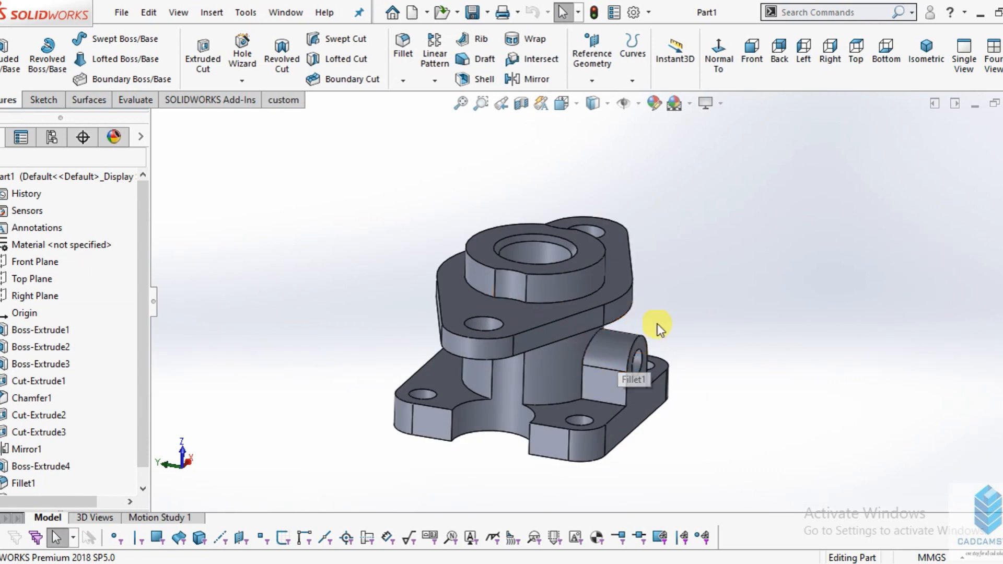
- Inspect the finished reference part from another side and switch to the dimensioned drawing image
middle_drag(671, 328, 667, 284)
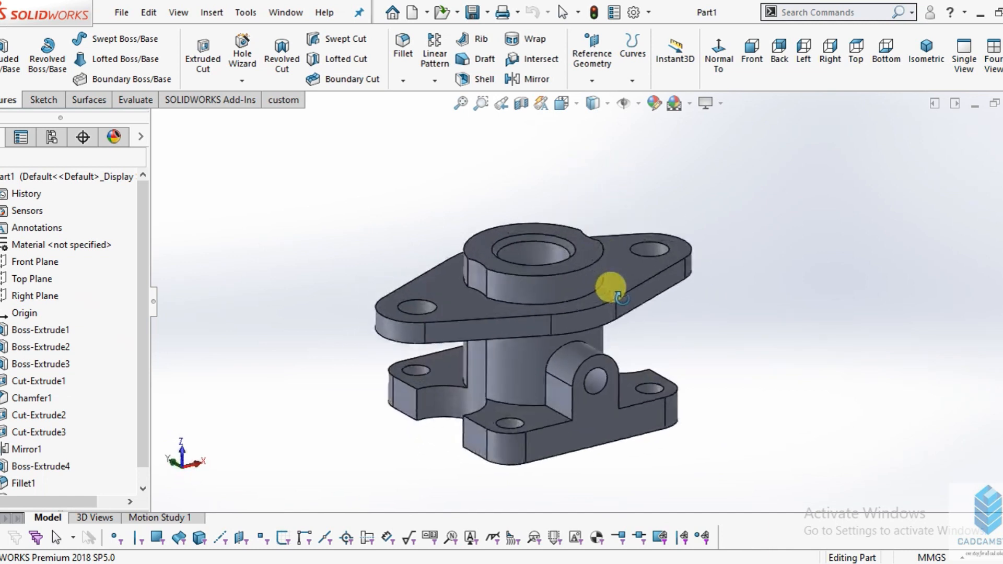
key(alt+Tab)
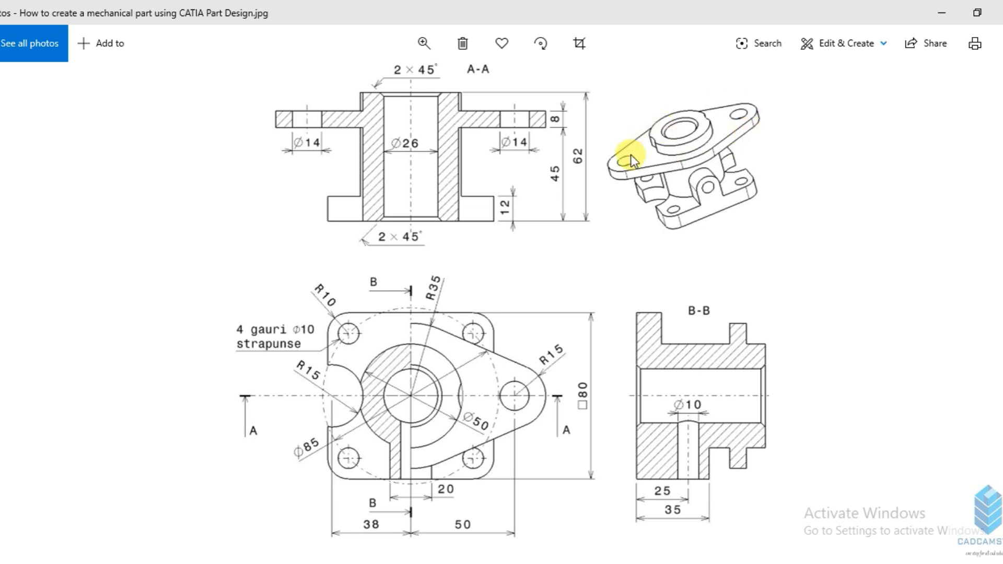
- Create a new part document in SOLIDWORKS and start a sketch on the Front Plane
click(121, 11)
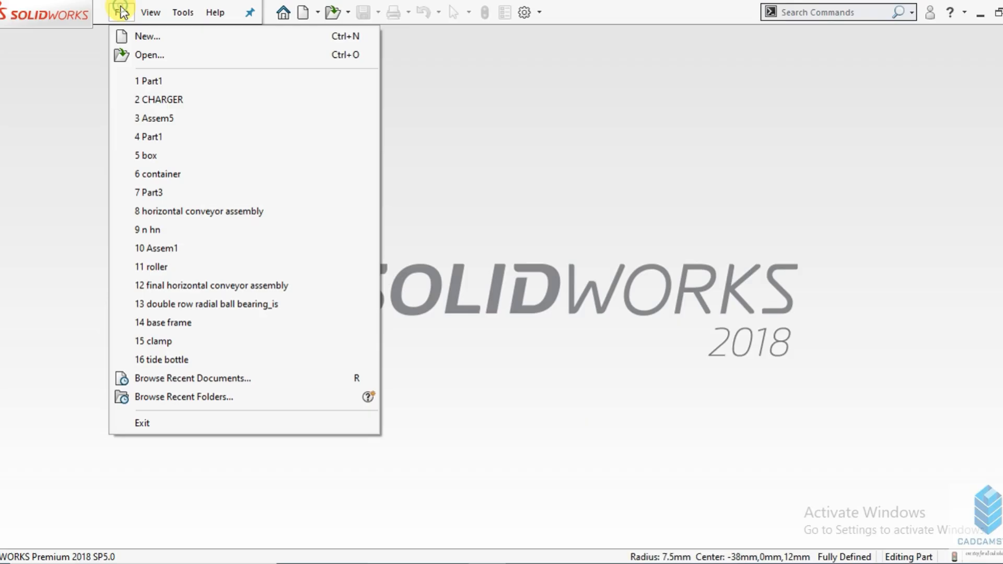
click(139, 34)
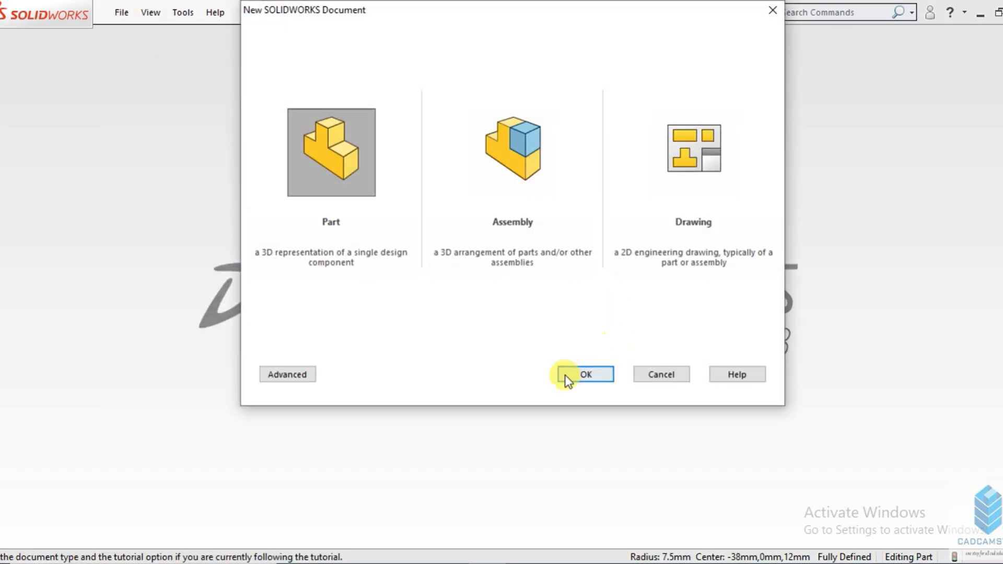
click(581, 375)
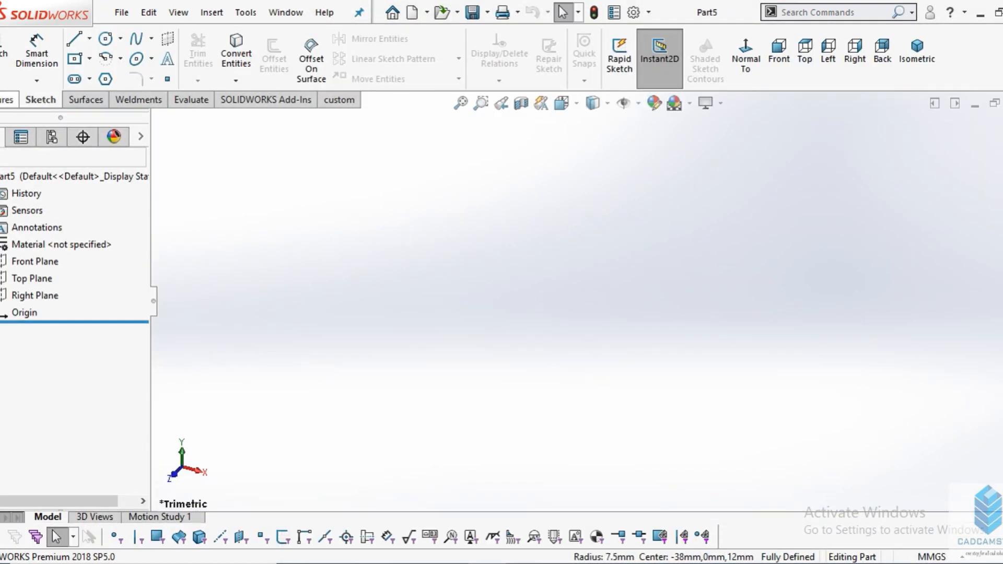
click(5, 55)
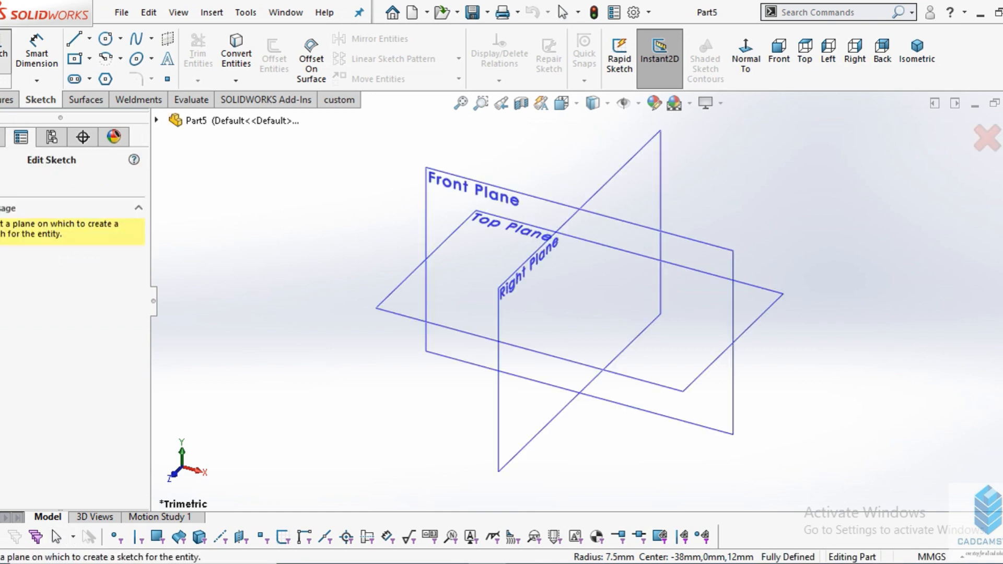
click(467, 175)
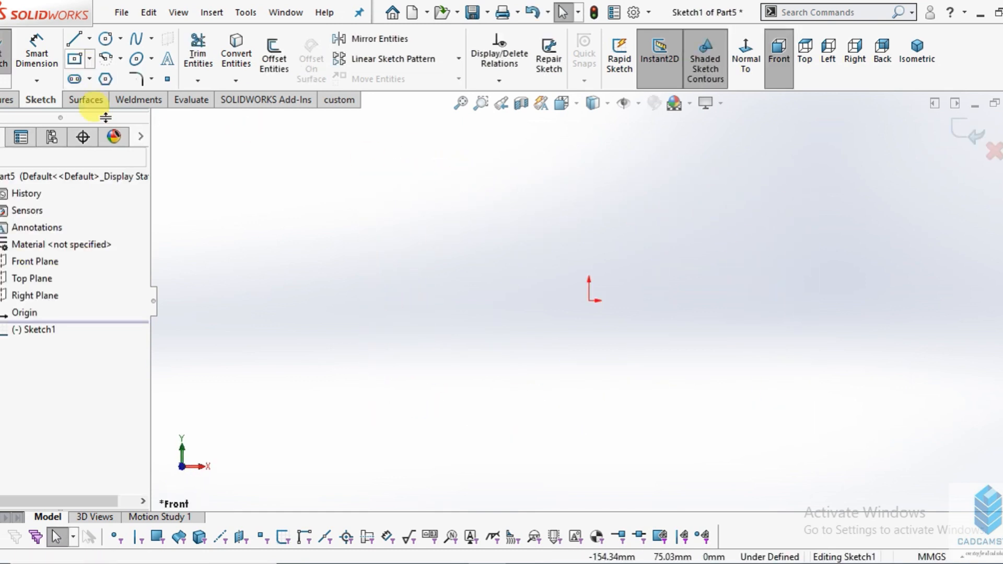
- Consult the dimensioned drawing, and sketch a center rectangle about 154 mm wide centred on the origin
click(487, 563)
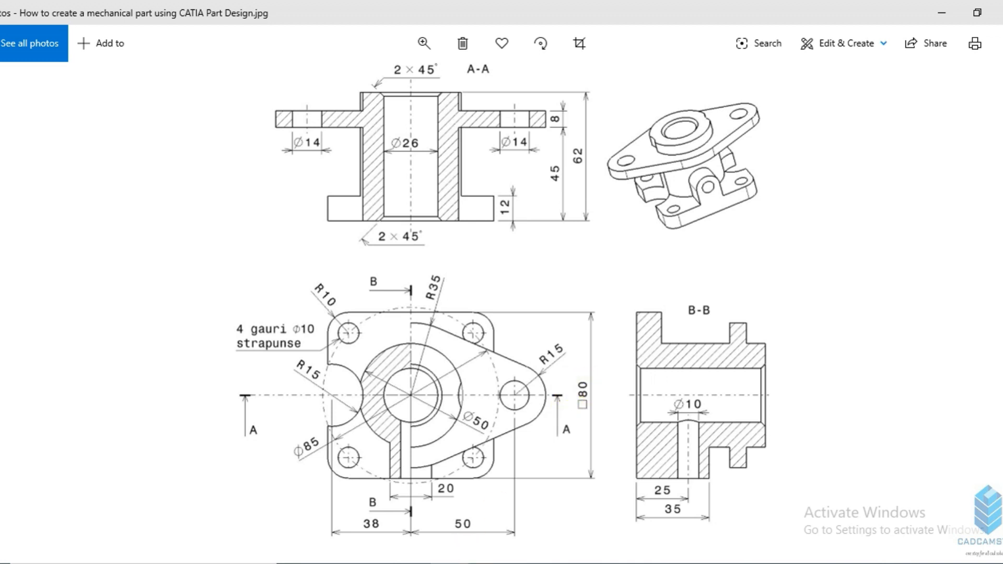
click(446, 563)
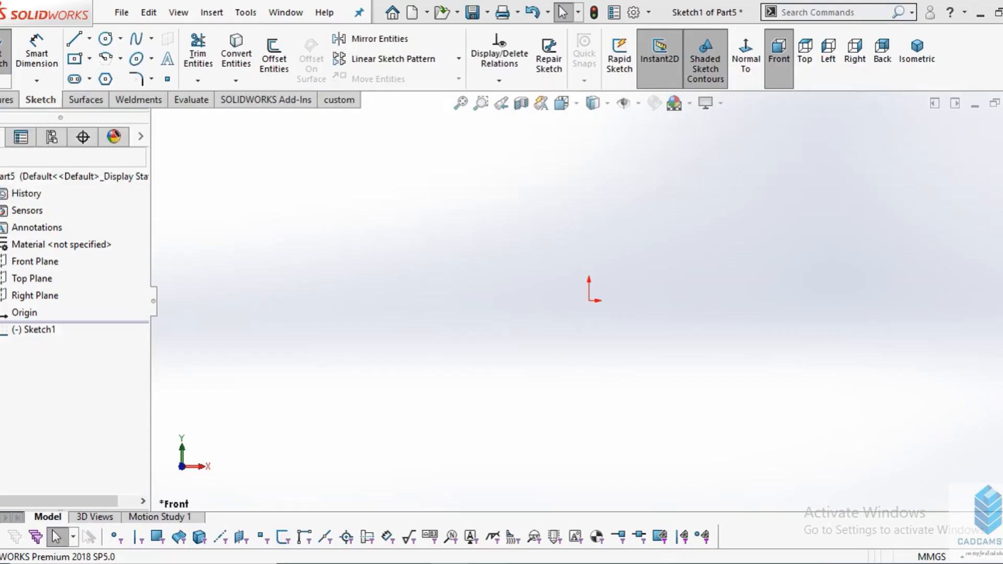
click(76, 60)
mouse_move(589, 301)
mouse_down()
mouse_move(656, 352)
mouse_move(781, 403)
mouse_move(782, 434)
mouse_up()
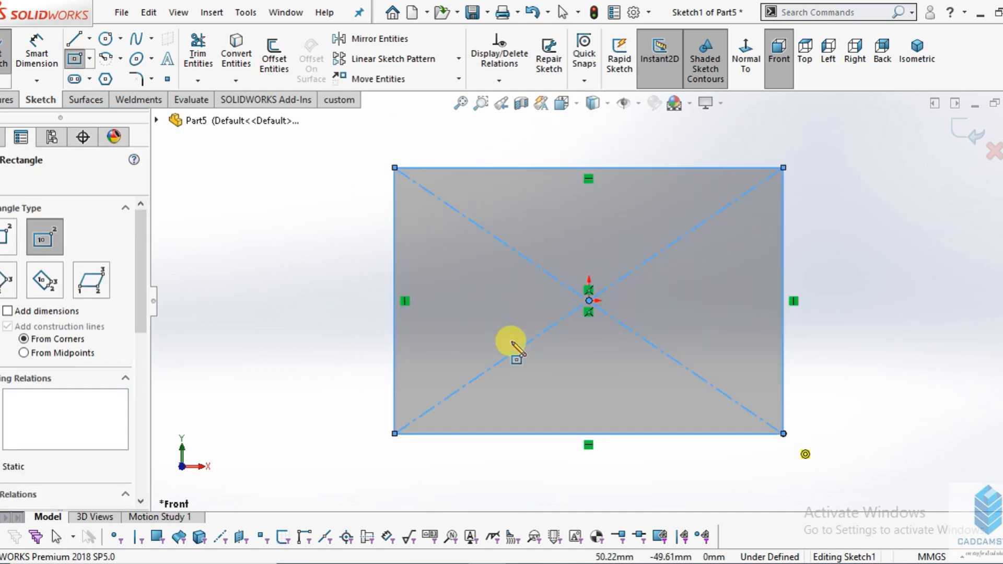
- Dimension the rectangle to 80 mm wide and 80 mm high
click(32, 59)
click(590, 174)
click(563, 141)
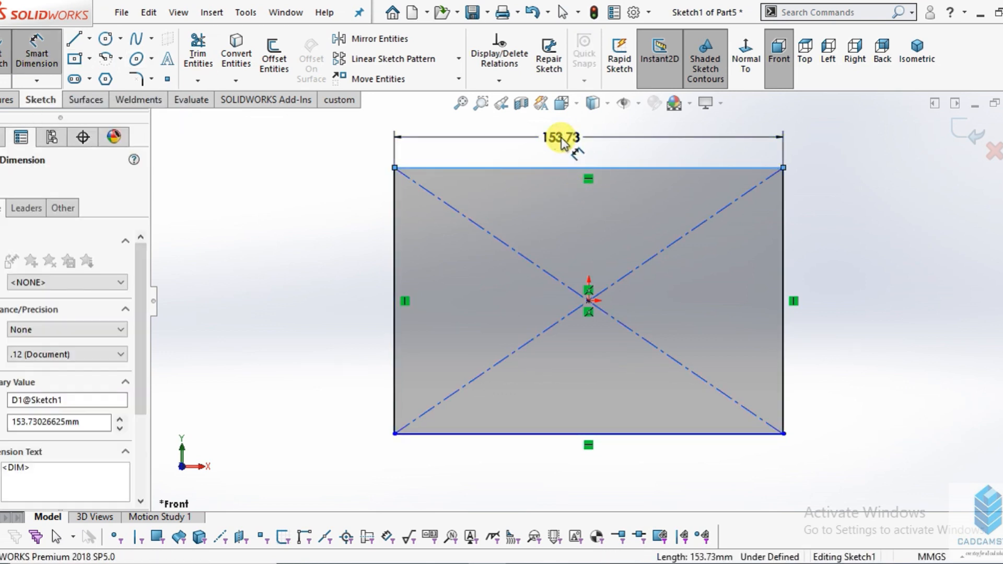
text(80)
key(Return)
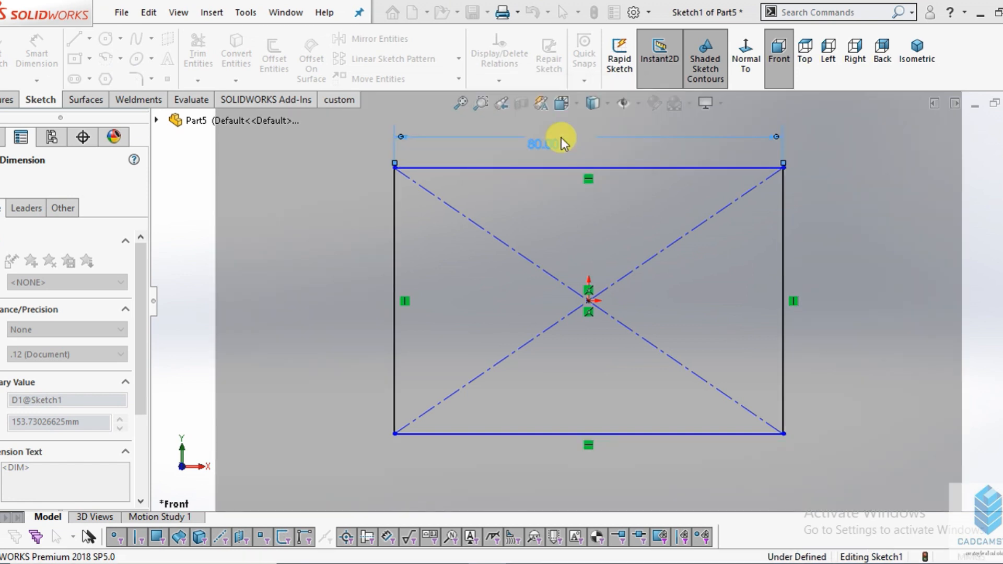
click(784, 255)
click(847, 254)
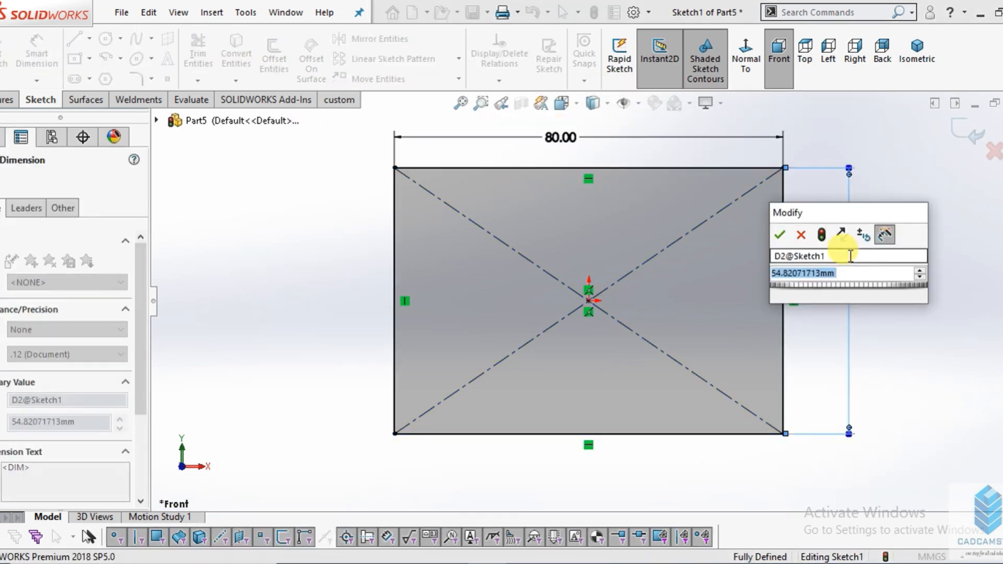
text(80)
key(Return)
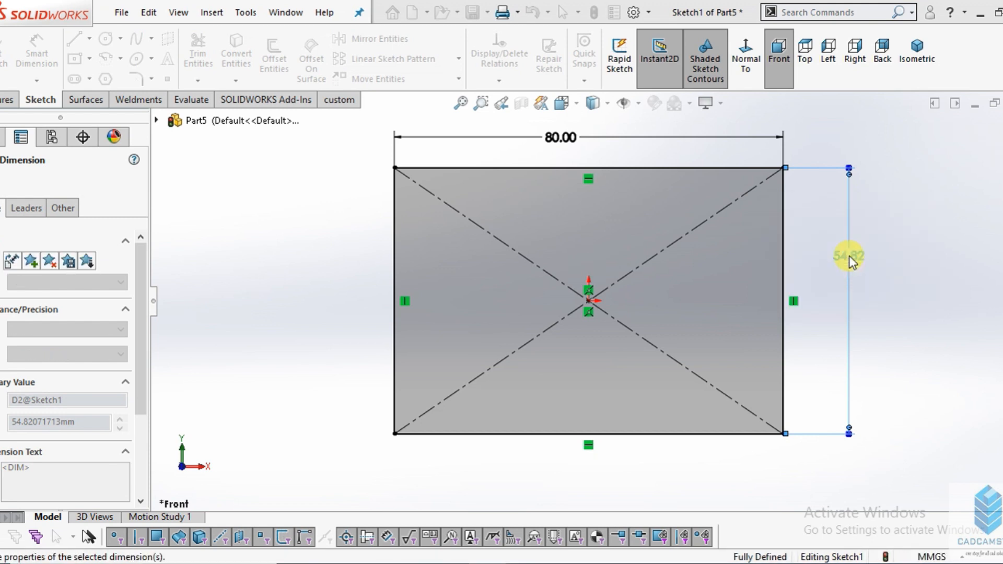
key(f)
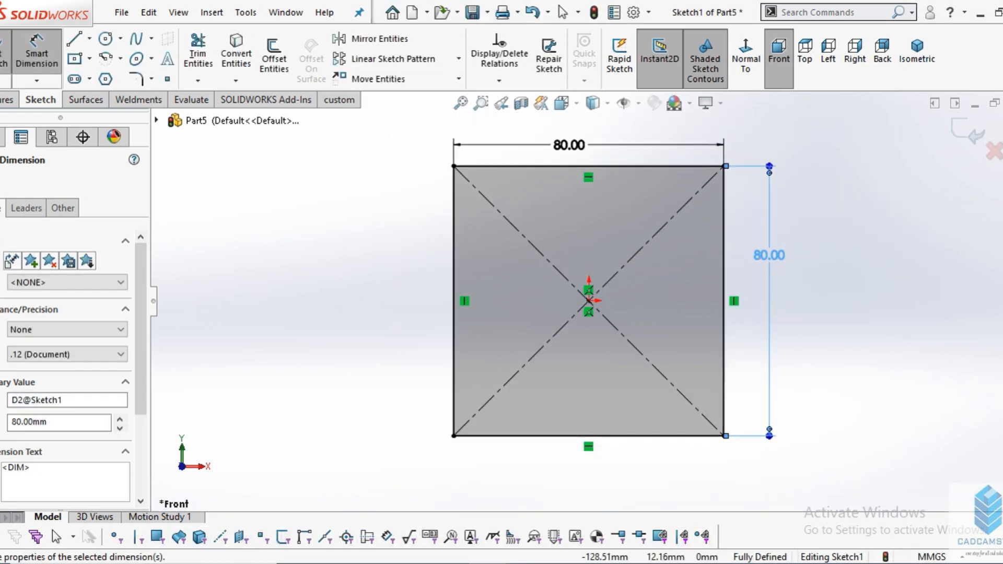
key(Escape)
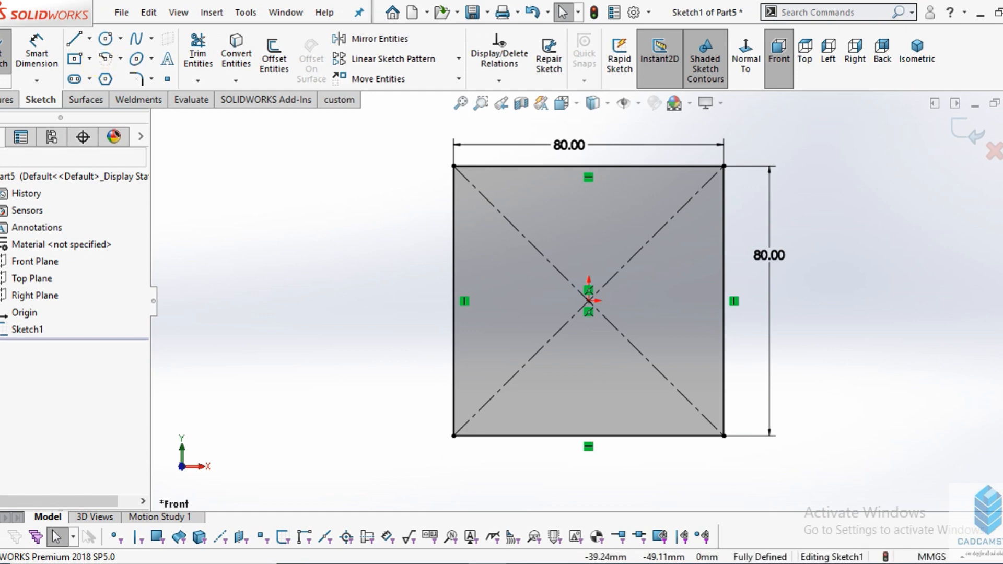
- Check the base plate in the drawing image, and sketch a circle about 137 mm in diameter centred on the origin
click(450, 563)
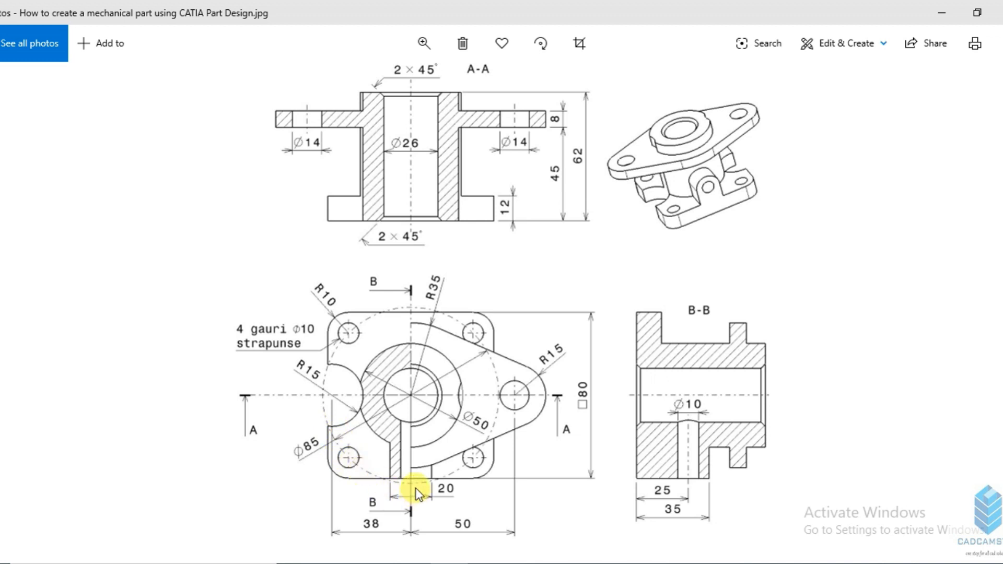
key(alt+Tab)
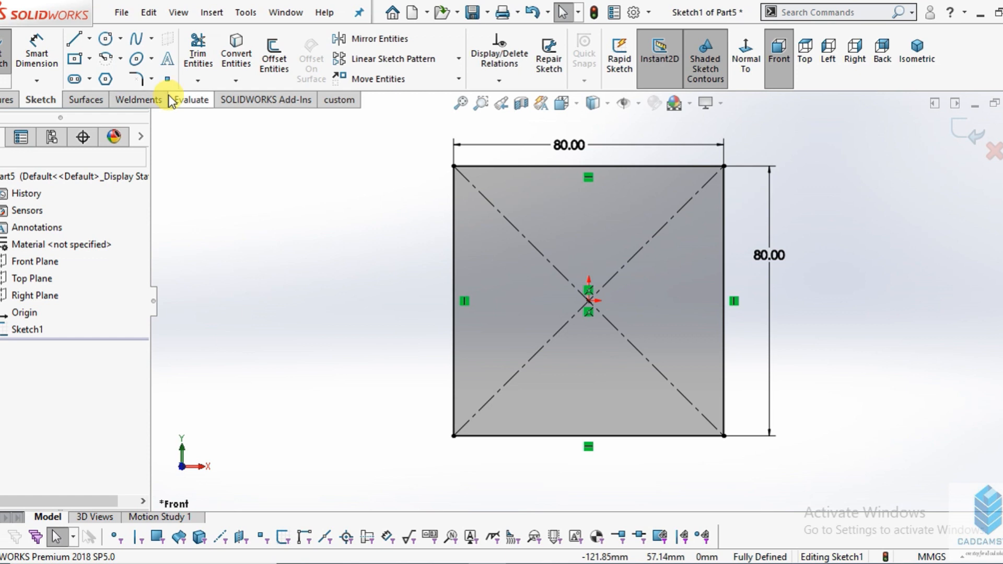
click(106, 42)
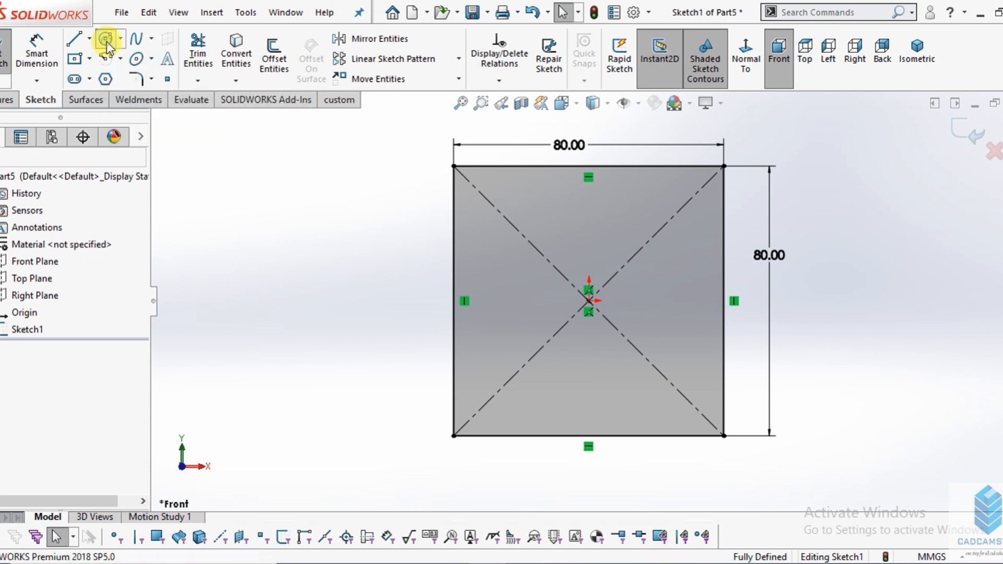
click(589, 302)
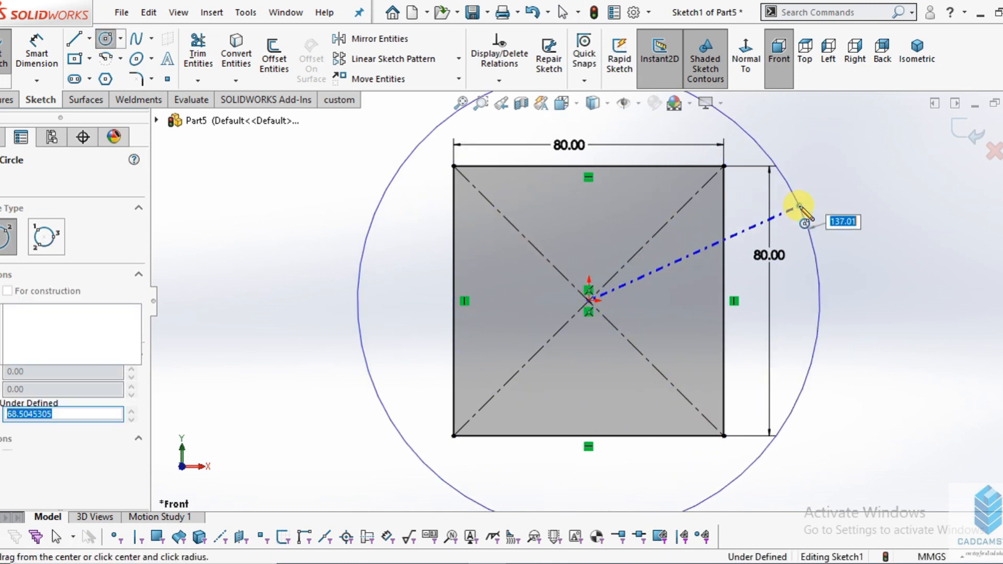
click(800, 209)
- Dimension the circle centred on the origin to a diameter of 85 mm
click(37, 55)
click(802, 214)
click(875, 199)
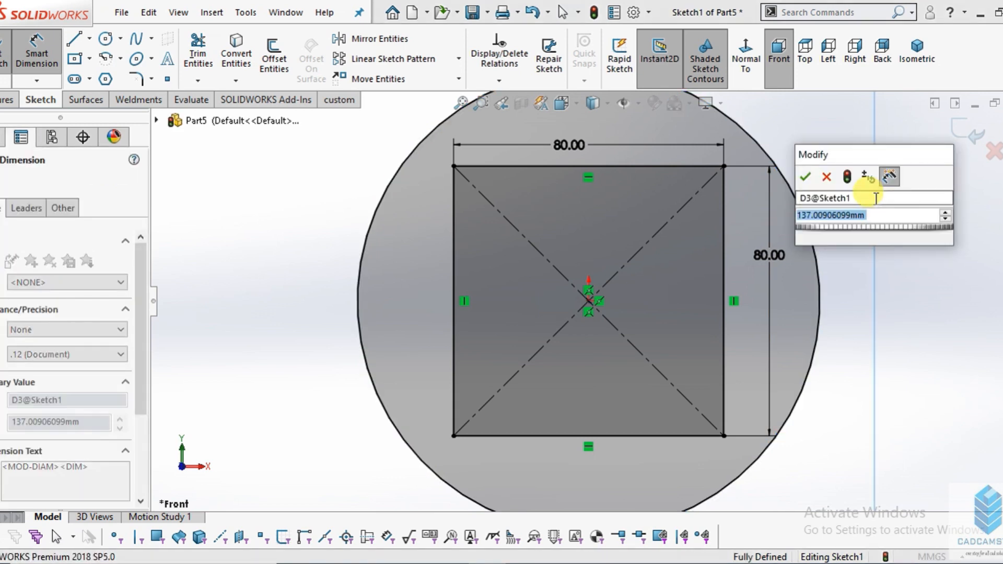
text(85)
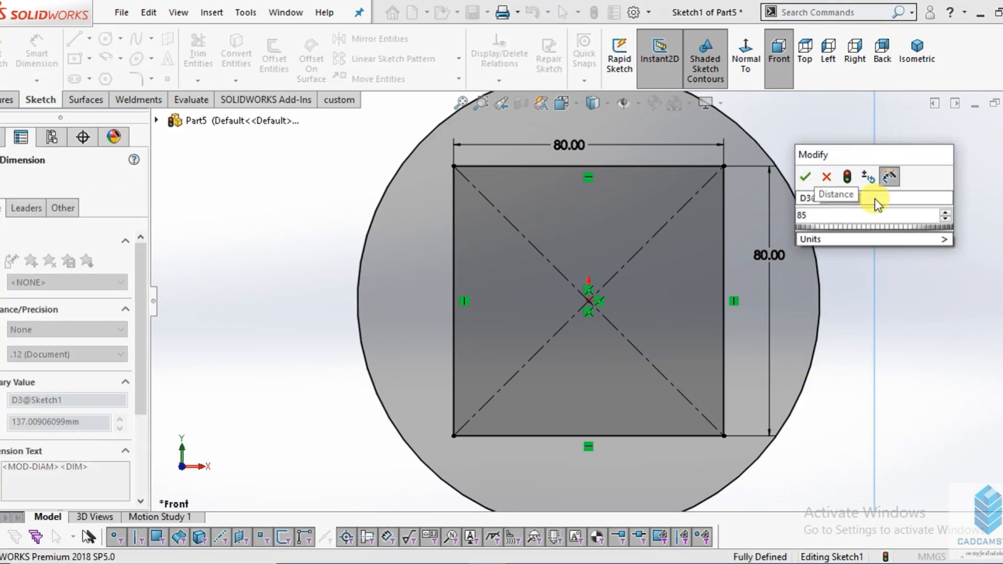
key(Return)
key(z)
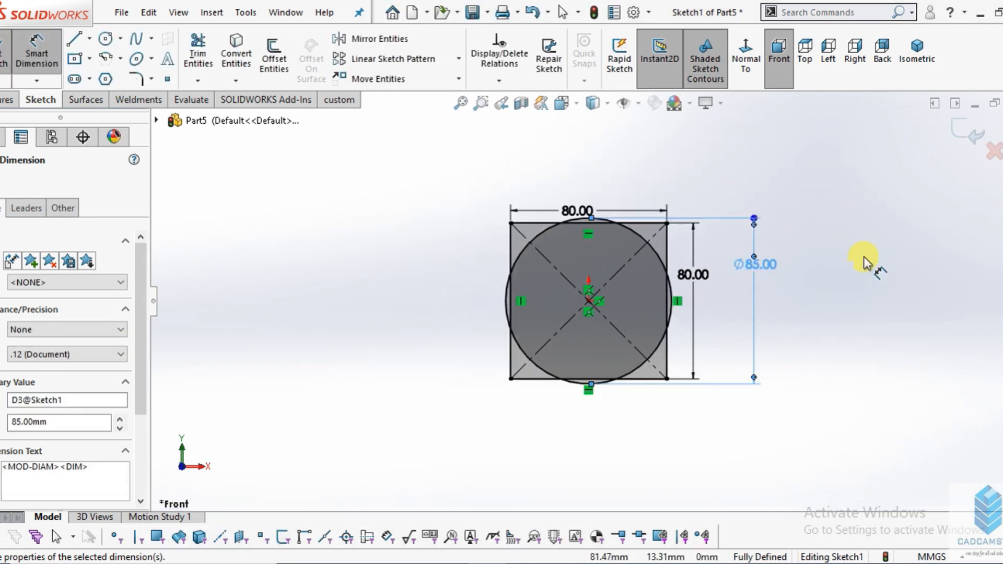
scroll(685, 280, down, 2)
right_click(313, 186)
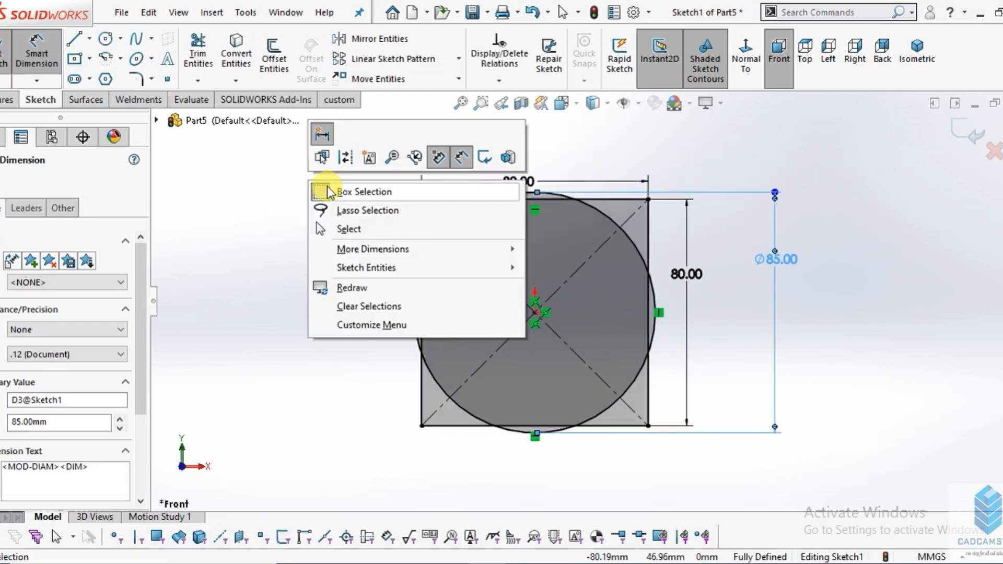
key(Escape)
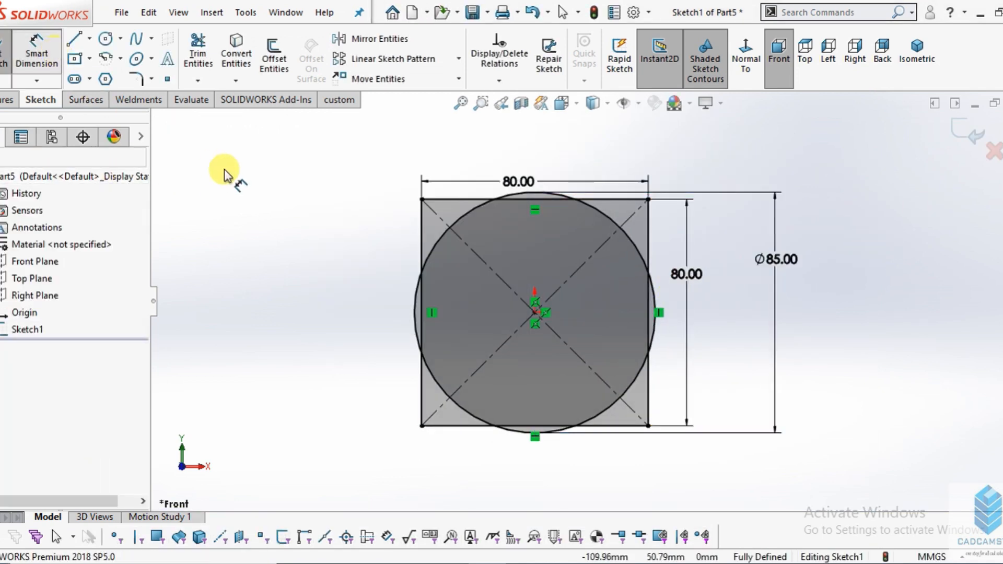
right_click(228, 177)
click(235, 179)
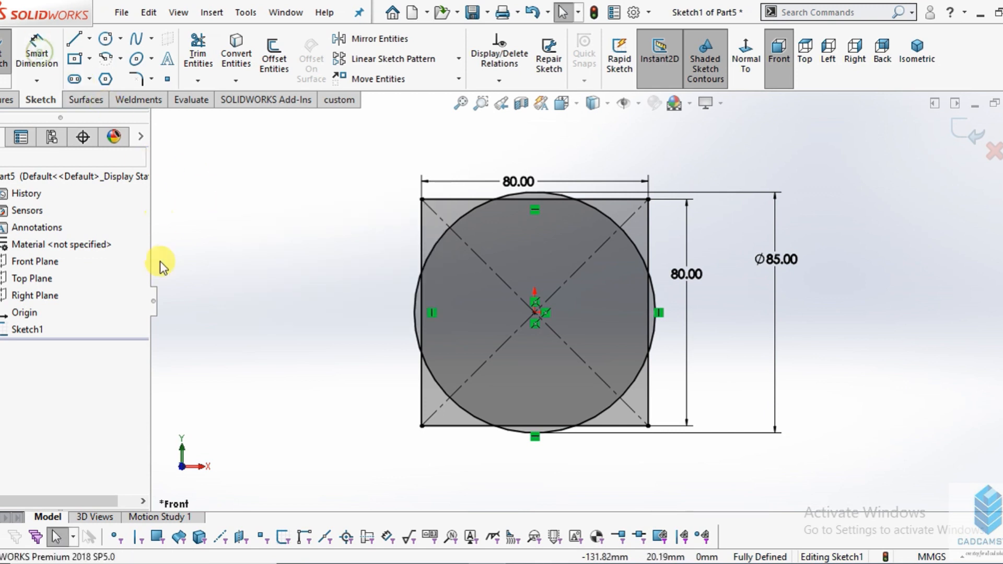
- Convert the 85 mm circle to construction geometry
click(441, 238)
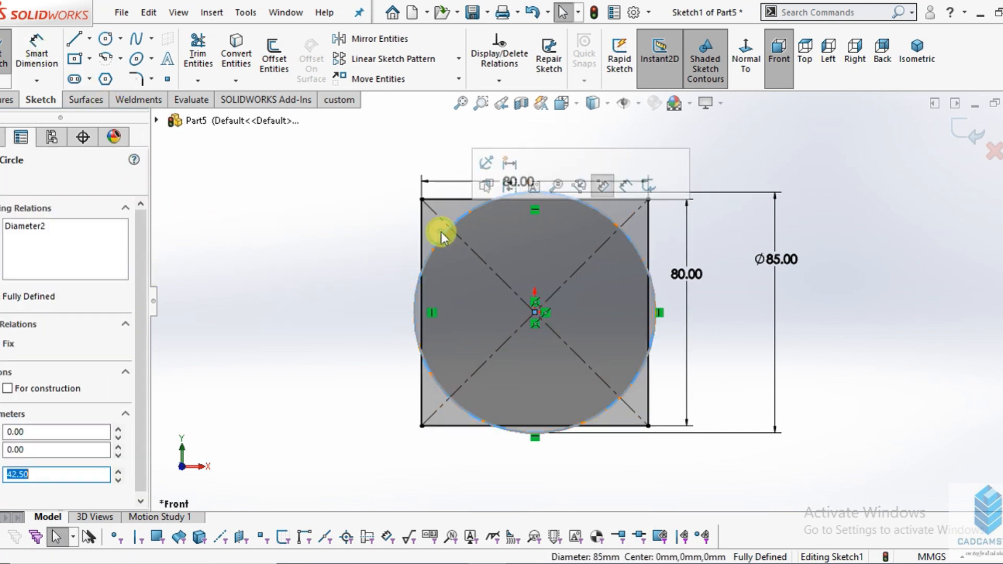
click(7, 389)
click(1, 179)
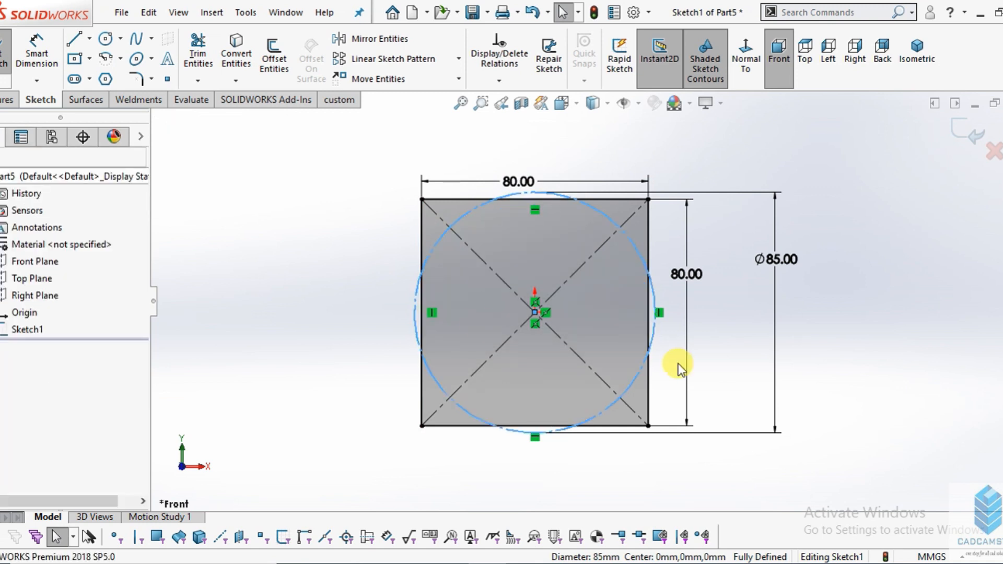
scroll(679, 362, up, 2)
click(854, 335)
- Sketch a circle about 15 mm in diameter where the construction circle crosses the diagonal near the square's upper-left corner
scroll(517, 246, down, 6)
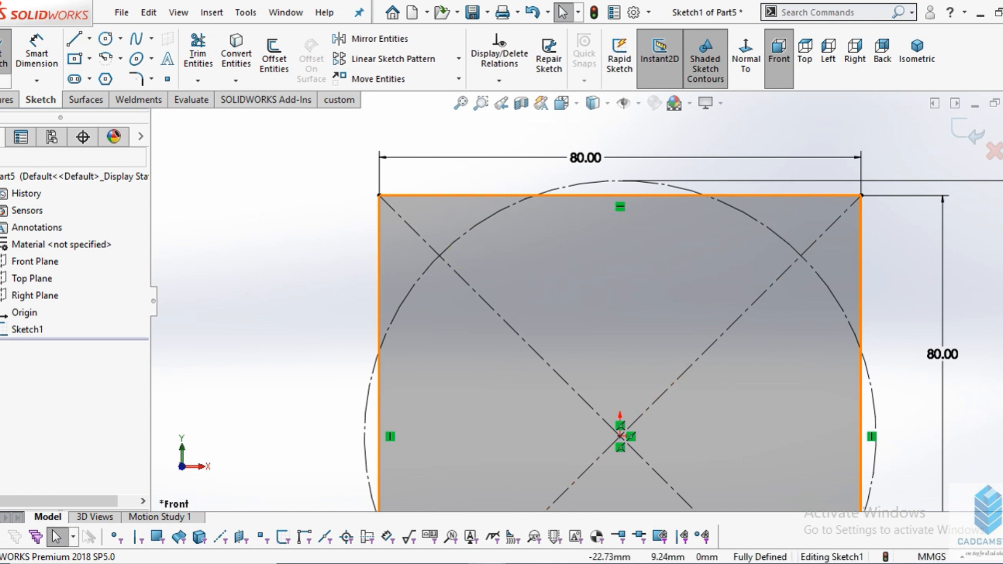
key(z)
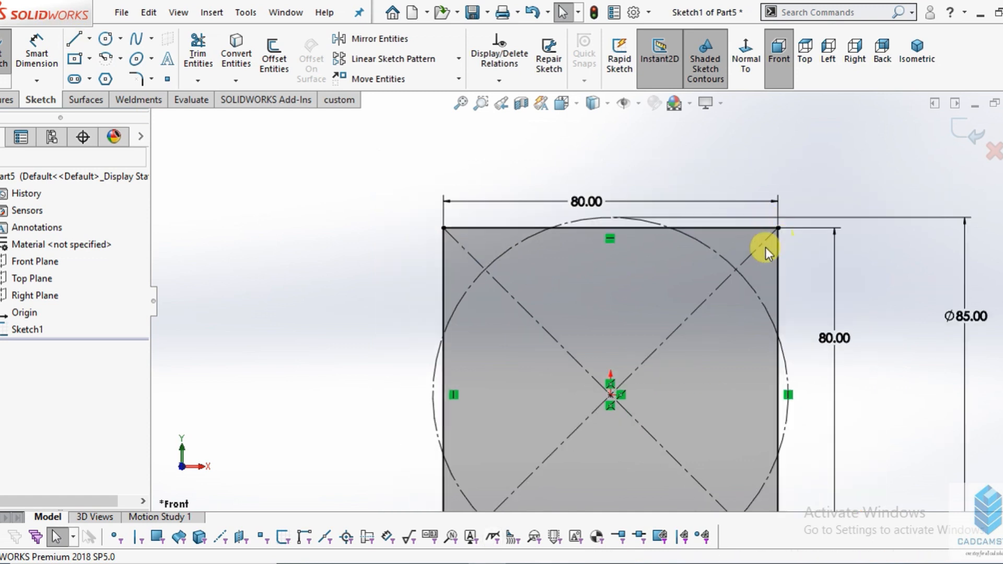
scroll(650, 328, up, 2)
scroll(616, 328, down, 1)
scroll(470, 261, down, 3)
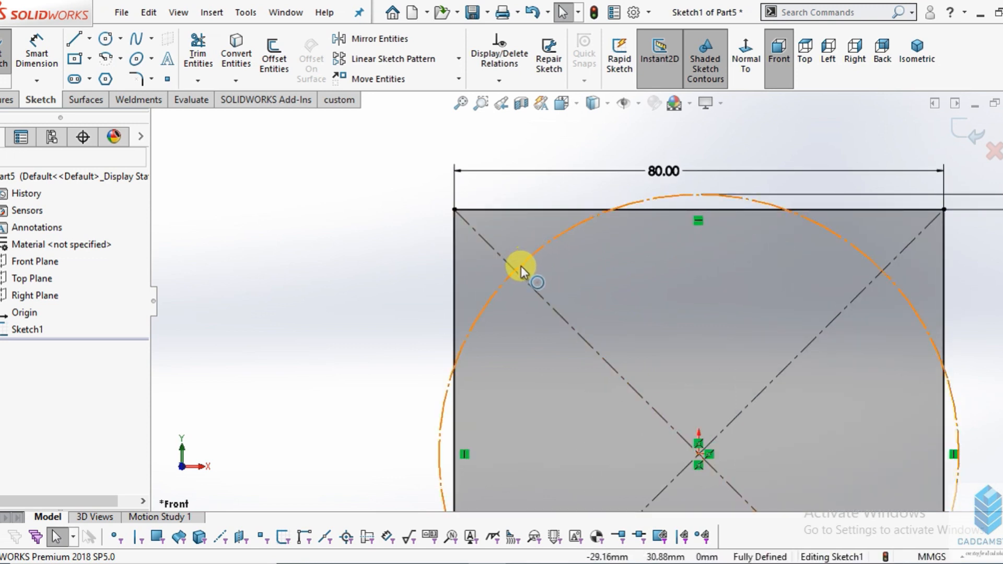
click(107, 40)
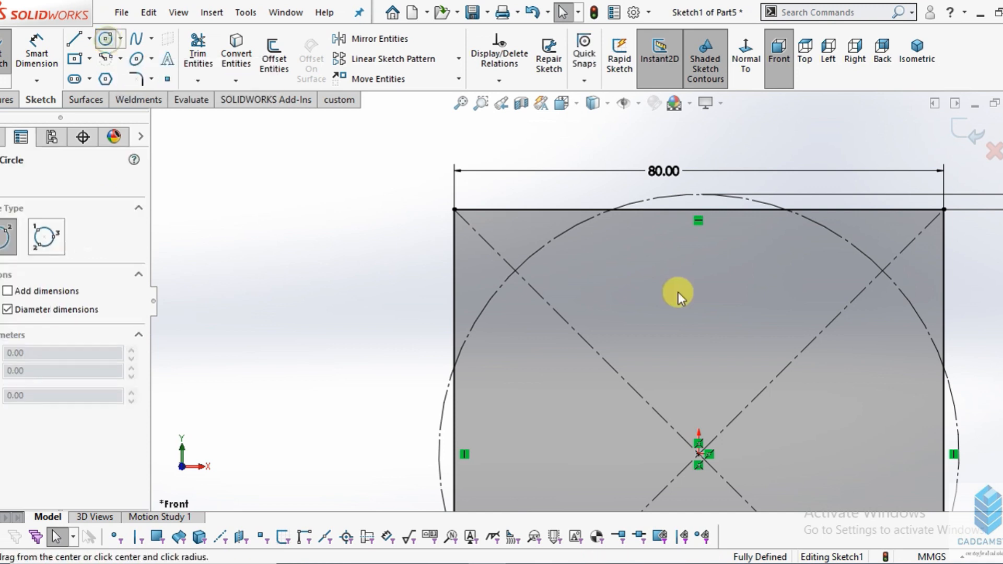
click(515, 271)
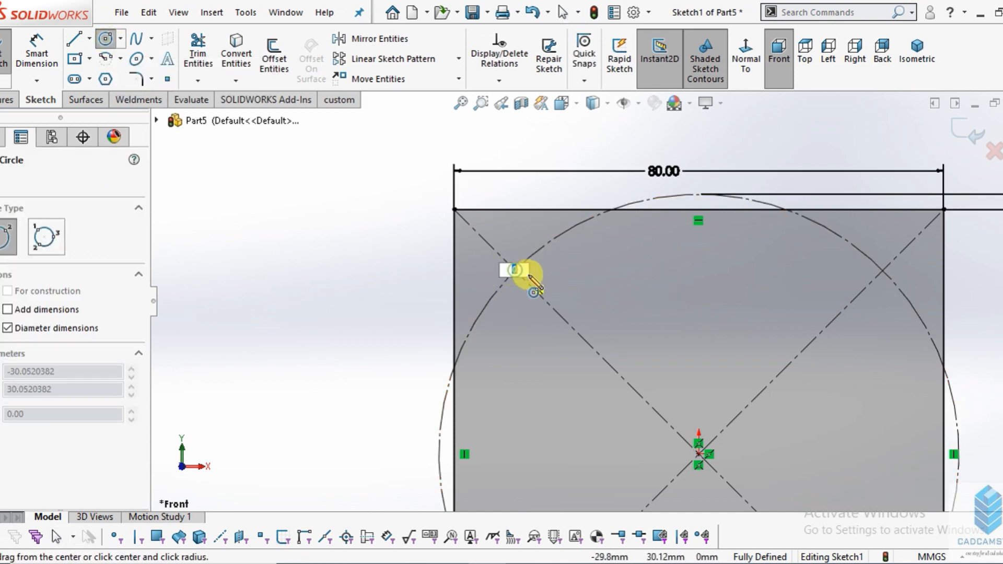
click(557, 295)
right_click(337, 191)
click(345, 192)
- Dimension the circle near the square's upper-left corner to a diameter of 10 mm
click(37, 55)
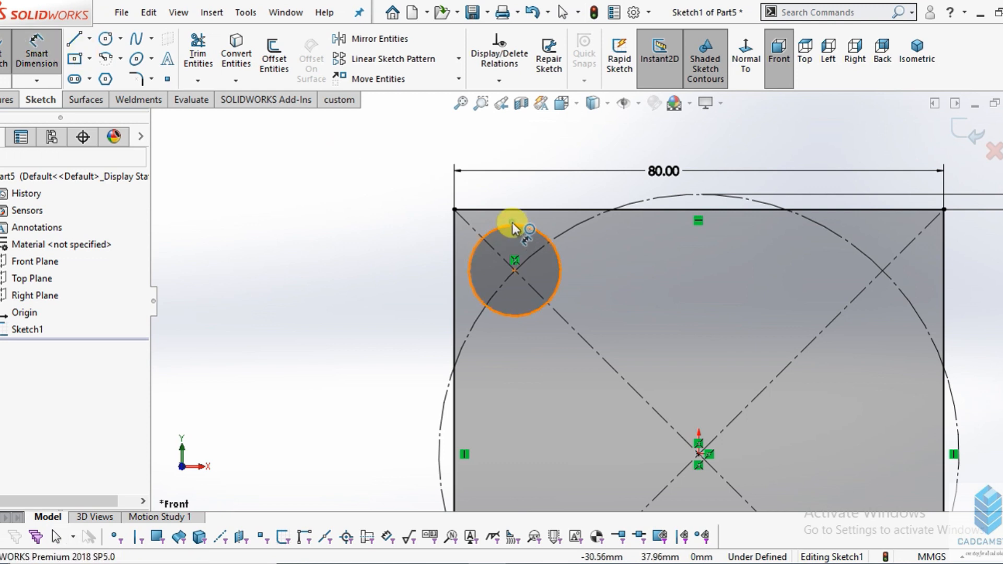
click(513, 229)
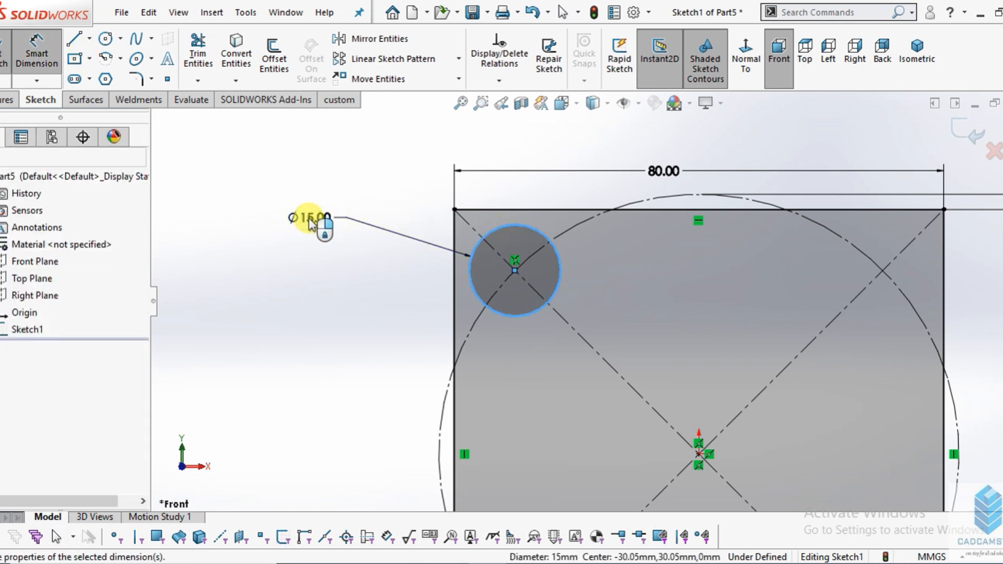
click(310, 219)
text(15)
key(Return)
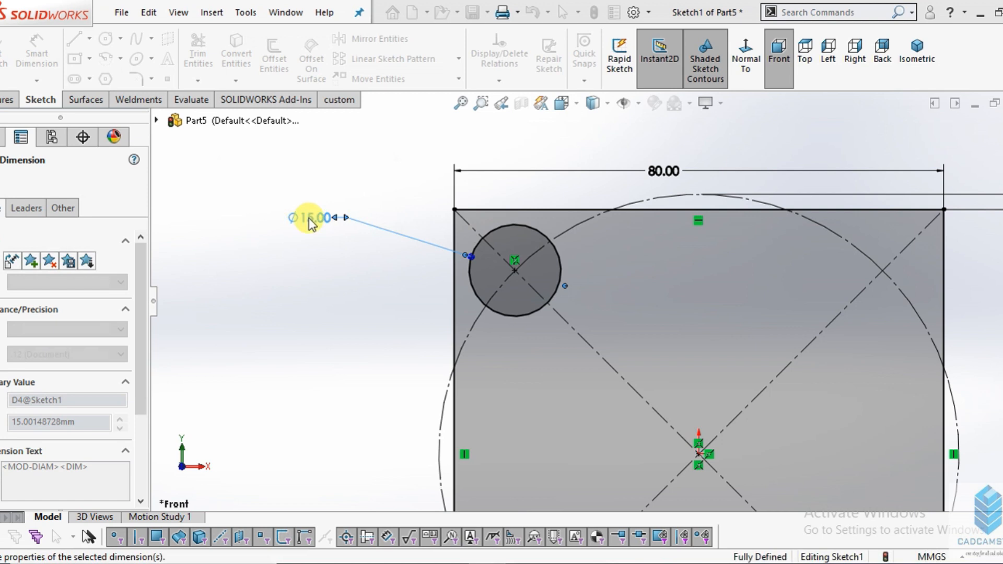
click(1, 180)
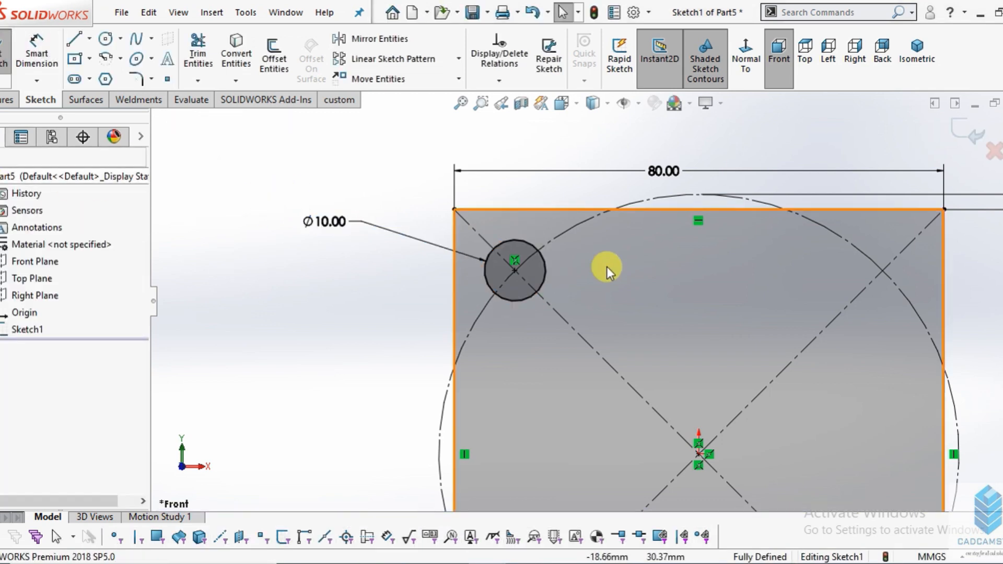
- Sketch a vertical centreline about 30 mm long upward from the origin
scroll(553, 271, up, 5)
scroll(533, 277, down, 4)
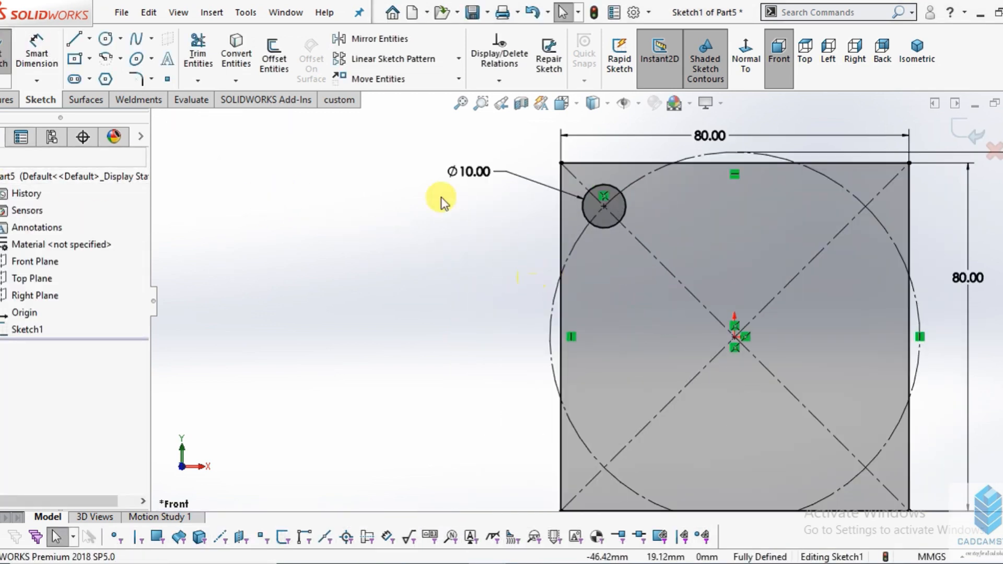
click(90, 38)
click(104, 74)
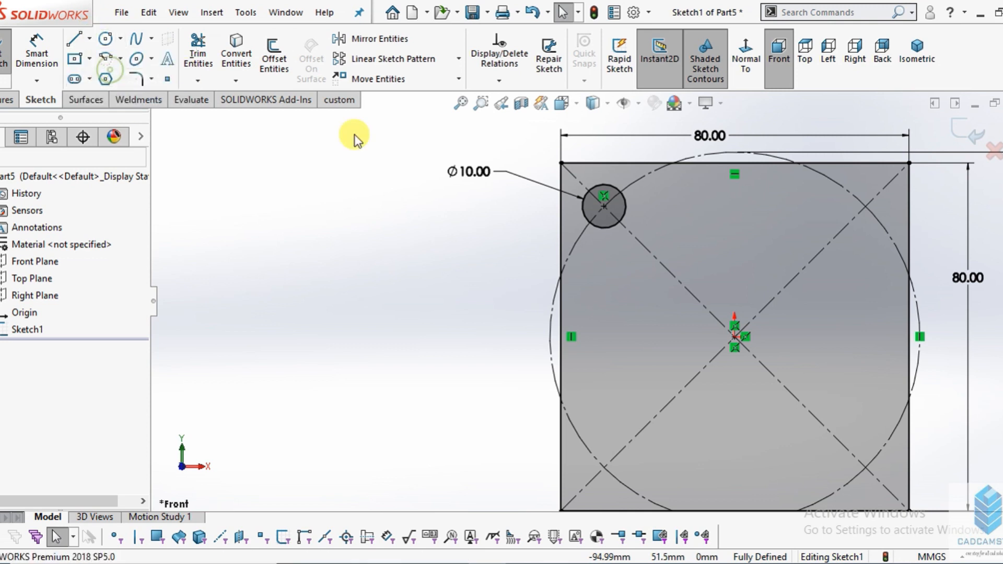
scroll(732, 292, up, 2)
scroll(654, 316, down, 3)
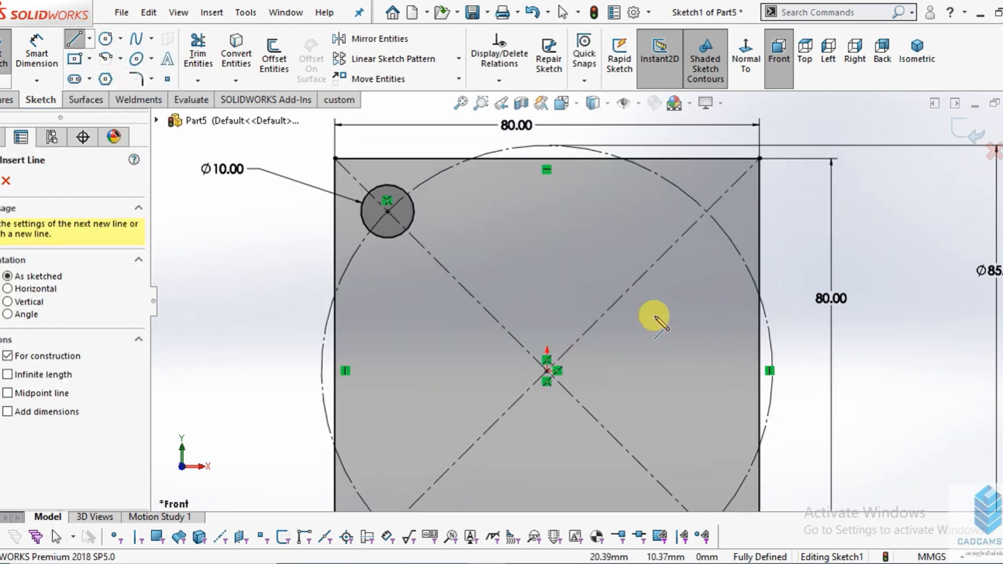
click(547, 371)
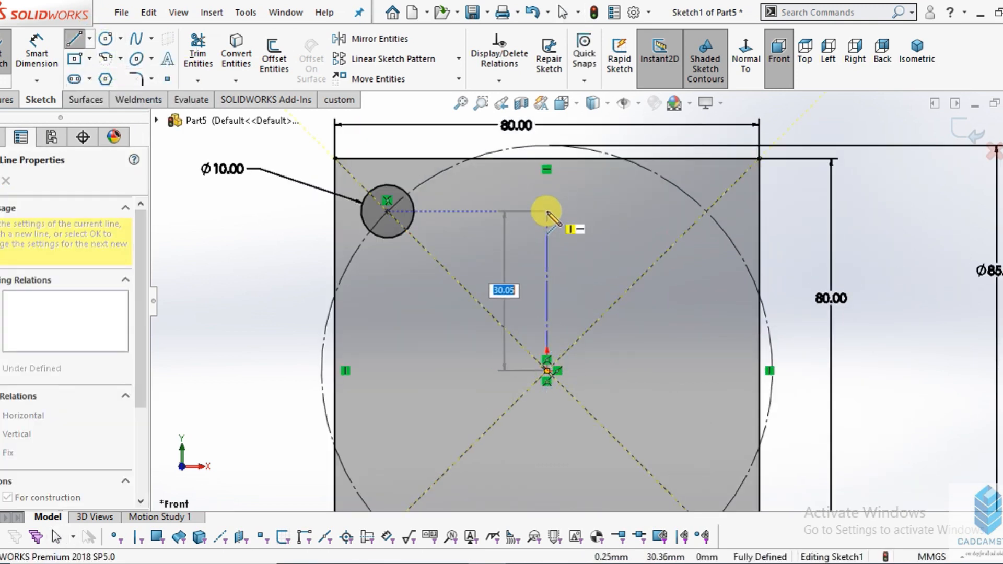
click(547, 211)
right_click(585, 201)
click(601, 209)
click(107, 59)
click(75, 40)
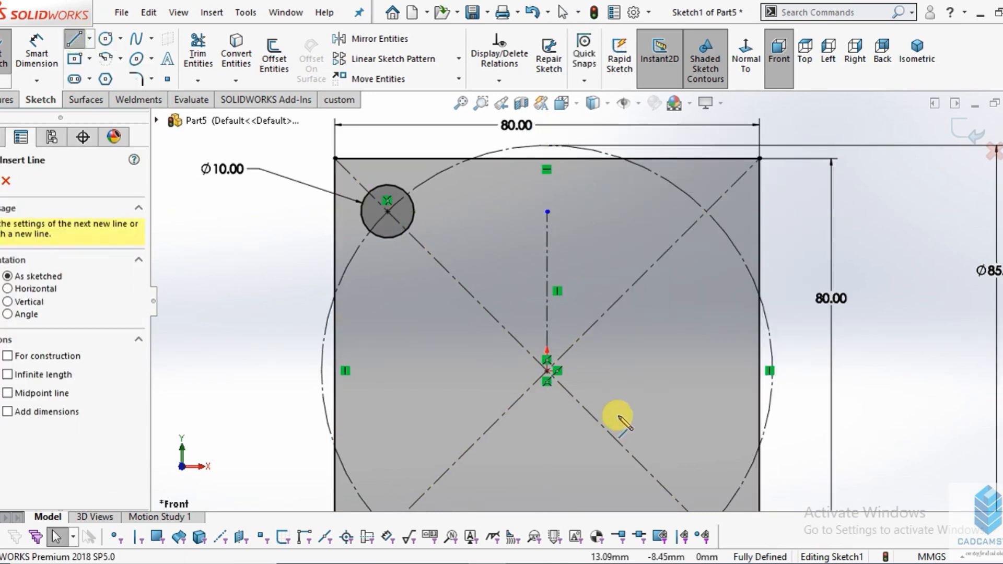
click(90, 46)
click(112, 62)
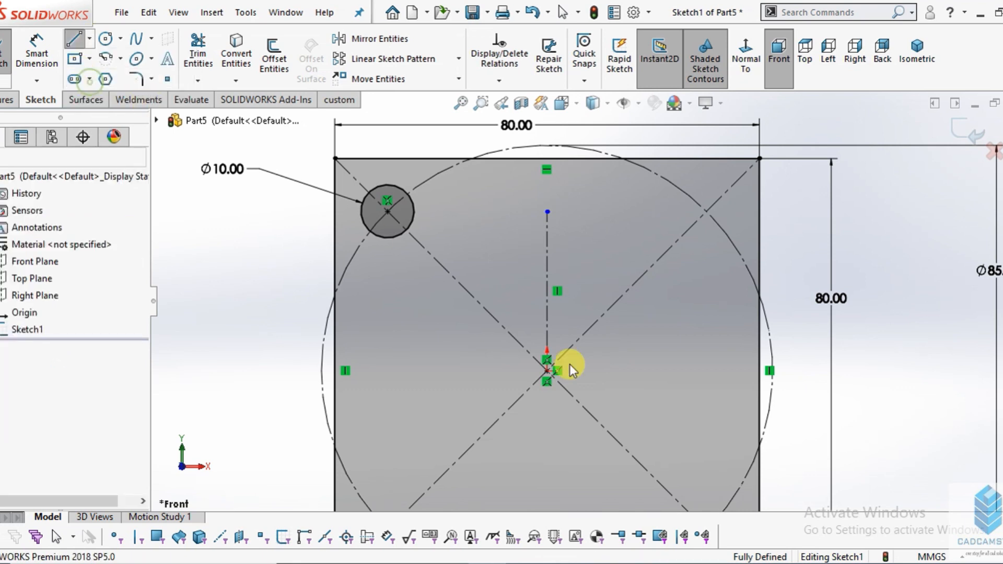
click(544, 371)
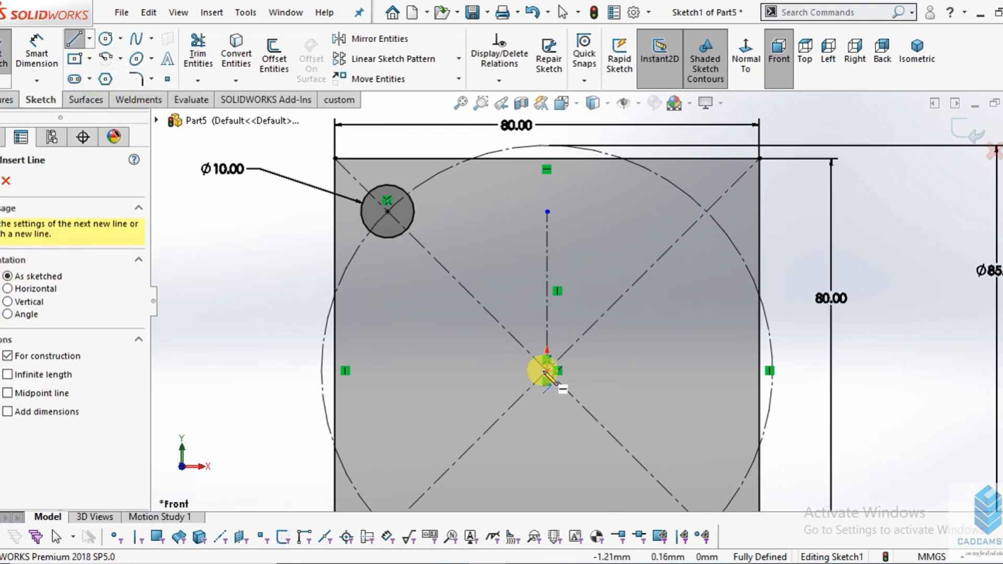
right_click(742, 372)
right_click(784, 284)
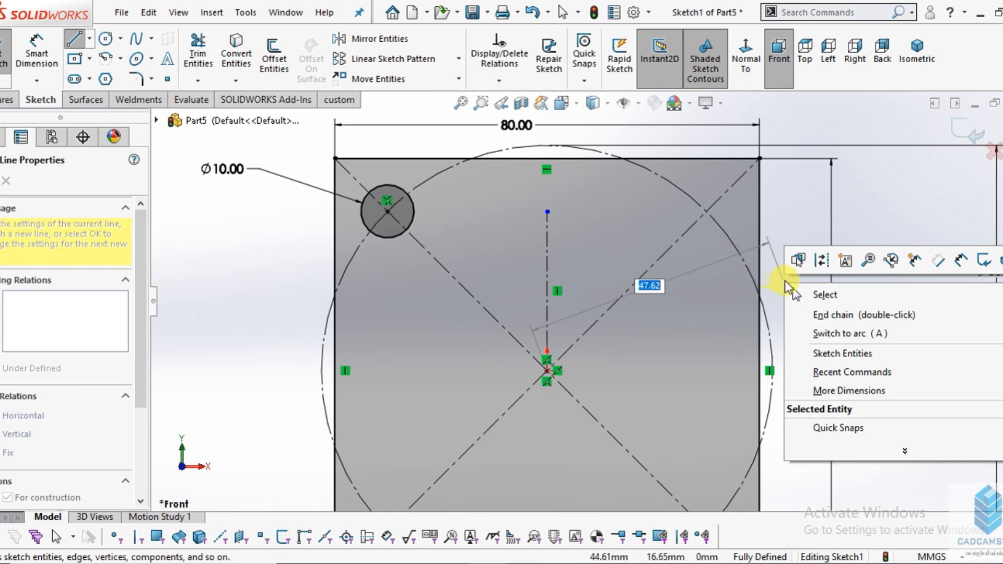
click(794, 293)
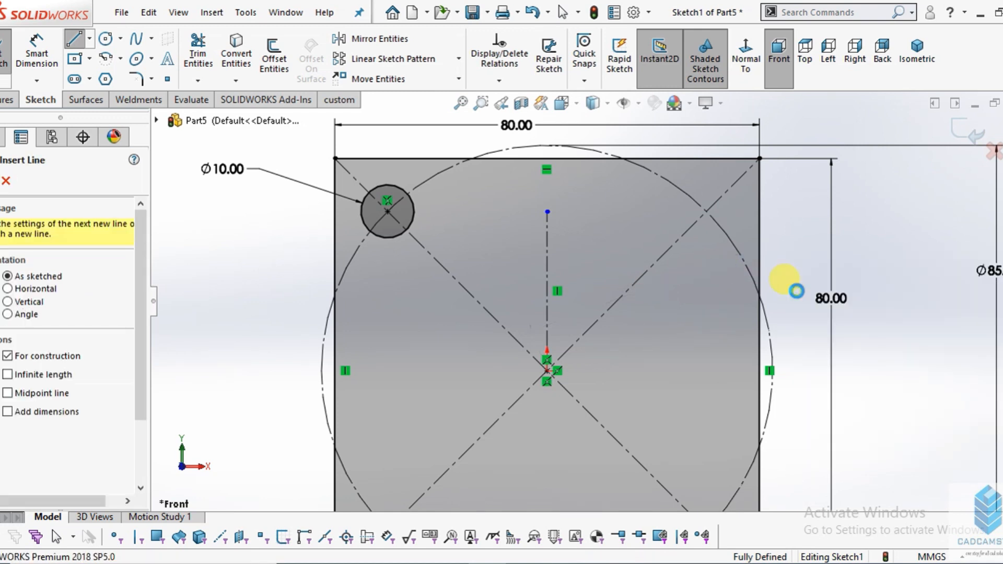
- Sketch a horizontal centreline about 34 mm long from the origin toward the square's right edge
click(100, 38)
click(90, 39)
click(107, 76)
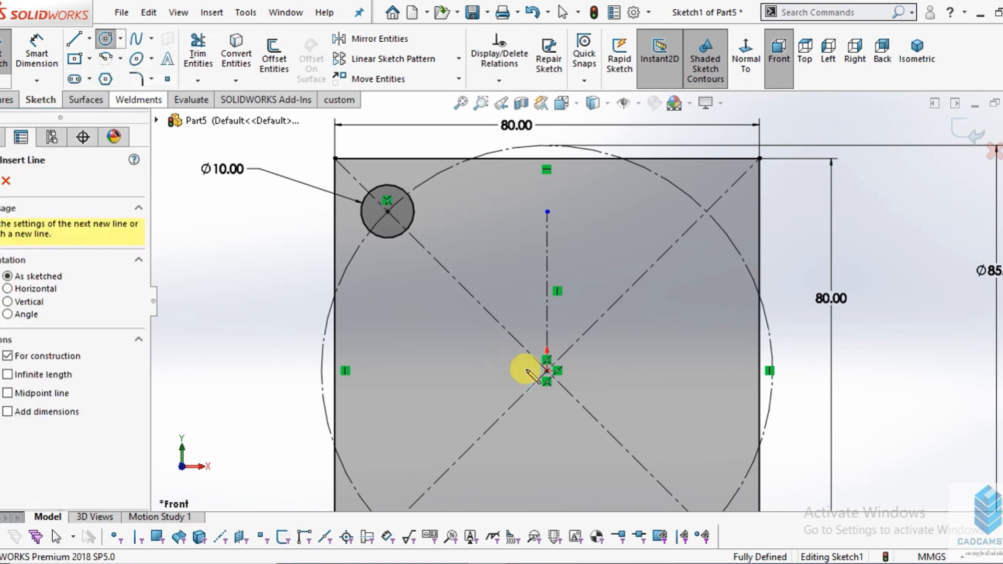
click(547, 370)
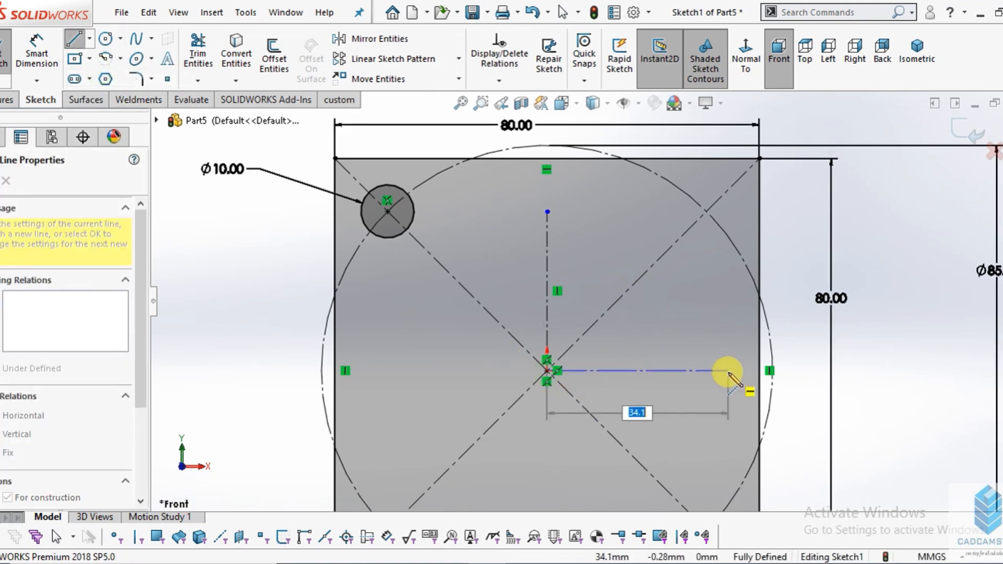
click(728, 370)
right_click(745, 292)
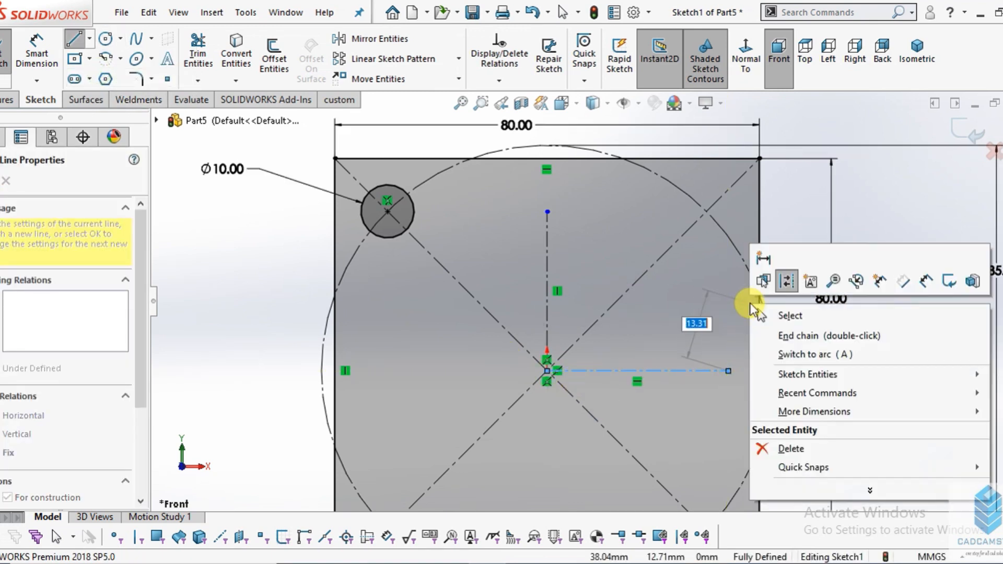
click(778, 313)
- Mirror the 10 mm circle about the vertical centreline, keeping the original
scroll(722, 287, up, 4)
scroll(474, 291, down, 4)
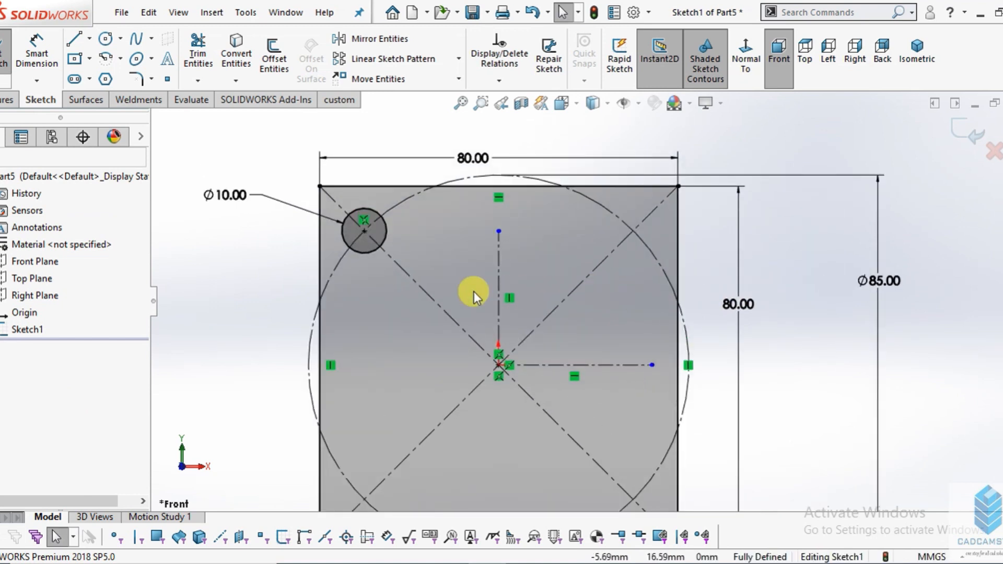
scroll(489, 294, down, 2)
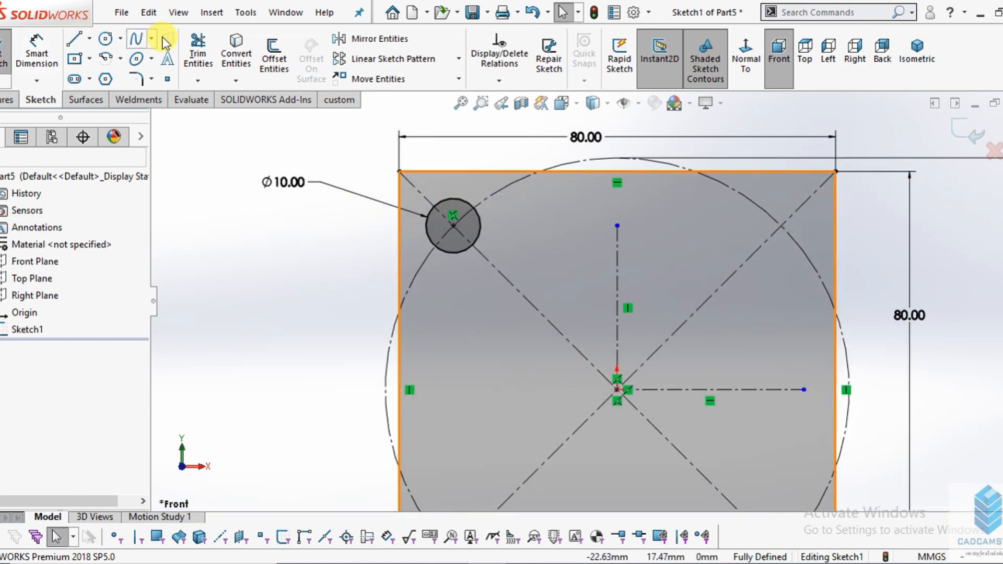
click(366, 39)
scroll(621, 329, up, 3)
scroll(616, 319, down, 3)
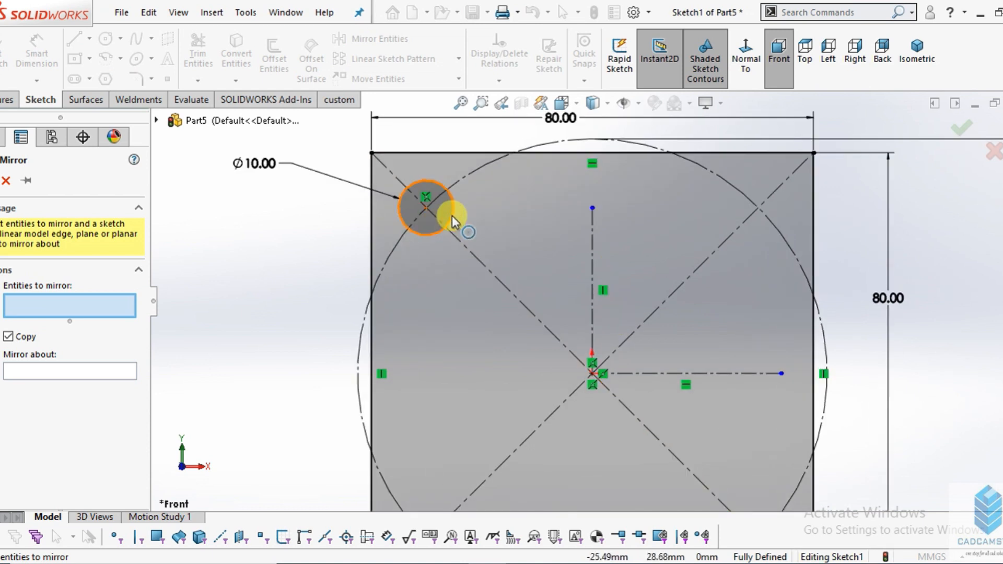
click(452, 216)
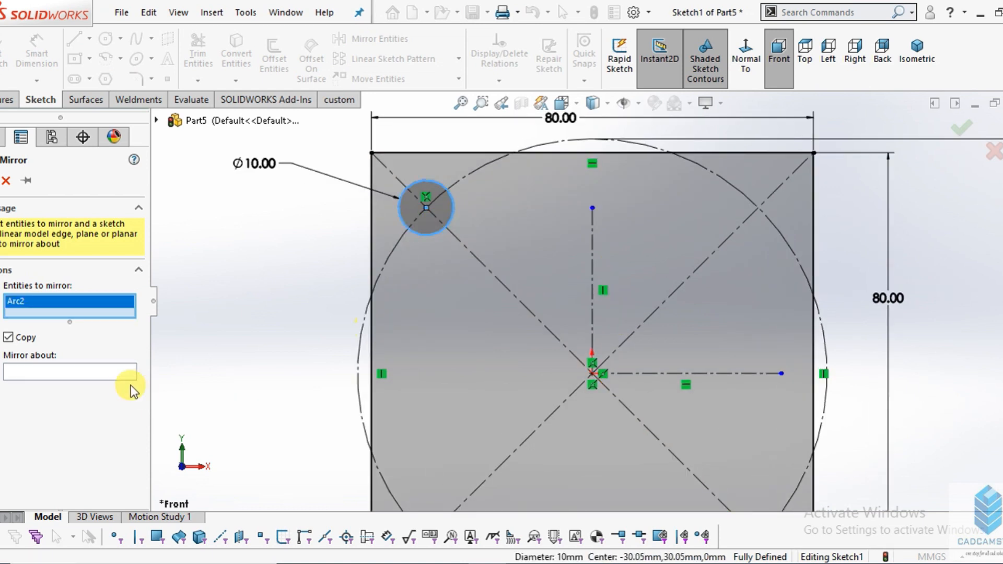
click(108, 371)
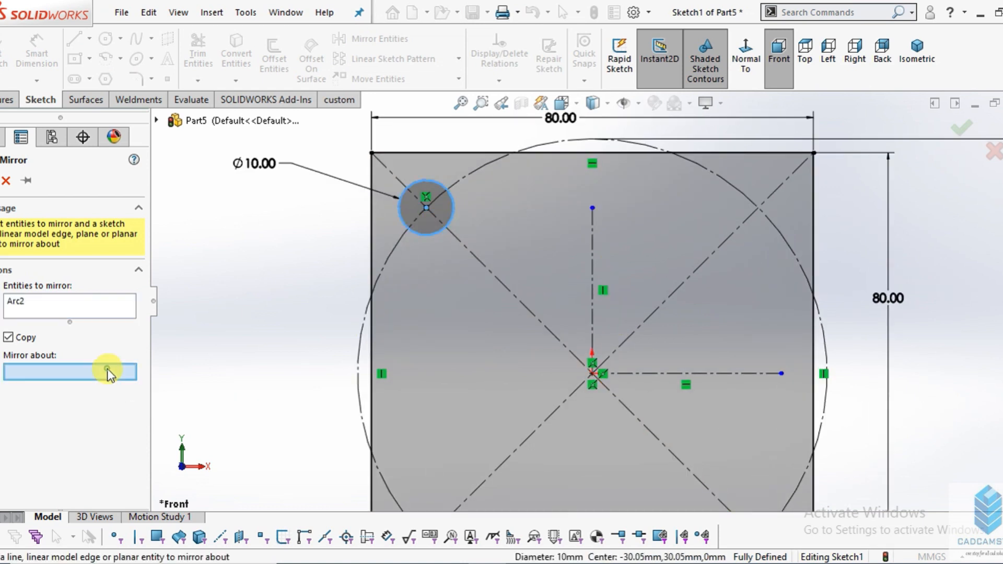
click(593, 268)
click(1, 180)
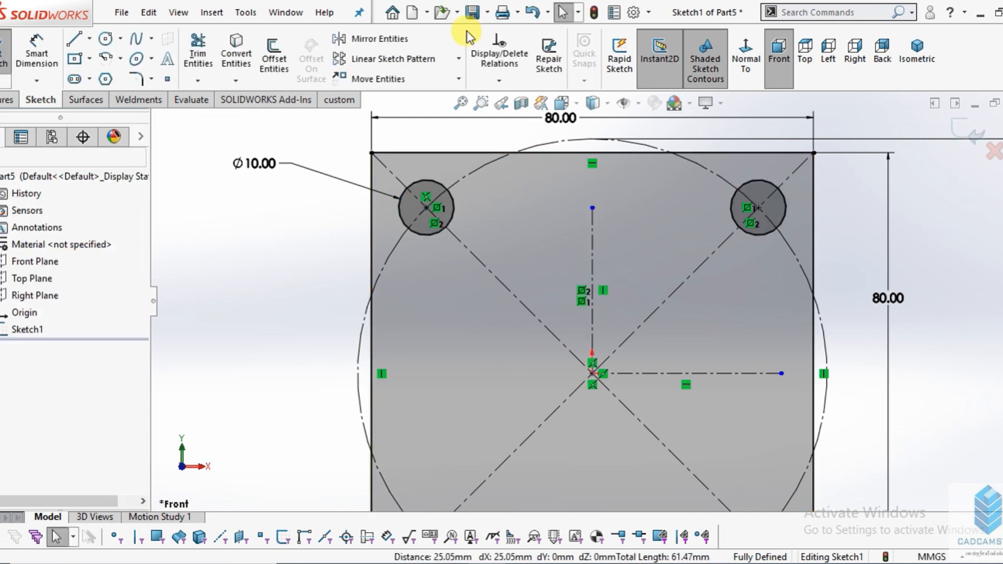
- Mirror the two upper corner circles about the horizontal centreline, keeping the originals
click(432, 41)
scroll(593, 250, up, 2)
scroll(637, 340, down, 4)
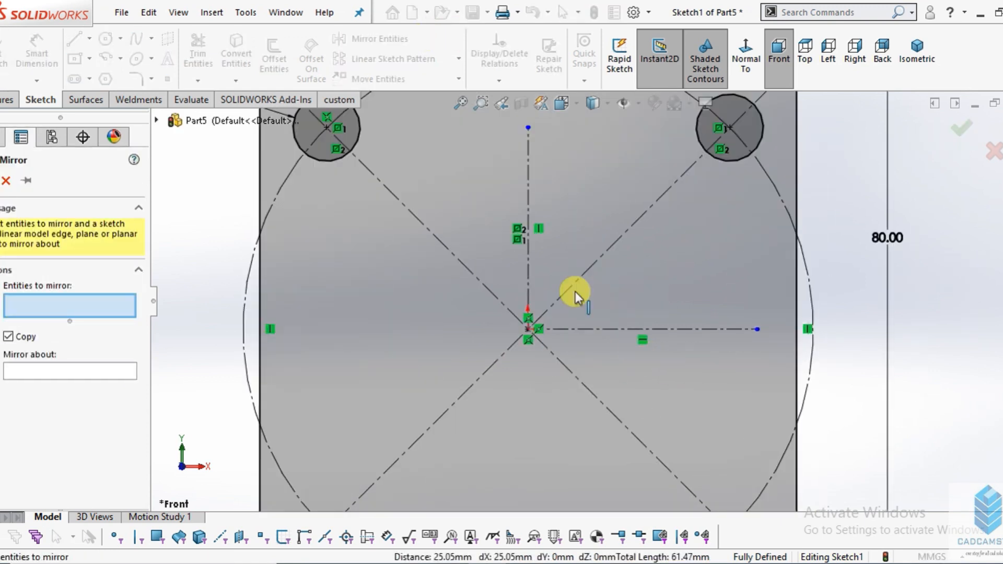
click(353, 131)
click(728, 152)
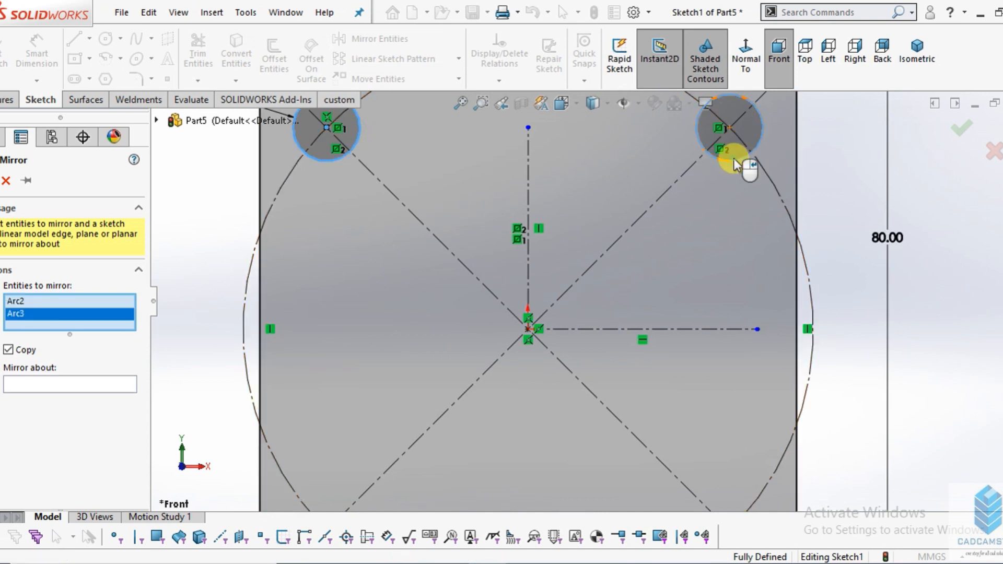
click(98, 385)
click(640, 330)
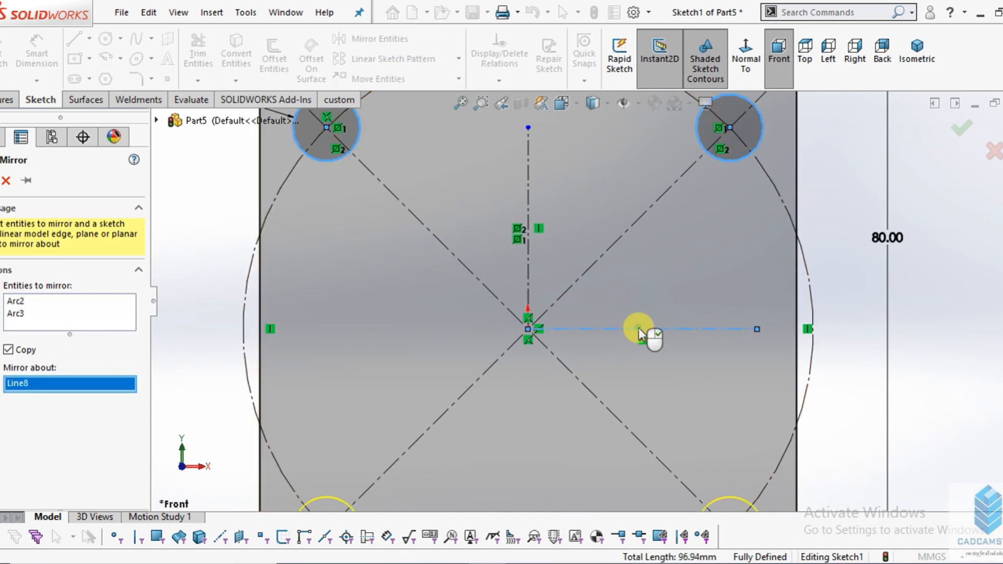
scroll(663, 304, up, 1)
scroll(662, 304, up, 2)
click(0, 179)
scroll(482, 243, up, 2)
scroll(546, 267, down, 1)
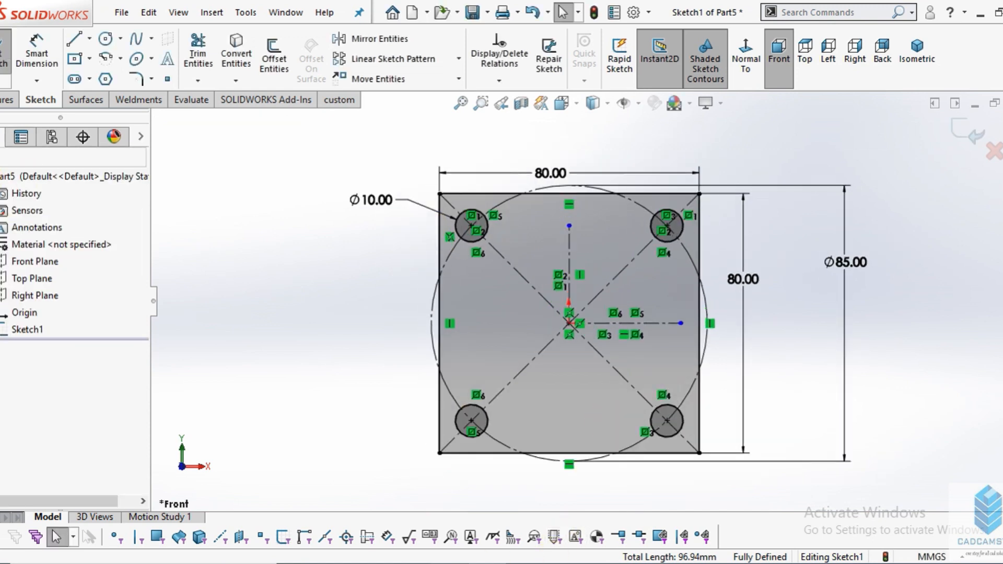
- Check the corner radius in the drawing image, and fillet all four corners of the square with a 10 mm radius
click(493, 563)
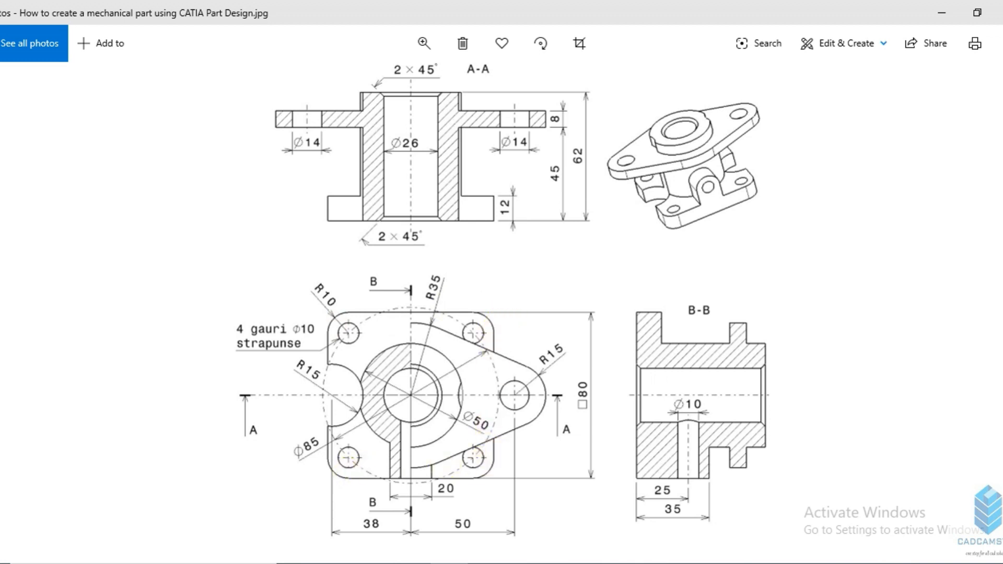
click(506, 563)
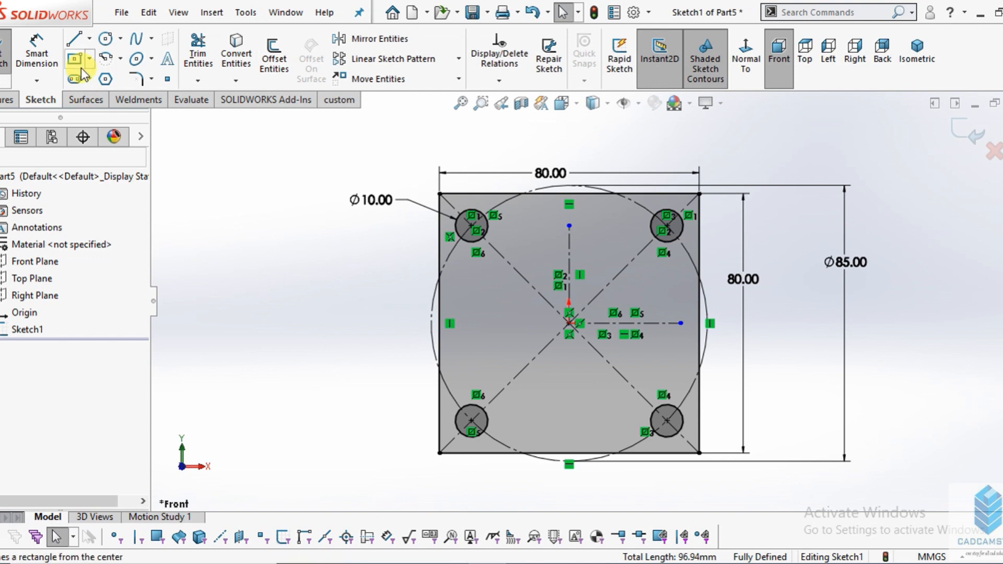
click(136, 79)
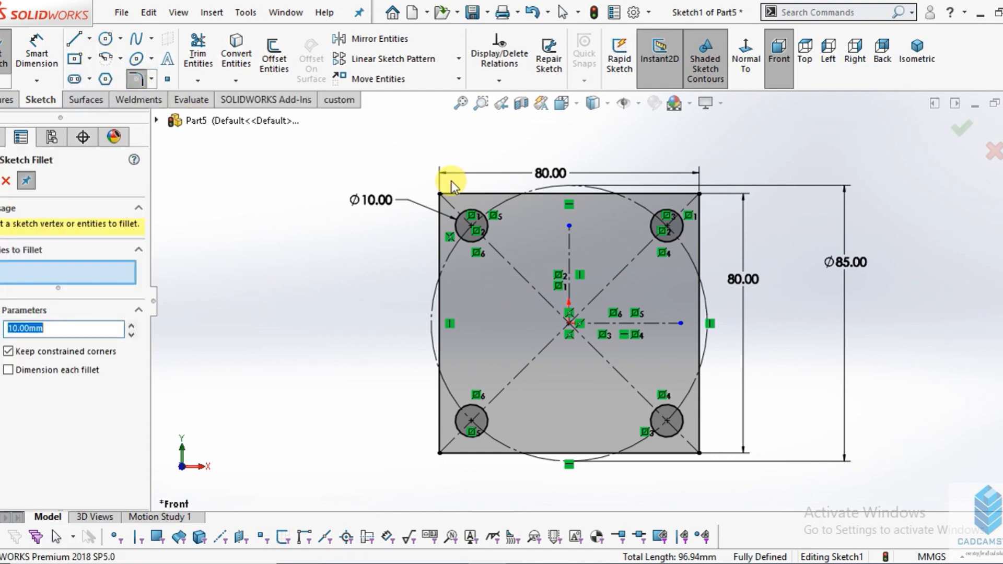
click(443, 200)
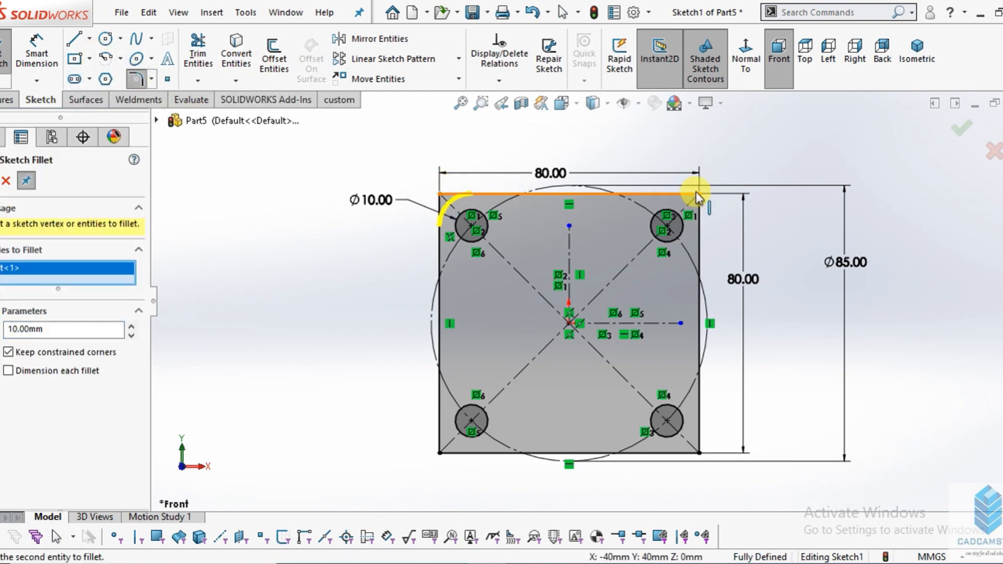
click(700, 197)
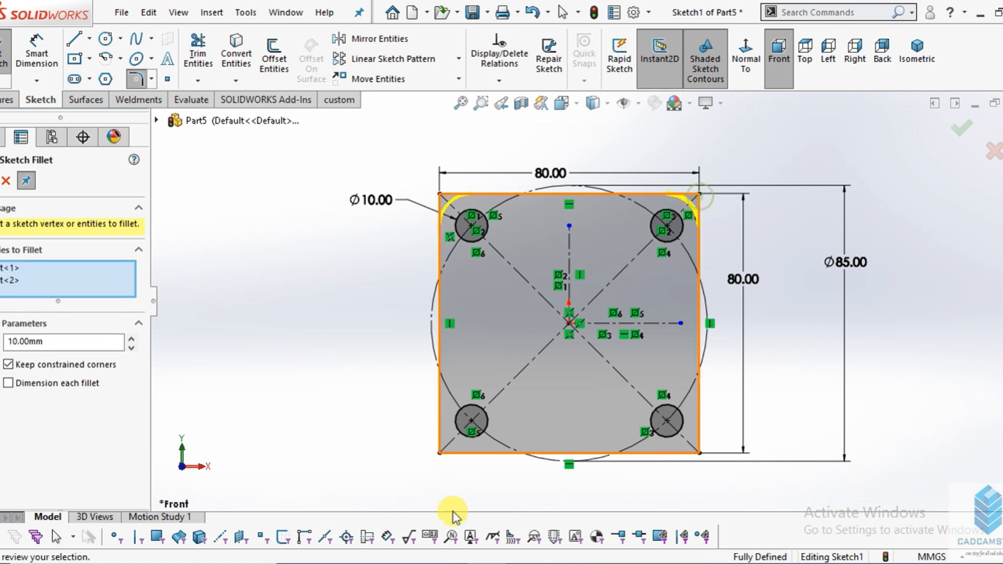
click(438, 453)
click(699, 453)
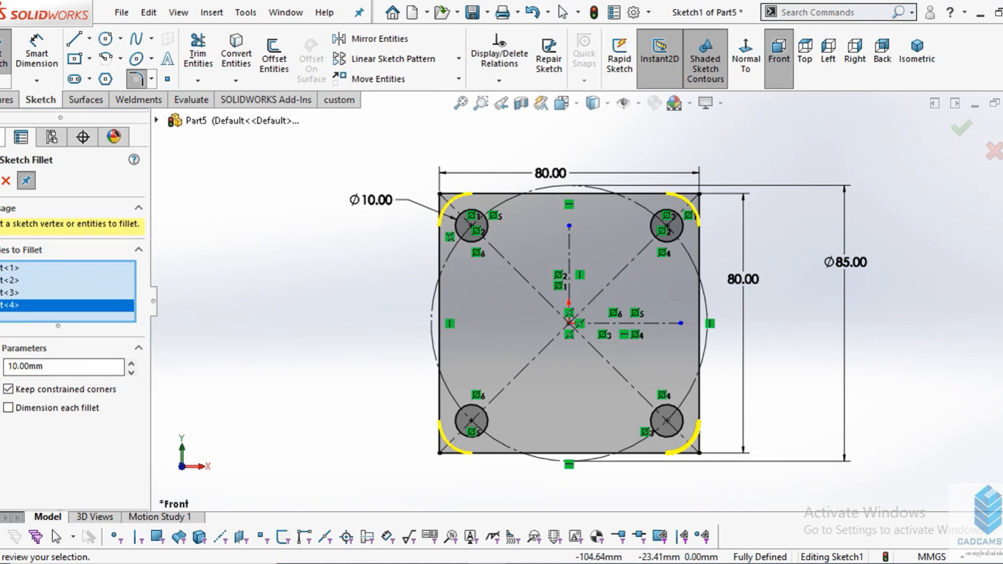
click(0, 180)
scroll(694, 408, up, 1)
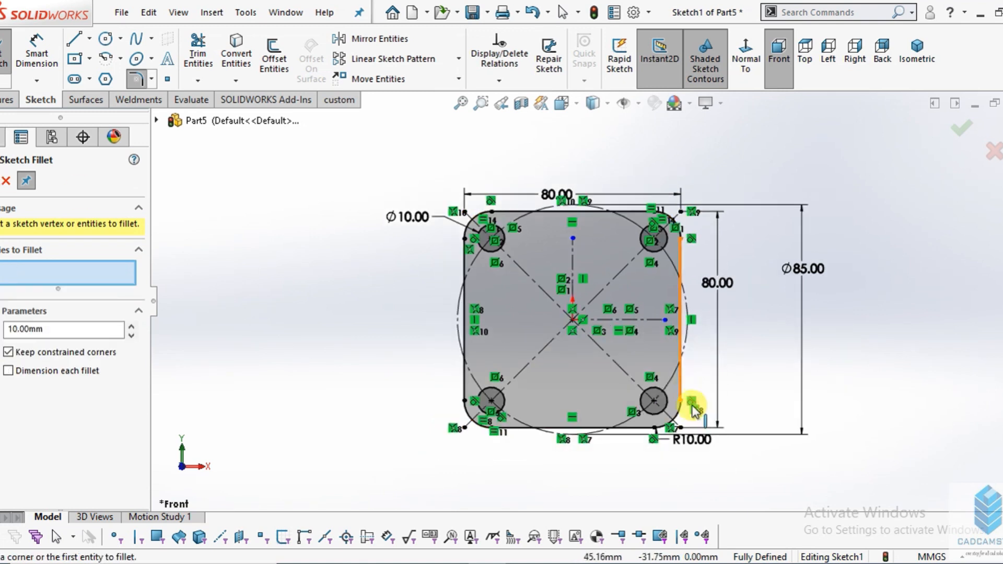
scroll(645, 359, down, 2)
click(1, 187)
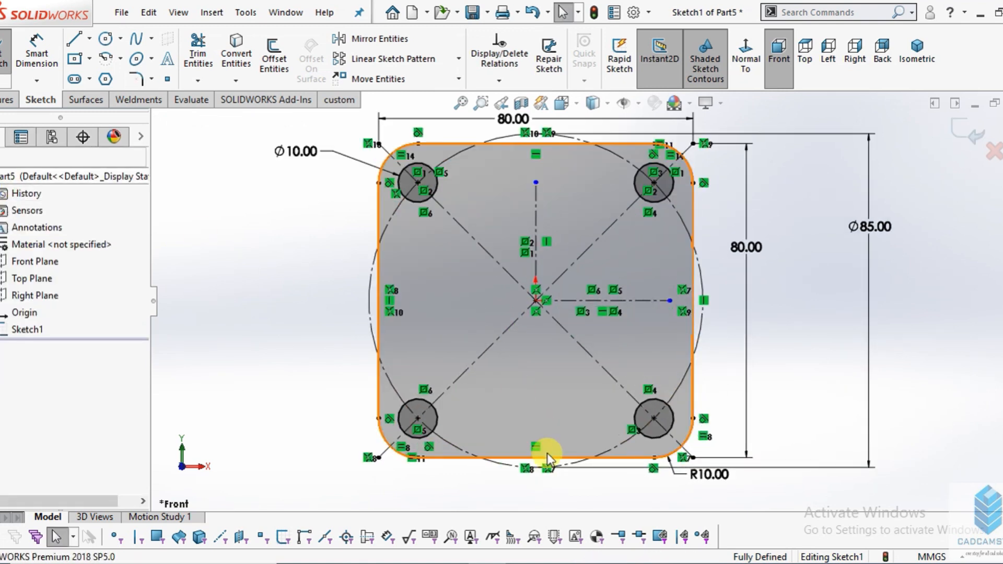
- Check the side cutout in the drawing image, and sketch a circle about 23.5 mm in diameter centred just inside the square's left edge
click(459, 563)
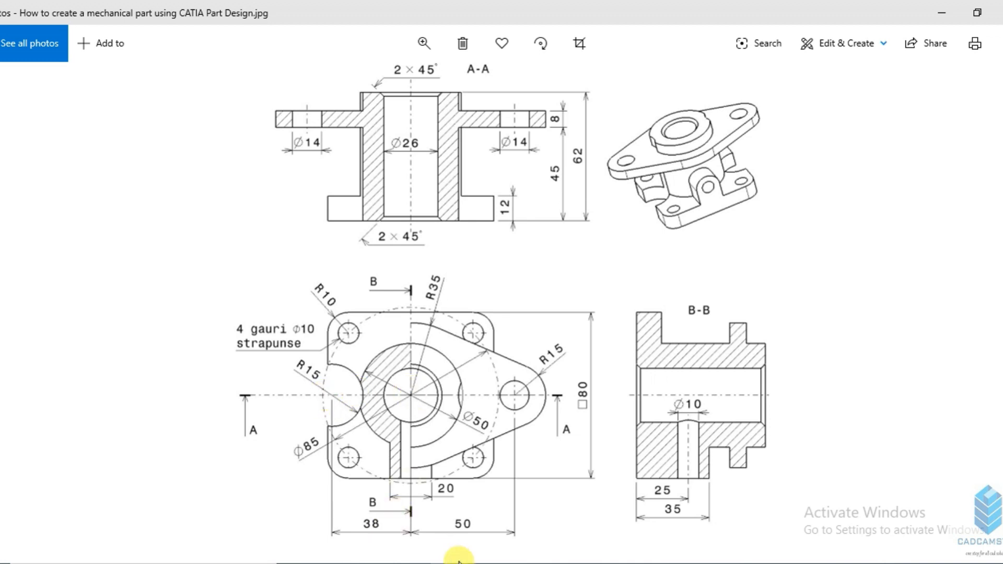
mouse_move(488, 563)
click(486, 512)
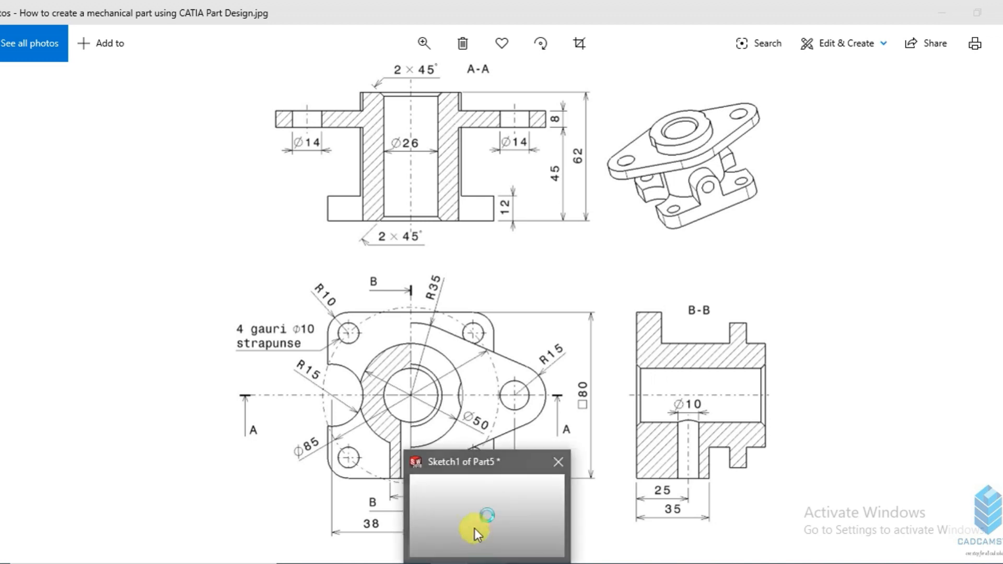
click(474, 528)
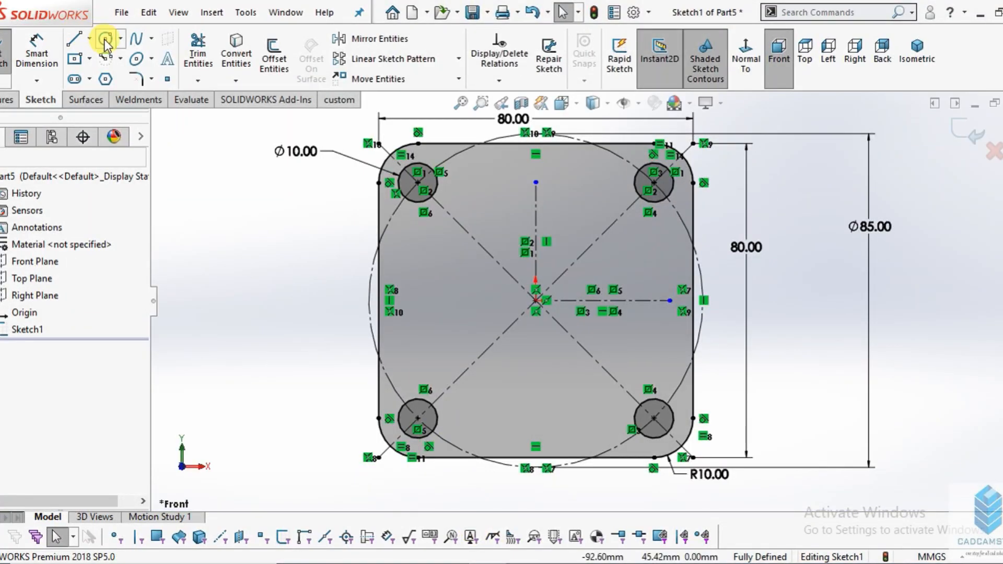
click(106, 40)
scroll(397, 334, down, 8)
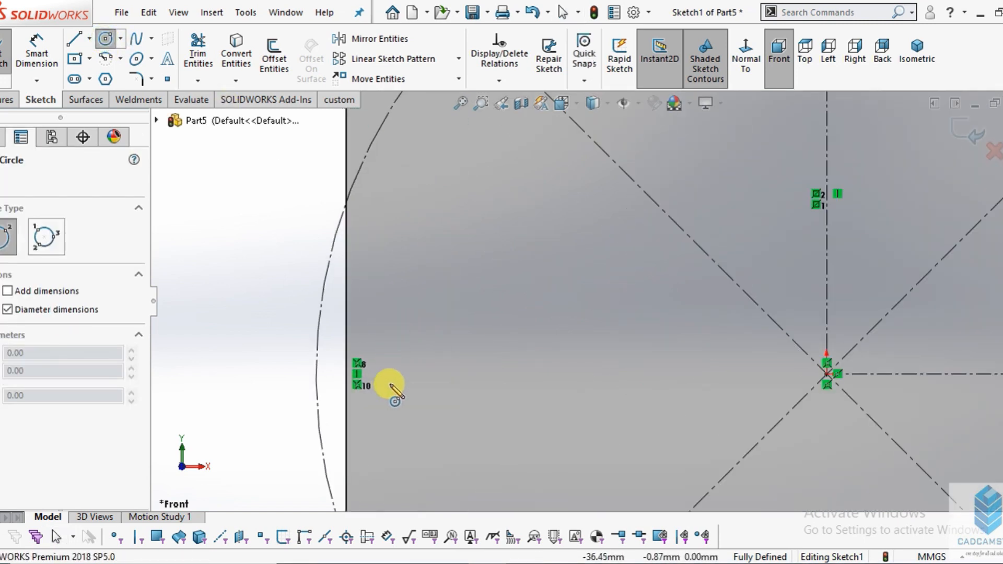
click(384, 374)
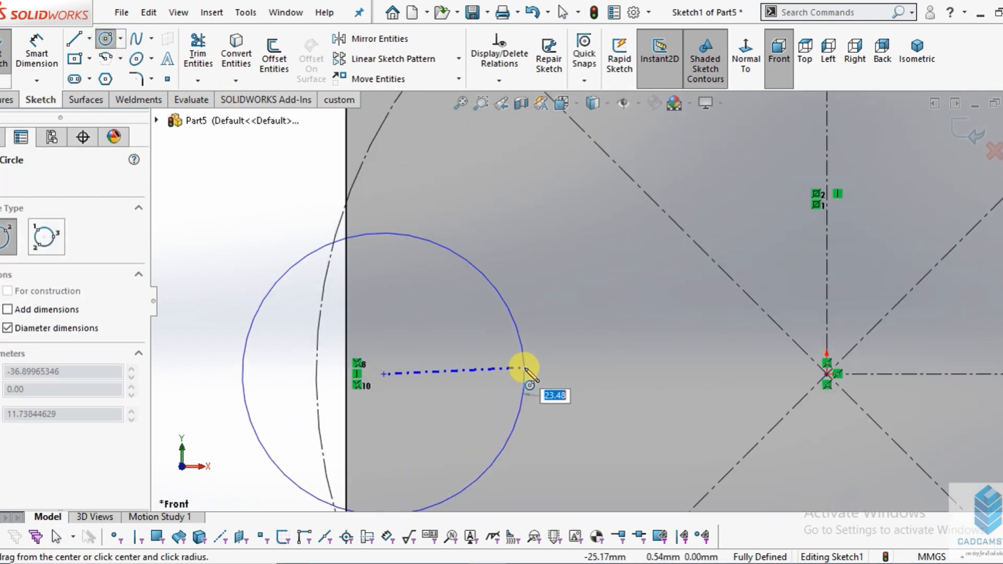
click(525, 368)
- Dimension the new circle at the square's left edge with a diameter of 30 mm
click(36, 55)
click(456, 249)
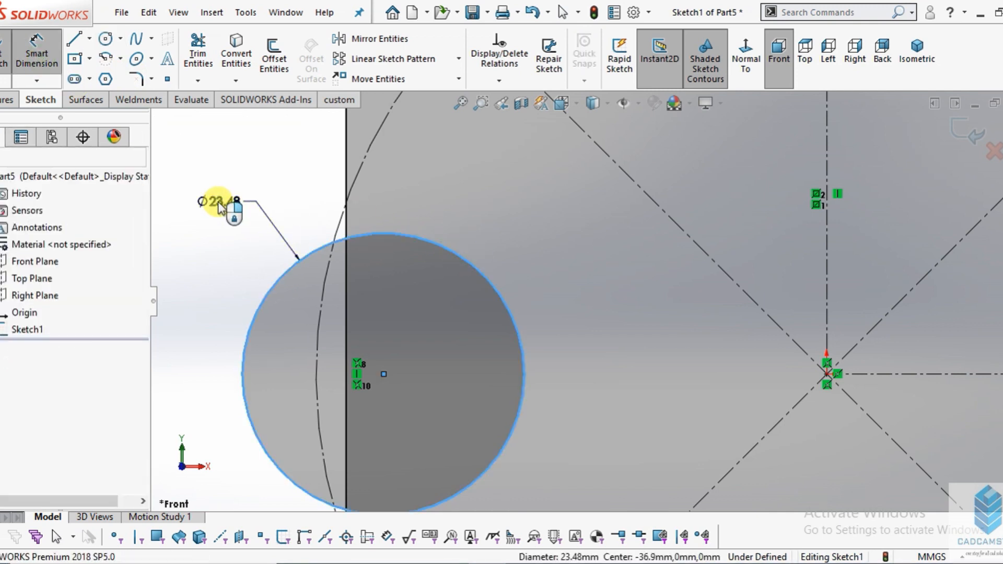
click(218, 207)
key(Return)
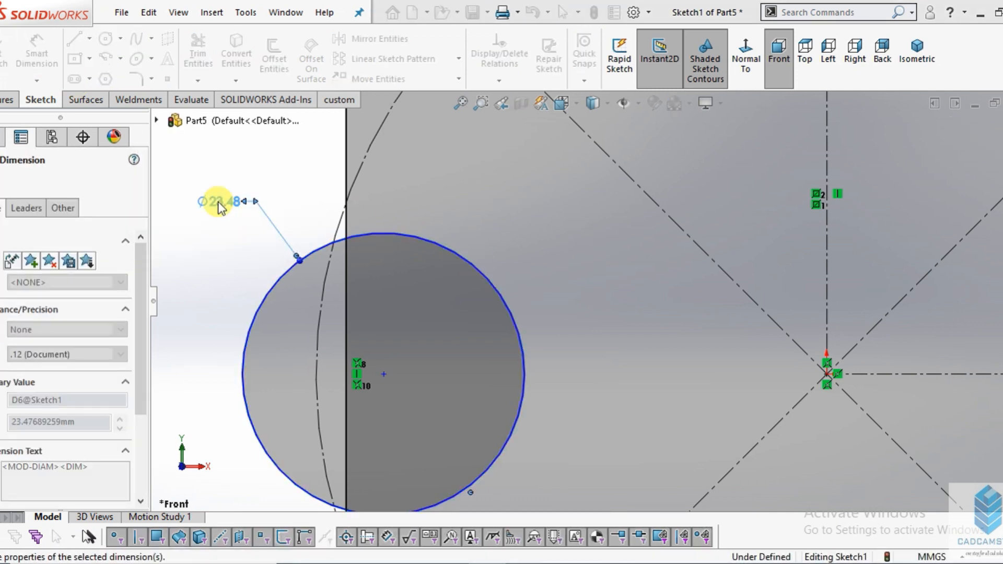
scroll(463, 208, up, 1)
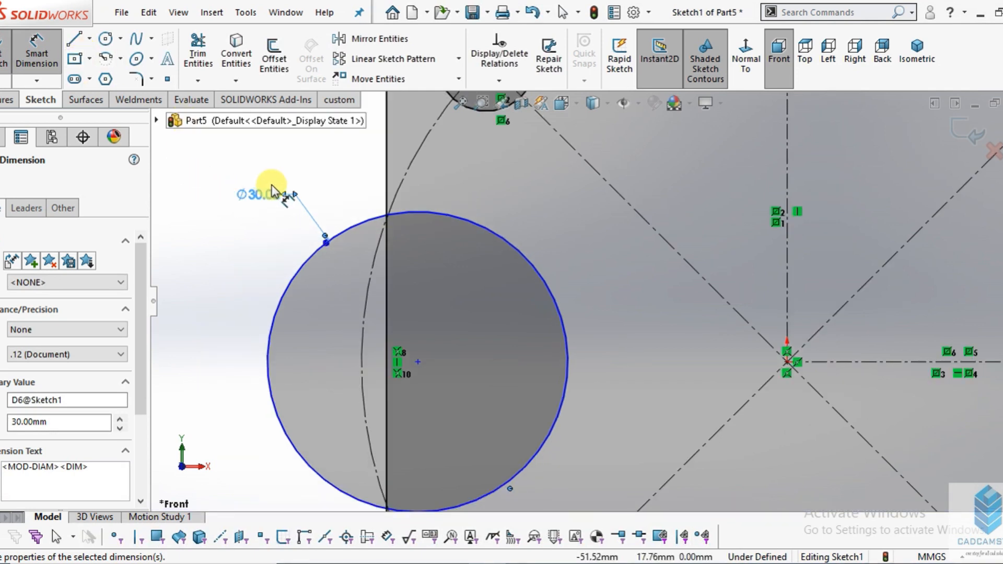
scroll(272, 189, up, 1)
- Dimension the horizontal distance from the 30 mm circle's centre to the origin as 38 mm
click(36, 59)
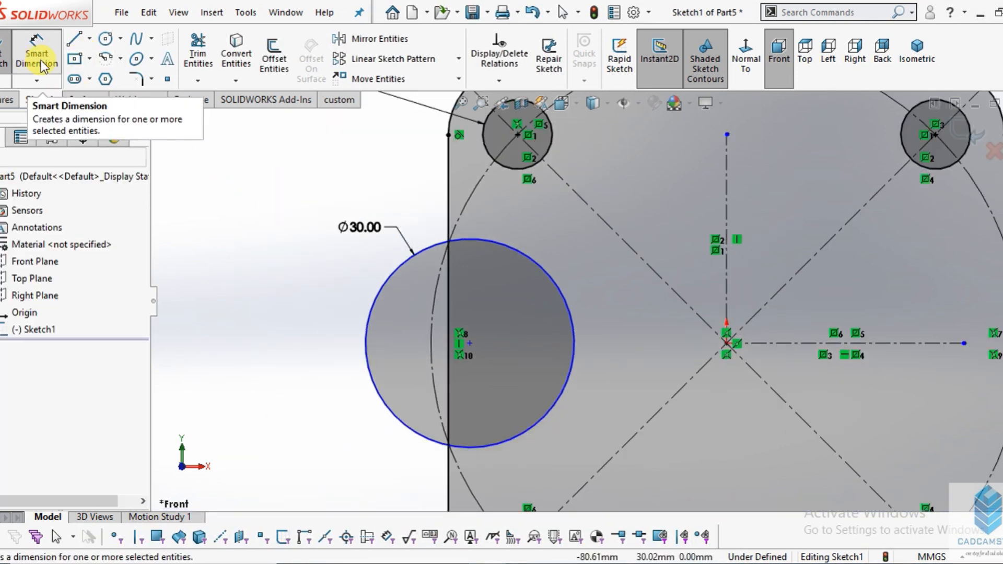
click(471, 343)
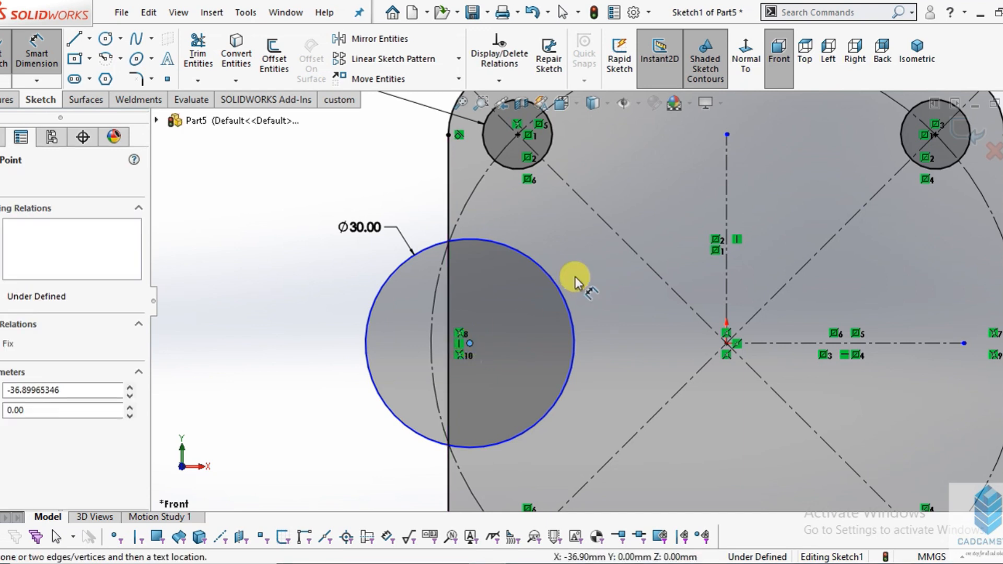
scroll(672, 371, up, 1)
scroll(674, 355, down, 1)
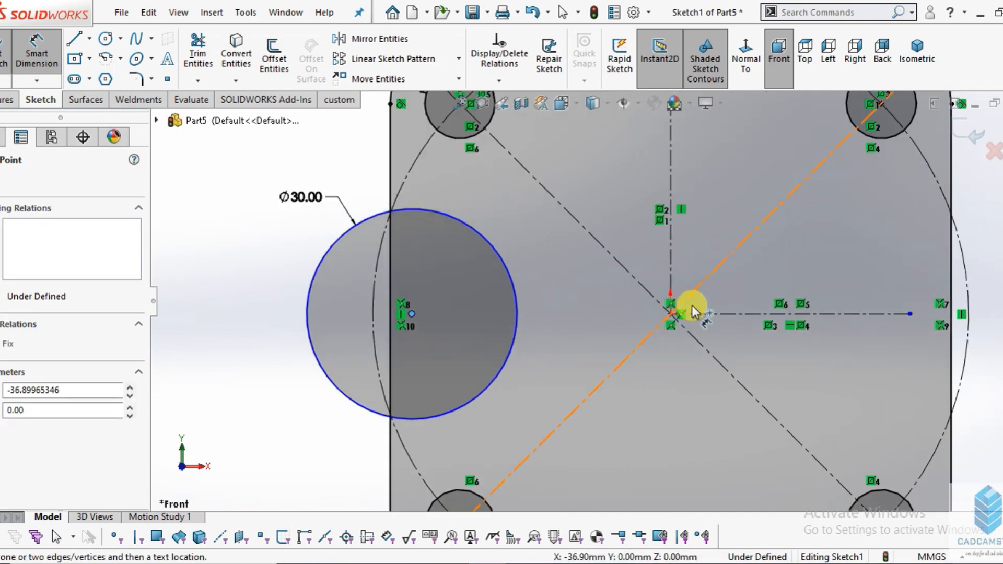
scroll(676, 342, down, 1)
scroll(657, 306, up, 3)
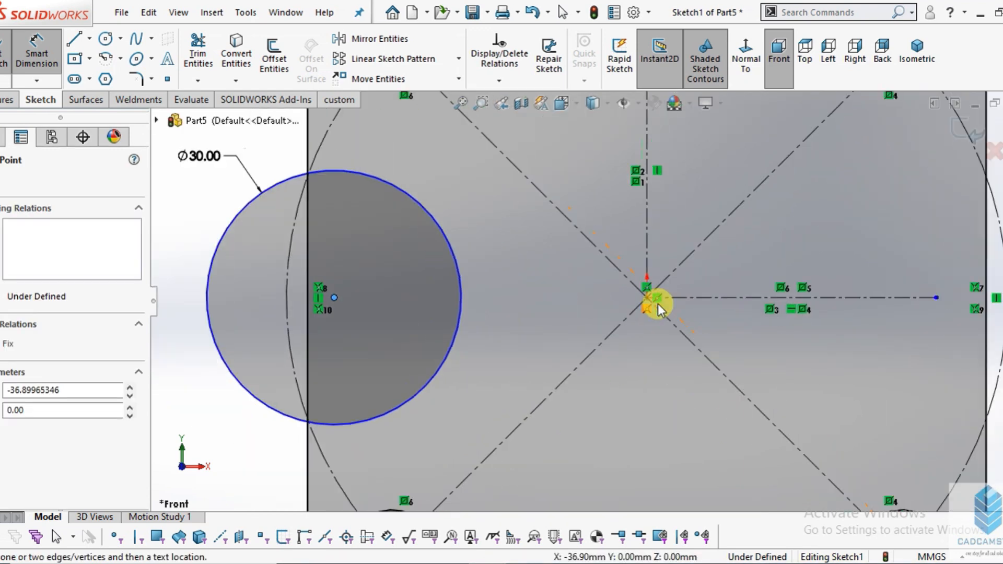
click(617, 298)
scroll(600, 313, up, 2)
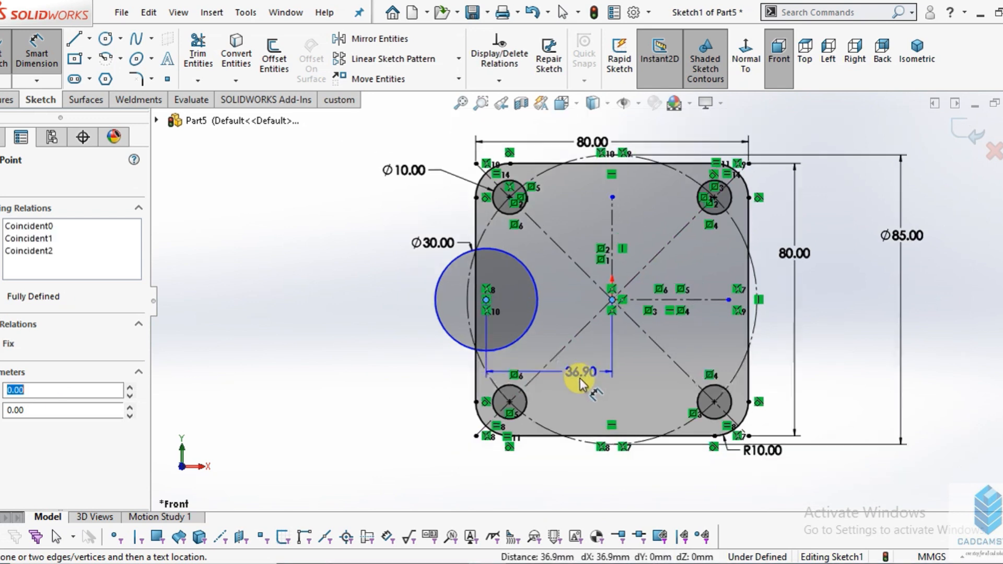
click(569, 465)
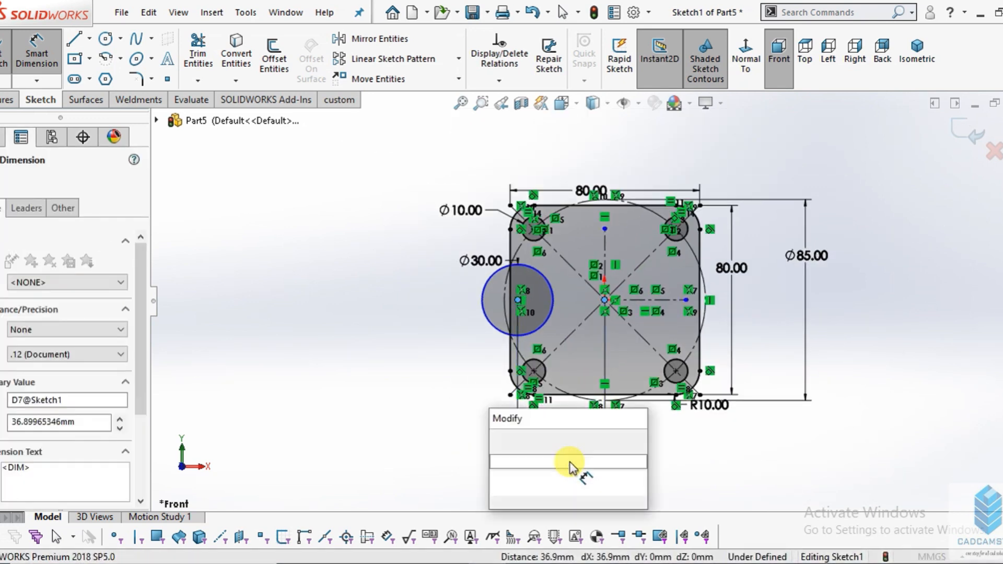
text(38)
key(Return)
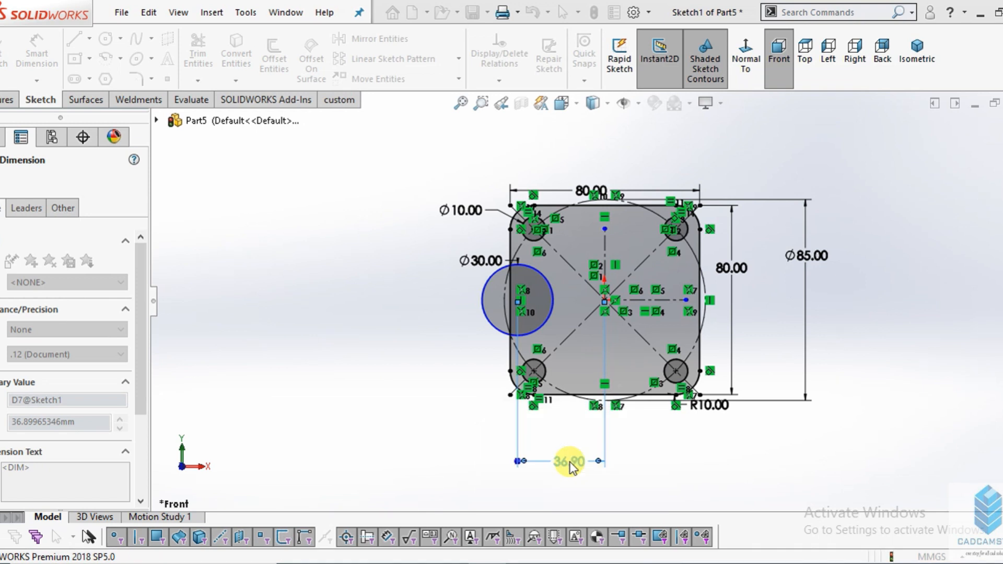
scroll(541, 370, down, 2)
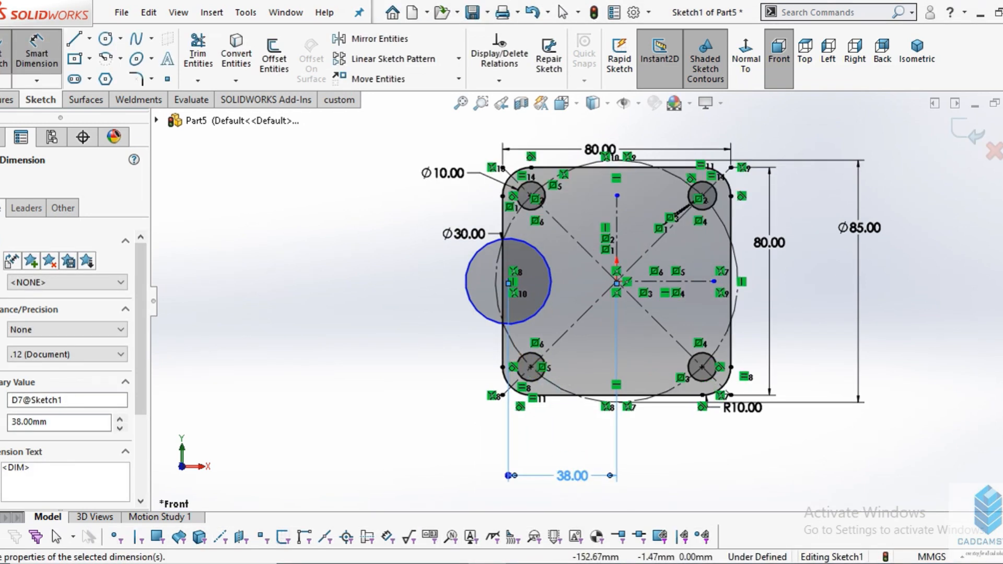
key(Escape)
key(Escape)
- Trim away the part of the 30 mm circle that lies outside the square's left edge
scroll(731, 363, down, 2)
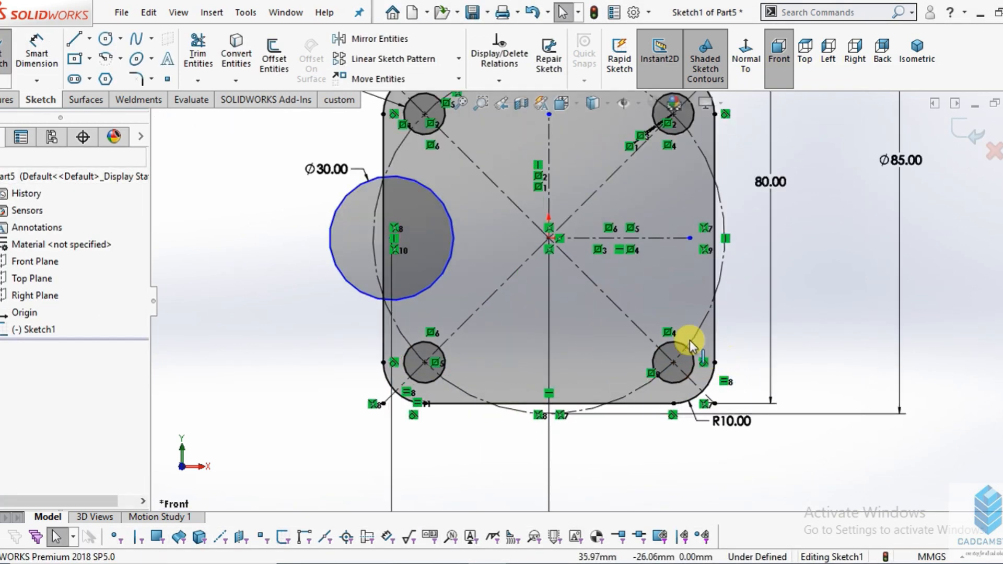
click(455, 250)
scroll(455, 250, down, 2)
click(198, 53)
scroll(300, 209, down, 3)
mouse_move(305, 210)
mouse_down()
mouse_move(387, 273)
mouse_move(405, 303)
mouse_up()
scroll(407, 286, up, 4)
scroll(415, 291, up, 2)
scroll(517, 308, down, 2)
key(Escape)
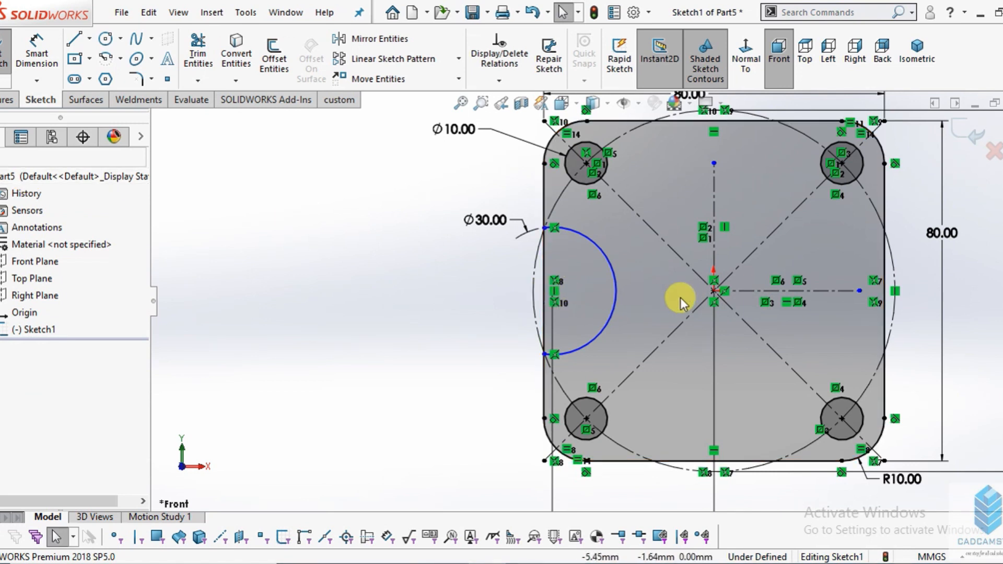
- Try to add a relation between the midpoint of the square's left edge and the horizontal centreline
click(618, 281)
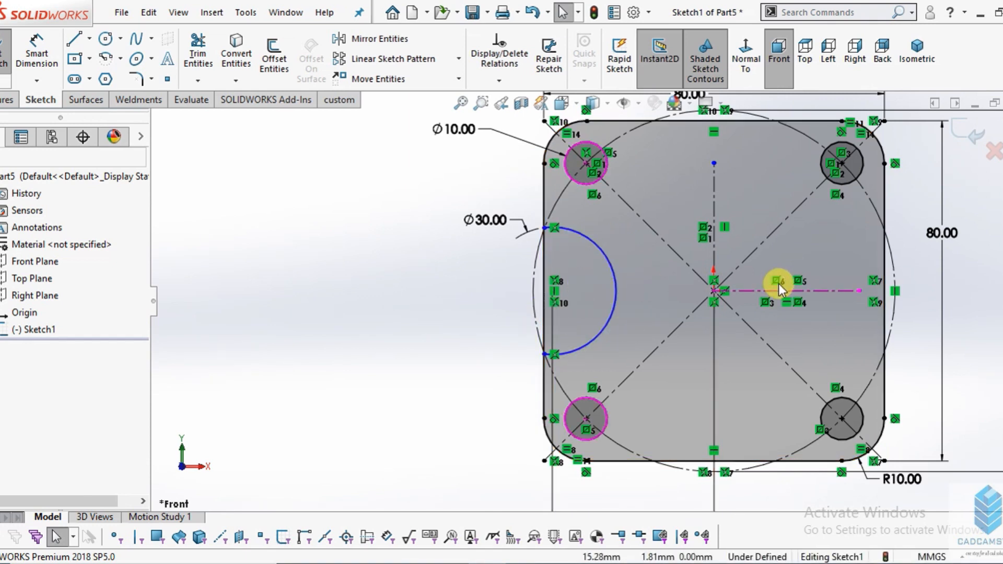
scroll(778, 283, down, 3)
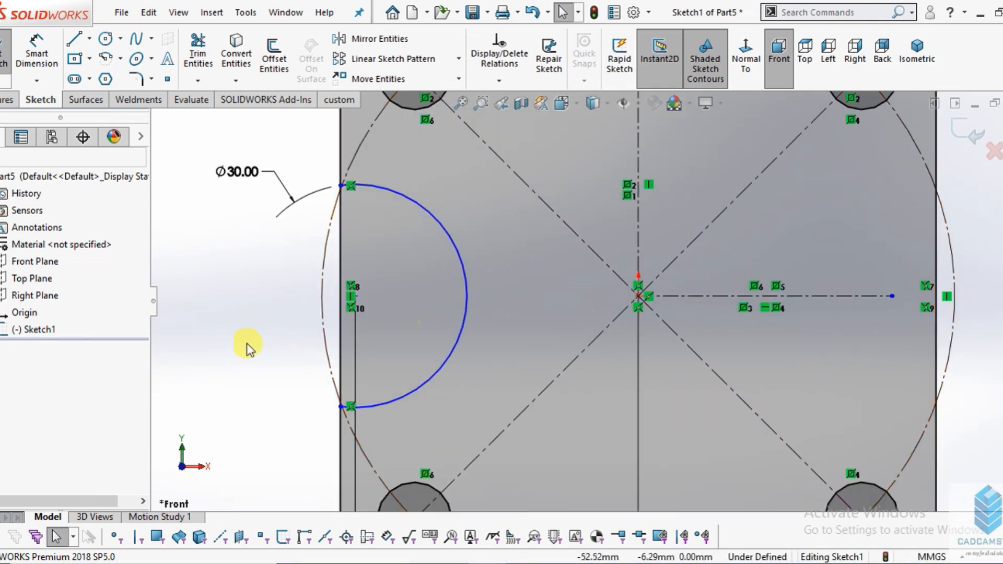
click(340, 298)
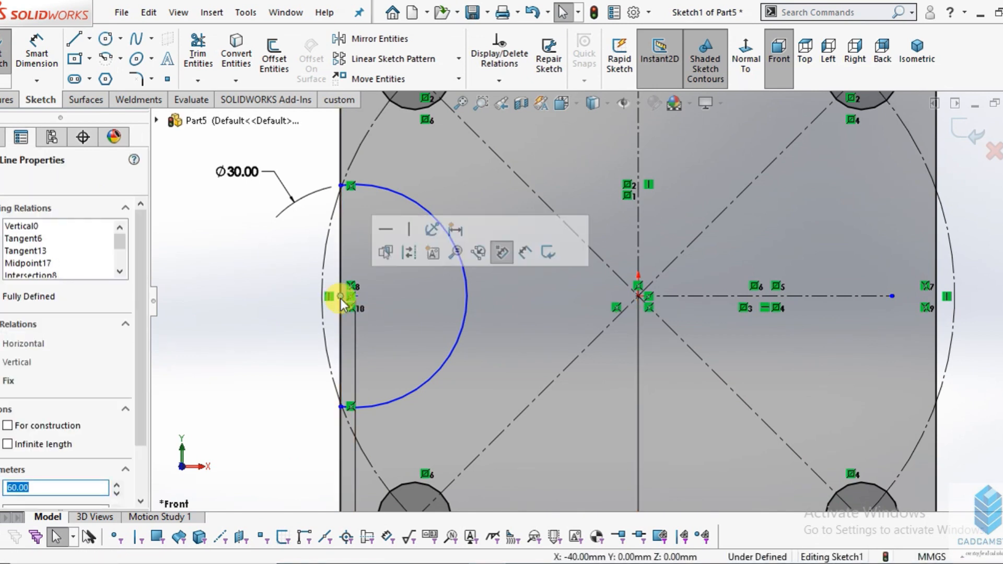
ctrl+click(669, 293)
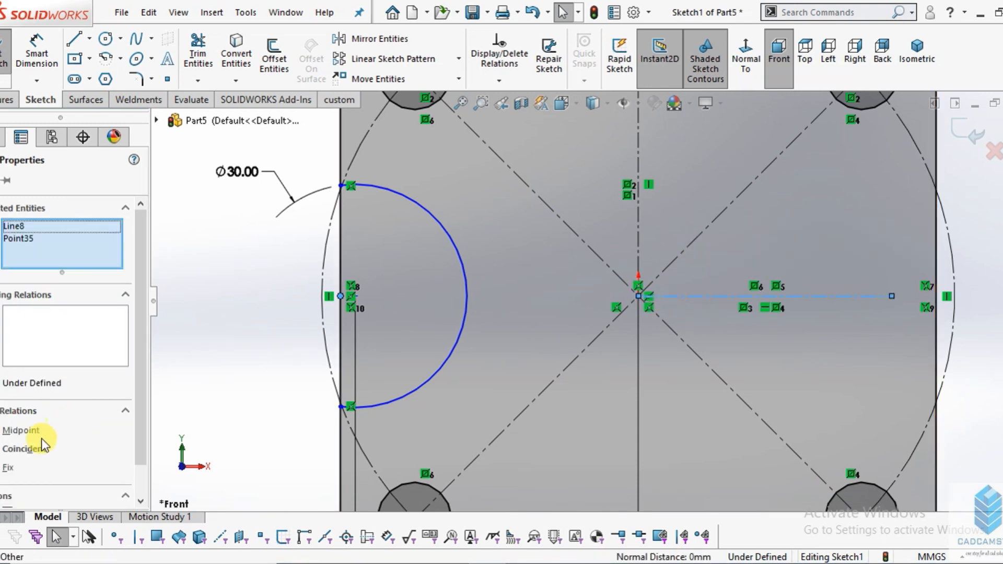
click(7, 433)
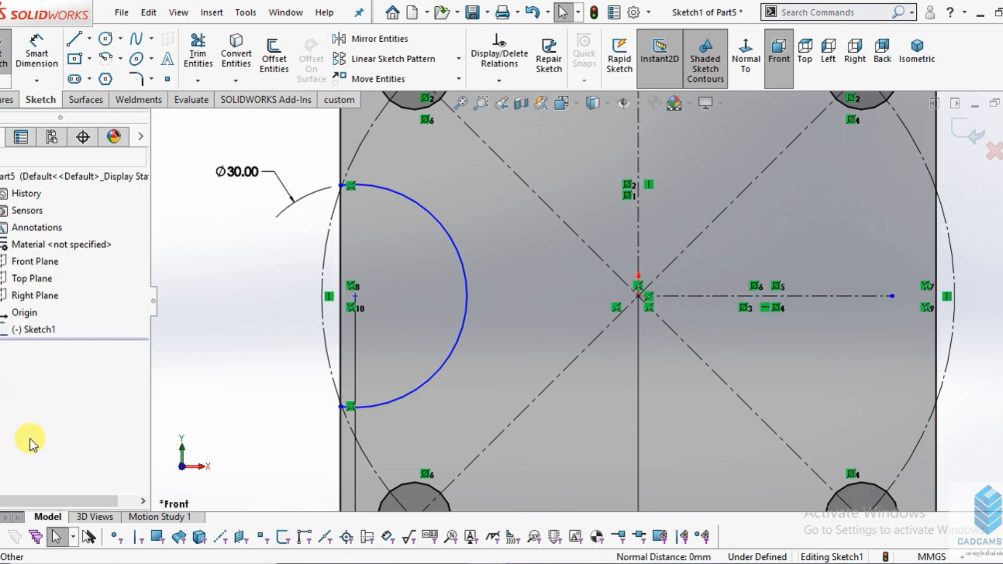
- Add a horizontal relation between the midpoint of the square's left edge and the origin
click(341, 298)
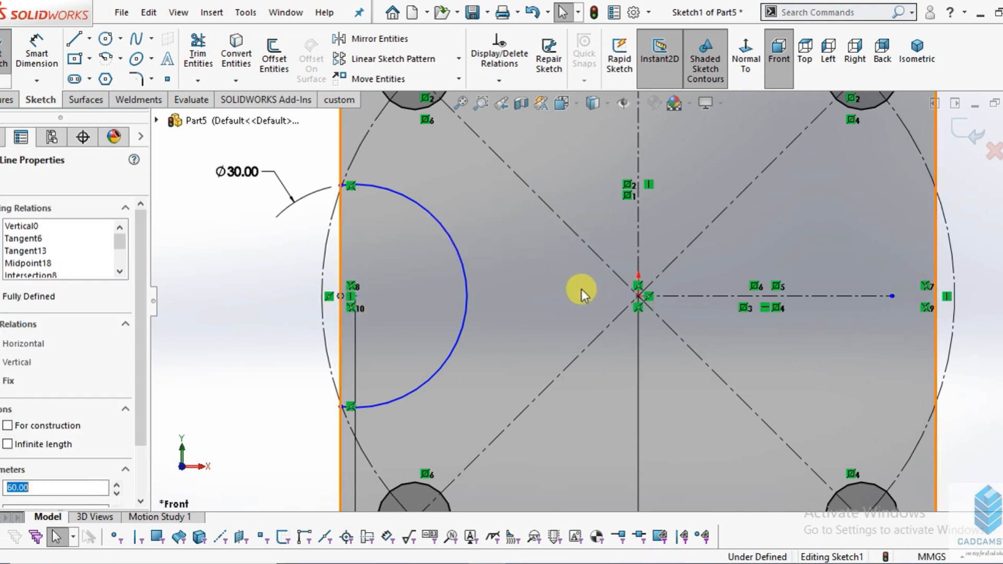
click(638, 296)
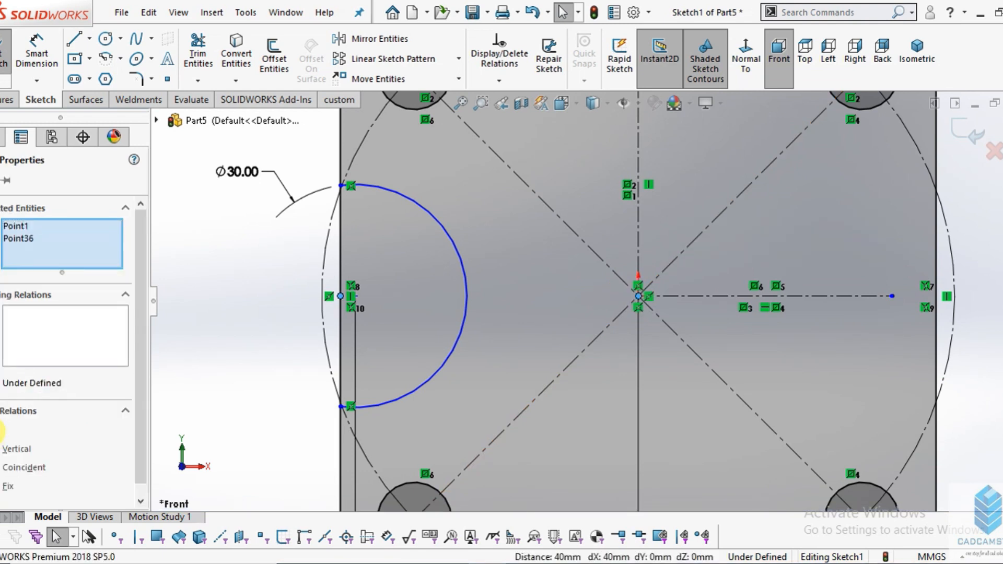
click(3, 430)
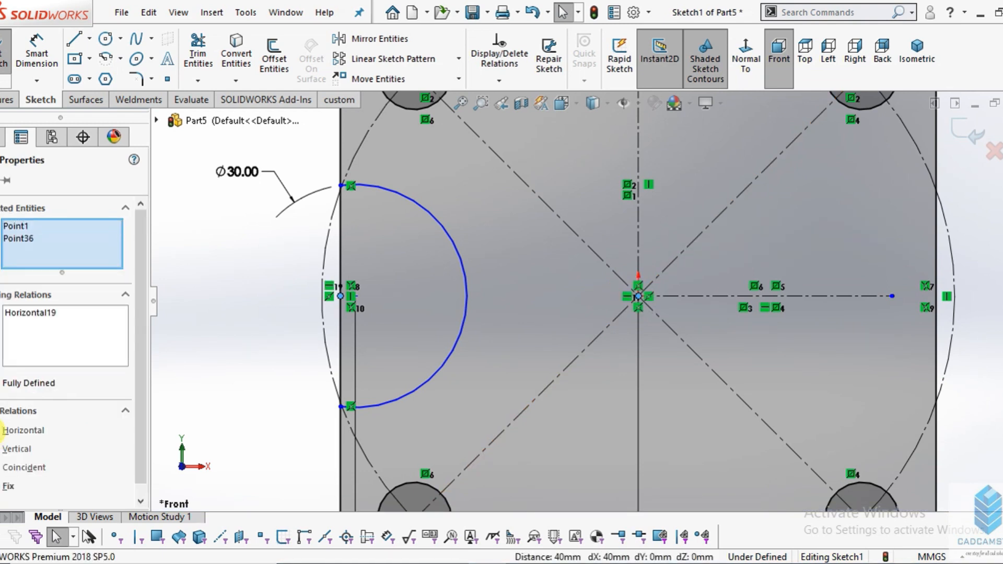
key(Escape)
- Delete the midpoint relation on the square's left edge
scroll(410, 296, up, 4)
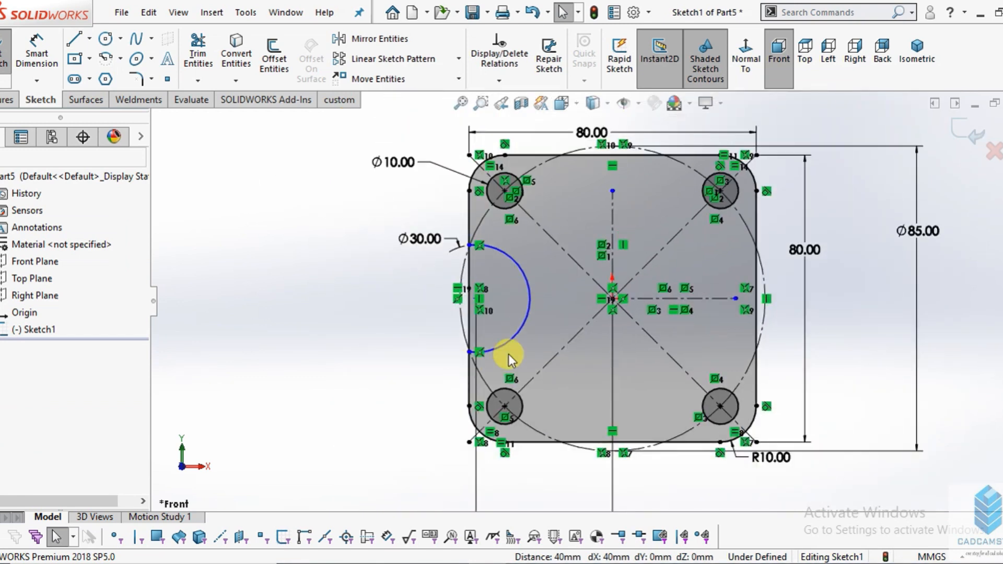
scroll(545, 316, down, 3)
scroll(456, 280, down, 2)
scroll(456, 281, down, 2)
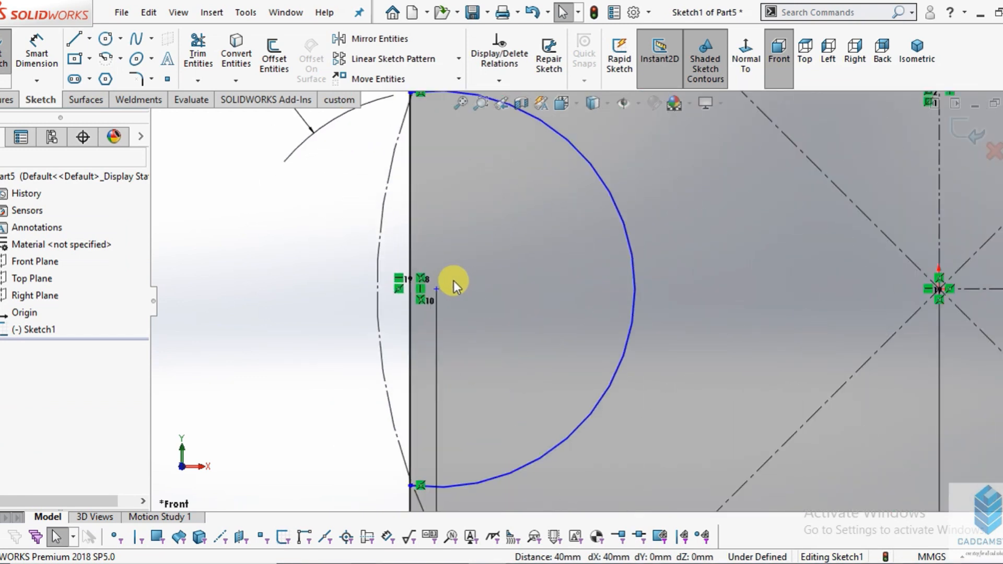
right_click(395, 293)
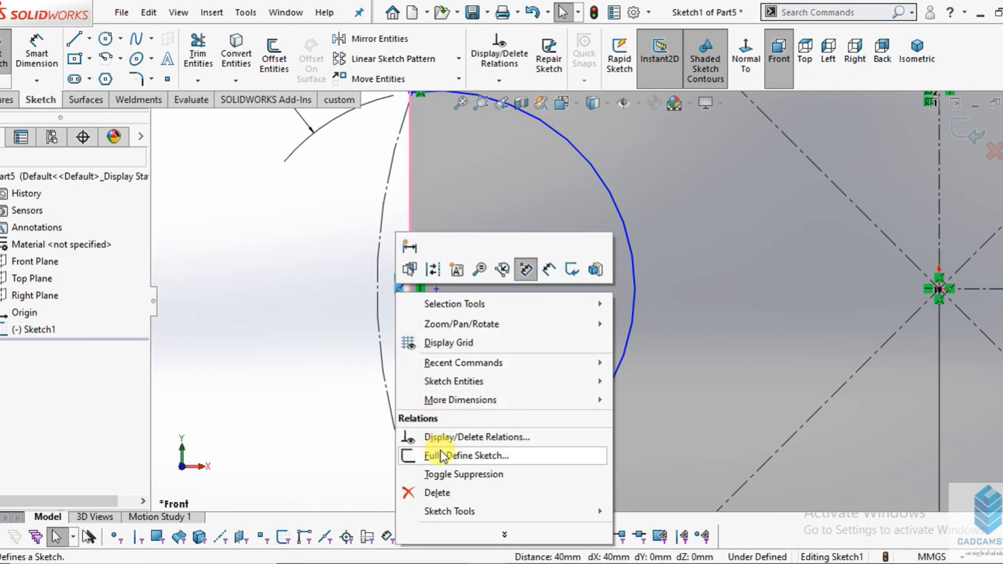
click(434, 495)
- Add a horizontal relation between the centre point of the 30 mm arc and the origin
scroll(446, 307, up, 1)
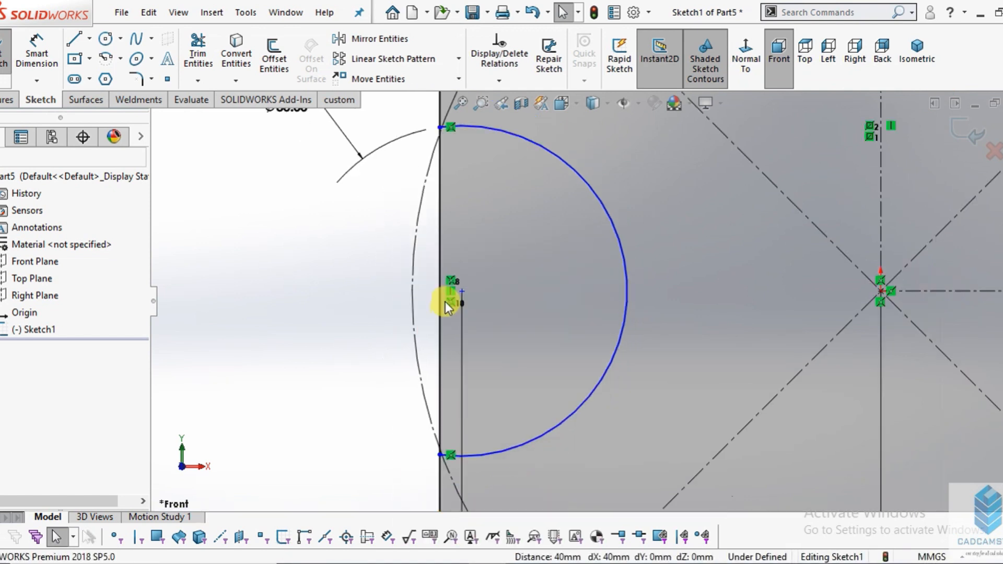
scroll(482, 305, up, 3)
scroll(577, 483, down, 3)
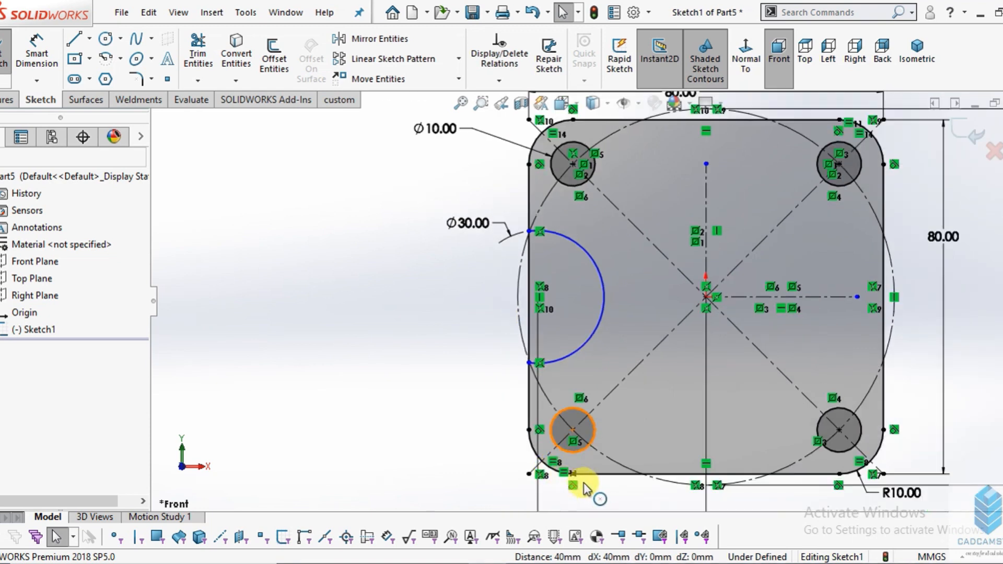
scroll(587, 483, up, 3)
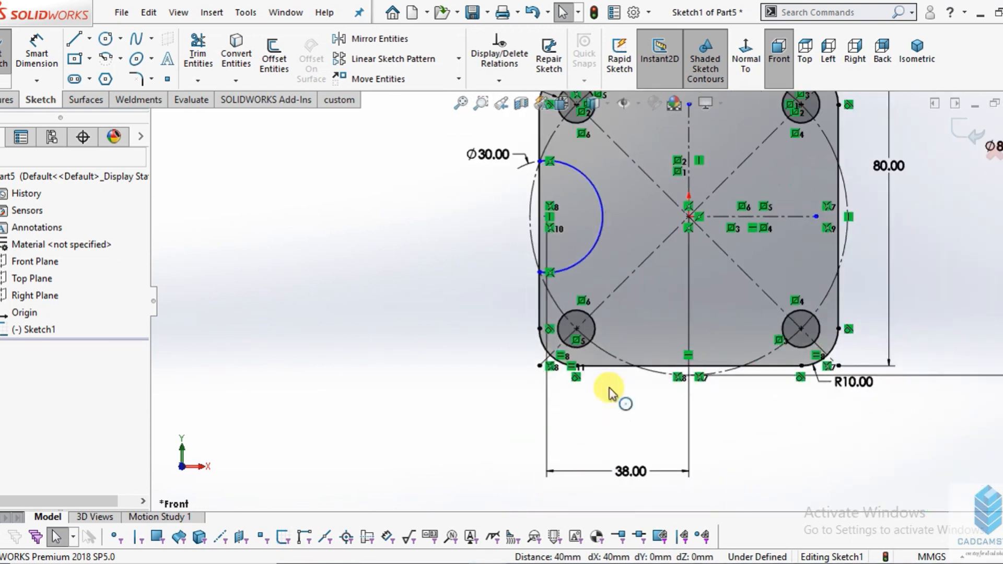
scroll(575, 325, down, 3)
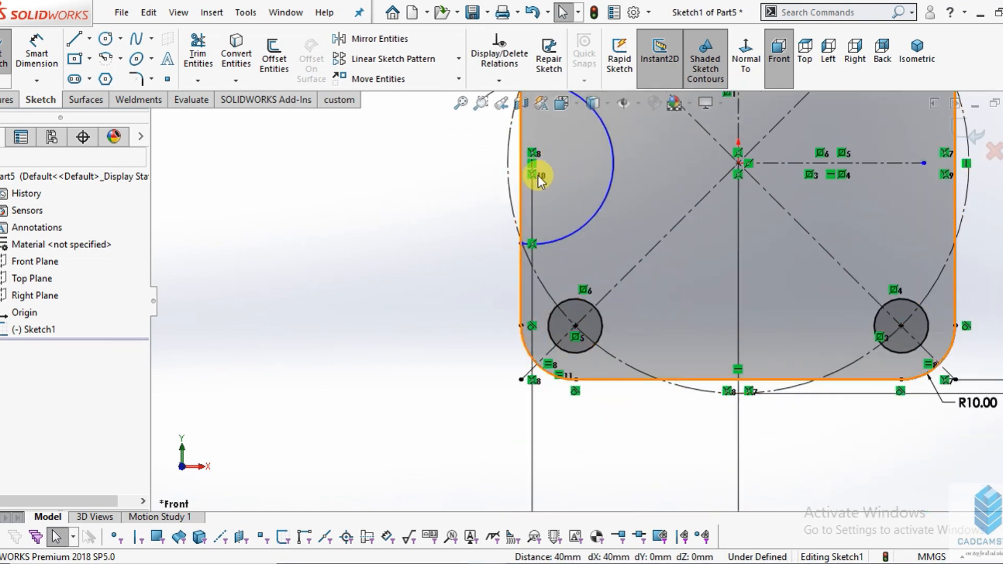
scroll(538, 173, up, 3)
scroll(557, 310, down, 3)
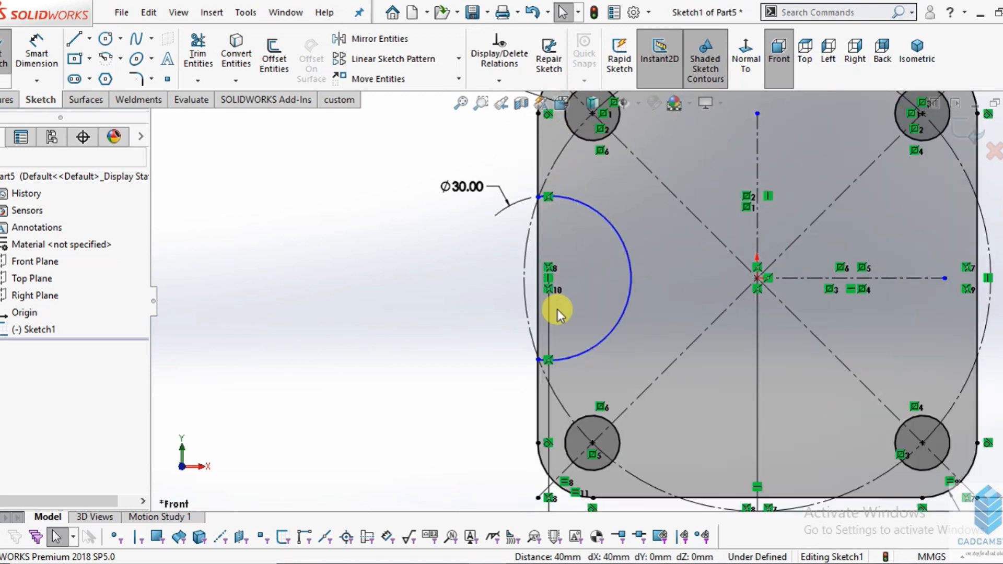
scroll(557, 309, down, 5)
click(552, 245)
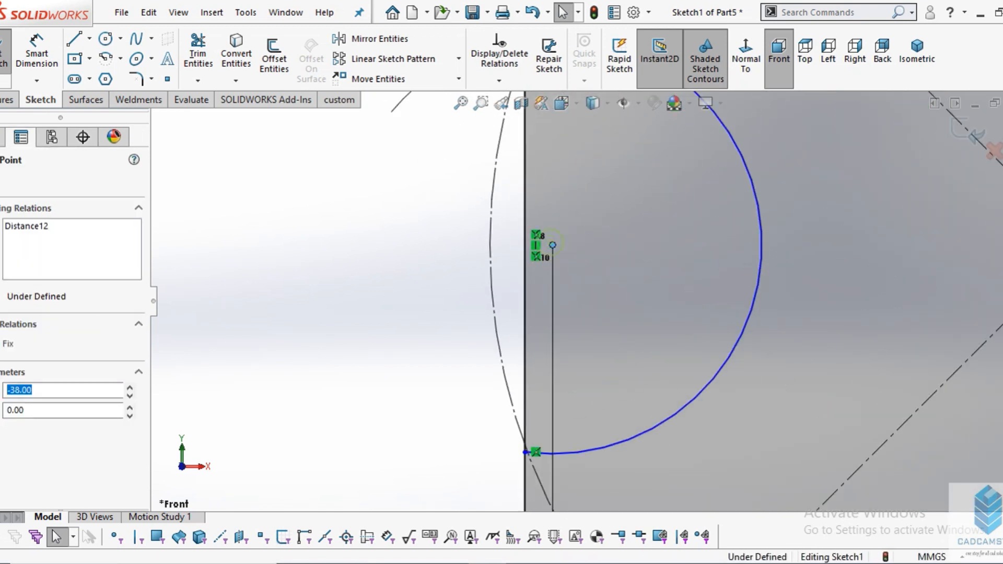
scroll(589, 300, up, 3)
ctrl+click(756, 286)
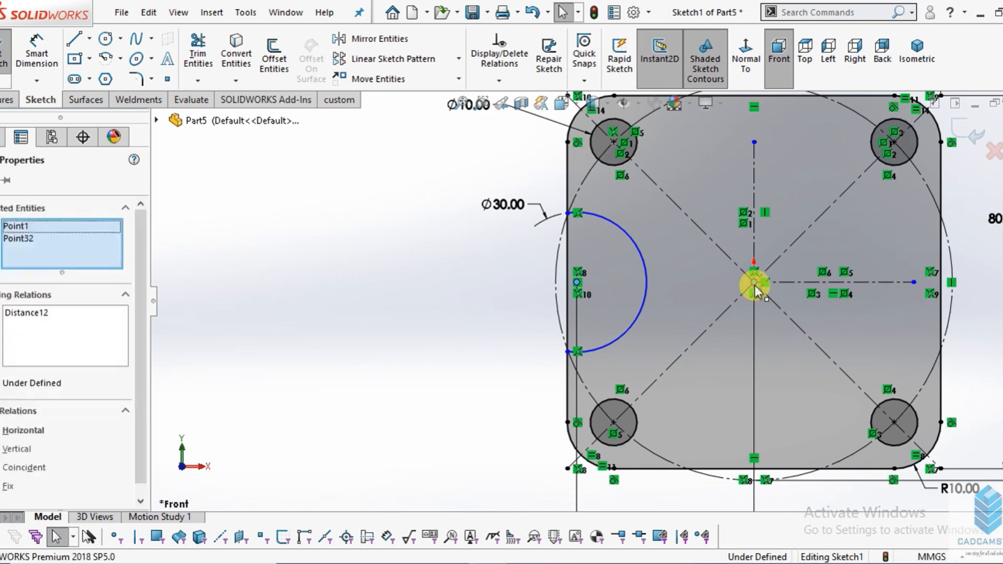
click(804, 217)
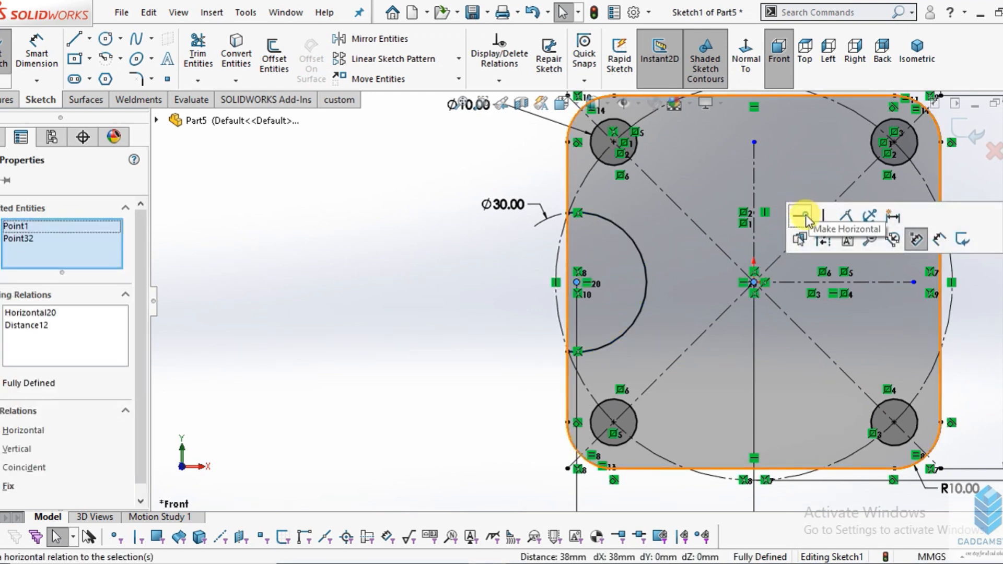
click(470, 319)
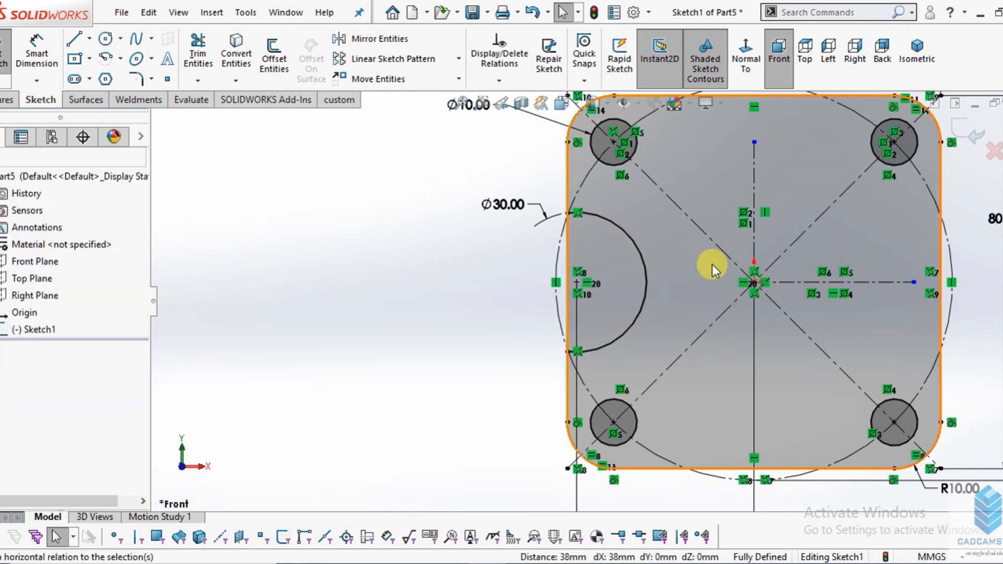
- Mirror only the 30 mm arc about the vertical centreline to the square's right side, keeping the original
scroll(710, 264, down, 2)
scroll(682, 312, up, 3)
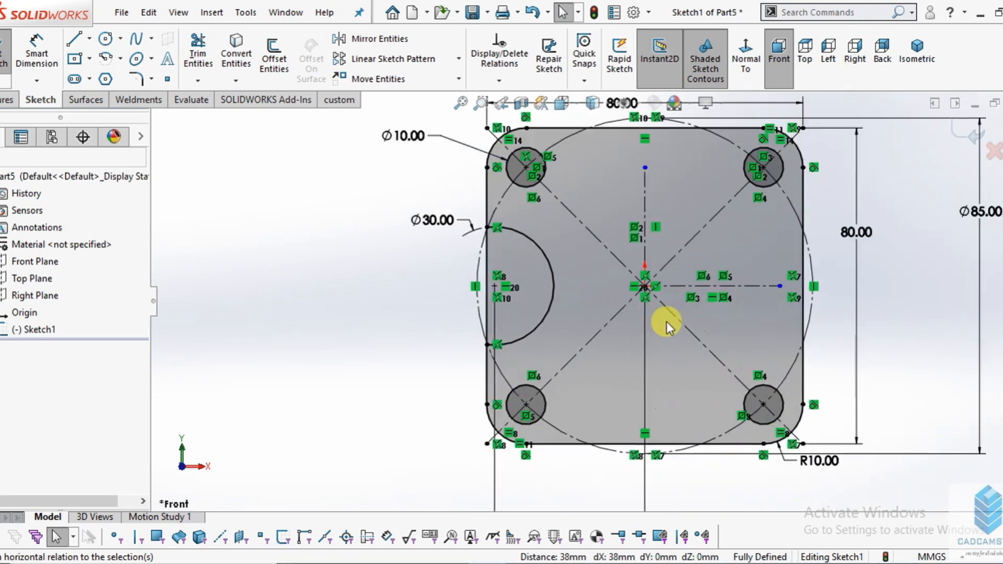
scroll(619, 287, down, 2)
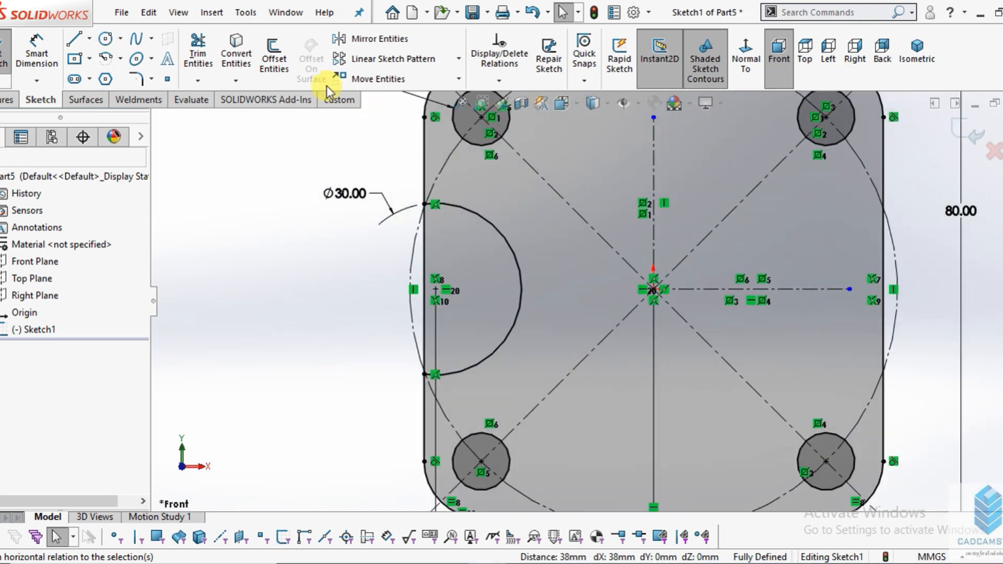
click(378, 41)
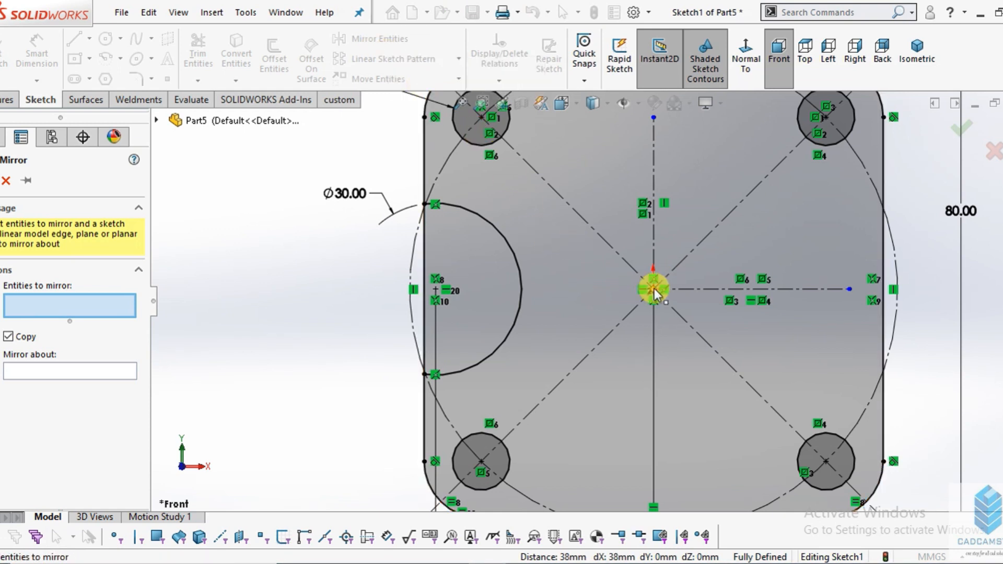
click(493, 230)
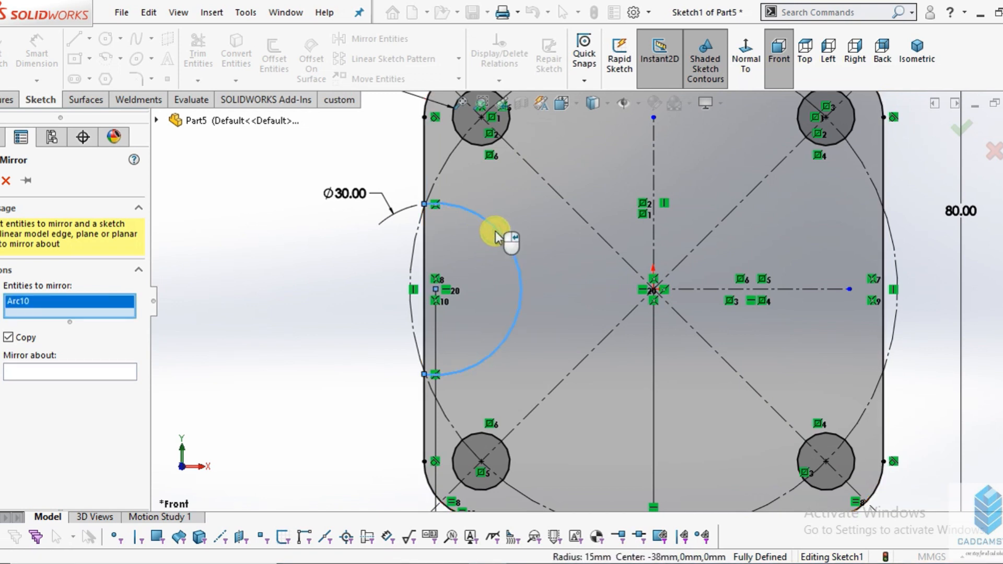
click(425, 240)
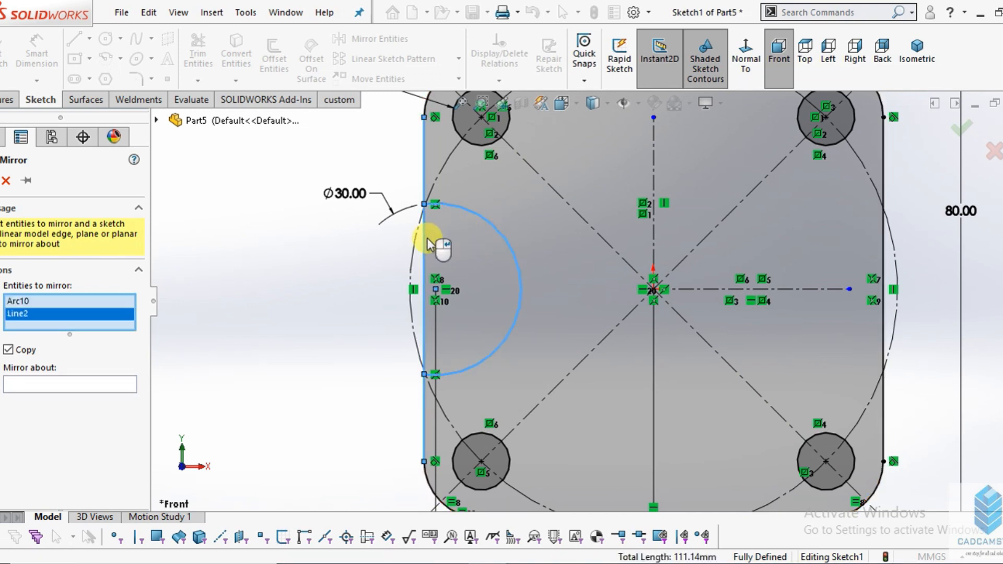
right_click(56, 313)
click(93, 340)
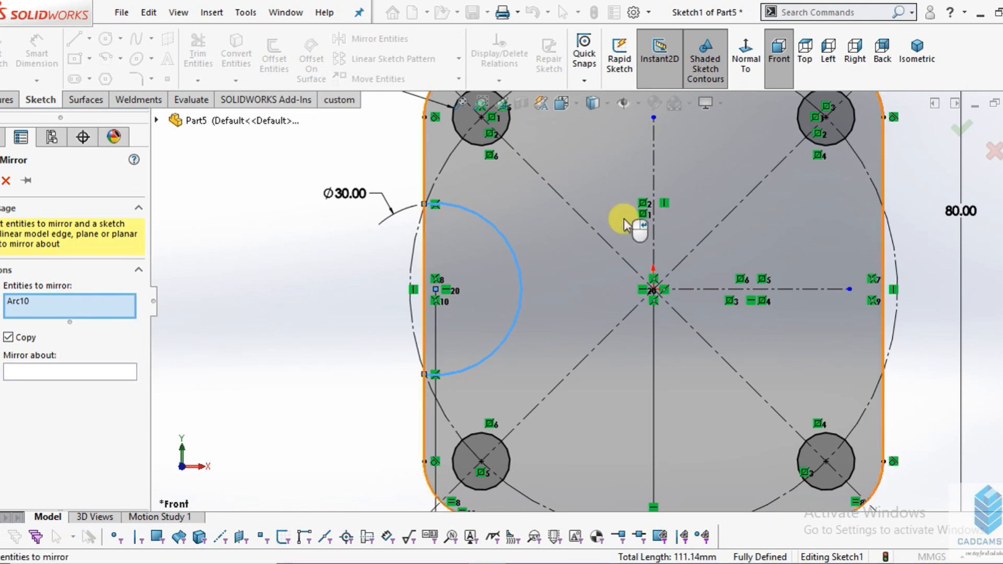
click(77, 381)
click(650, 214)
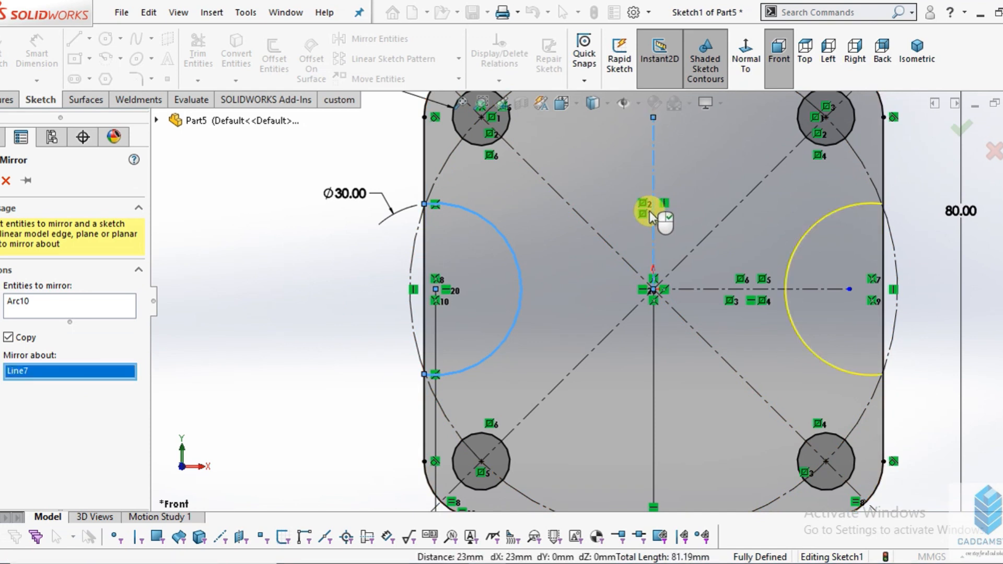
click(0, 180)
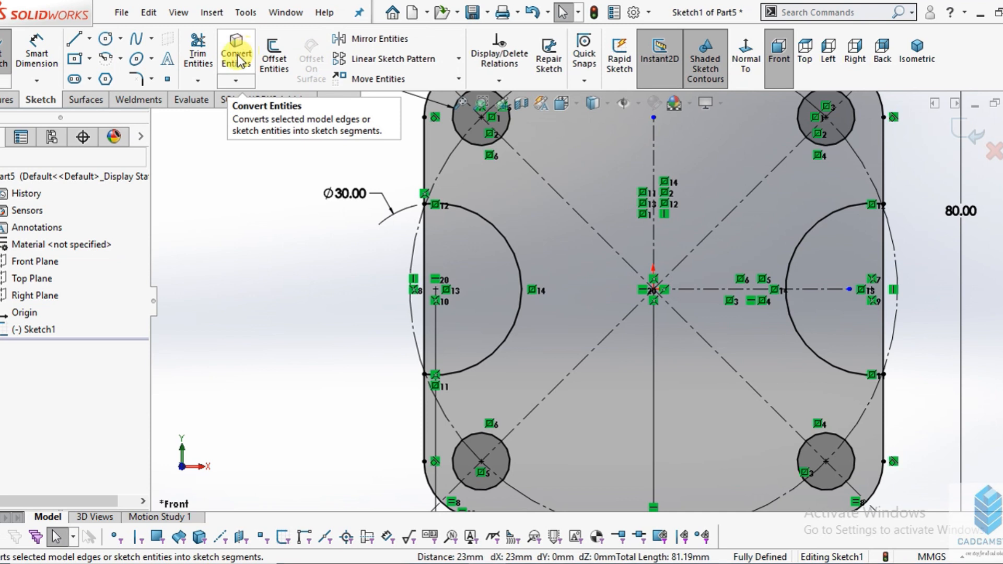
- Power-trim the section of the square's left edge that spans the 30 mm arc's opening
click(197, 52)
scroll(462, 243, down, 3)
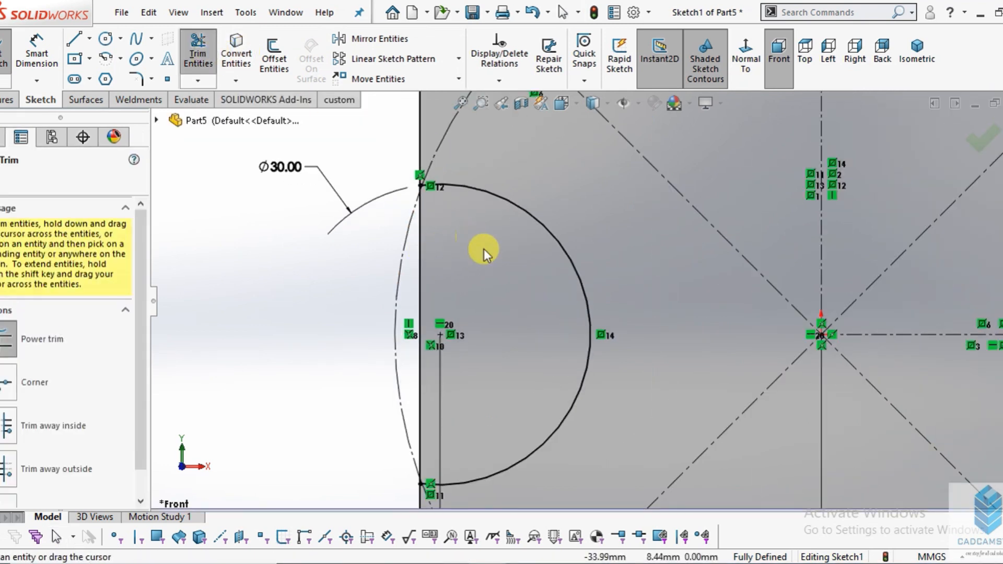
drag(484, 246, 415, 297)
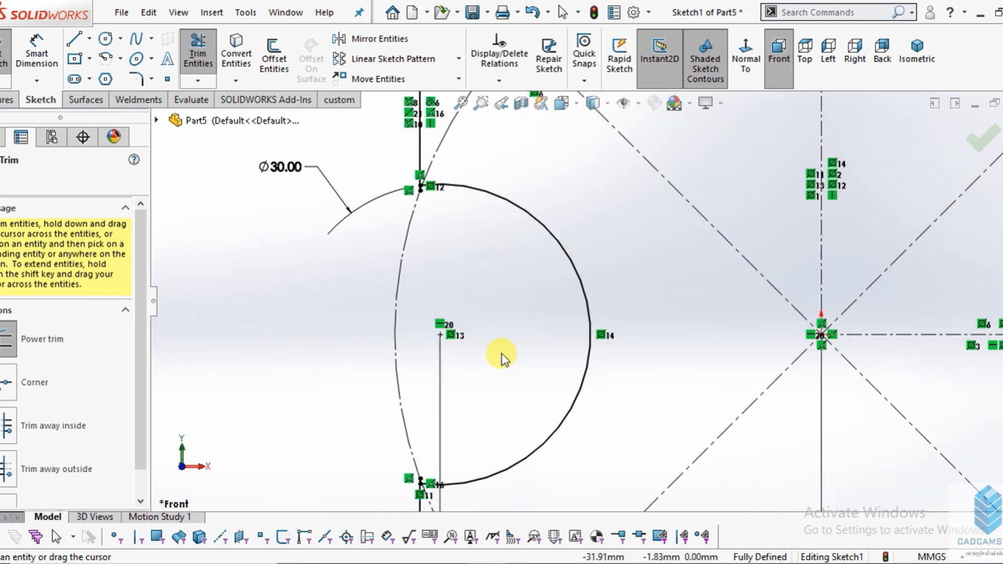
- Trim the short leftover edge stubs at the lower and upper ends of the left arc
scroll(501, 353, up, 3)
scroll(521, 375, down, 2)
scroll(521, 375, down, 5)
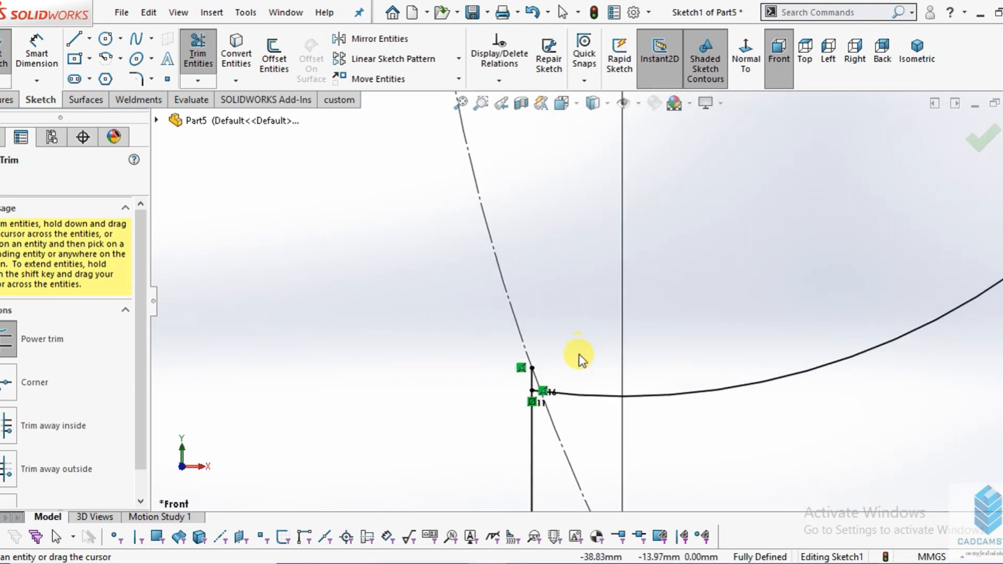
scroll(521, 356, up, 5)
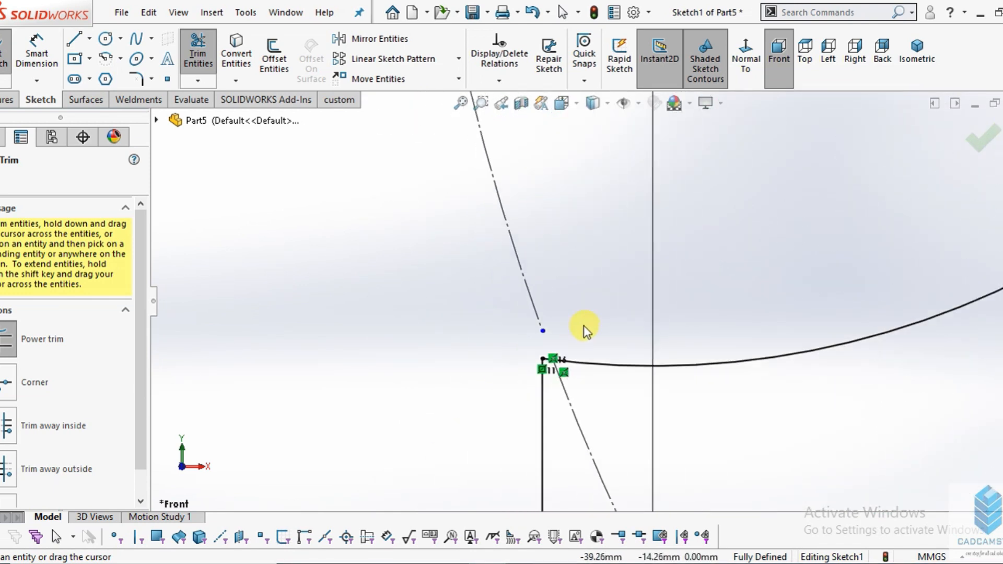
scroll(596, 255, up, 3)
scroll(600, 277, down, 6)
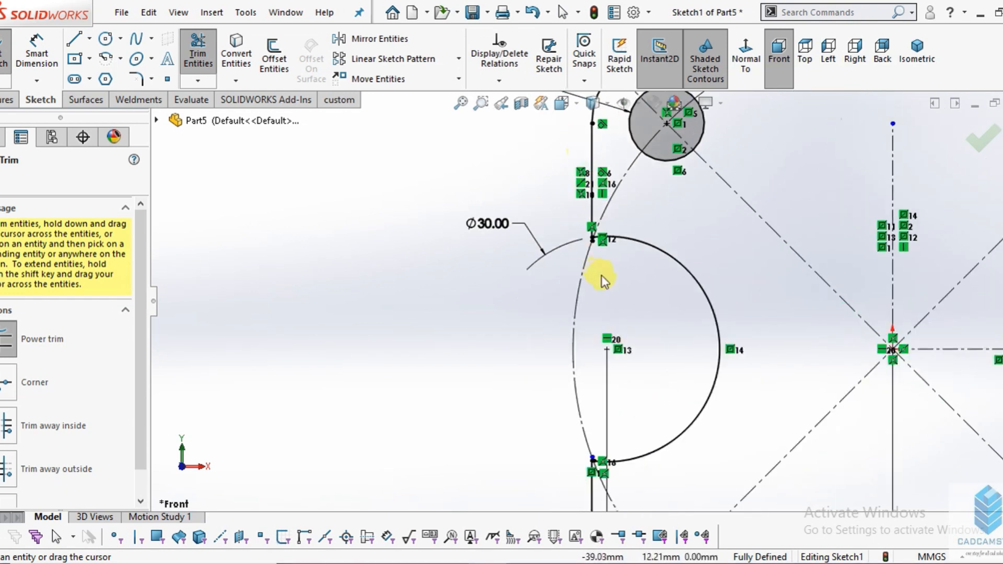
scroll(574, 226, down, 2)
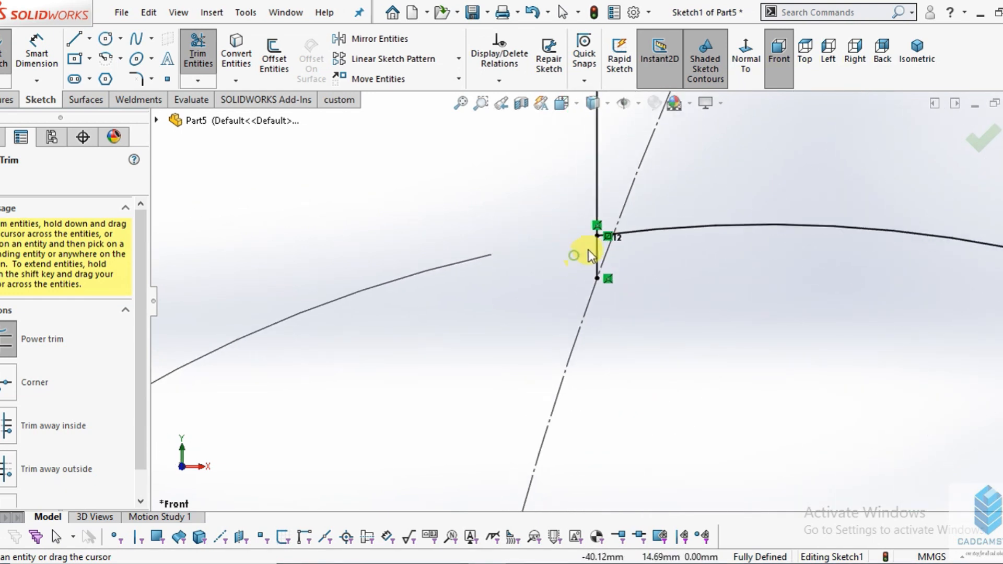
scroll(514, 276, up, 4)
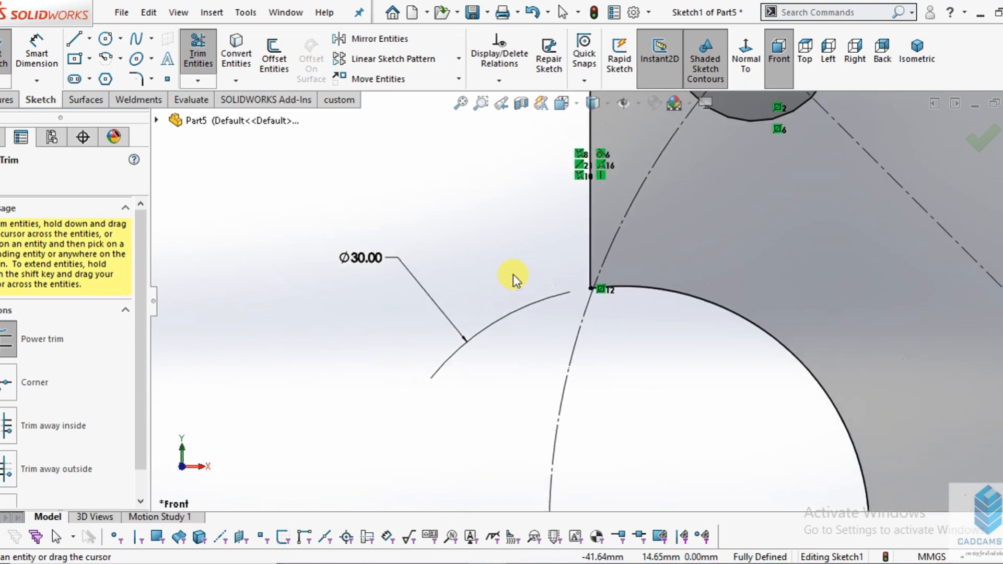
- Trim away the section of the square's right edge that spans the mirrored arc's opening
scroll(512, 273, up, 2)
scroll(888, 319, down, 6)
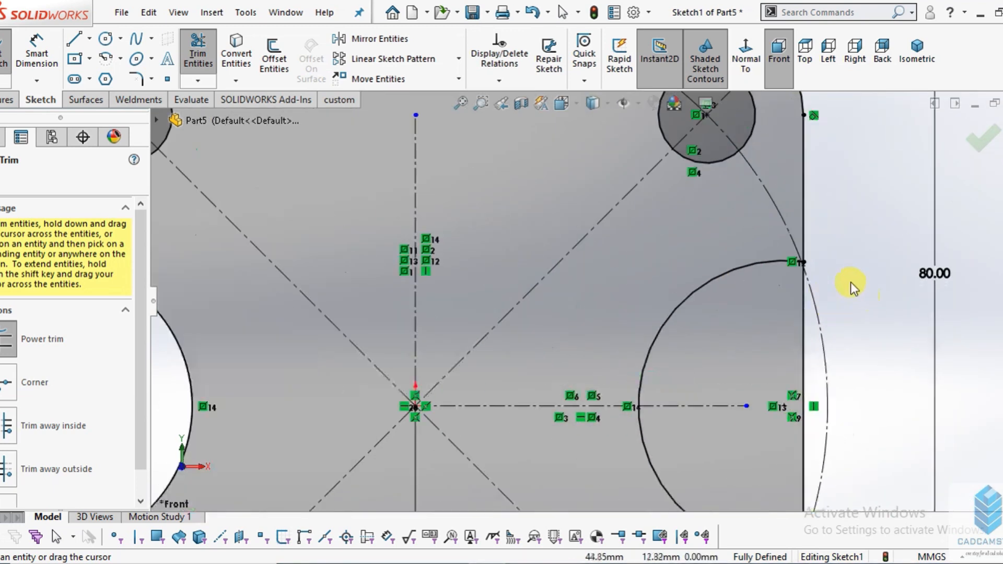
scroll(722, 329, down, 3)
drag(724, 389, 647, 434)
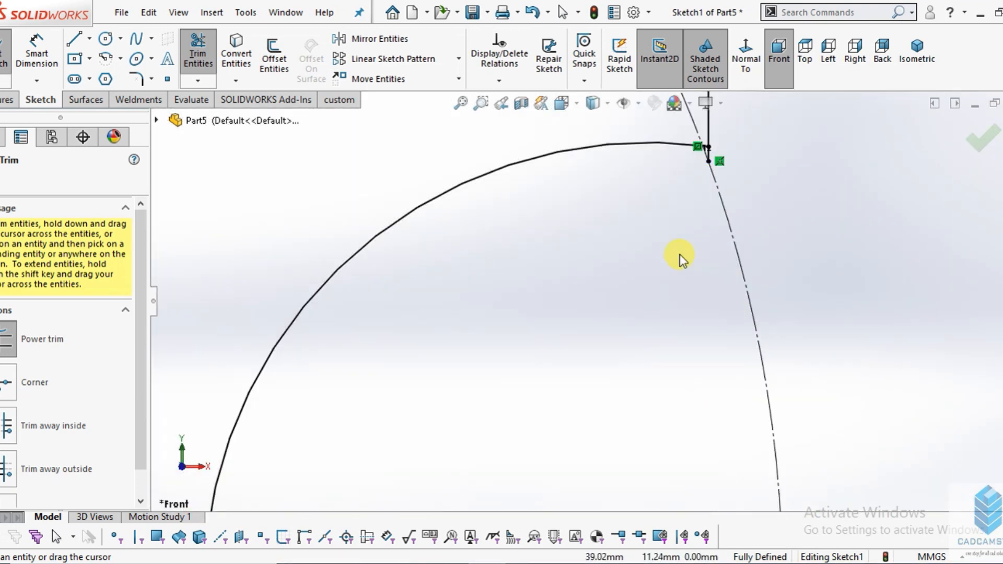
- Trim the short leftover edge stubs at both ends of the right arc and finish trimming
scroll(656, 230, up, 4)
scroll(615, 257, down, 5)
scroll(616, 281, down, 2)
scroll(712, 257, up, 5)
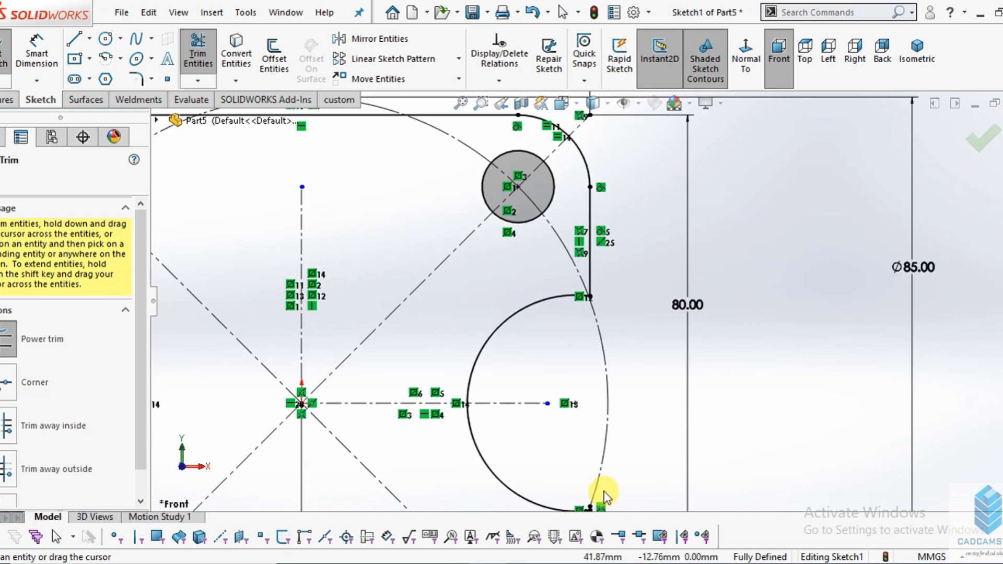
scroll(586, 459, down, 5)
scroll(602, 288, down, 4)
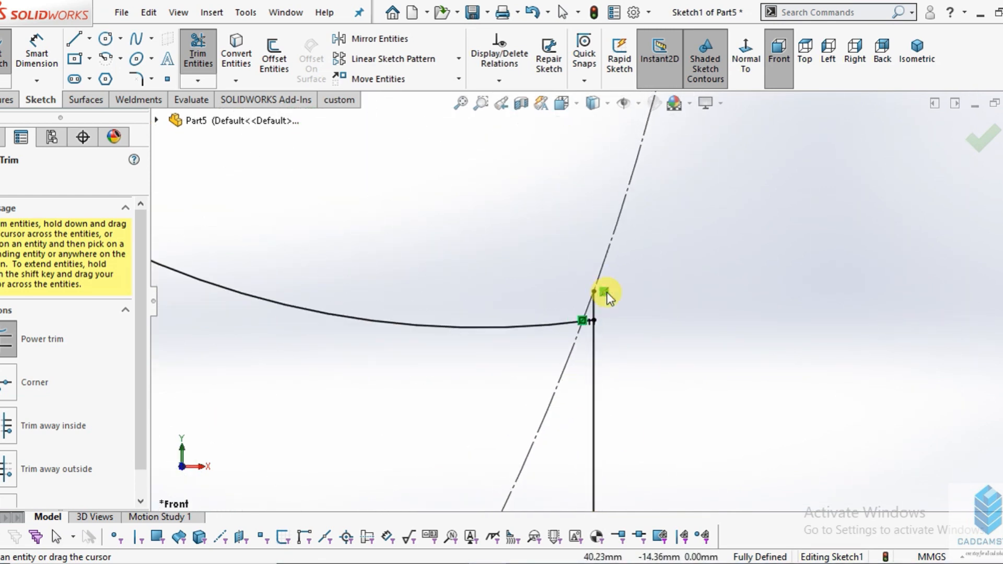
drag(564, 323, 707, 309)
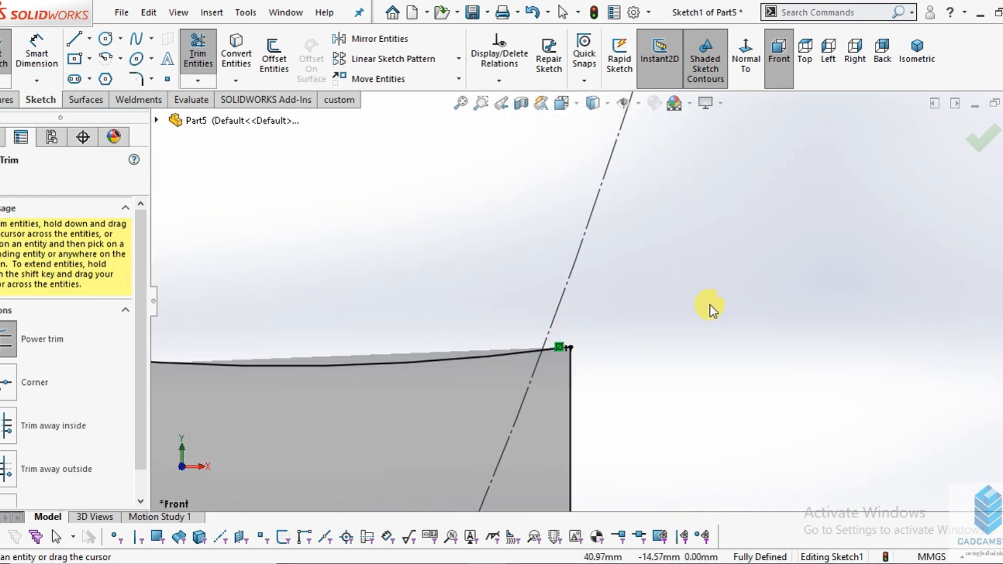
scroll(711, 308, up, 3)
scroll(717, 311, up, 5)
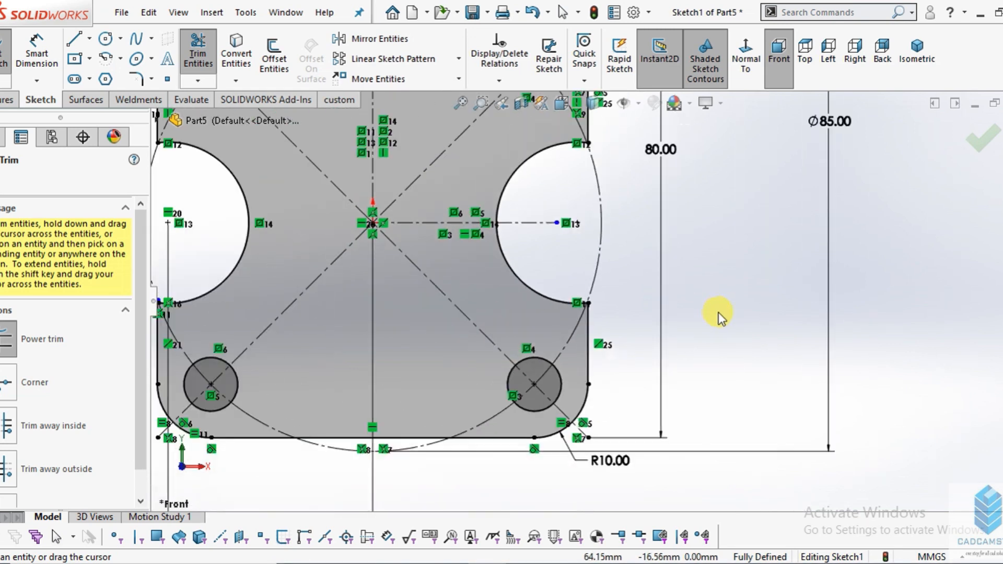
key(Escape)
- Extrude the finished base sketch 12 mm blind with Extruded Boss/Base
scroll(710, 314, up, 3)
scroll(469, 204, down, 2)
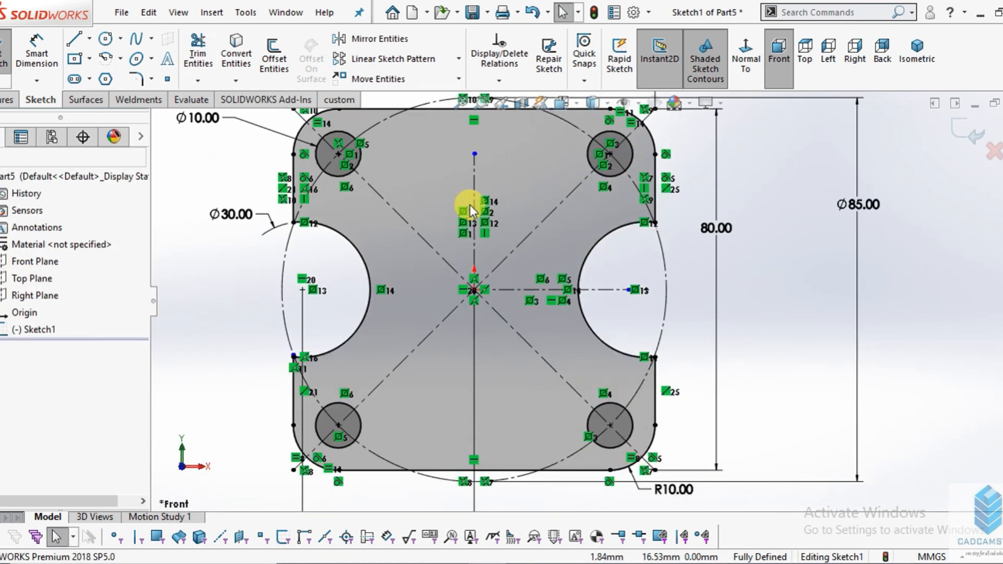
scroll(469, 203, up, 2)
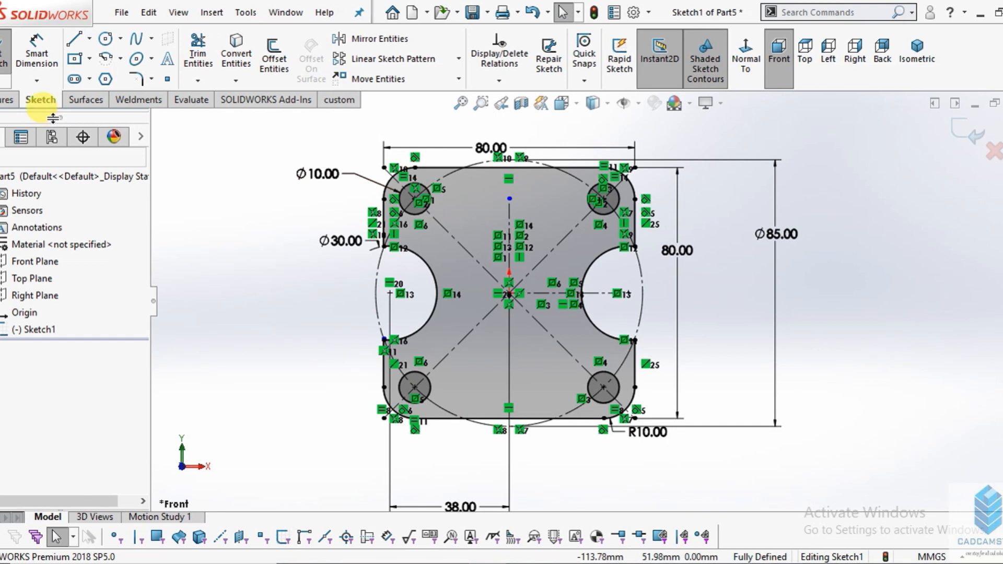
click(5, 99)
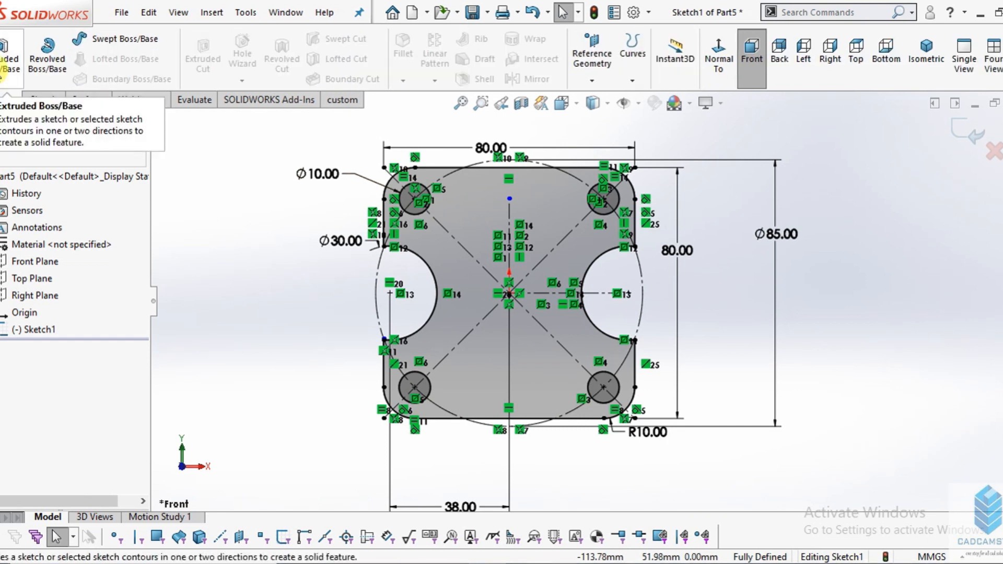
click(4, 65)
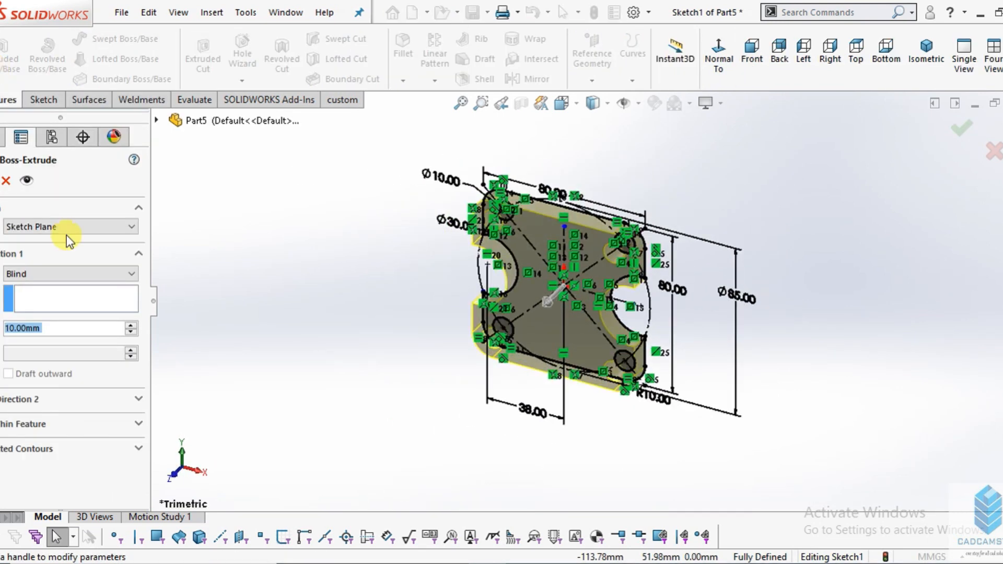
text(2)
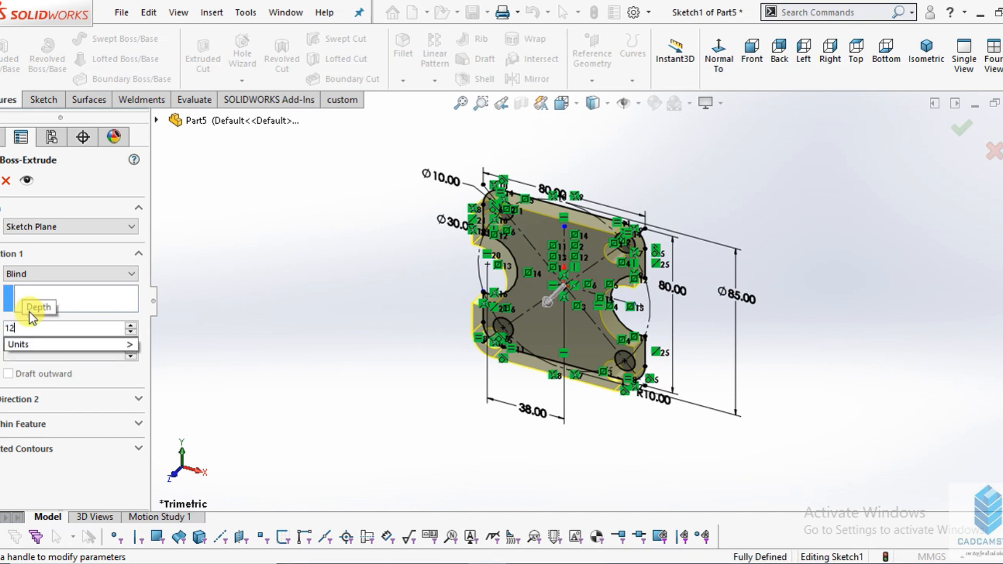
key(Return)
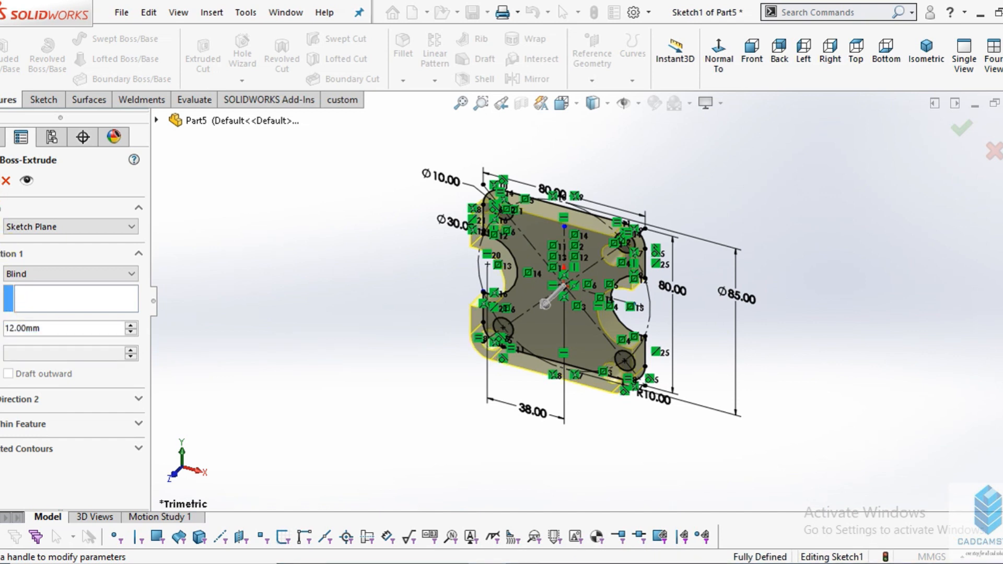
key(Escape)
key(Escape)
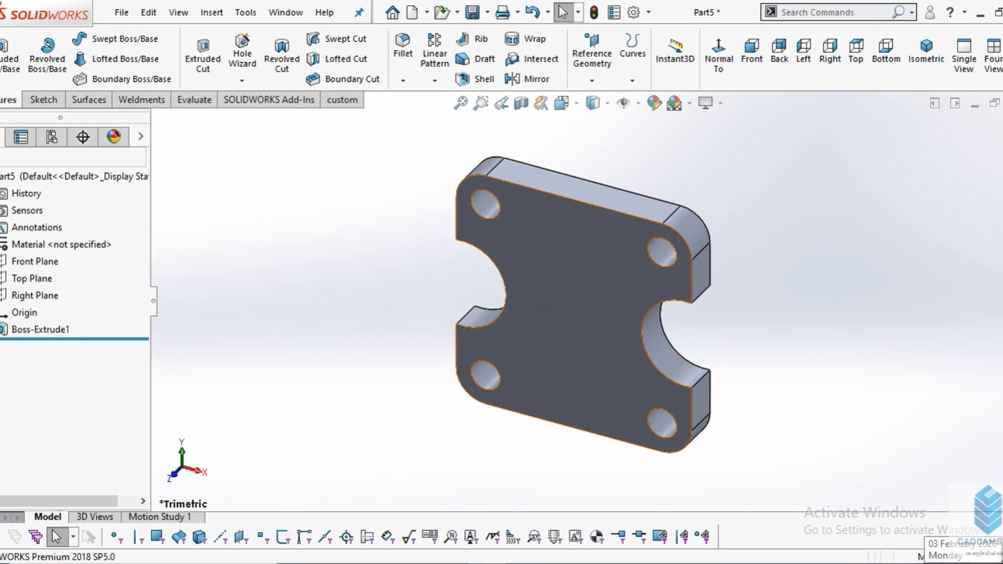
- Check the part drawing and start a new sketch on the plate's front face, viewed normal to it
key(alt+Tab)
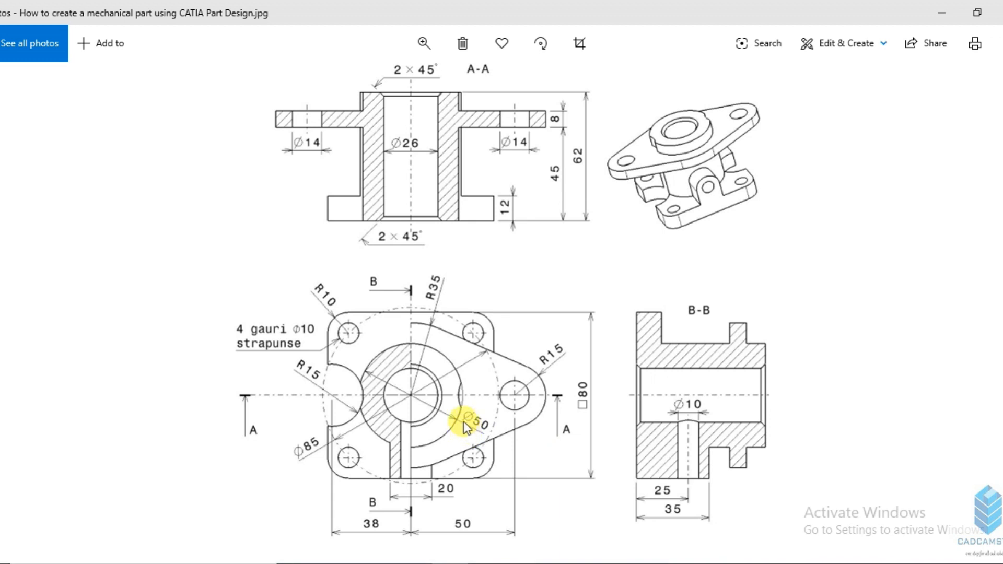
click(488, 563)
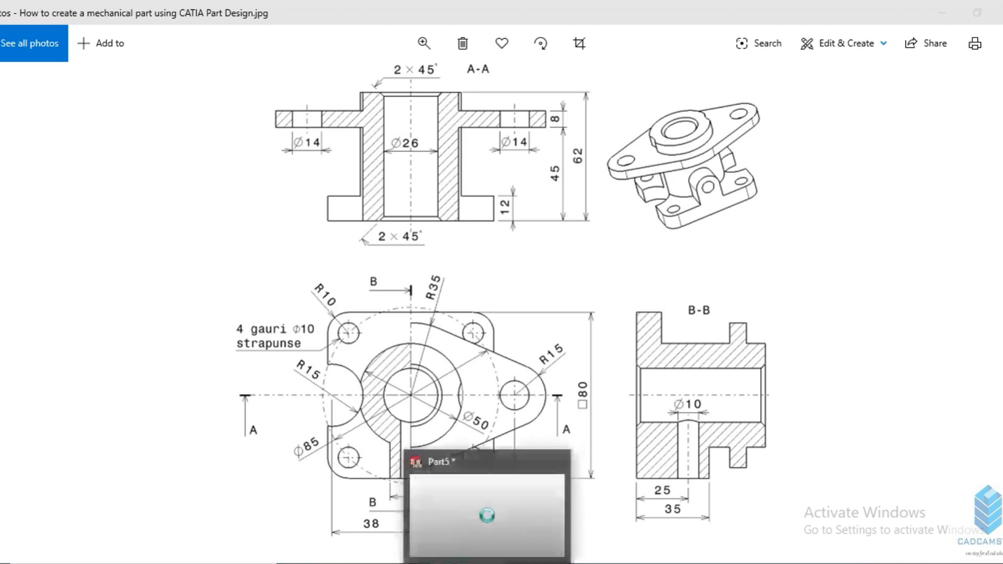
click(481, 472)
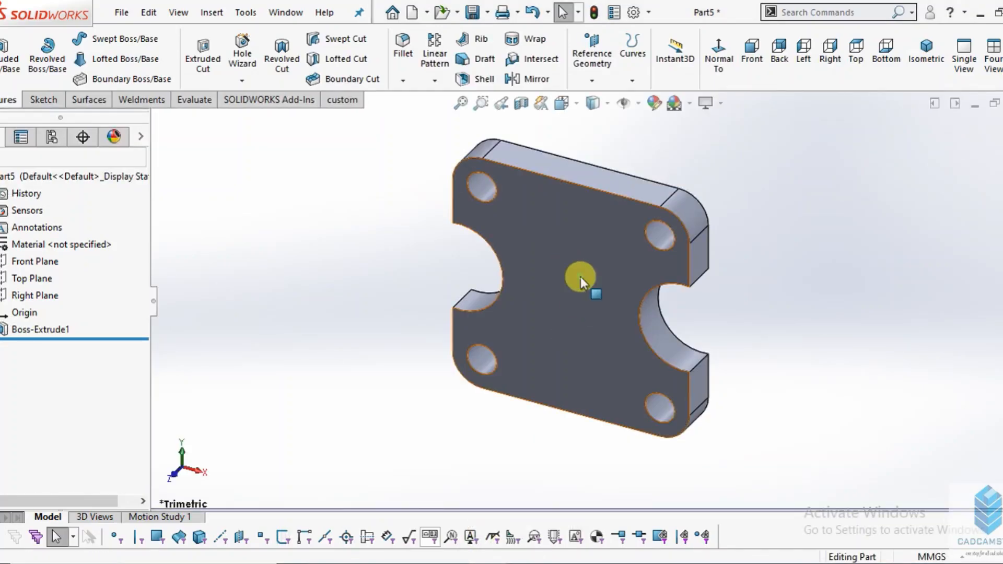
click(581, 276)
click(713, 230)
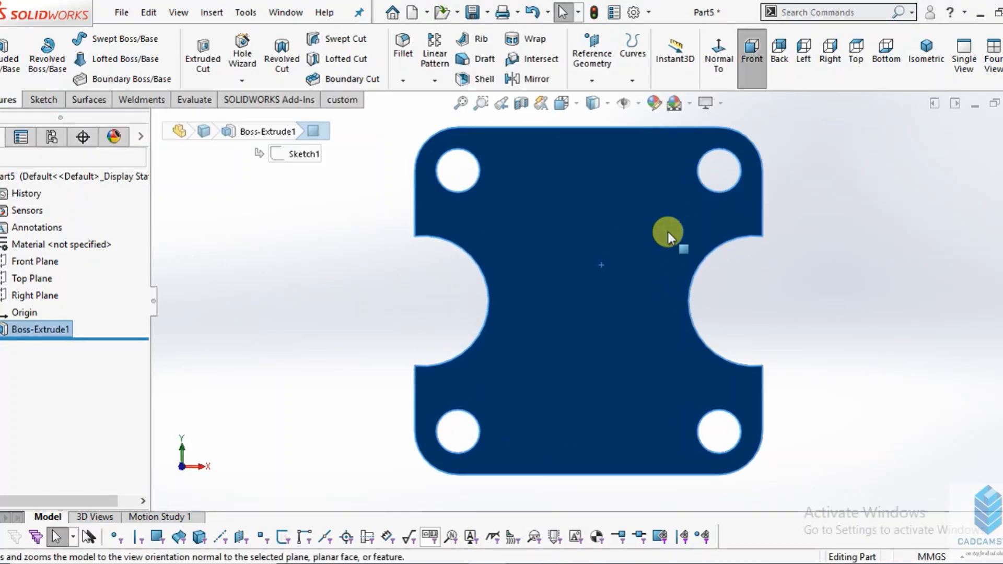
click(33, 99)
click(2, 46)
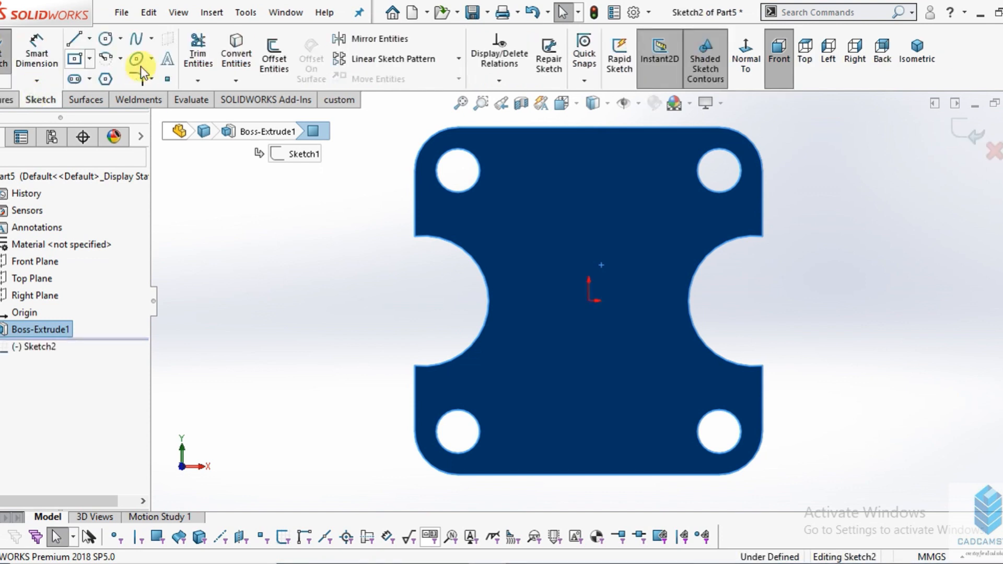
- Sketch a circle about 52.5 mm in diameter centred on the origin
click(104, 41)
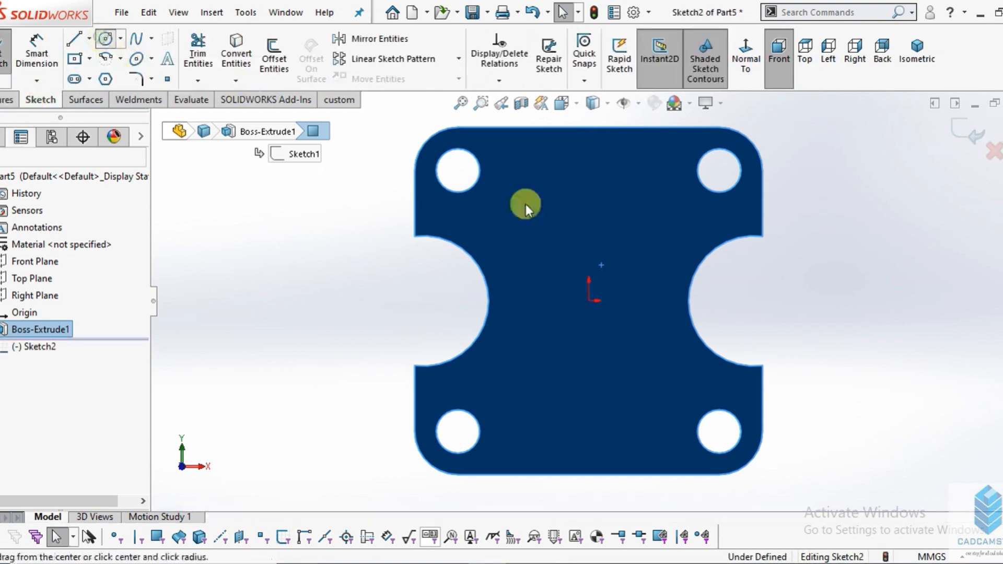
click(589, 301)
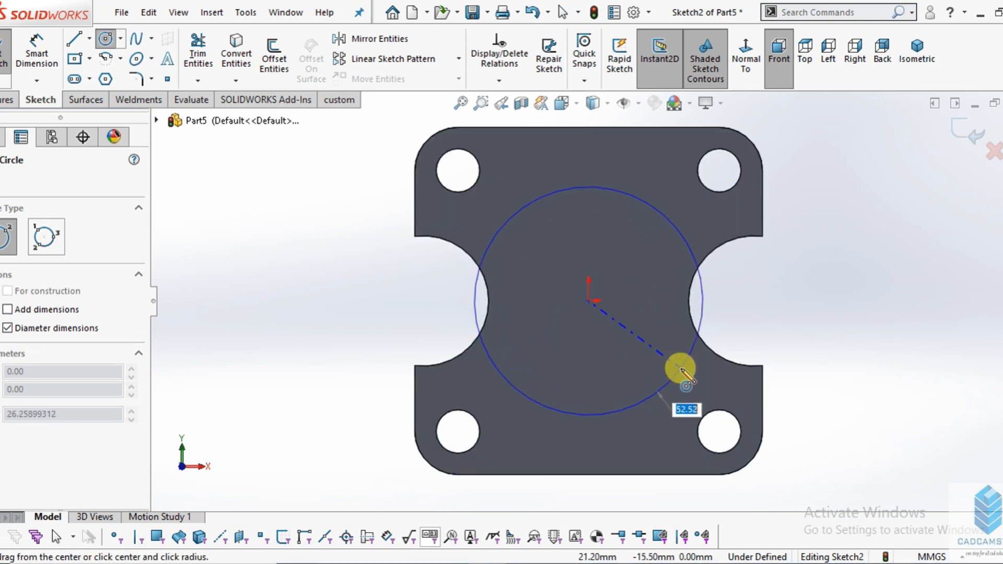
click(680, 368)
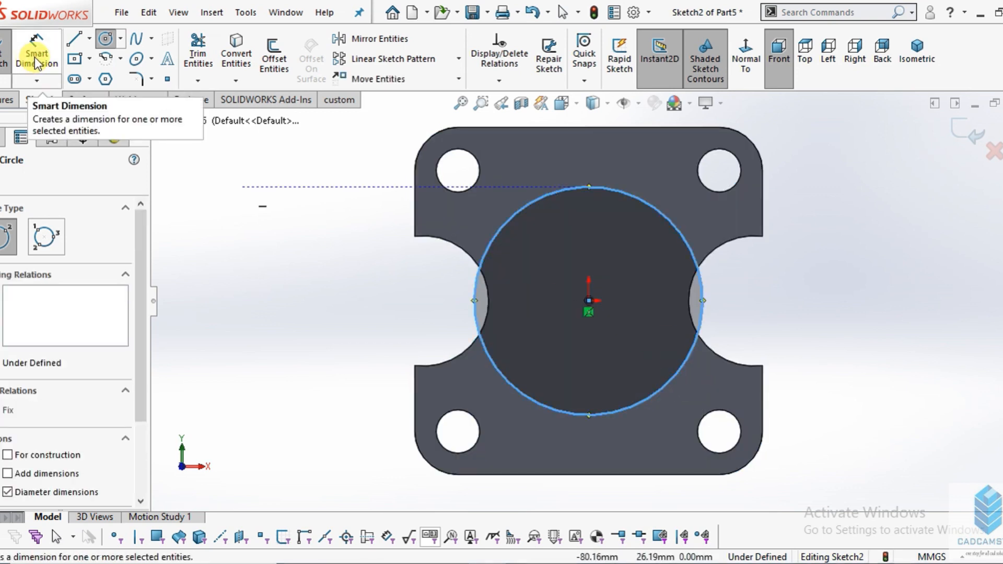
- Dimension the central circle's diameter to 50 mm
click(35, 60)
click(711, 294)
click(830, 282)
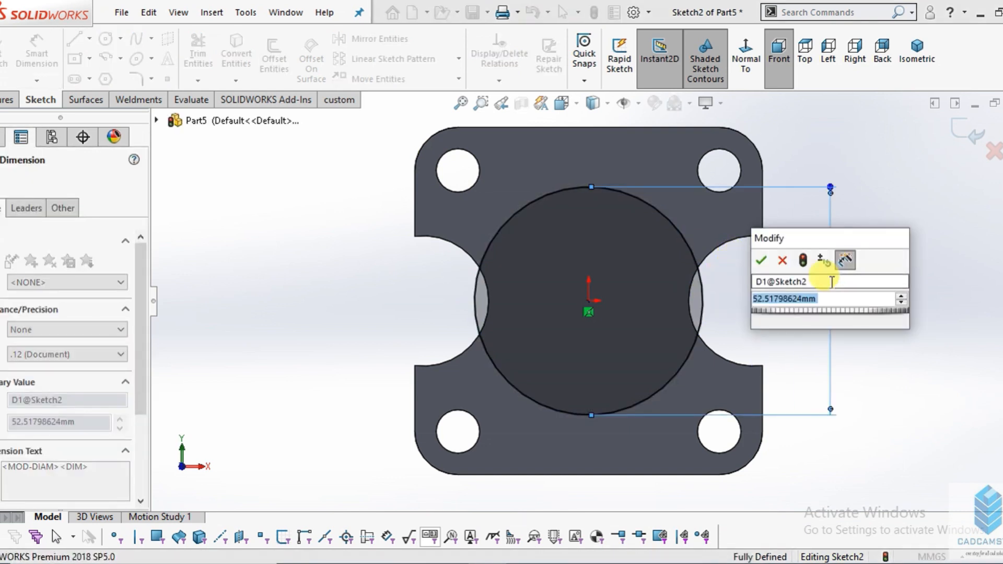
text(50)
key(Return)
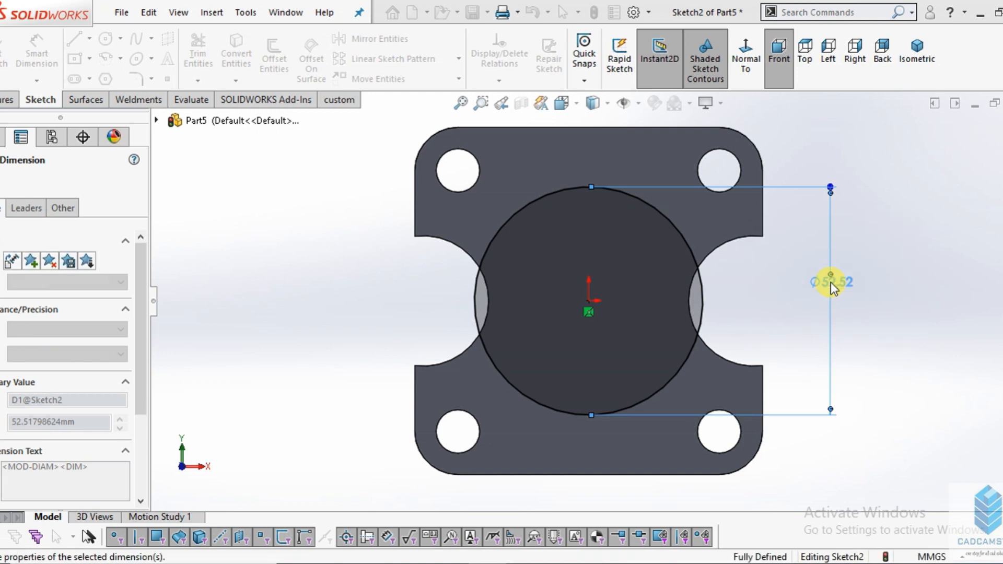
key(Escape)
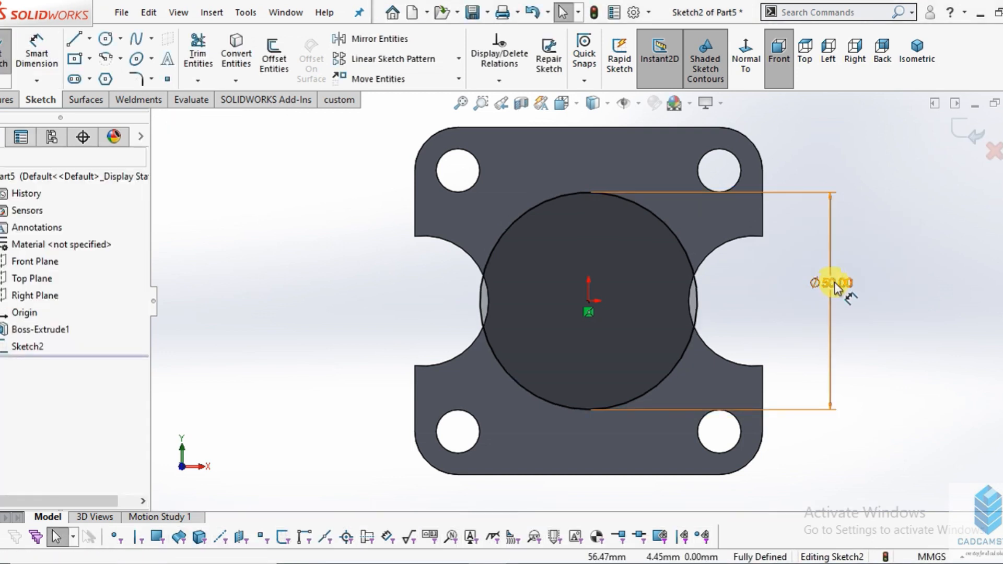
key(f)
- Convert the arc edges of both side cutouts into entities of the current sketch
click(236, 52)
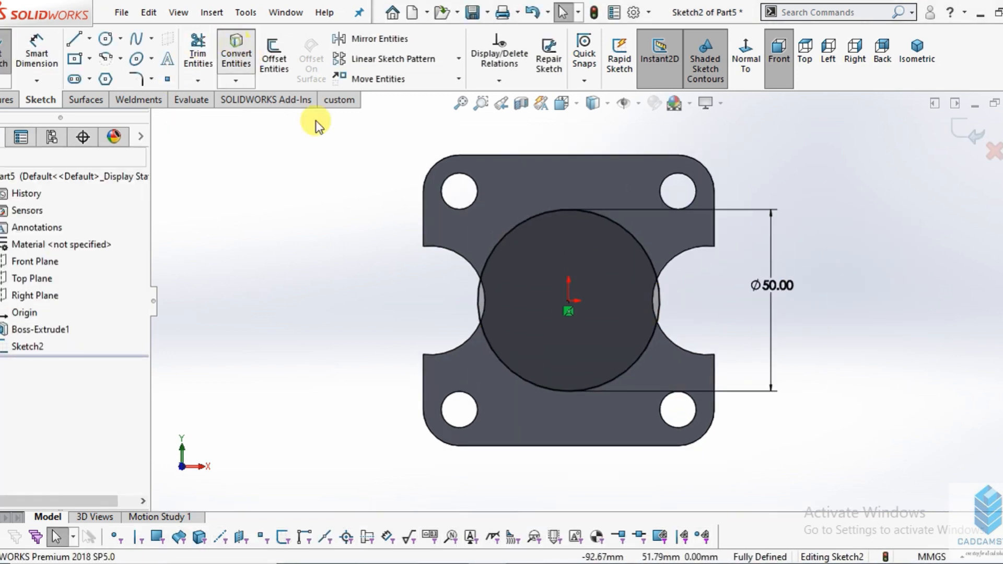
scroll(519, 312, down, 5)
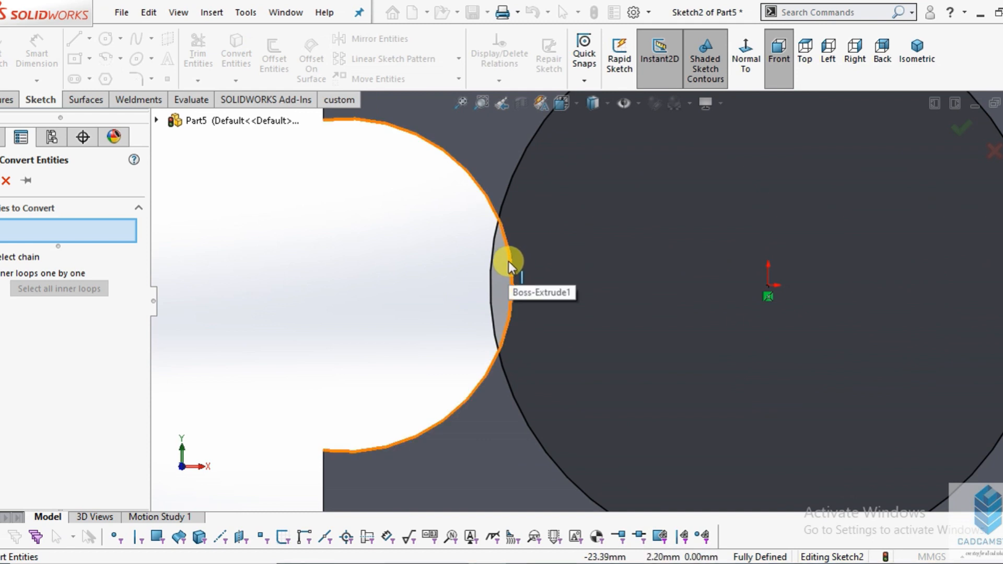
click(511, 275)
scroll(517, 269, up, 5)
scroll(912, 315, down, 3)
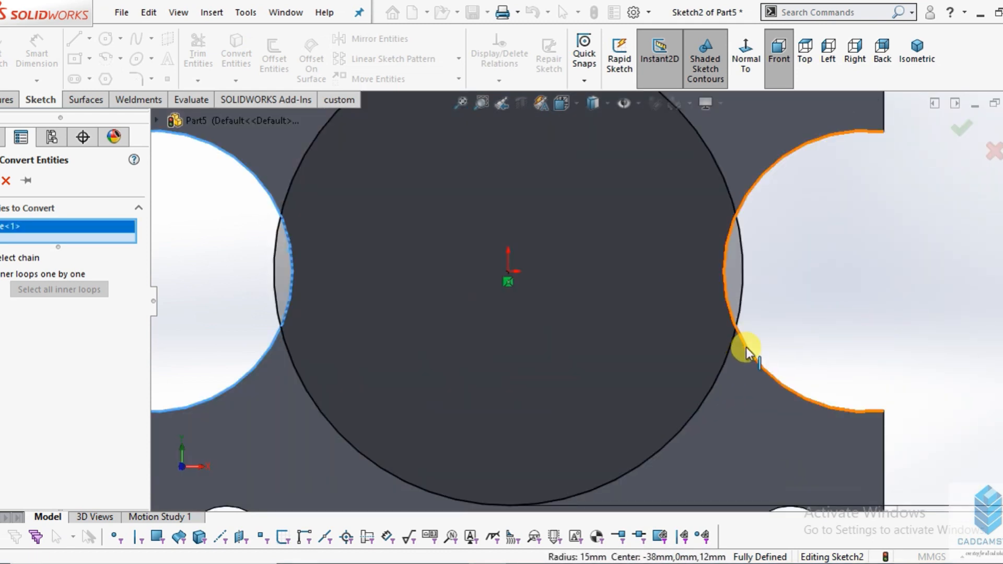
click(747, 351)
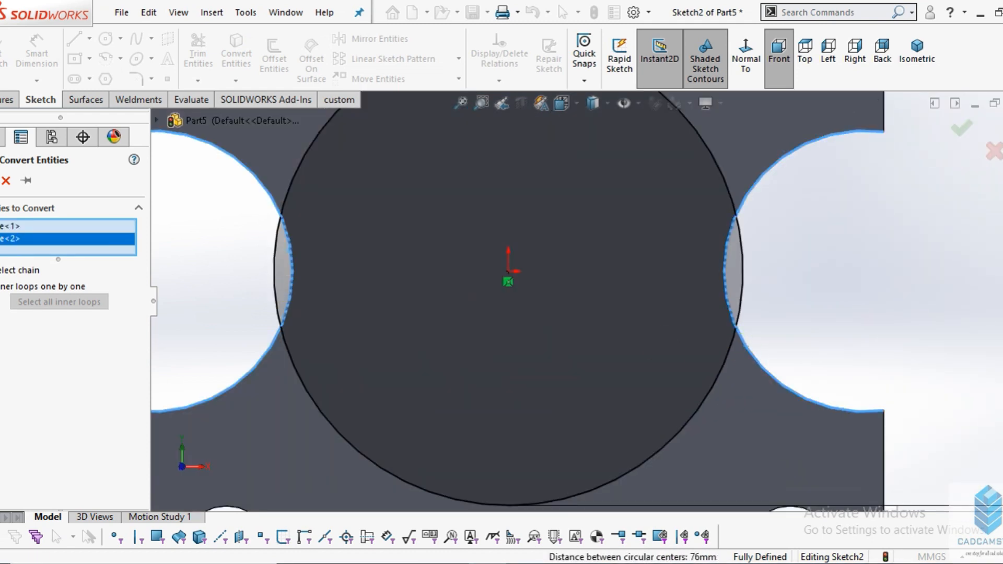
click(0, 180)
scroll(724, 240, up, 4)
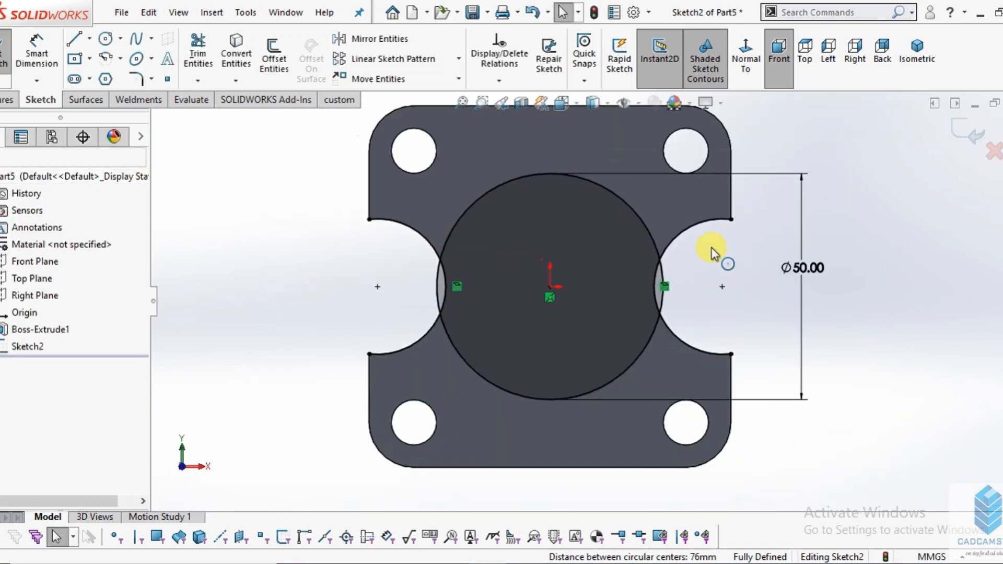
- Power-trim the segment of the 50 mm circle that projects into the right side cutout
scroll(705, 246, down, 3)
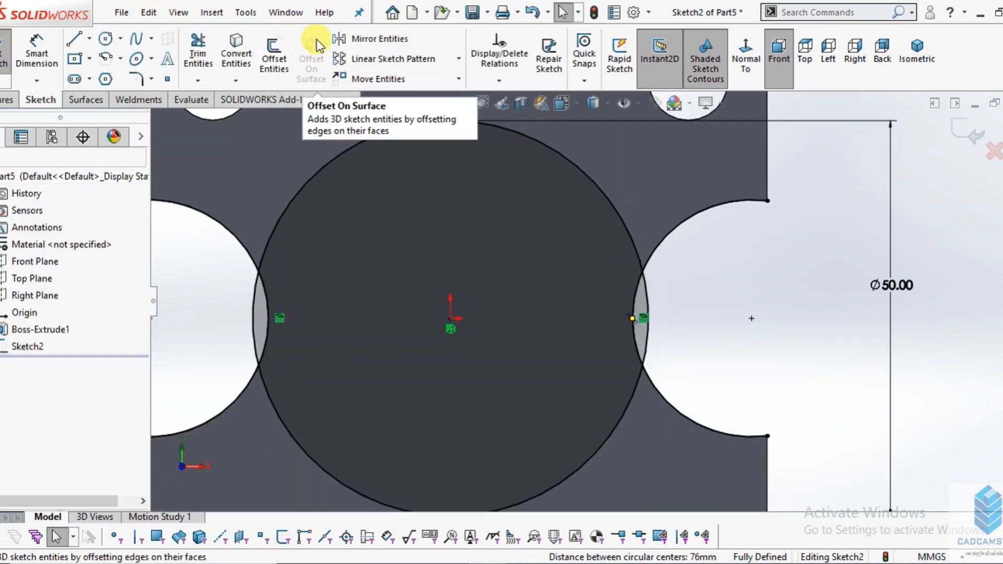
click(198, 52)
scroll(576, 165, up, 3)
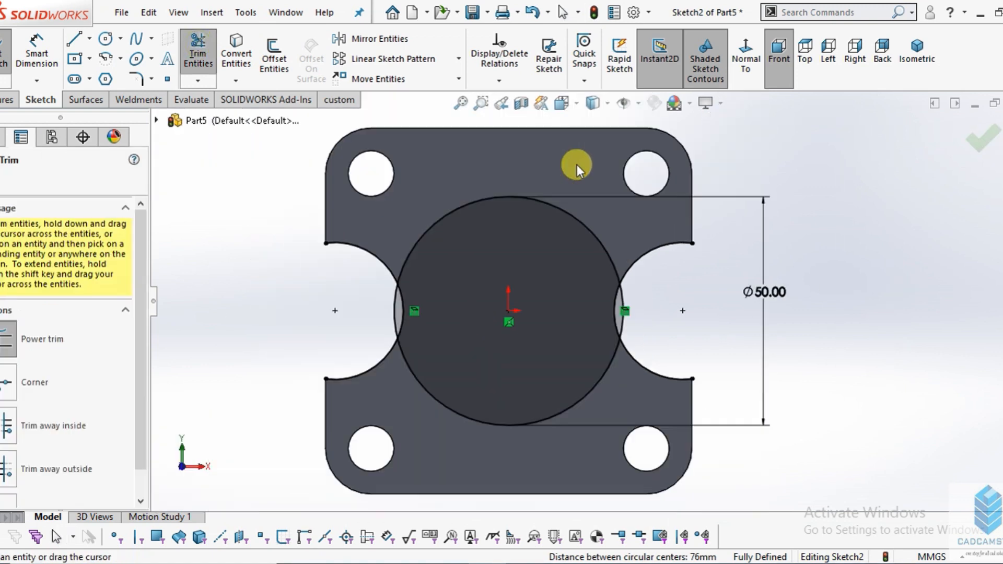
scroll(610, 258, down, 4)
scroll(638, 387, down, 4)
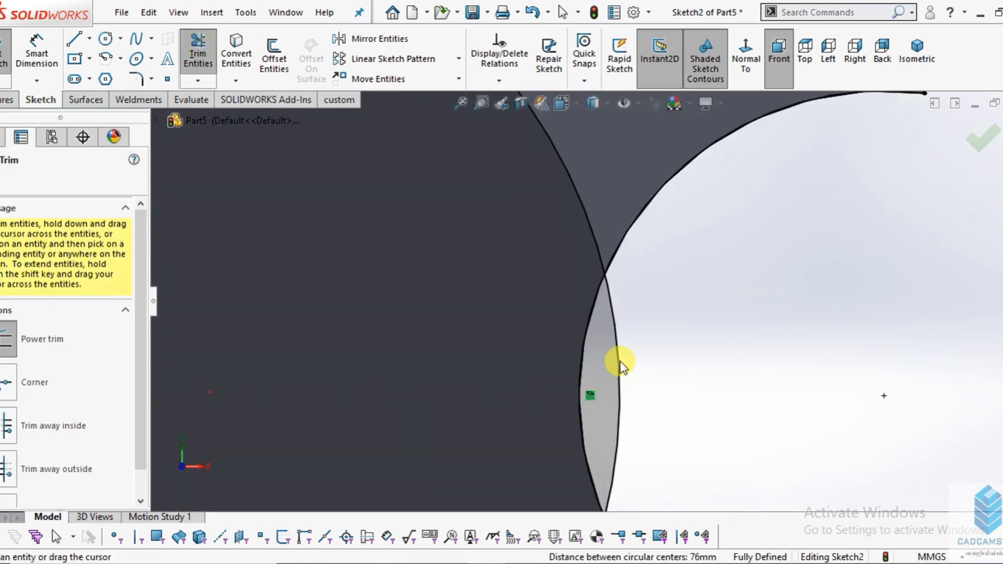
scroll(619, 375, up, 5)
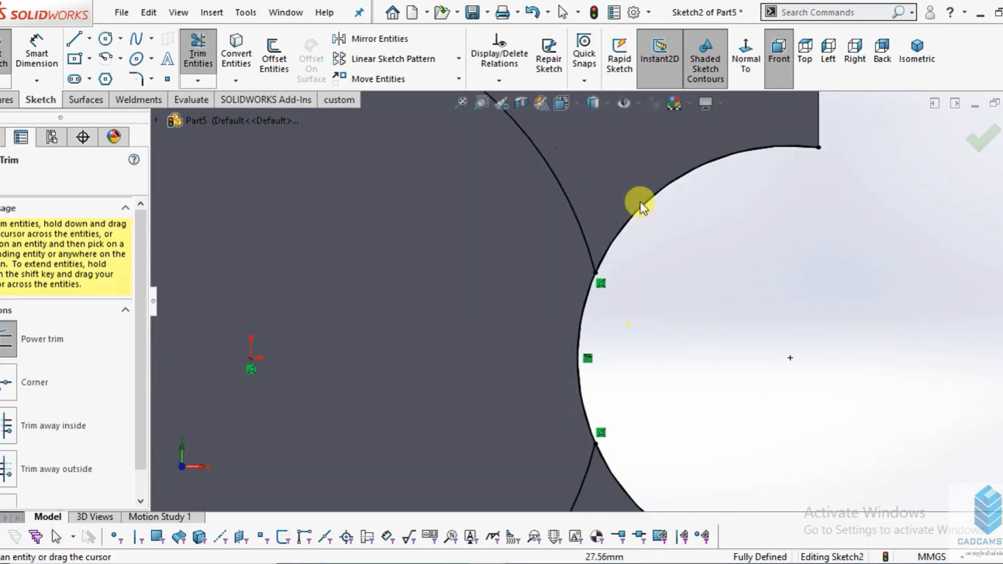
- Trim the upper and lower ends of both converted cutout arcs where they extend outside the circle
scroll(679, 313, up, 1)
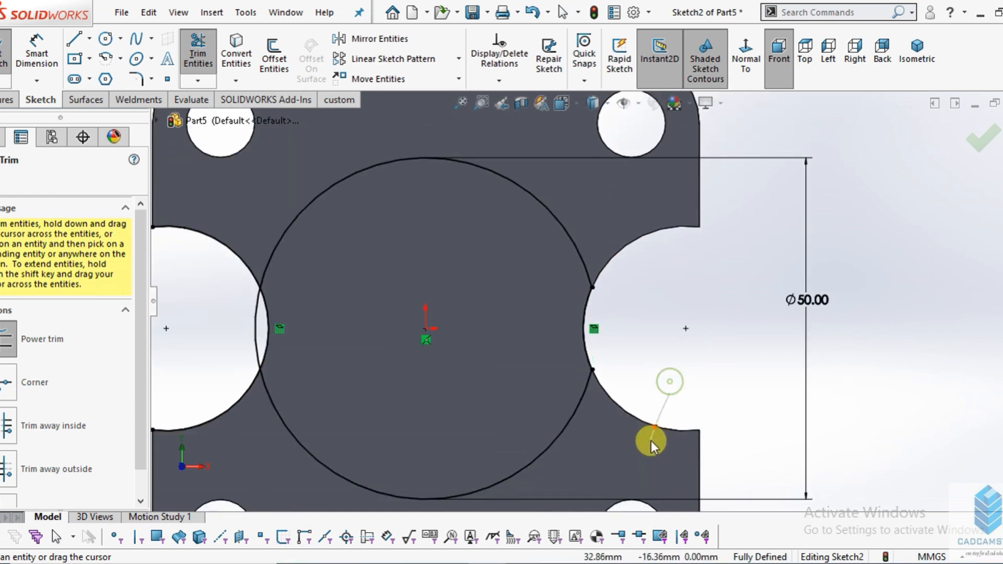
scroll(422, 363, up, 1)
scroll(362, 340, down, 3)
drag(370, 346, 416, 433)
drag(417, 171, 390, 205)
- Trim the segment of the circle that projects into the left side cutout and finish trimming
scroll(445, 315, down, 3)
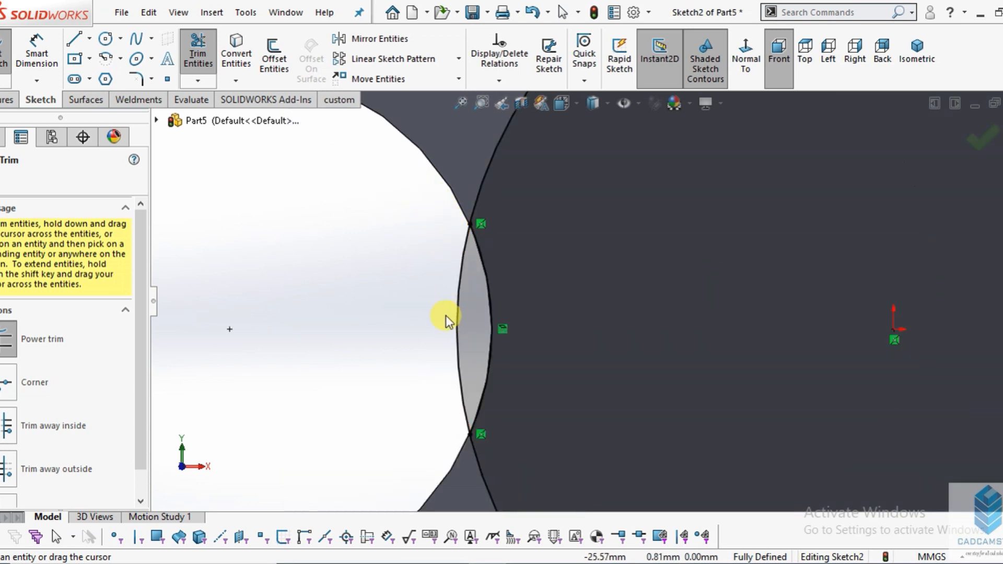
drag(437, 298, 498, 286)
scroll(454, 269, up, 4)
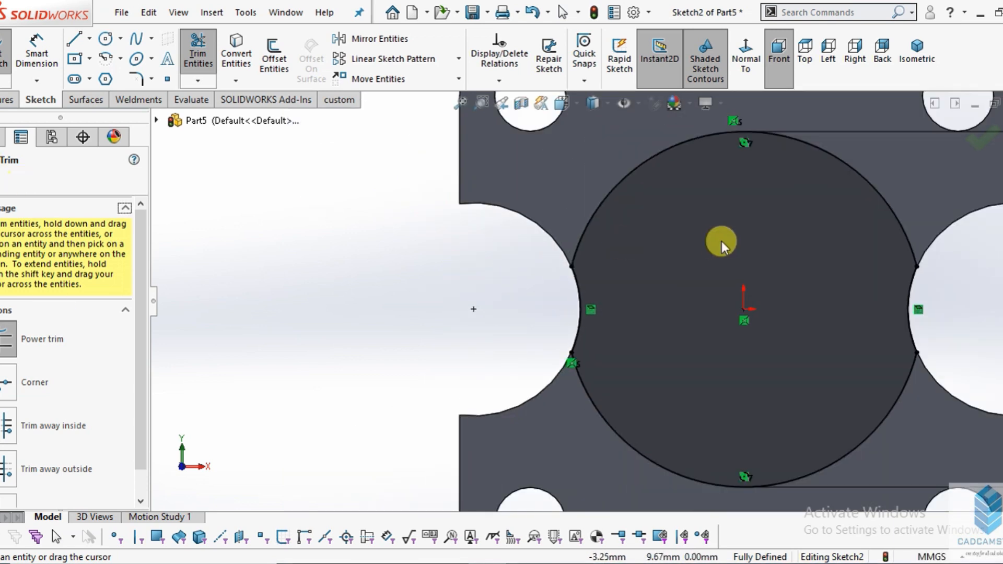
scroll(722, 242, up, 3)
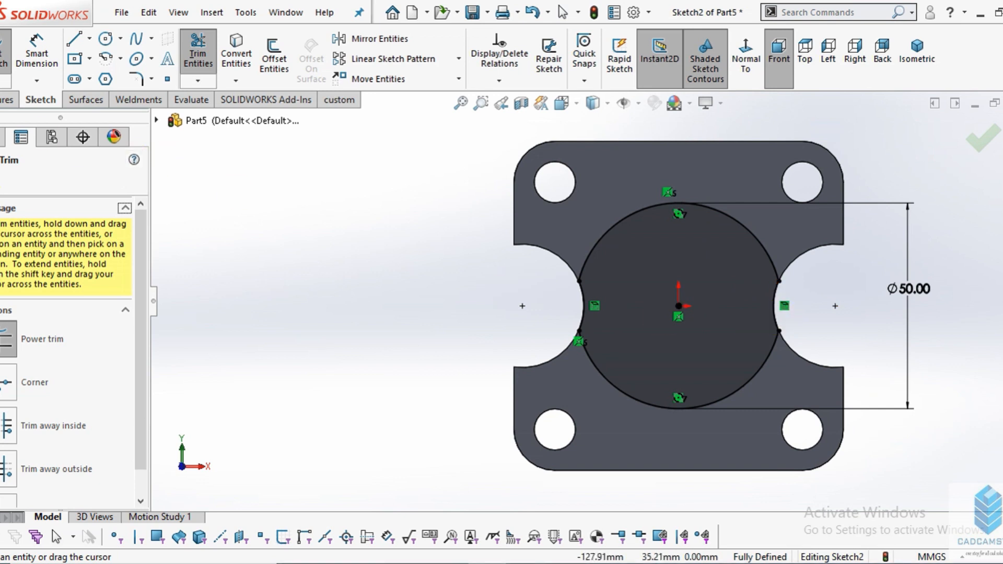
key(Escape)
- Check the overall height in the drawing and start a blind boss extrusion from the trimmed 50 mm circle sketch
click(452, 563)
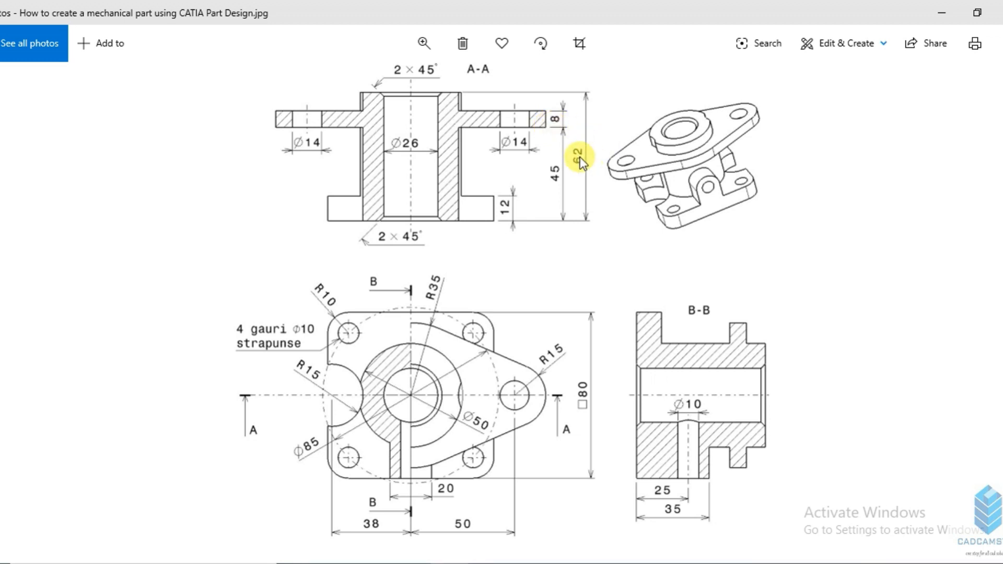
click(451, 563)
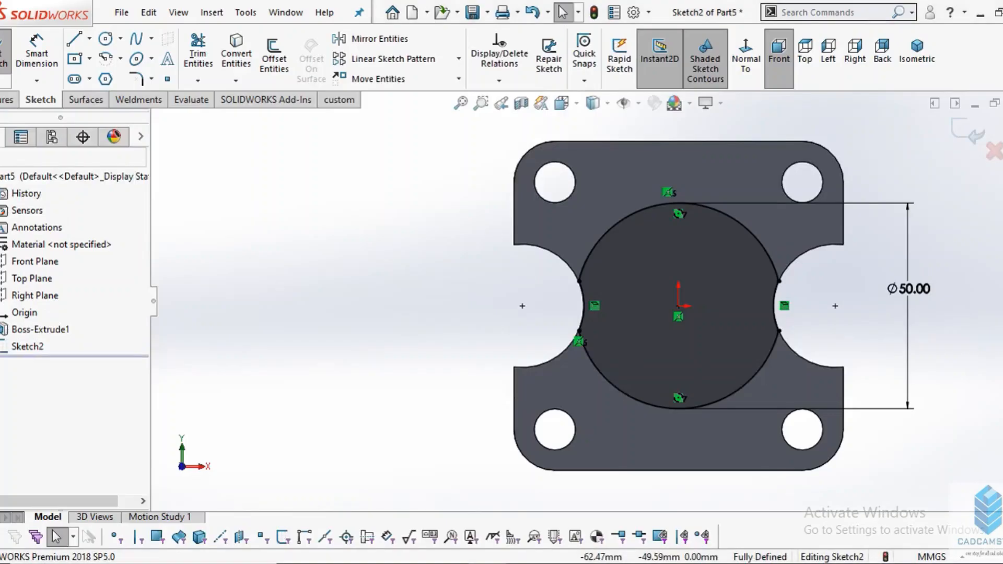
click(8, 99)
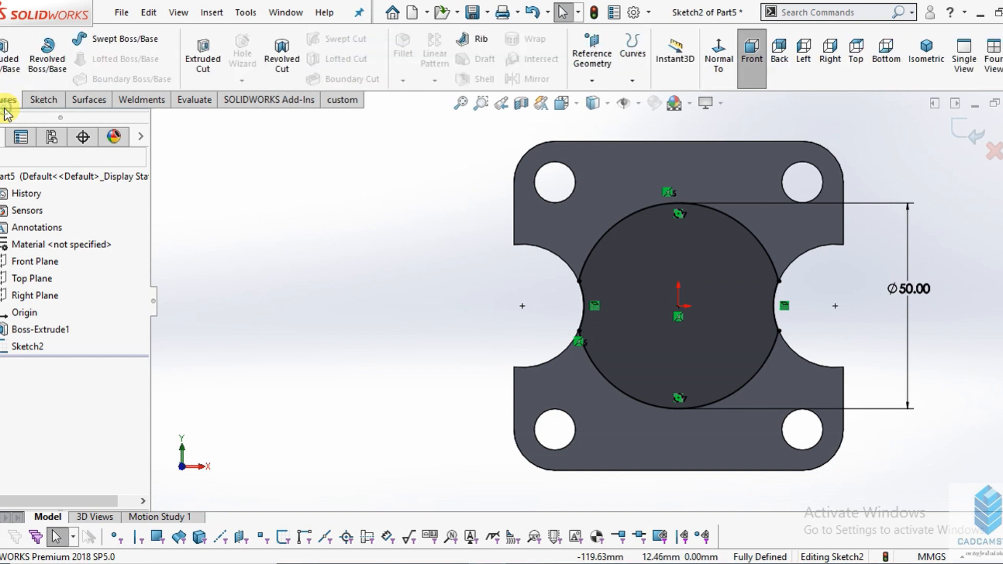
click(6, 62)
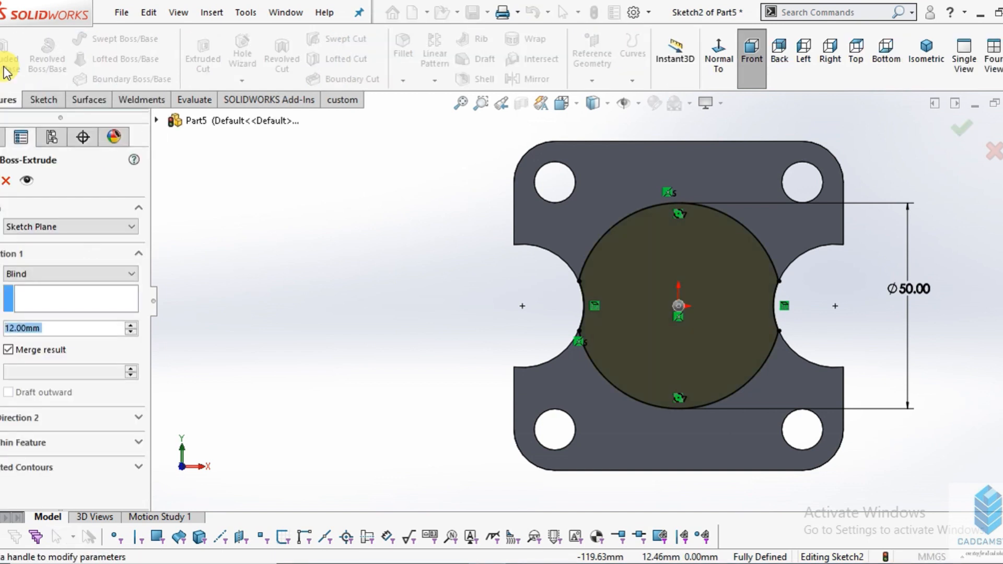
click(622, 313)
mouse_move(622, 313)
middle_down()
mouse_move(710, 174)
mouse_move(679, 227)
middle_up()
click(31, 329)
click(11, 329)
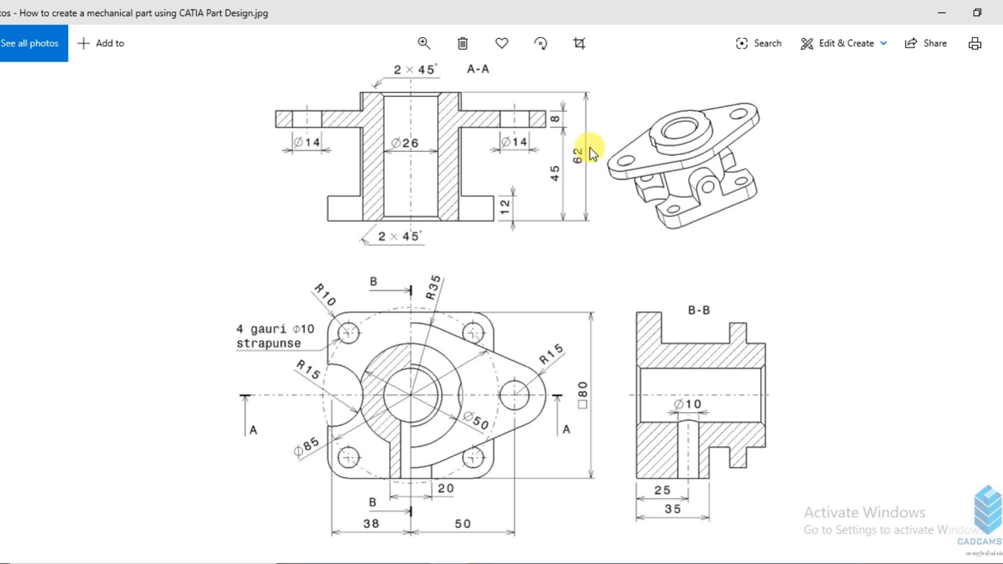
- Recheck the heights in the drawing, set the boss extrusion depth to 62-12 (50 mm), and finish the extrusion
click(488, 563)
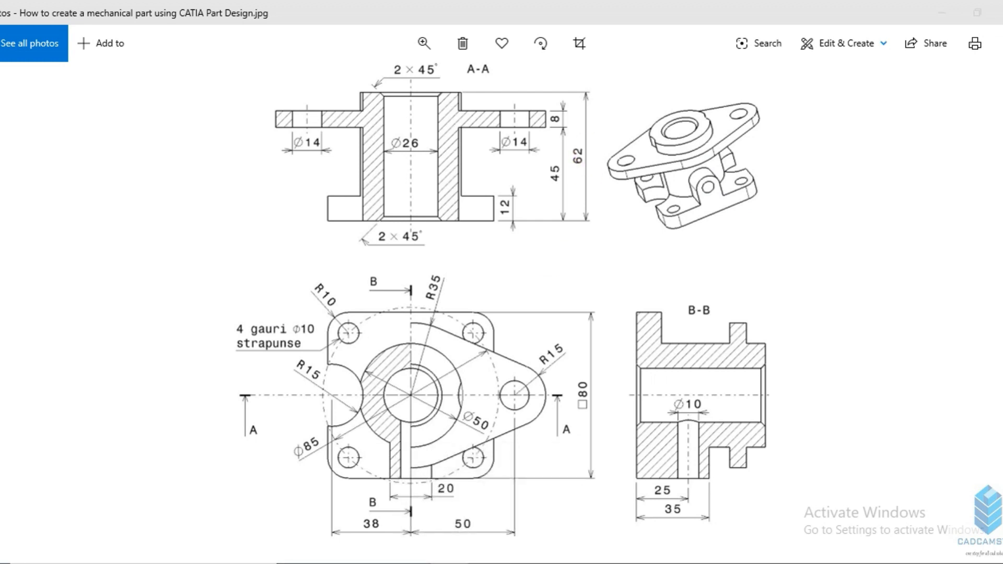
mouse_move(488, 563)
click(489, 528)
mouse_move(488, 563)
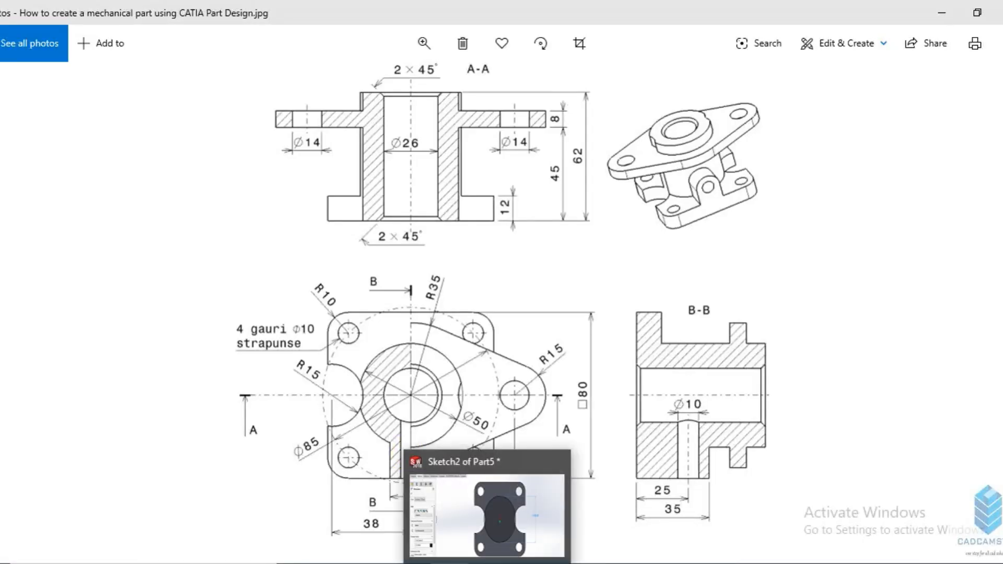
click(515, 539)
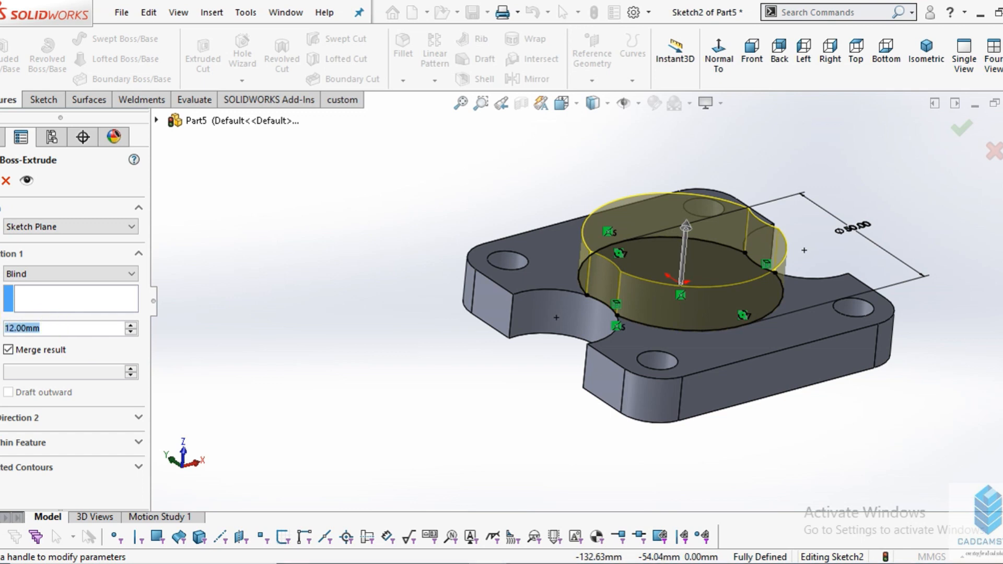
text(62)
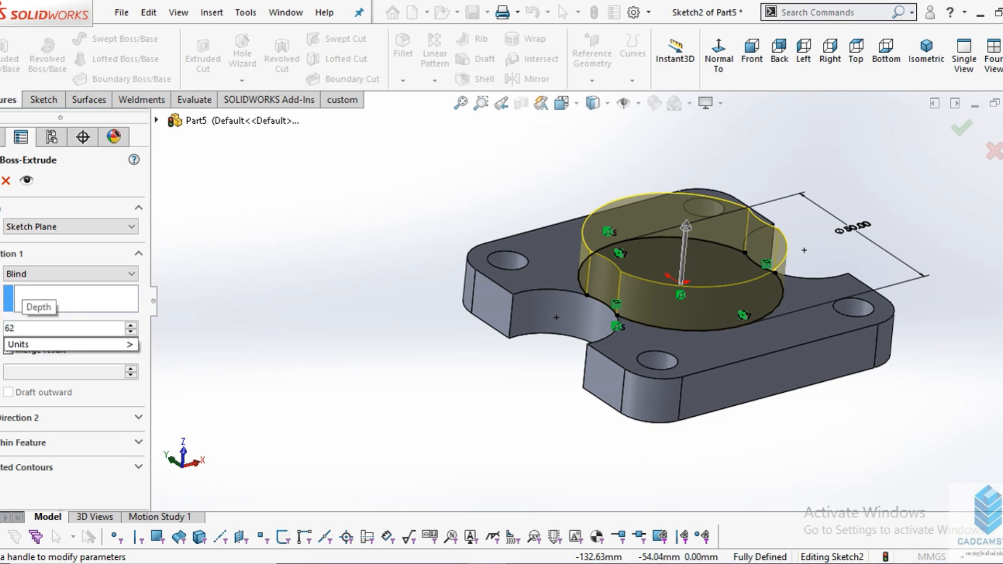
text(-12)
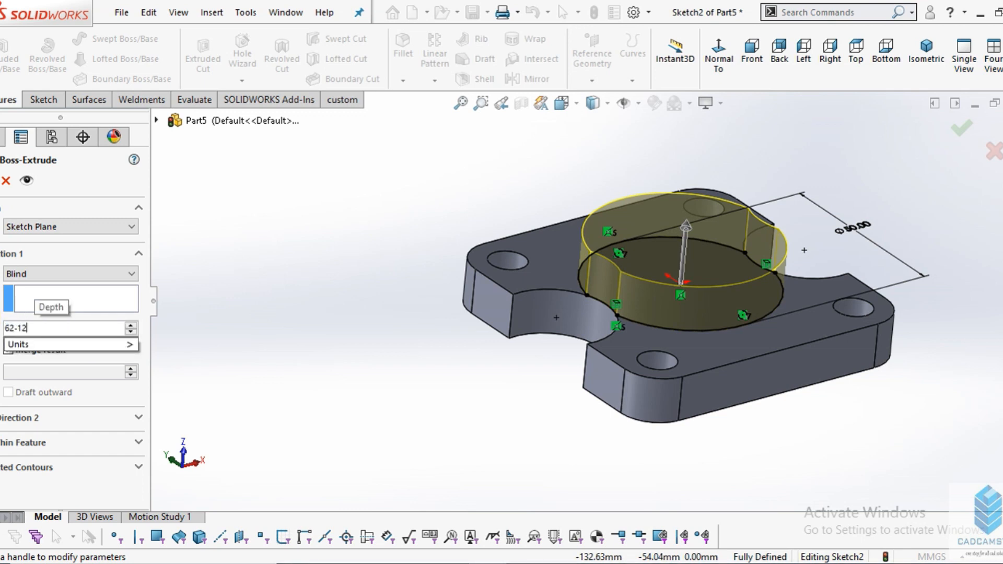
key(Return)
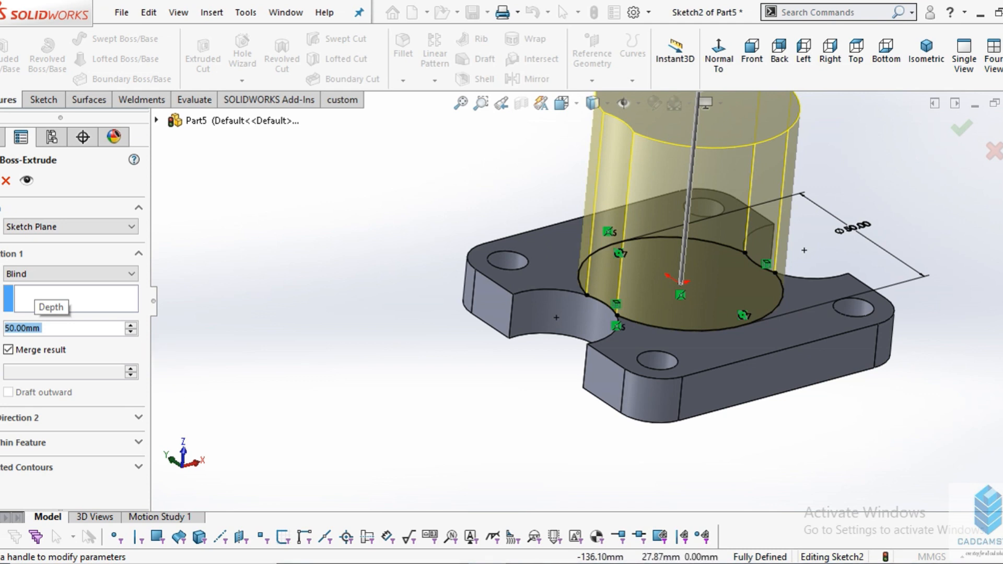
key(Return)
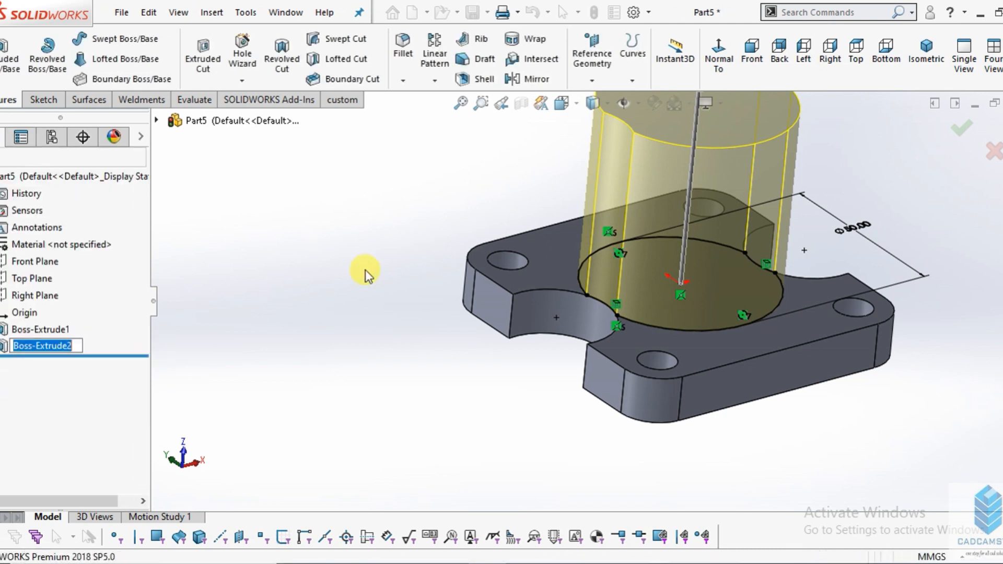
scroll(674, 247, up, 2)
scroll(675, 198, down, 4)
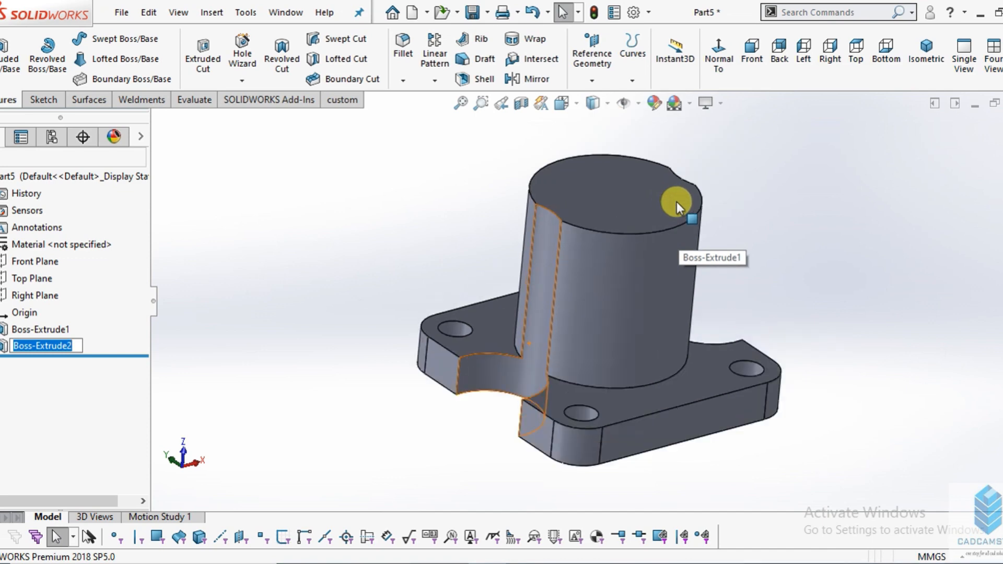
- Start a sketch on the boss's top face and draw a circle of about 41 mm diameter centred on the origin
click(468, 563)
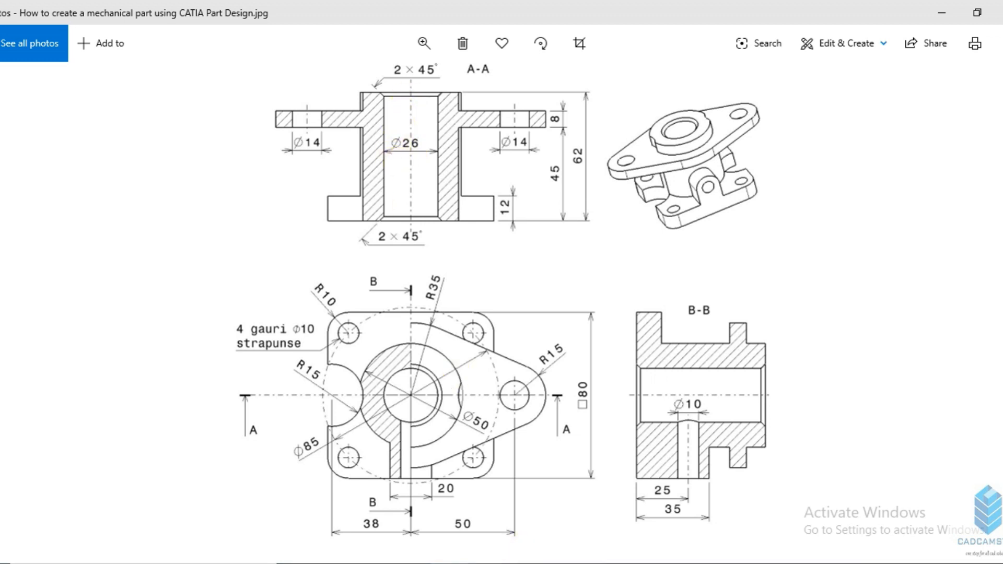
click(510, 563)
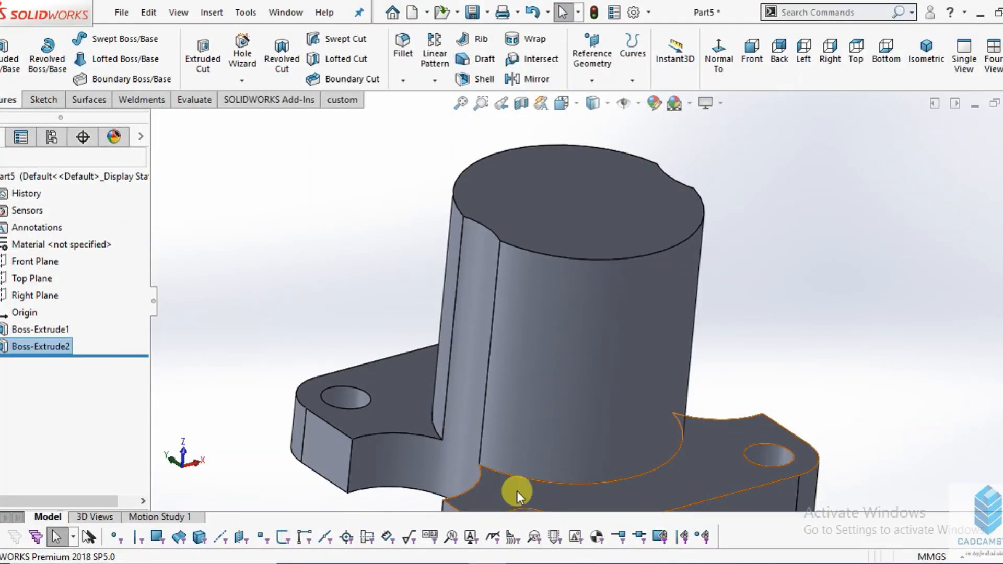
click(544, 198)
click(44, 99)
click(4, 55)
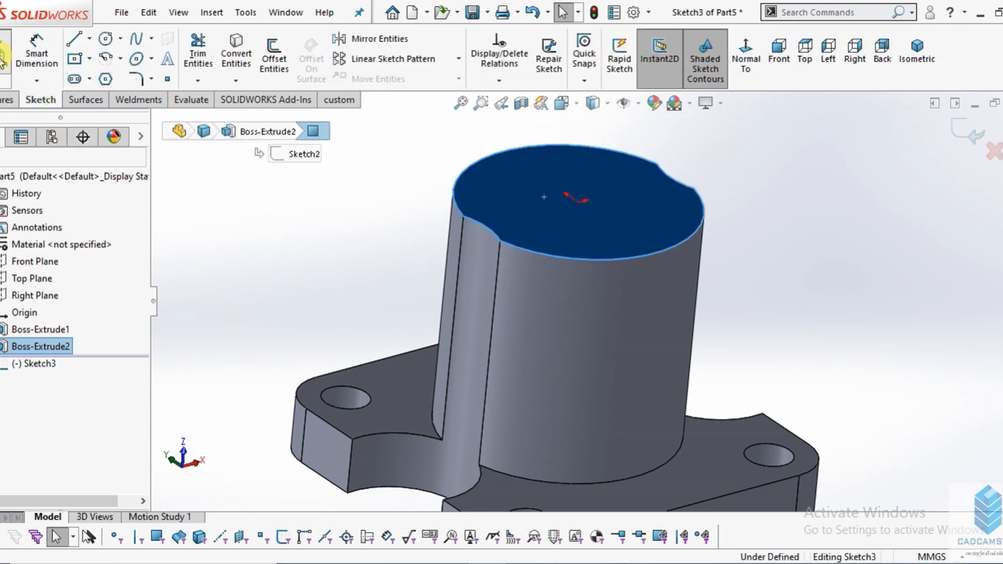
click(105, 38)
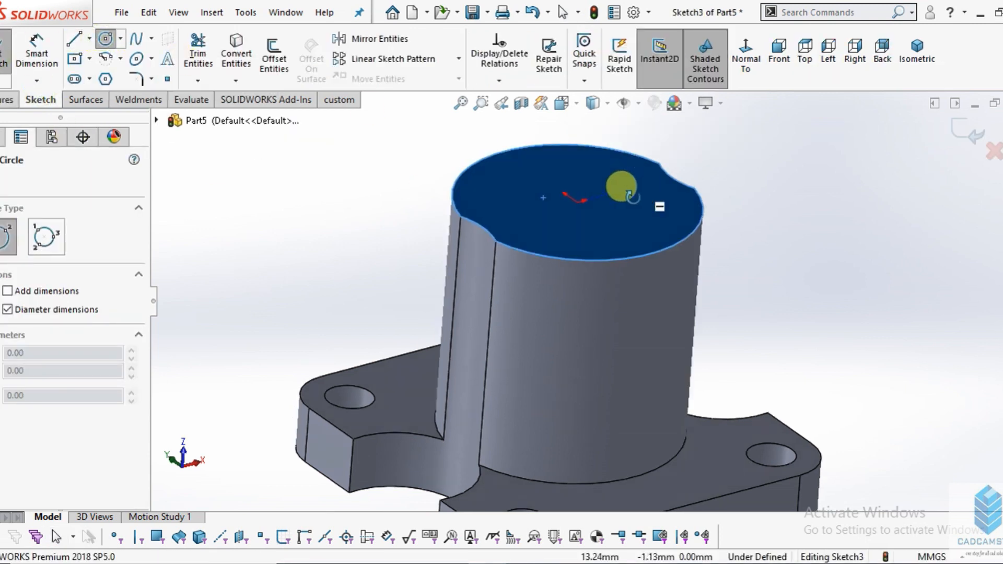
scroll(600, 209, down, 5)
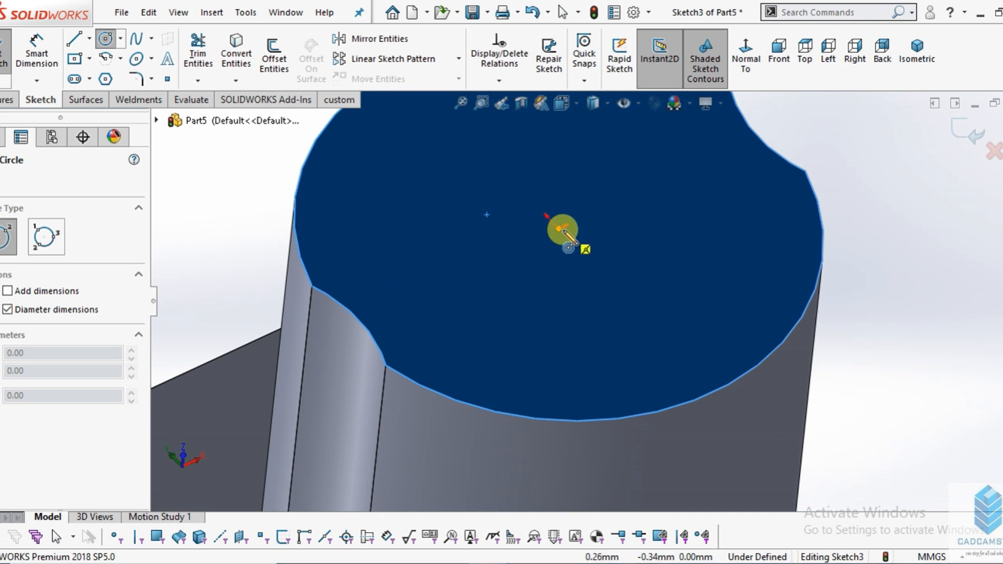
click(559, 228)
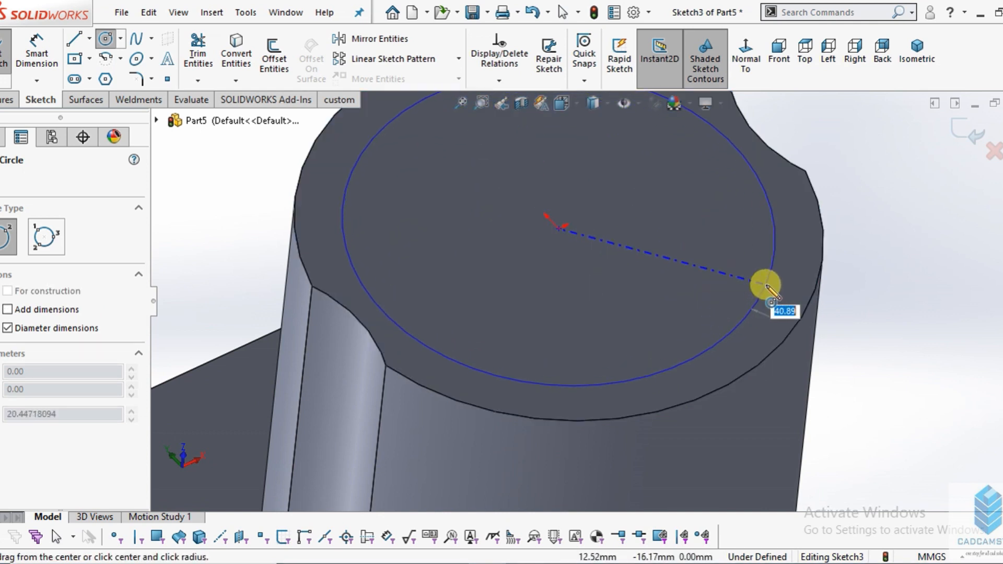
click(767, 287)
key(Escape)
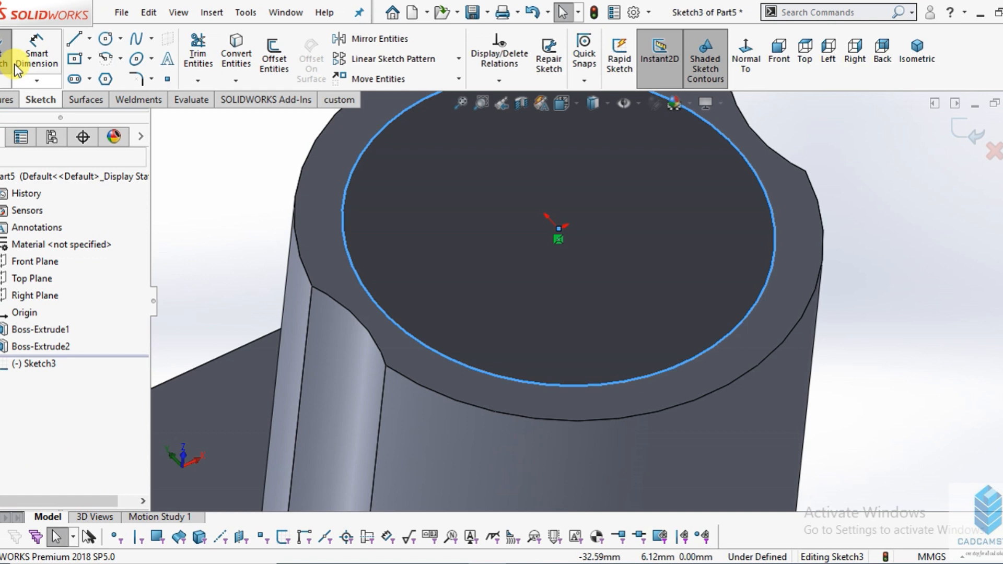
- Dimension the circle on the boss's top face to the 26 mm bore diameter given in the drawing
click(37, 57)
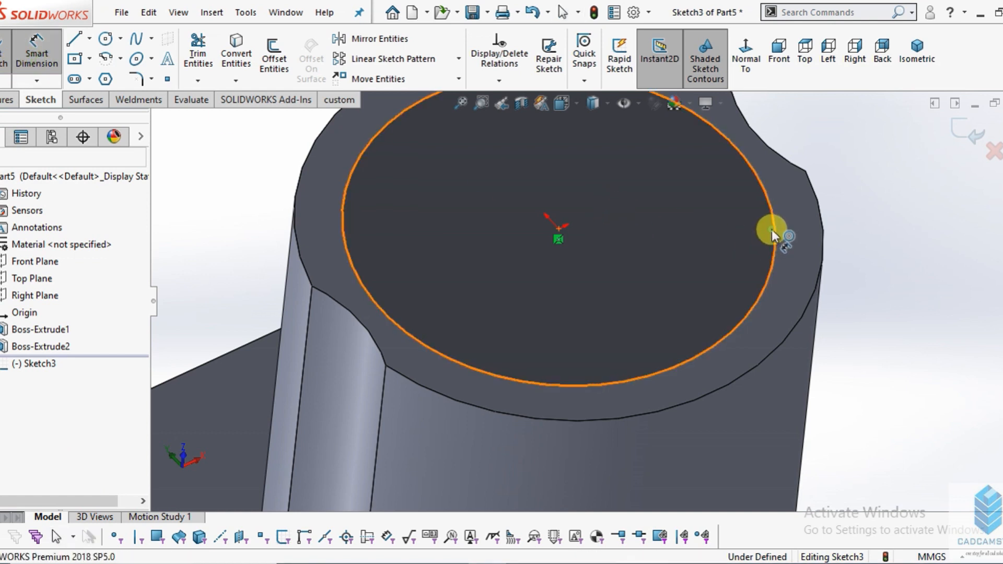
click(772, 230)
click(907, 233)
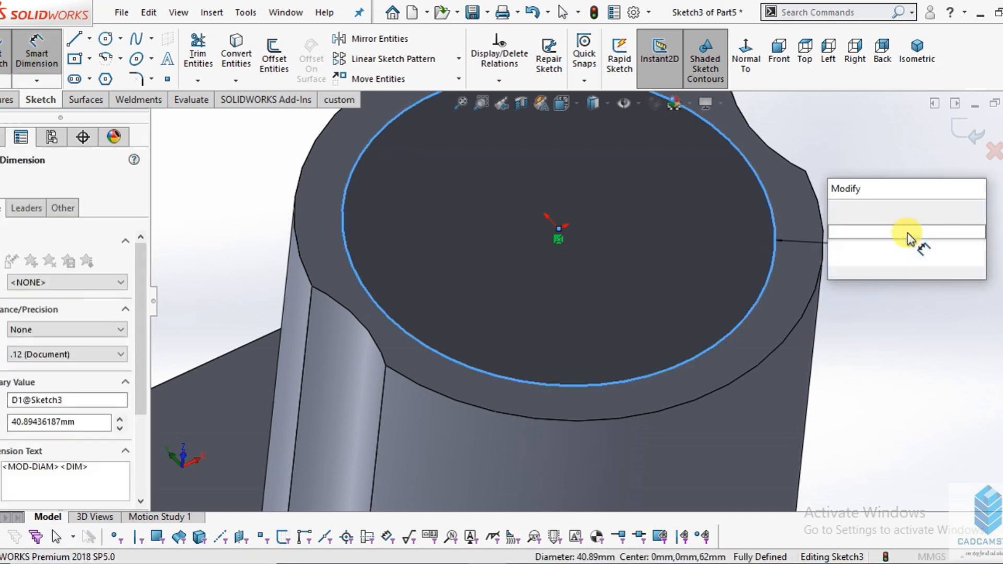
click(434, 563)
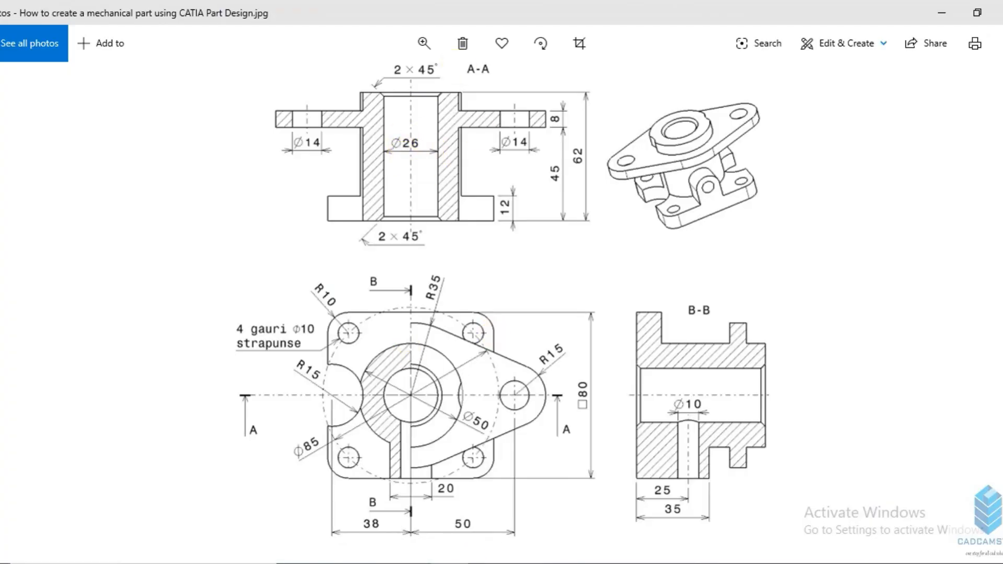
key(alt+Tab)
text(26)
key(Return)
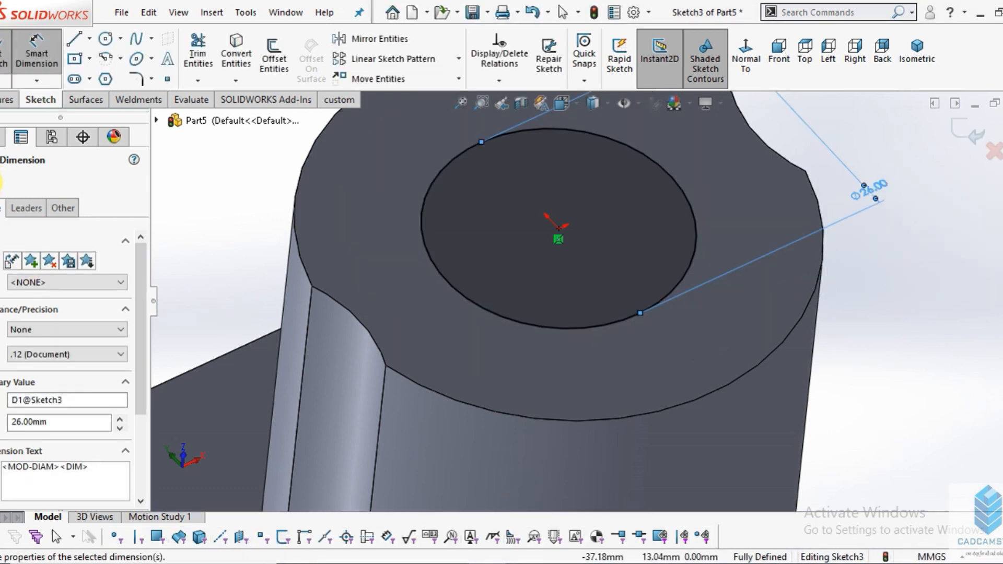
- Cut-extrude the 26 mm circle with the Through All - Both end condition to make the central bore
click(0, 182)
click(5, 99)
click(208, 61)
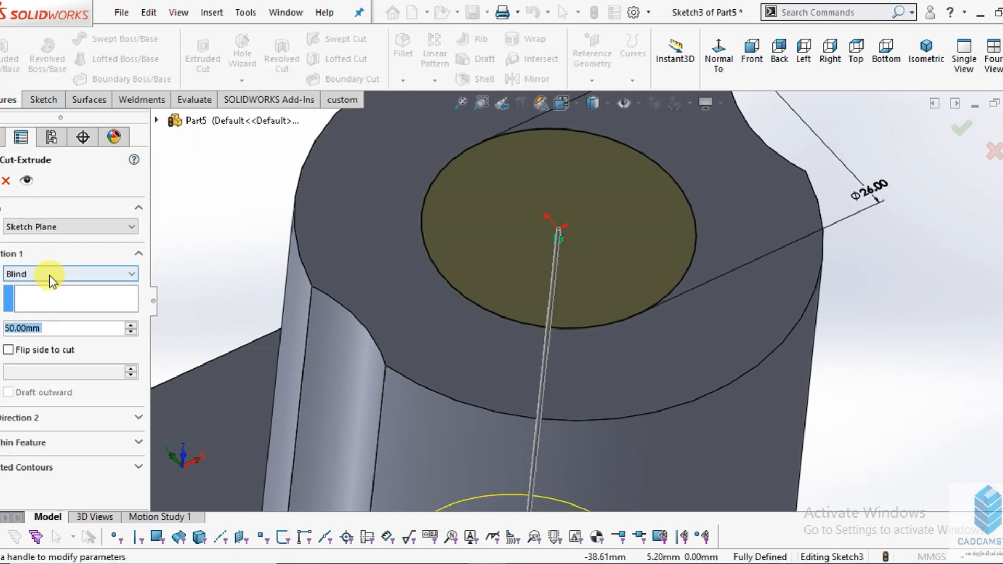
click(50, 274)
click(32, 309)
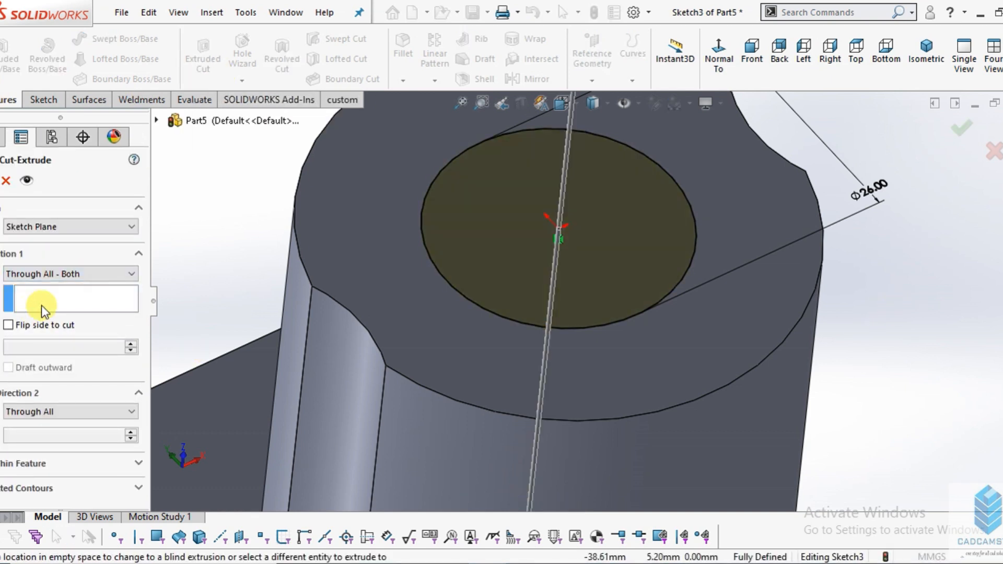
scroll(757, 324, up, 5)
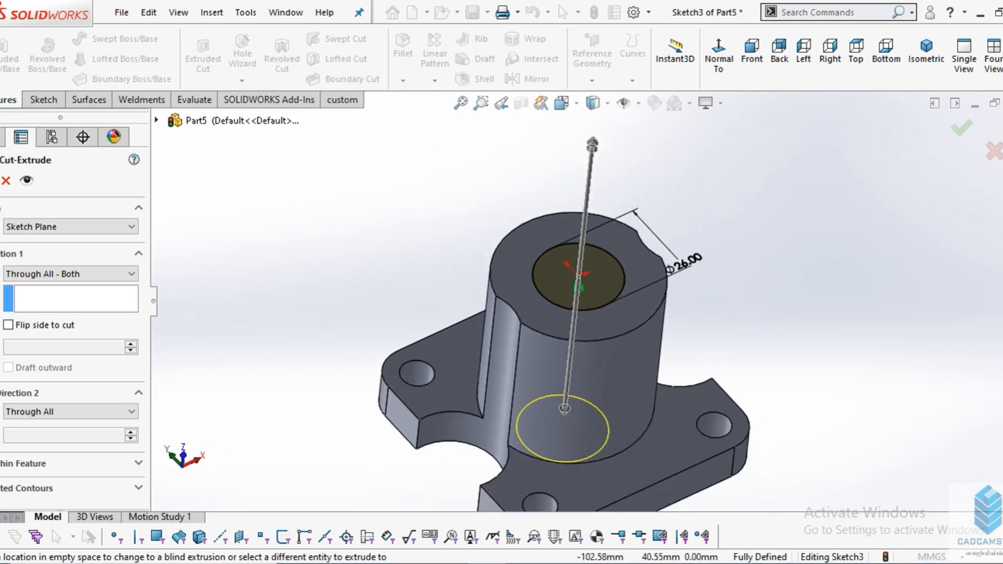
click(0, 181)
click(916, 353)
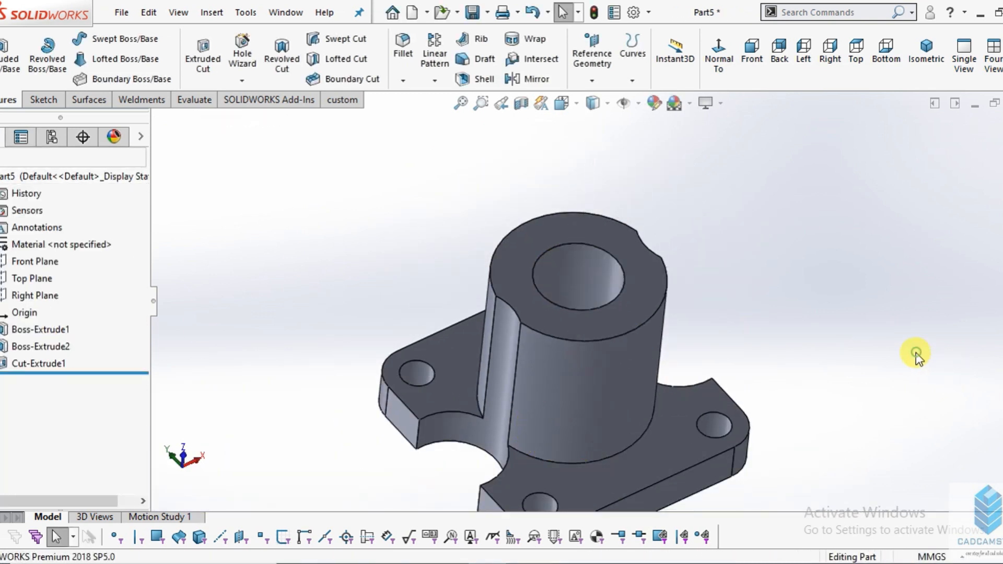
middle_drag(746, 351, 732, 381)
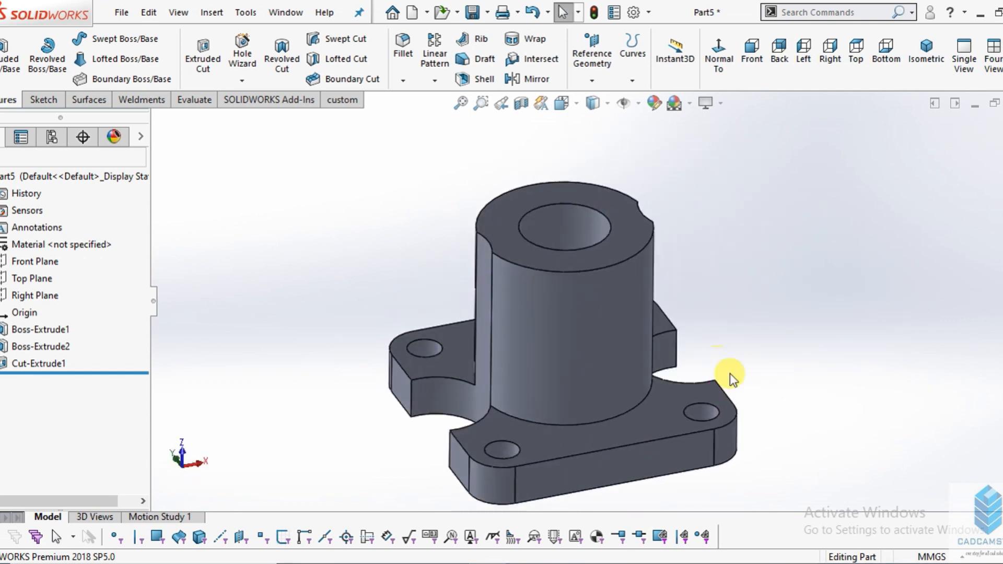
scroll(615, 318, up, 2)
scroll(593, 249, down, 5)
scroll(594, 248, down, 2)
scroll(614, 340, up, 4)
mouse_move(634, 381)
middle_down()
mouse_move(678, 306)
mouse_move(637, 369)
middle_up()
scroll(603, 352, down, 3)
scroll(602, 352, up, 2)
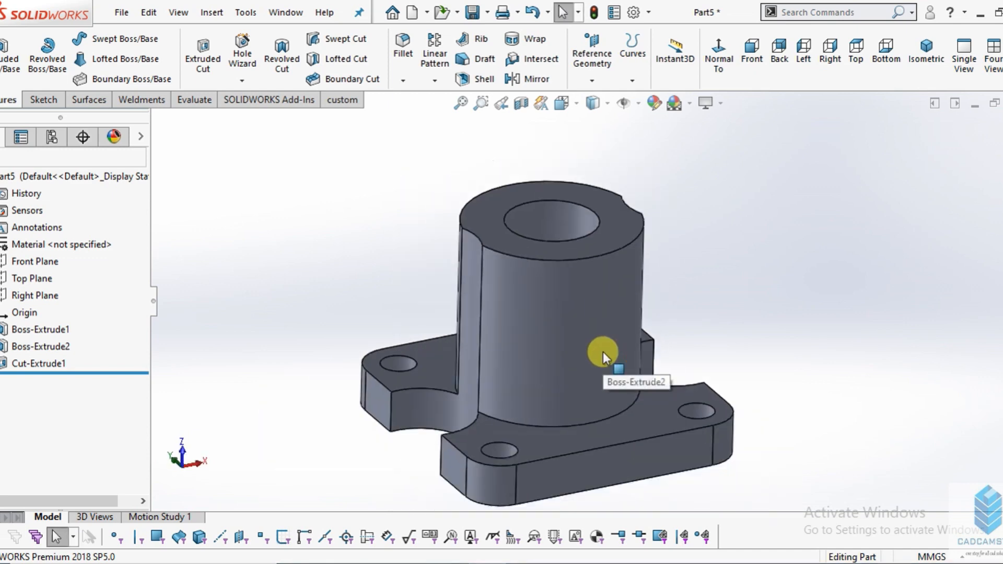
- Check the 2 × 45° callouts in the drawing, start a Chamfer and select the upper rim of the central bore
click(504, 563)
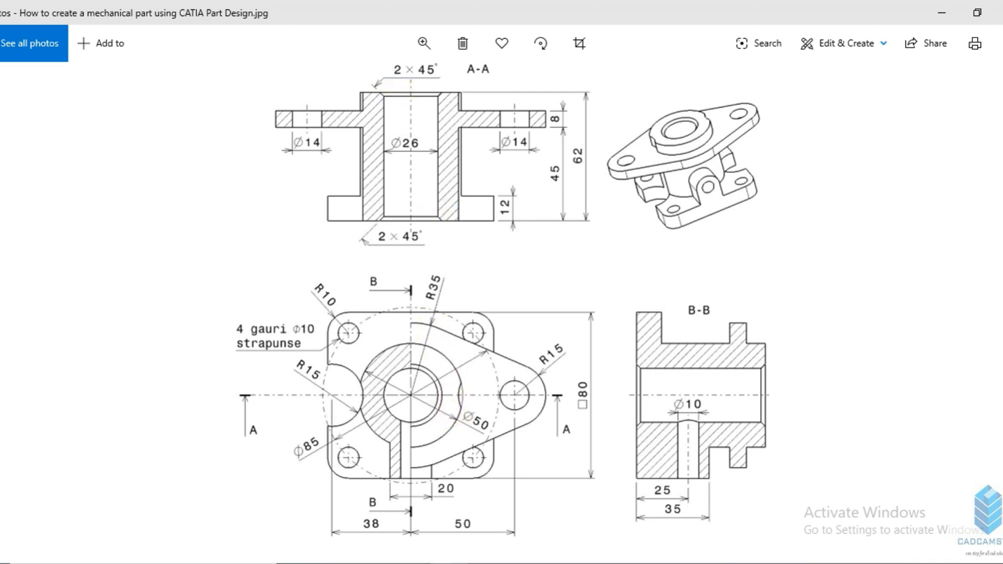
click(491, 562)
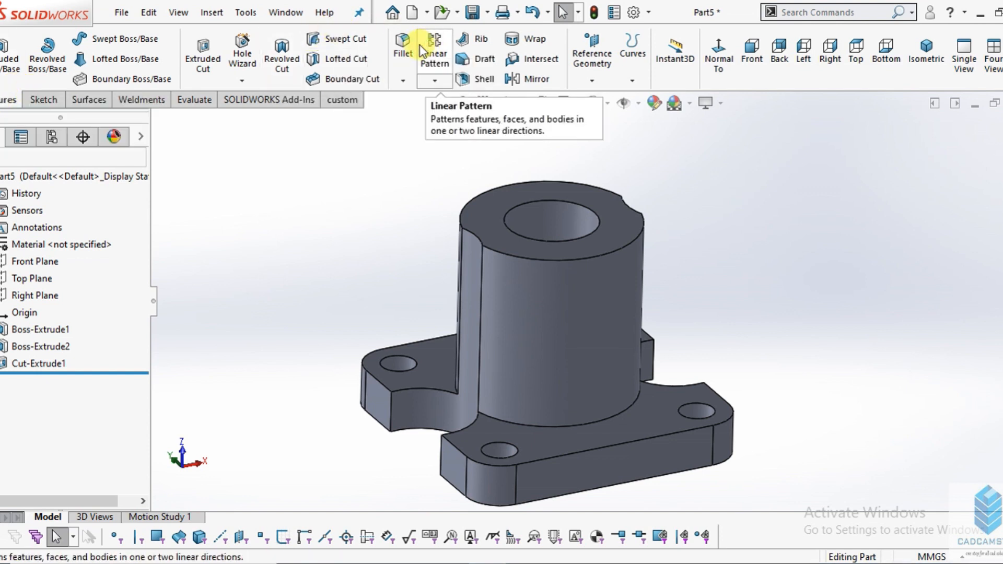
click(403, 81)
click(418, 117)
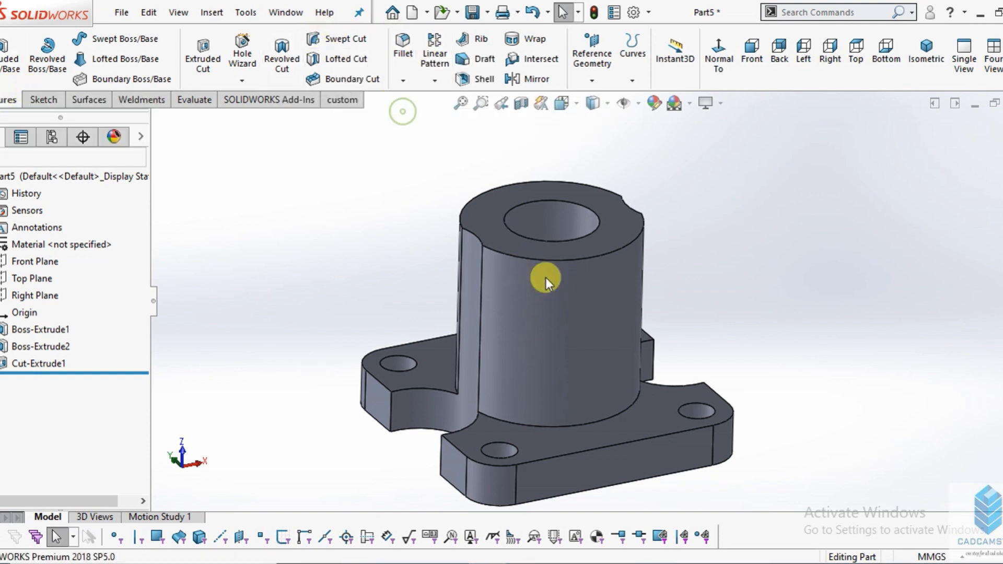
scroll(567, 264, down, 2)
scroll(561, 252, down, 2)
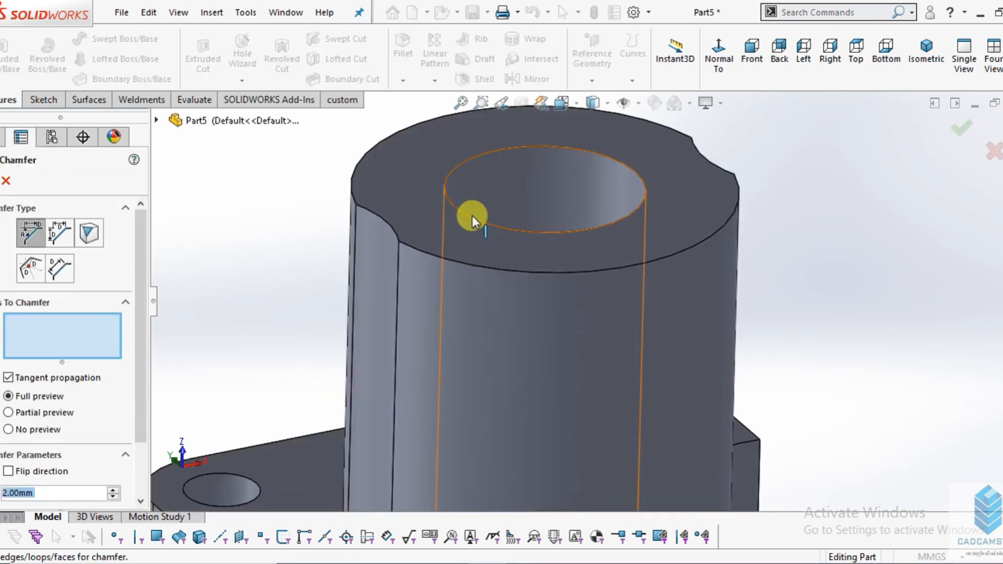
click(471, 219)
scroll(673, 235, up, 5)
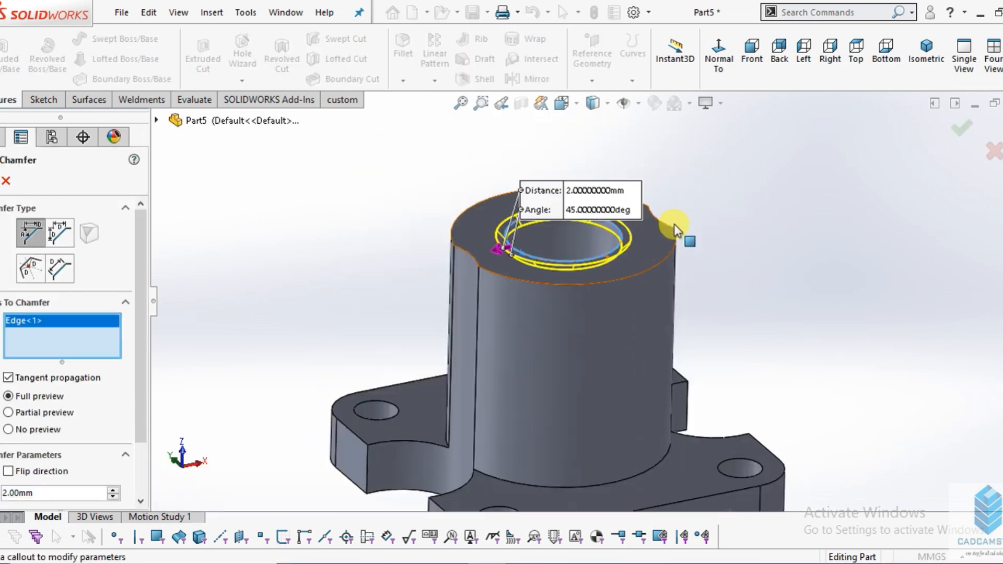
- Add the bore's bottom rim to the selection and finish the 2 mm by 45° chamfer on both edges
middle_drag(664, 269, 573, 314)
scroll(575, 329, down, 6)
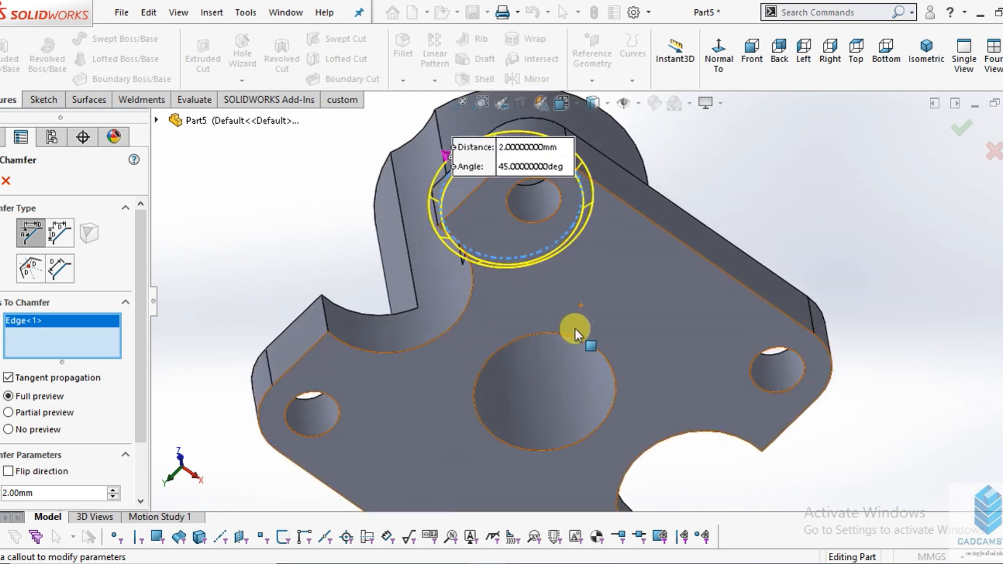
click(573, 340)
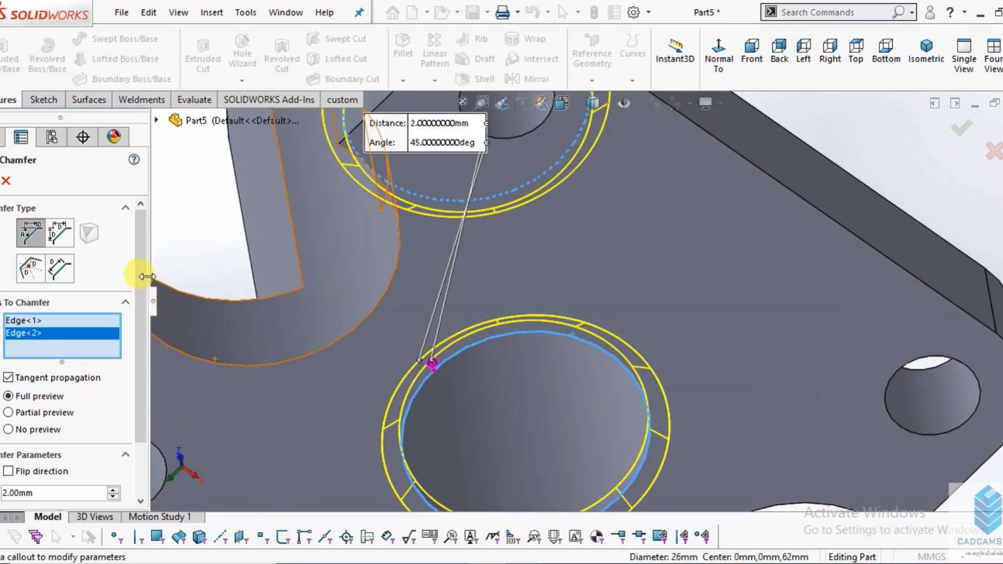
drag(141, 268, 141, 313)
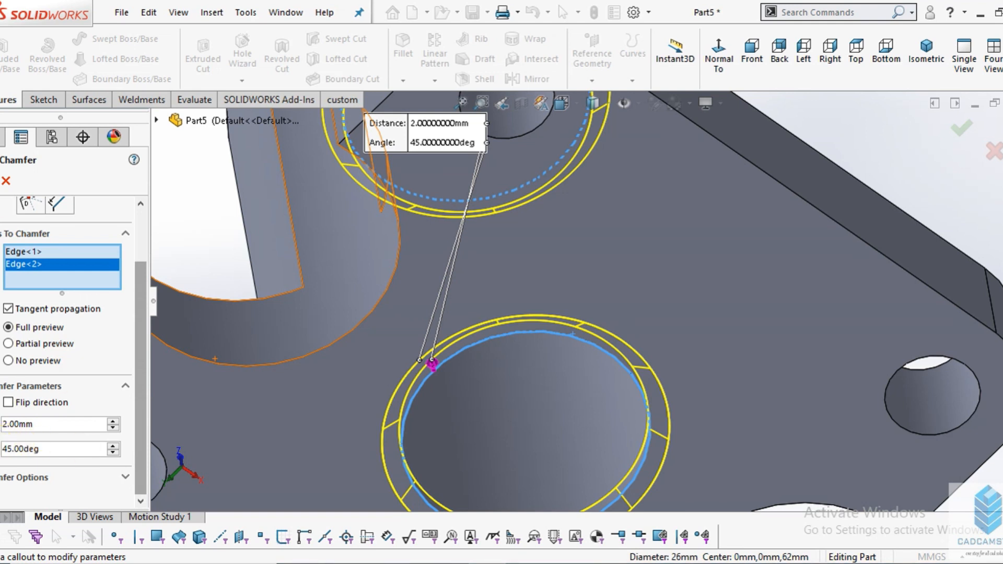
click(0, 182)
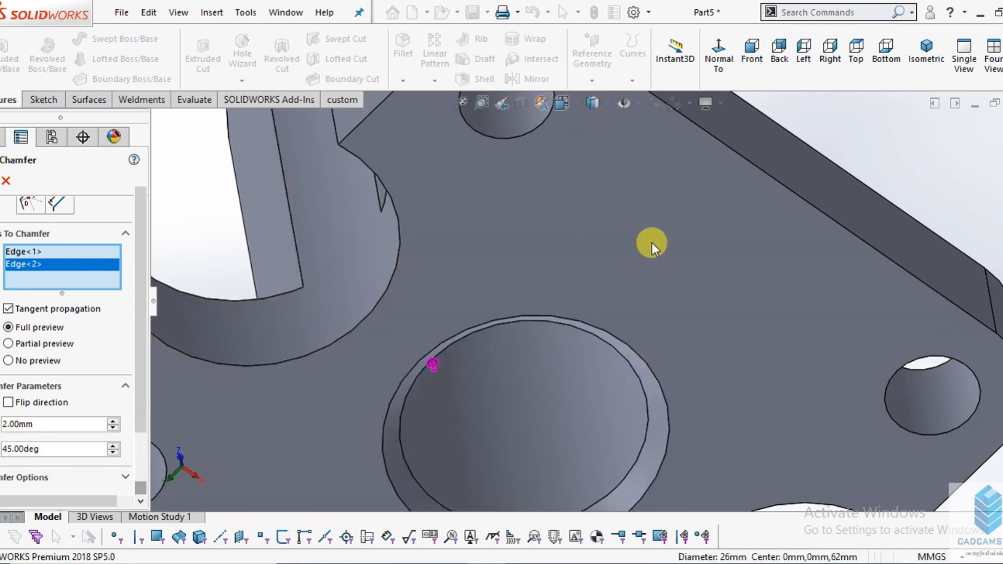
- Inspect the chamfered bore on the model and review the upper flange in the drawing
scroll(655, 241, up, 6)
middle_drag(729, 204, 712, 394)
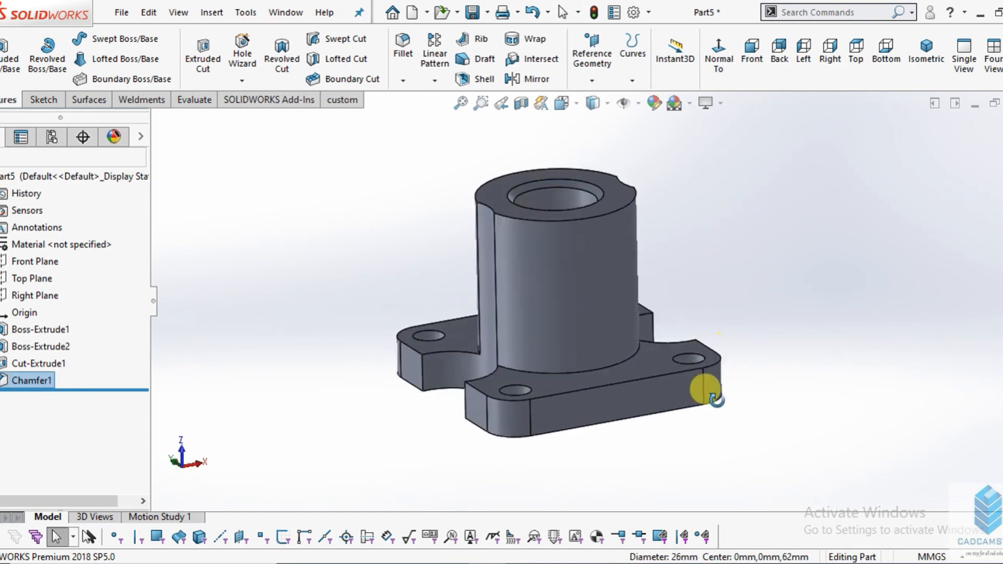
scroll(602, 195, down, 5)
scroll(587, 255, up, 3)
scroll(587, 255, down, 3)
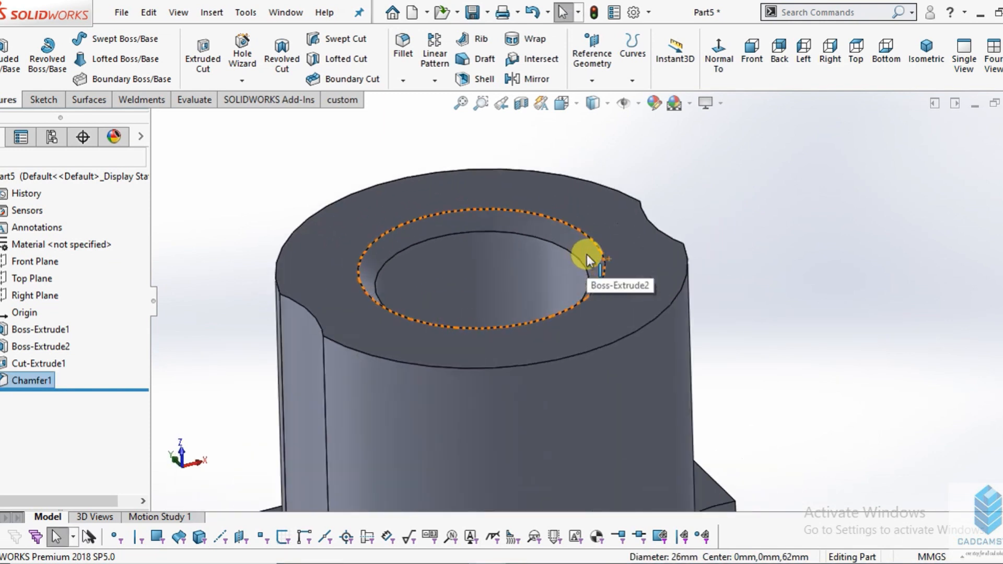
scroll(622, 315, up, 3)
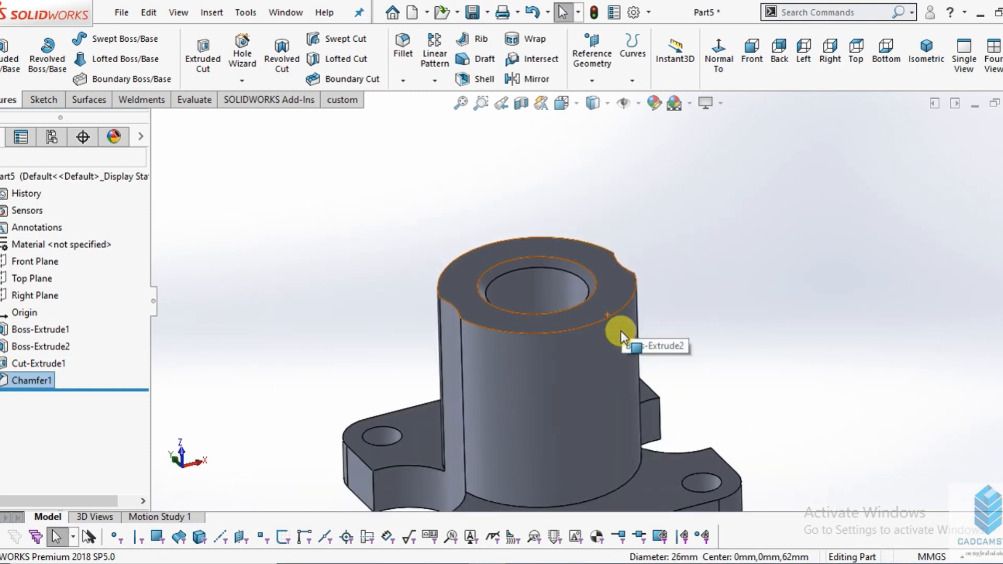
key(alt+Tab)
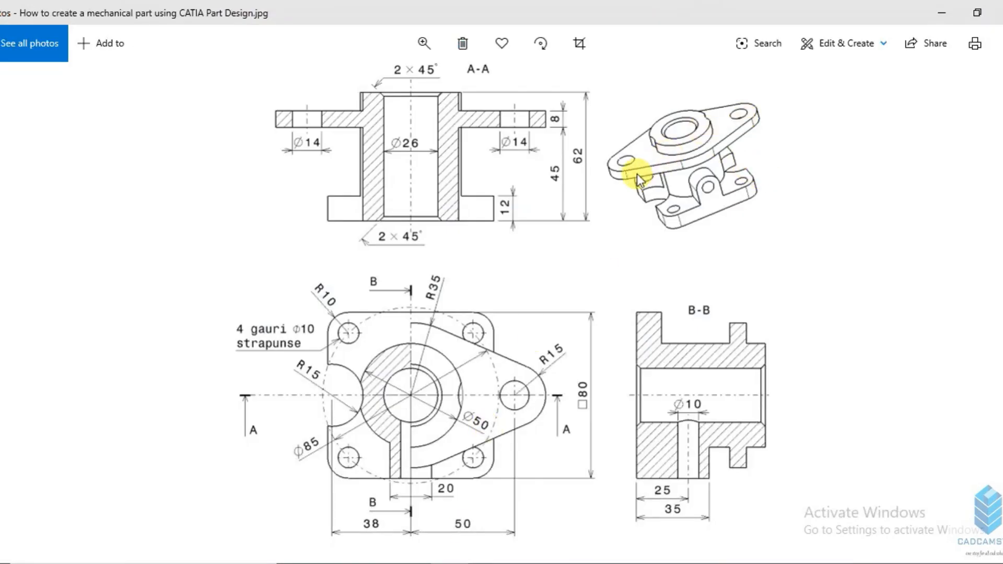
mouse_move(480, 562)
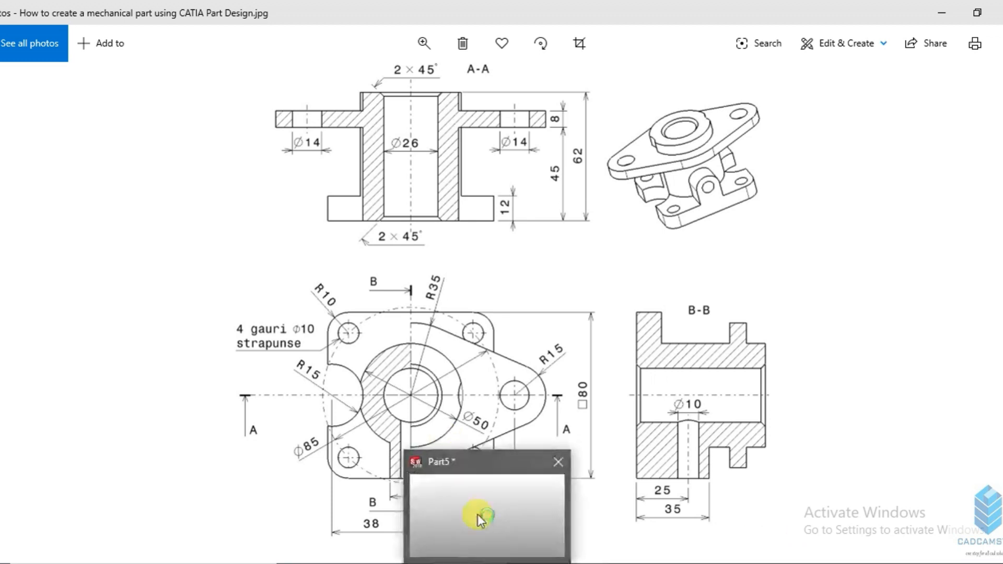
click(477, 513)
- Start a new sketch on the boss's top face with the view normal to it
scroll(581, 271, up, 3)
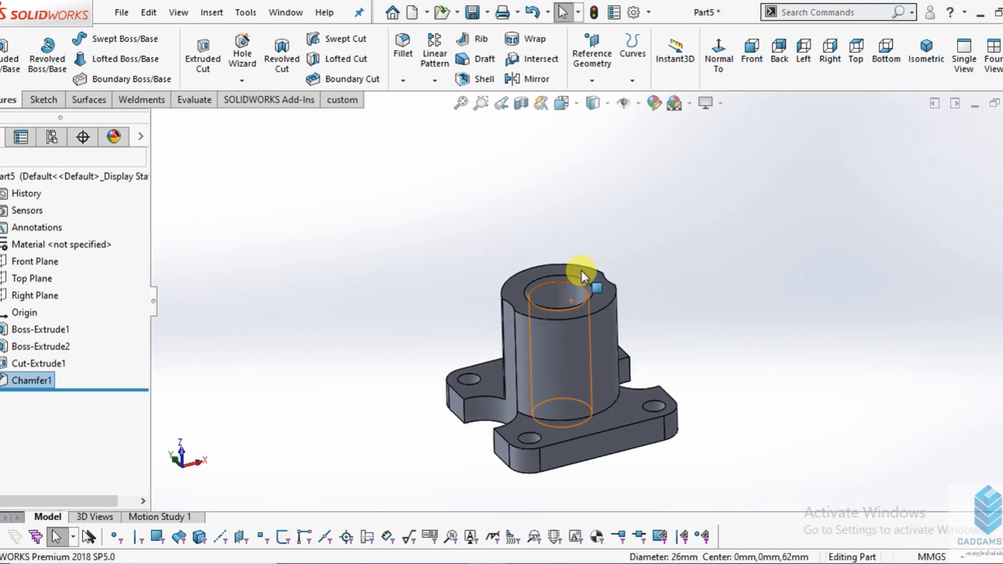
scroll(584, 271, down, 3)
click(584, 270)
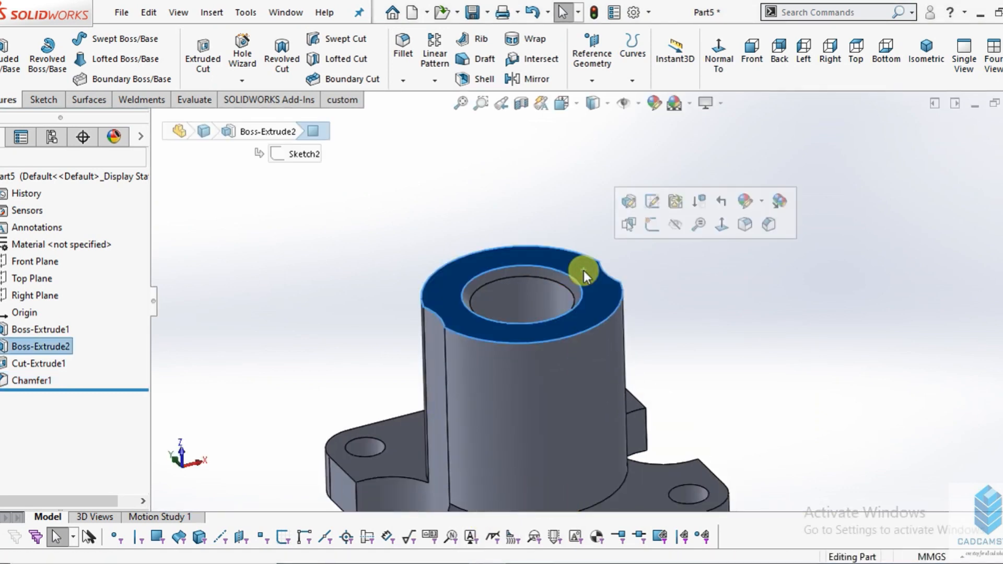
click(45, 98)
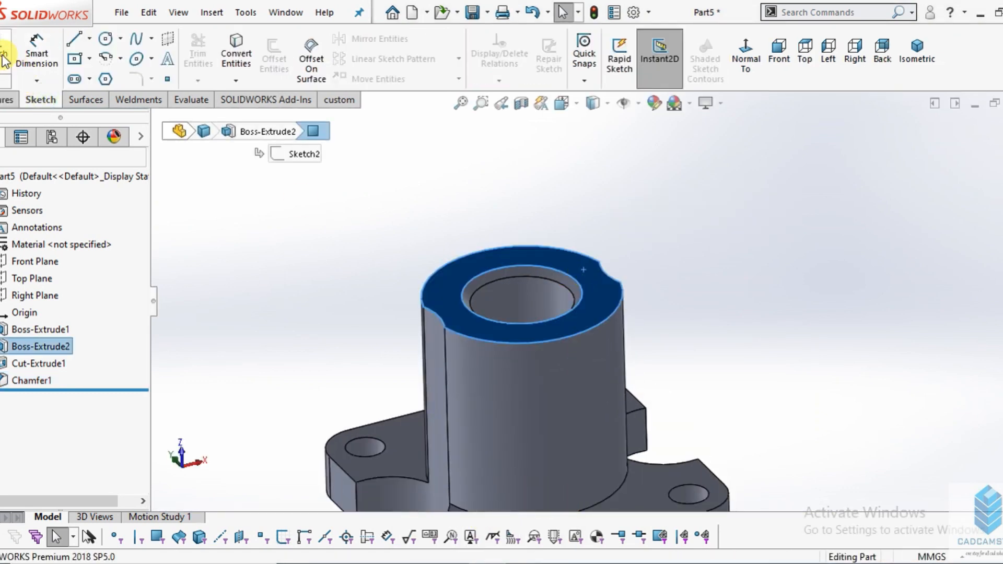
click(746, 58)
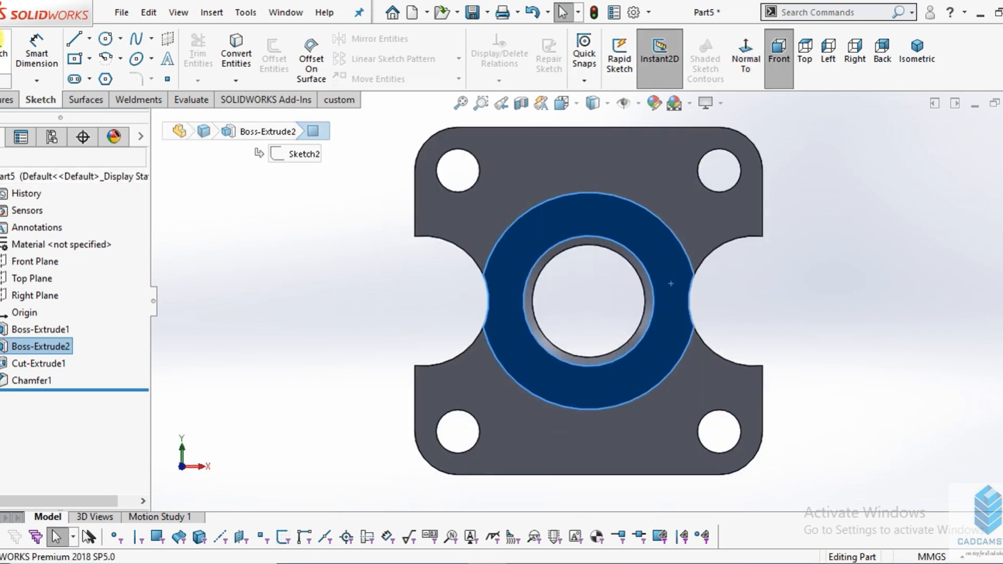
click(1, 40)
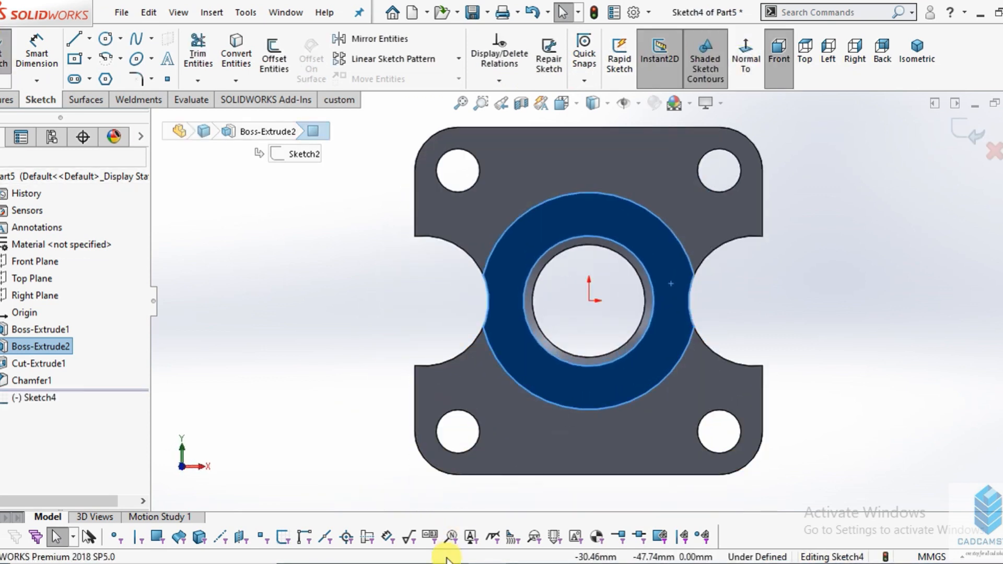
- Draw a horizontal centerline about 88 mm long from the origin towards positive X
click(90, 39)
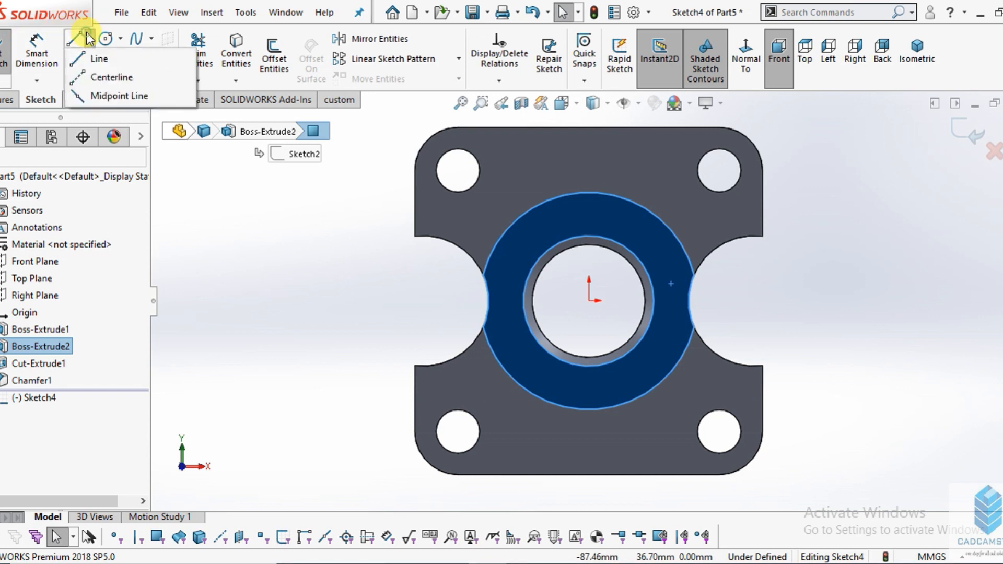
click(107, 76)
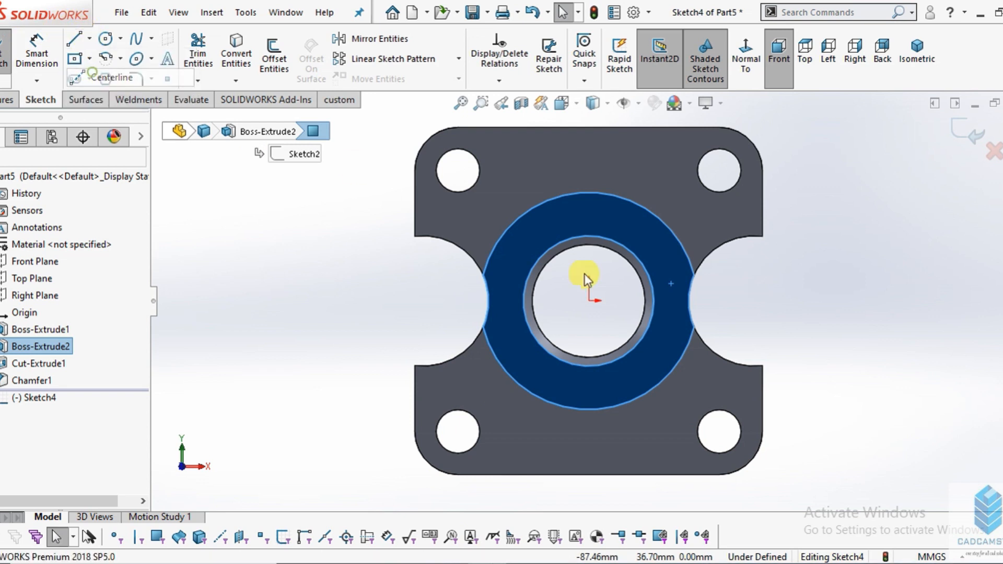
click(588, 300)
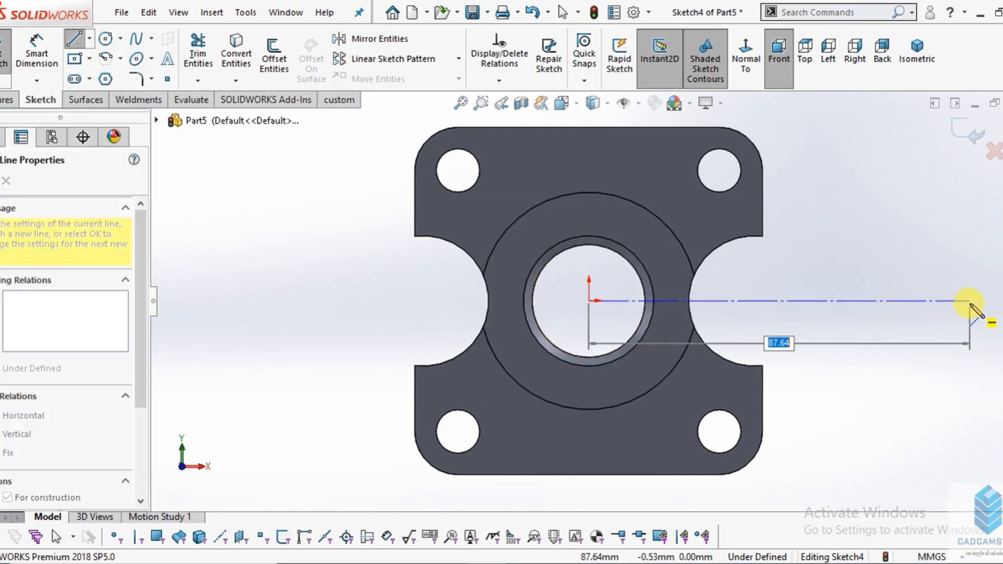
click(970, 301)
right_click(978, 340)
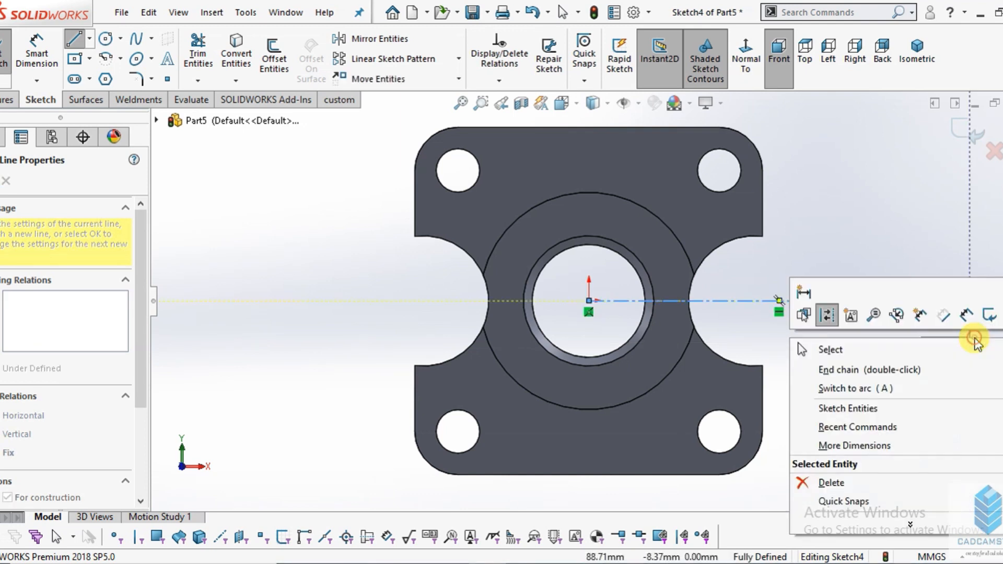
click(894, 355)
- Draw a vertical centerline from the origin upward past the base plate's edge
click(89, 38)
click(99, 77)
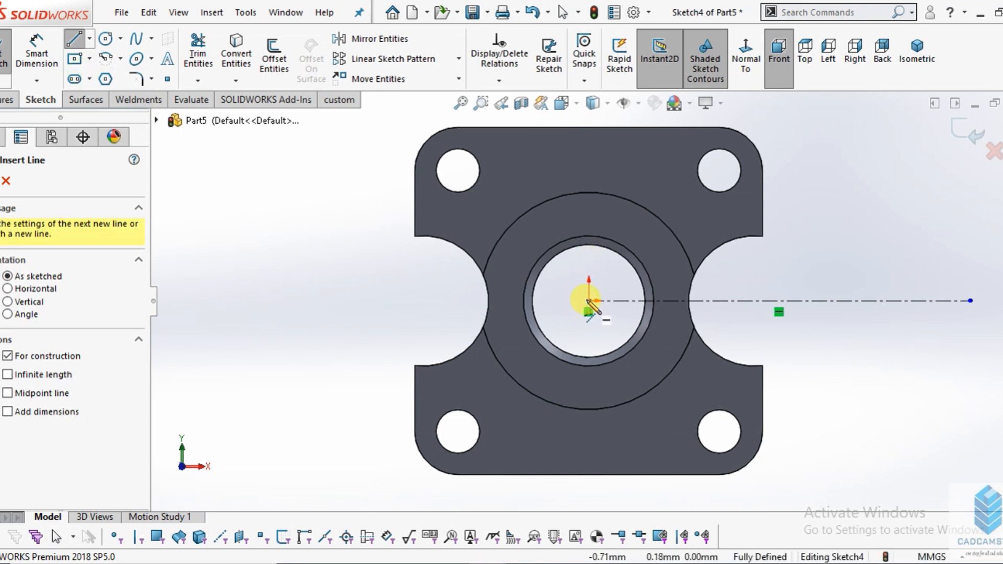
click(588, 301)
scroll(591, 295, up, 3)
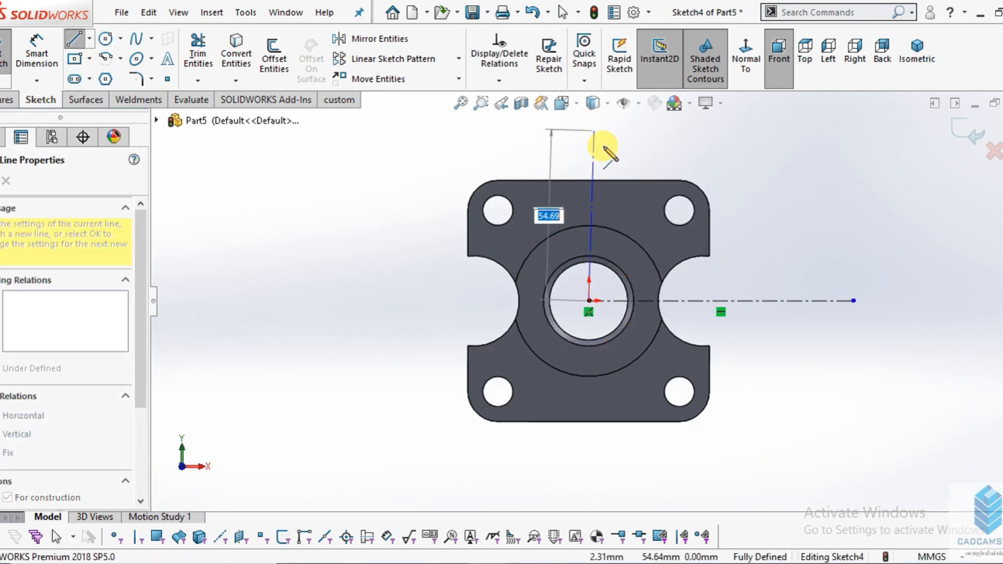
scroll(602, 146, up, 2)
click(589, 146)
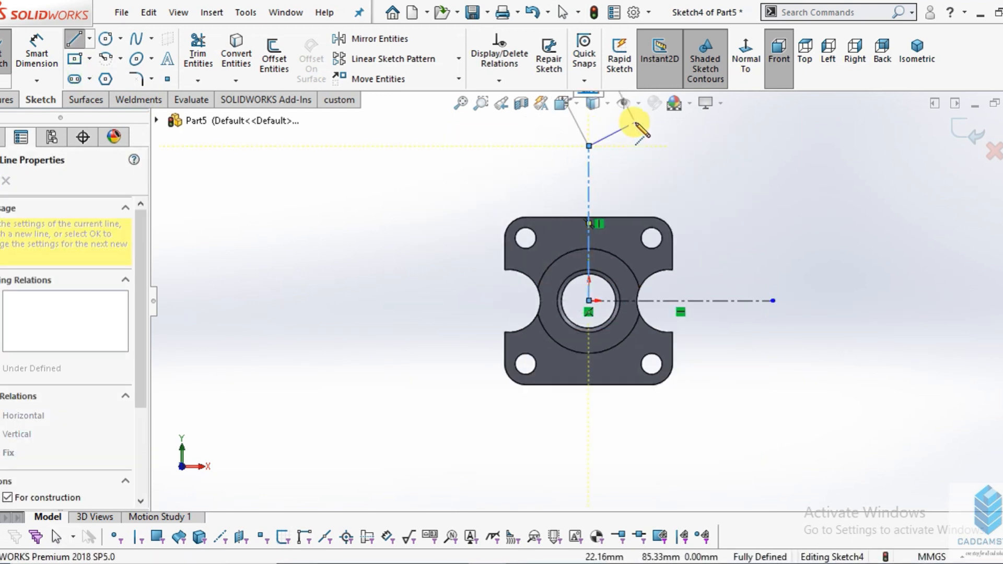
right_click(643, 132)
click(650, 137)
scroll(622, 230, up, 2)
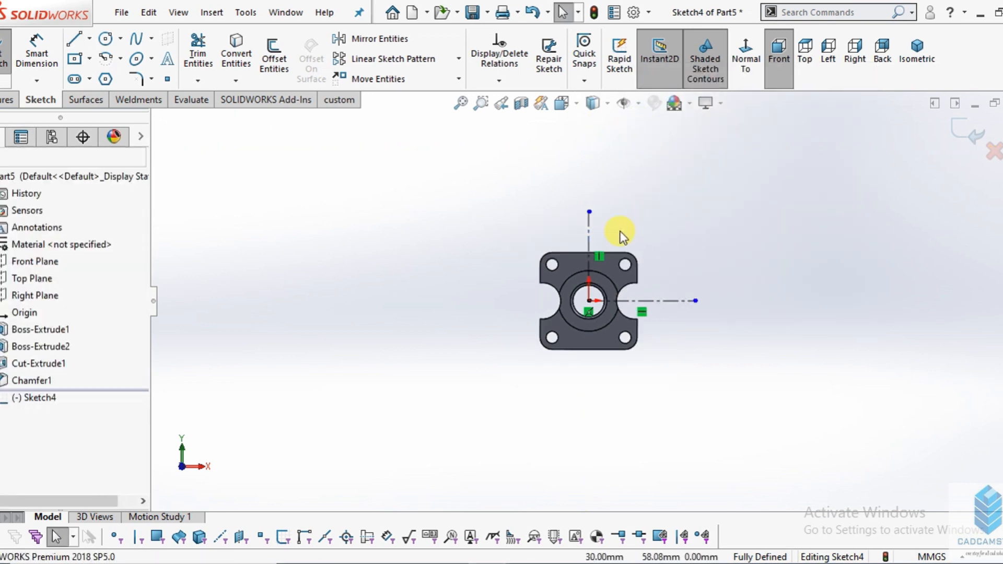
scroll(604, 239, down, 3)
scroll(593, 315, up, 2)
scroll(593, 315, down, 2)
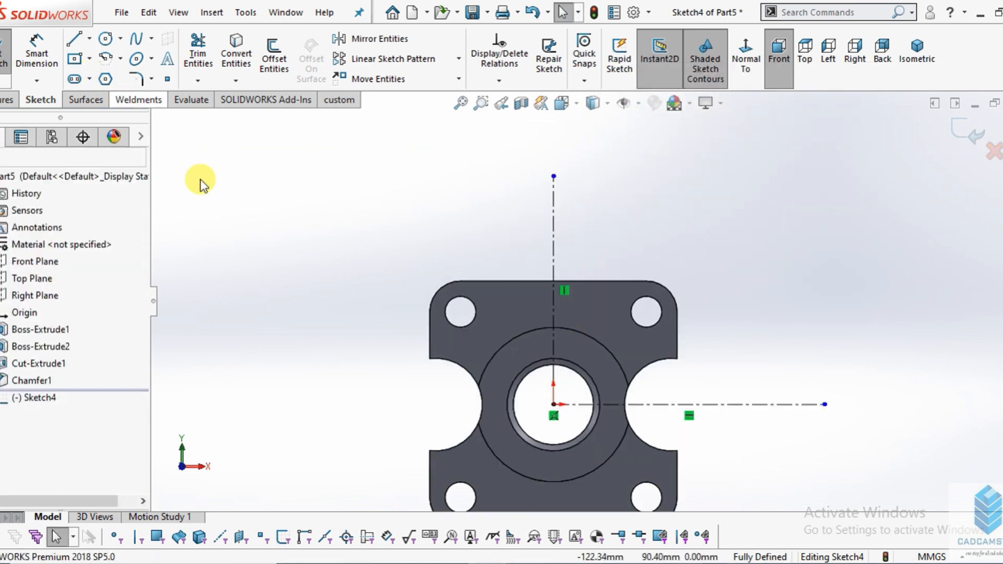
scroll(269, 327, down, 1)
- Check the upper flange's R35 and R15 radii in the drawing, and sketch a circle about 108 mm in diameter centred on the origin
click(446, 563)
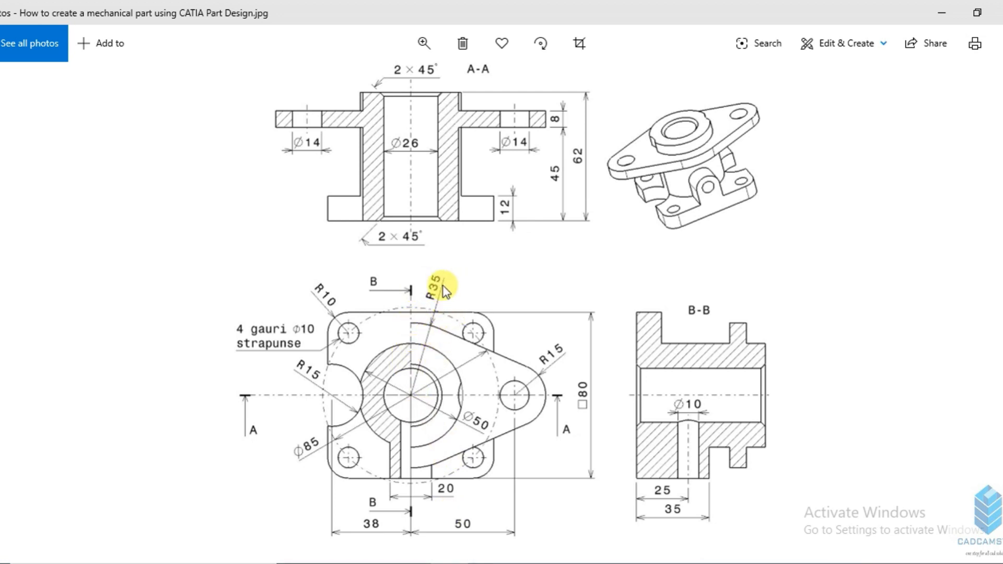
mouse_move(485, 561)
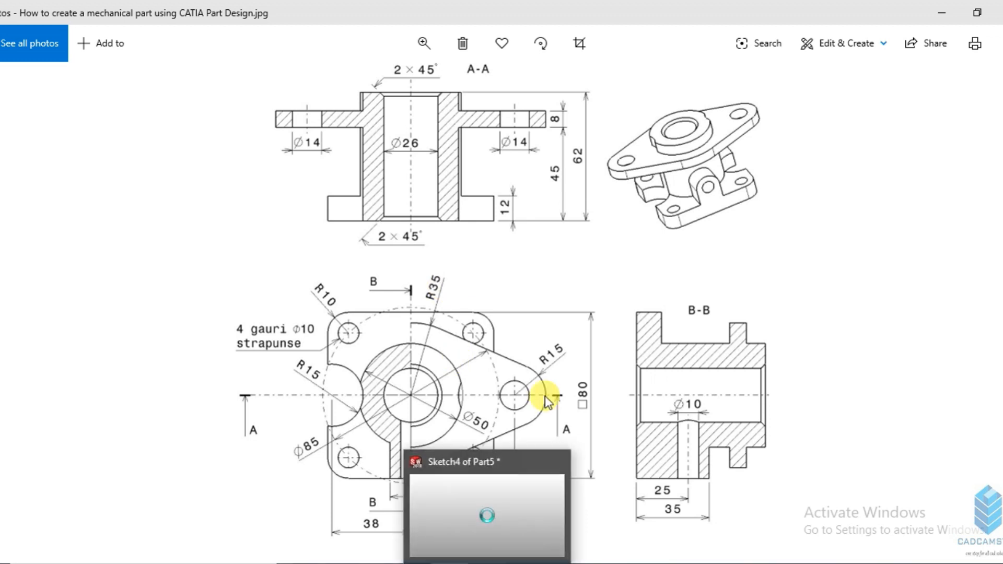
click(478, 493)
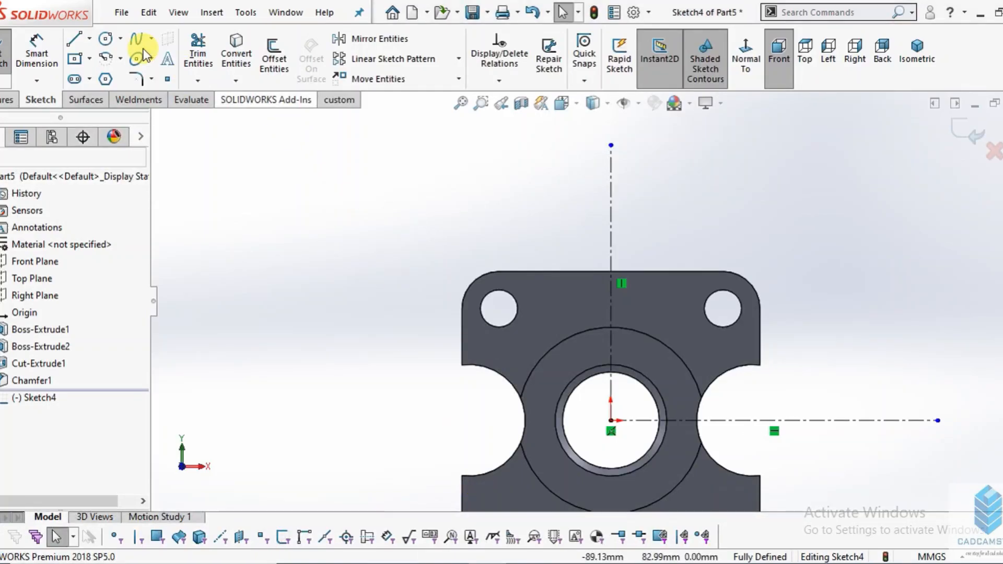
click(111, 44)
scroll(593, 303, up, 1)
scroll(603, 429, up, 1)
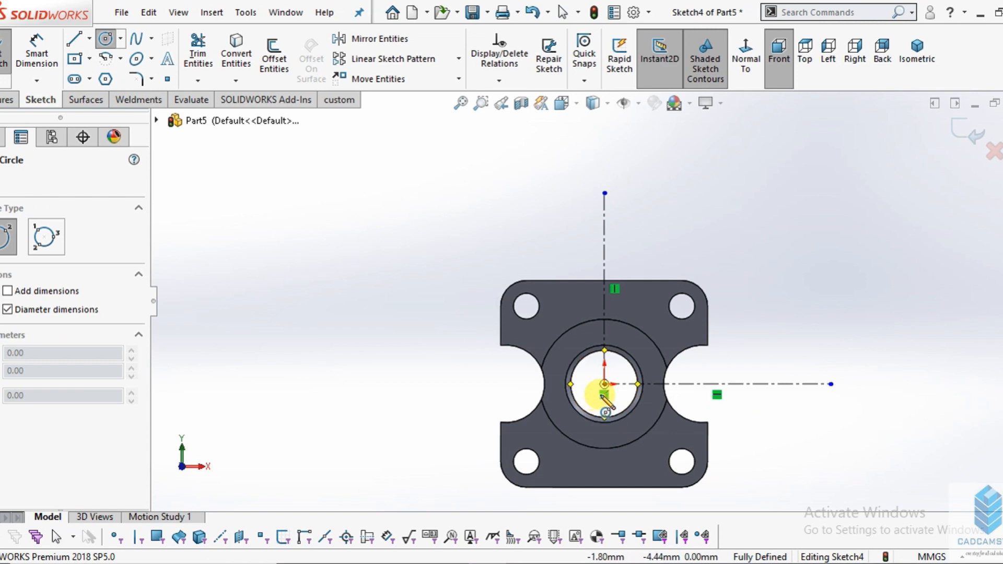
click(604, 383)
click(648, 254)
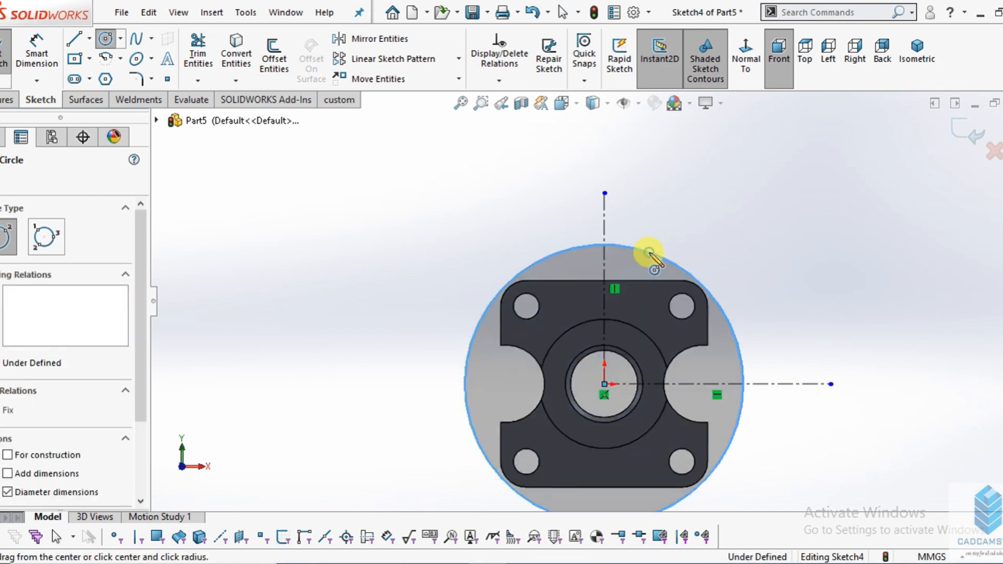
right_click(720, 202)
click(730, 214)
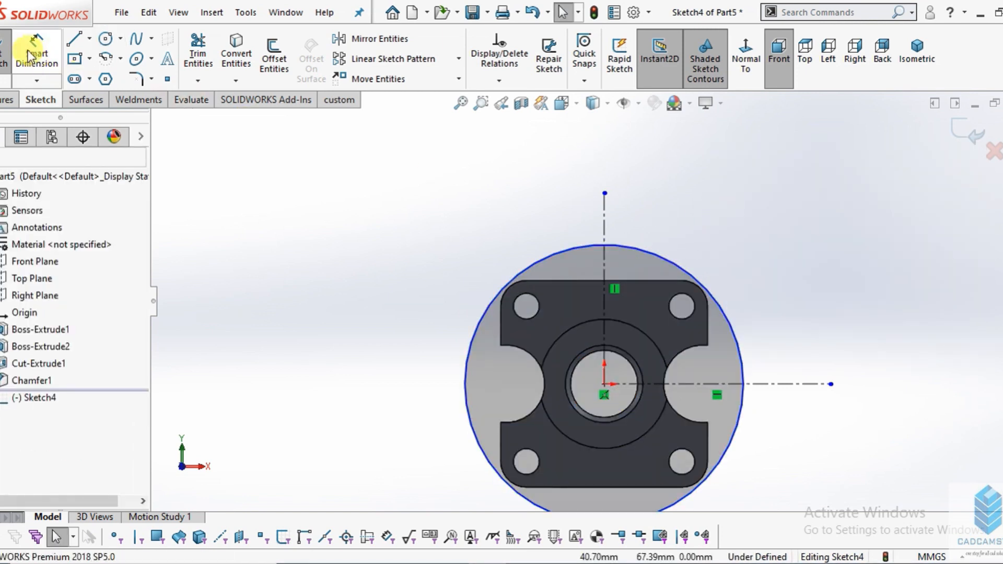
- Dimension the large origin-centred circle to a 70 mm diameter
click(28, 50)
click(615, 244)
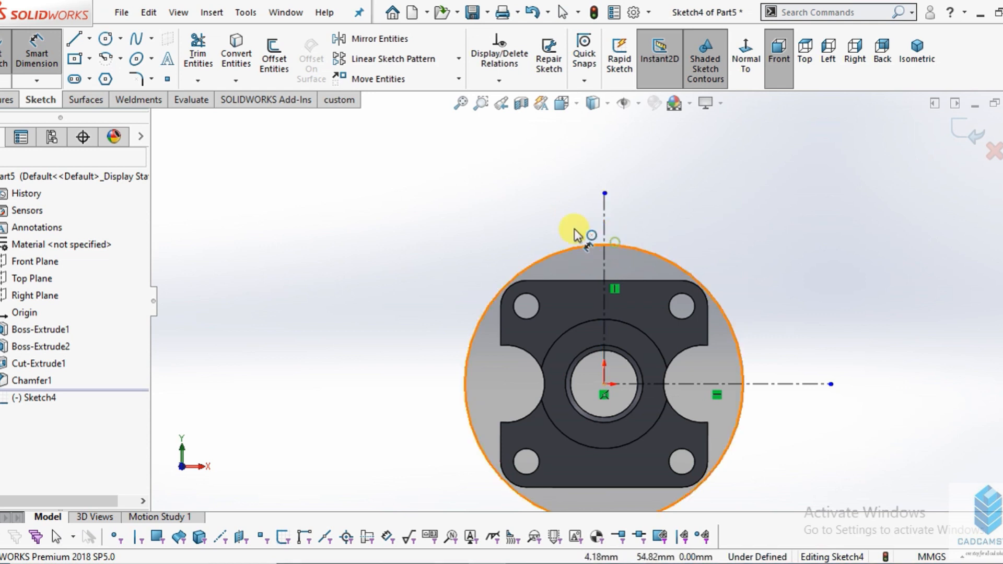
click(410, 206)
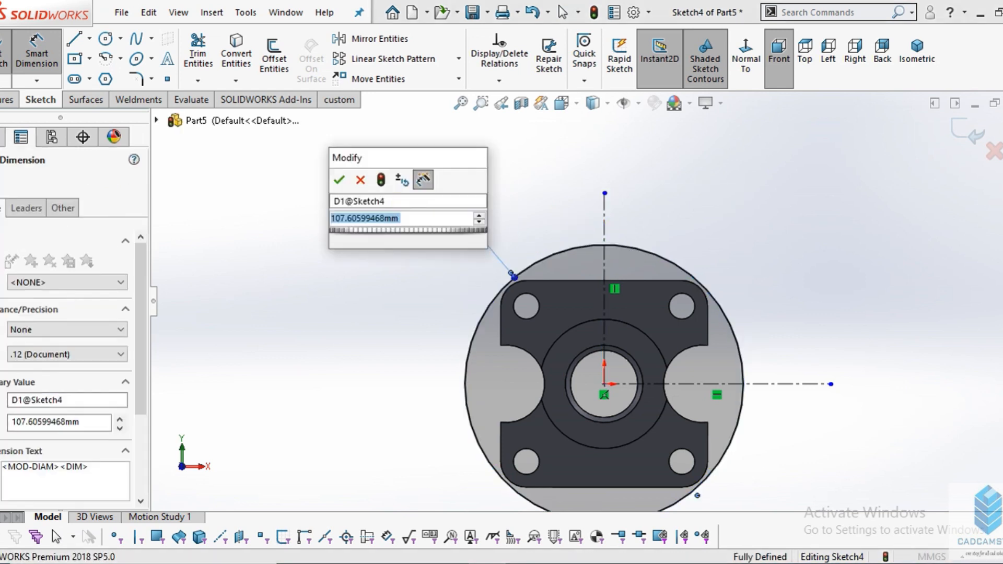
text(70)
key(Return)
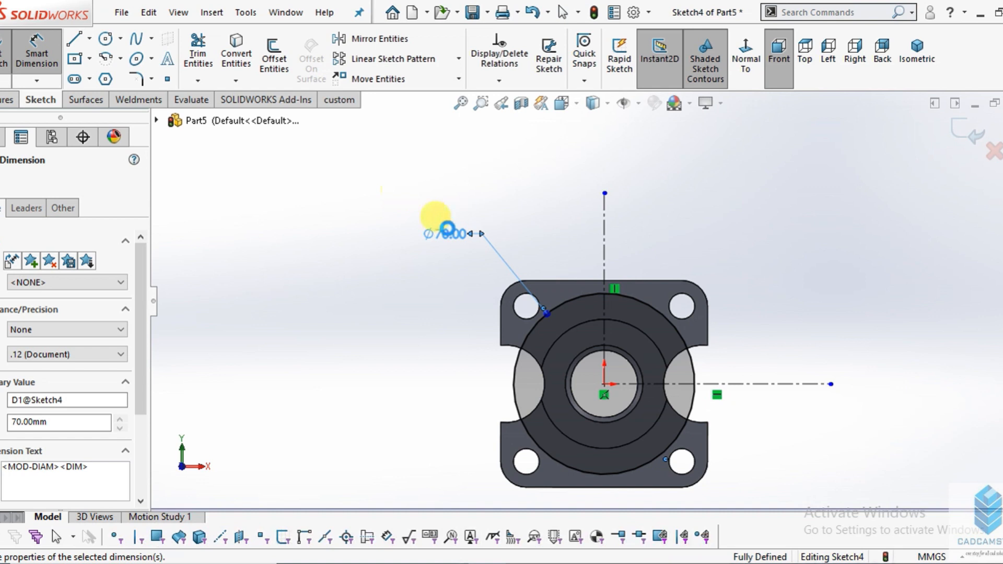
right_click(803, 236)
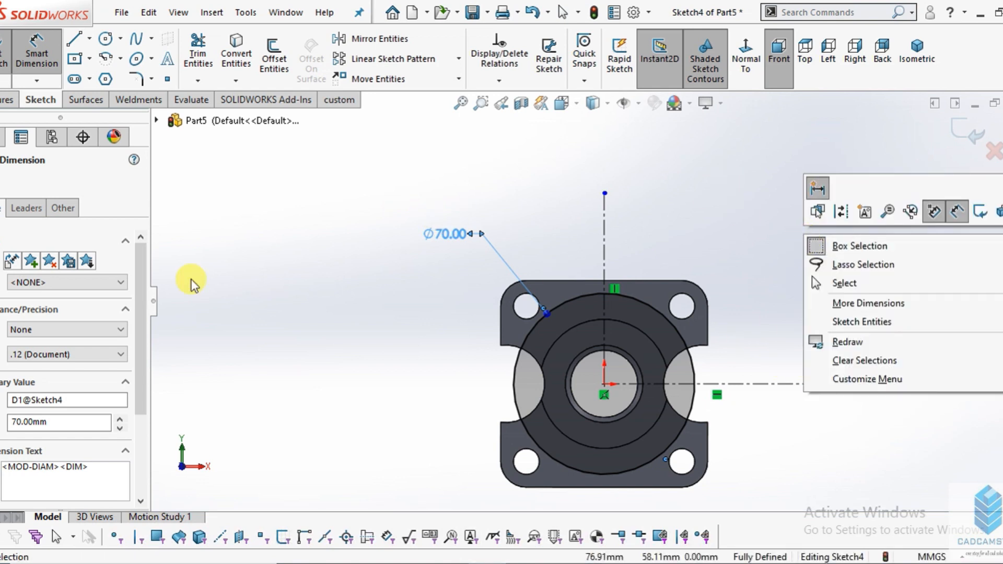
click(836, 283)
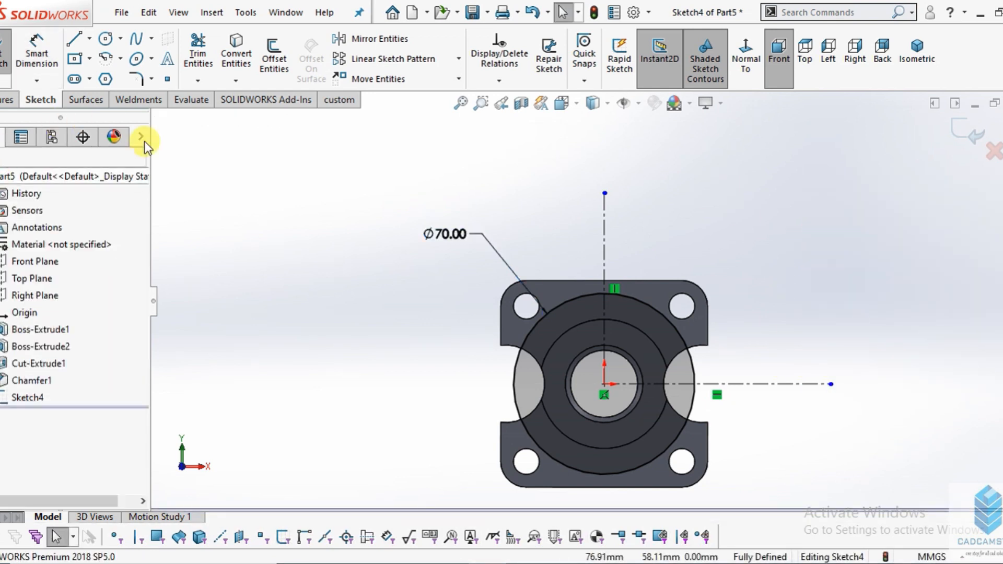
- Switch to the drawing and check the R15 rounded end of the upper flange
key(alt+Tab)
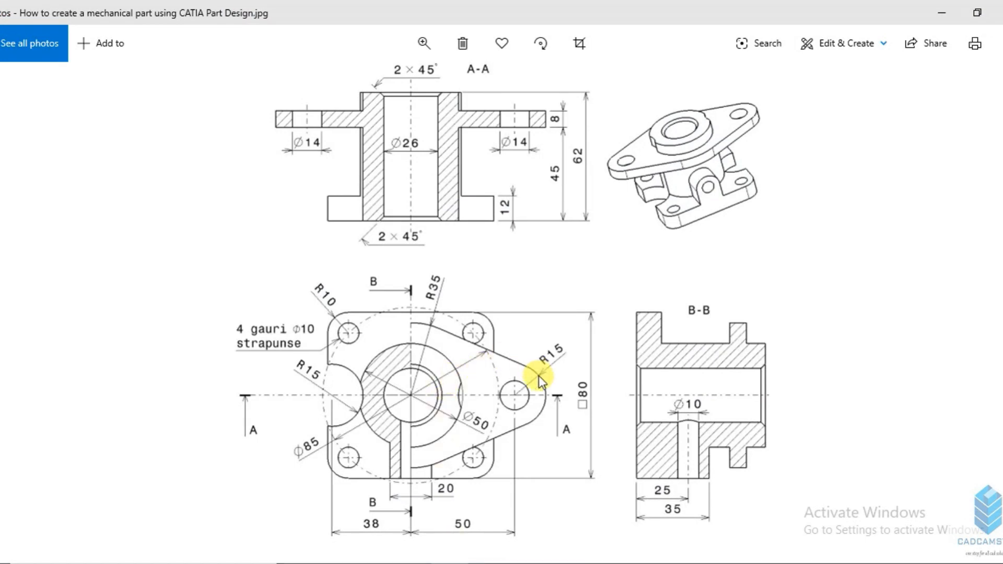
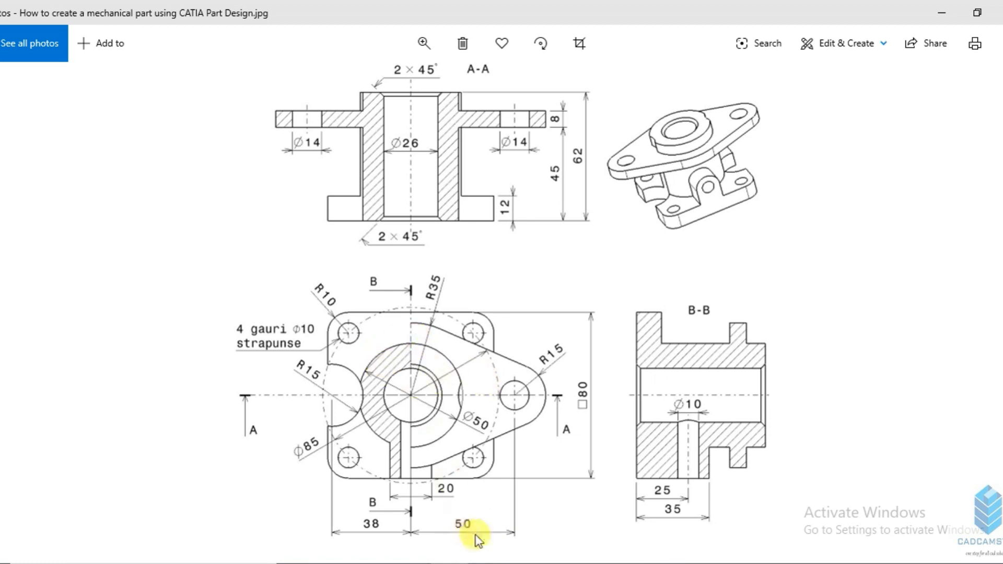
- Switch to SOLIDWORKS and sketch two concentric circles about 35 mm and 19 mm in diameter, centred on the horizontal centerline beside the base
key(alt+Tab)
scroll(650, 400, up, 3)
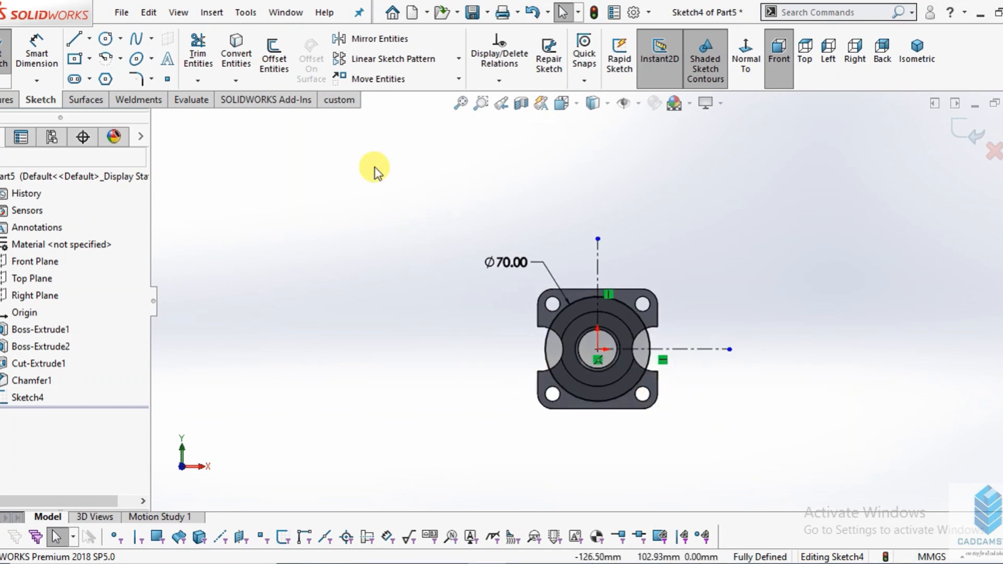
scroll(235, 100, down, 3)
click(107, 39)
scroll(895, 492, up, 3)
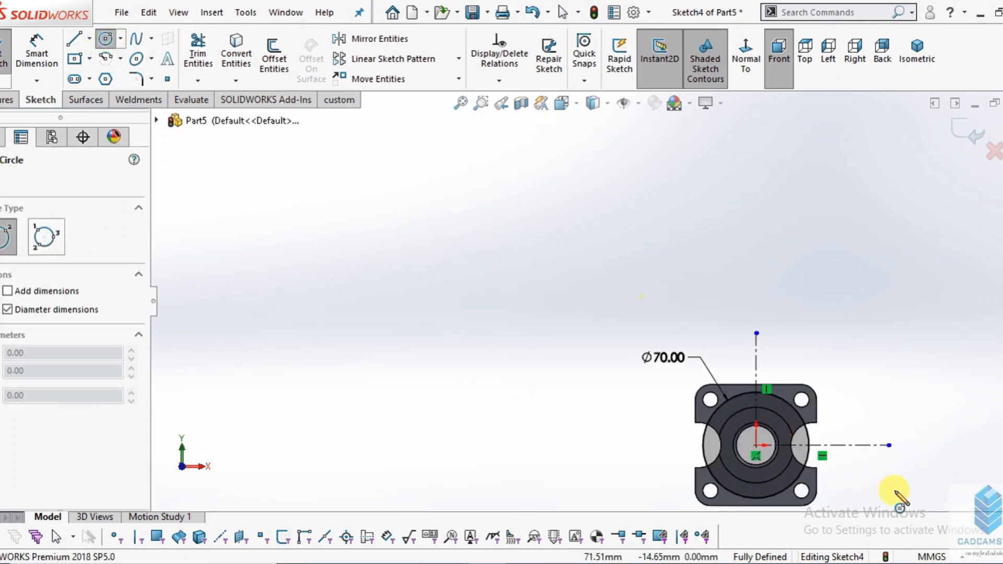
scroll(784, 415, up, 2)
scroll(679, 379, down, 3)
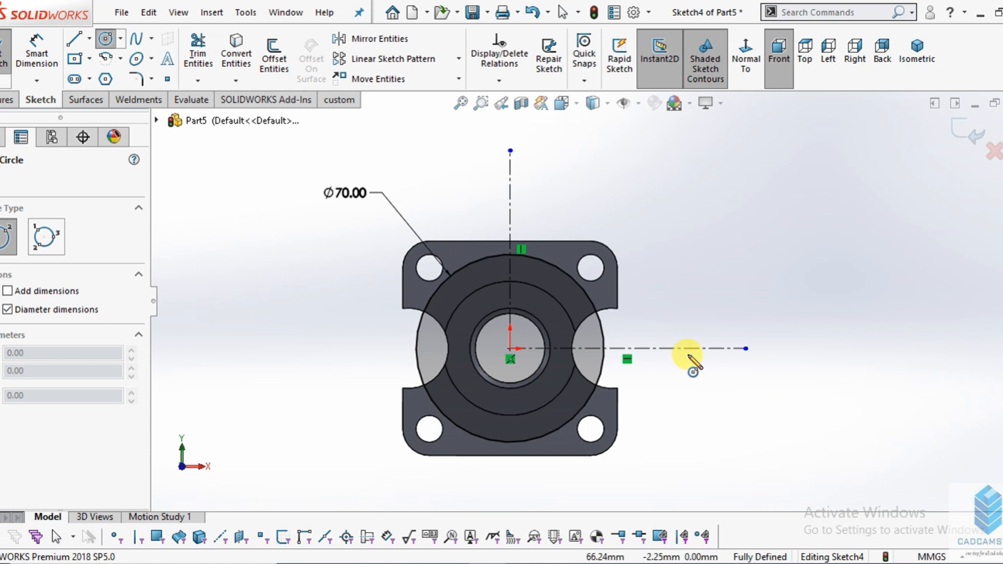
click(684, 348)
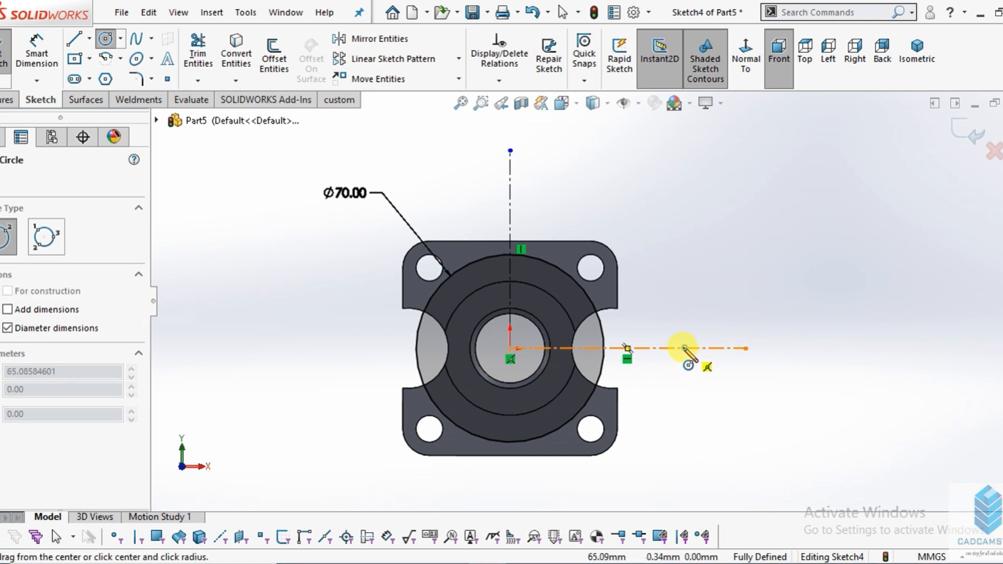
click(710, 391)
click(684, 348)
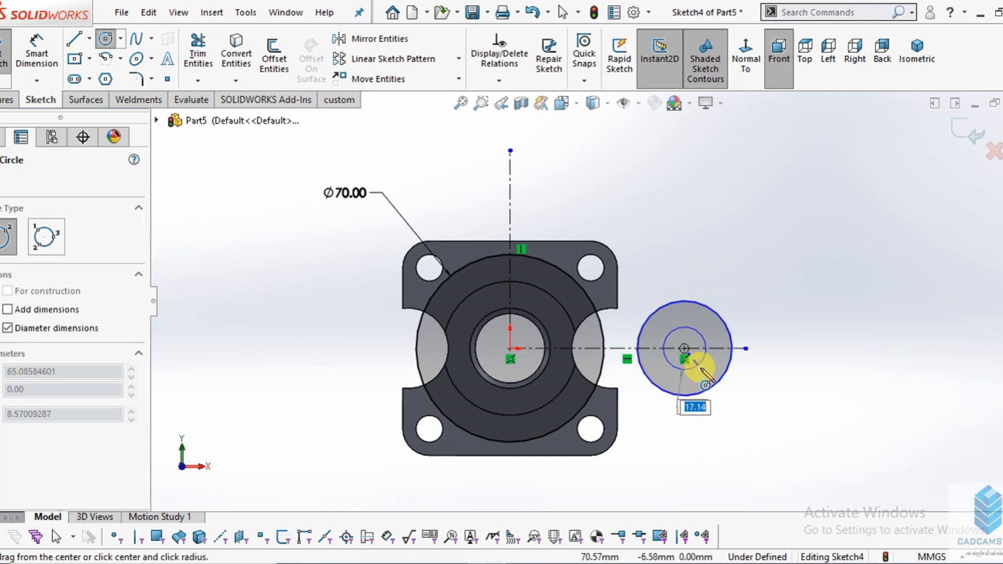
click(700, 367)
right_click(789, 257)
click(786, 262)
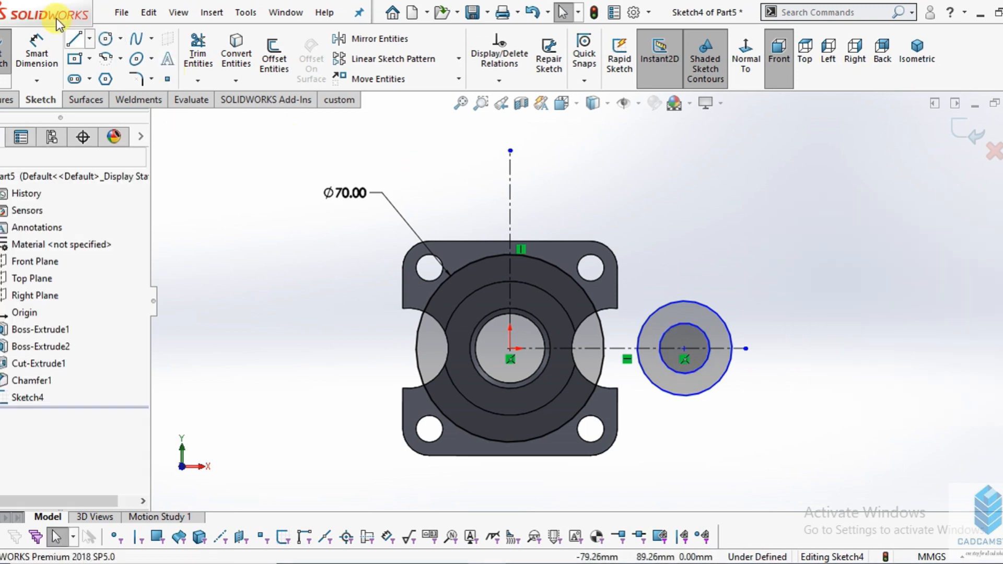
- Dimension the inner of the two concentric circles to a 14 mm diameter
click(37, 52)
click(706, 336)
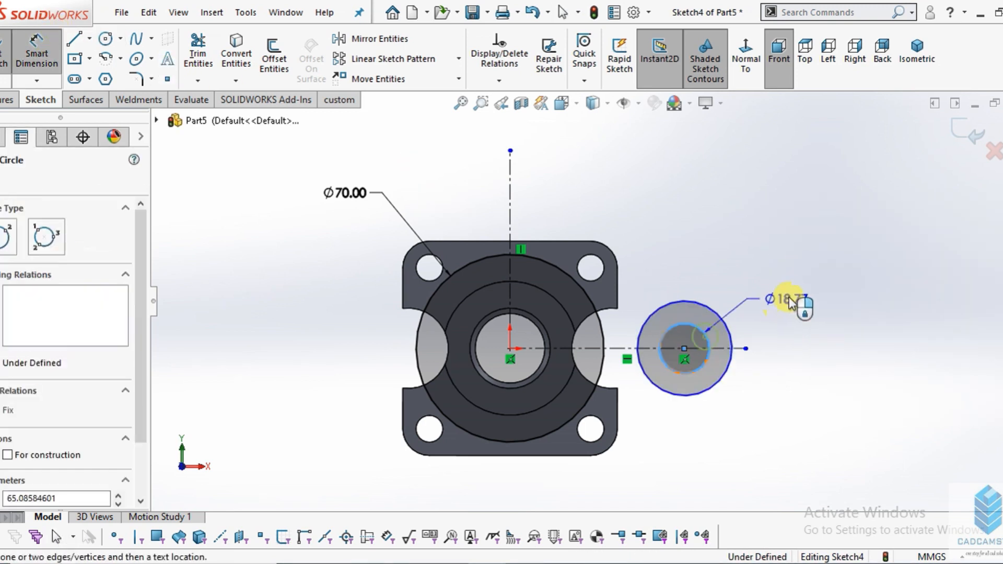
click(795, 298)
text(14)
key(Return)
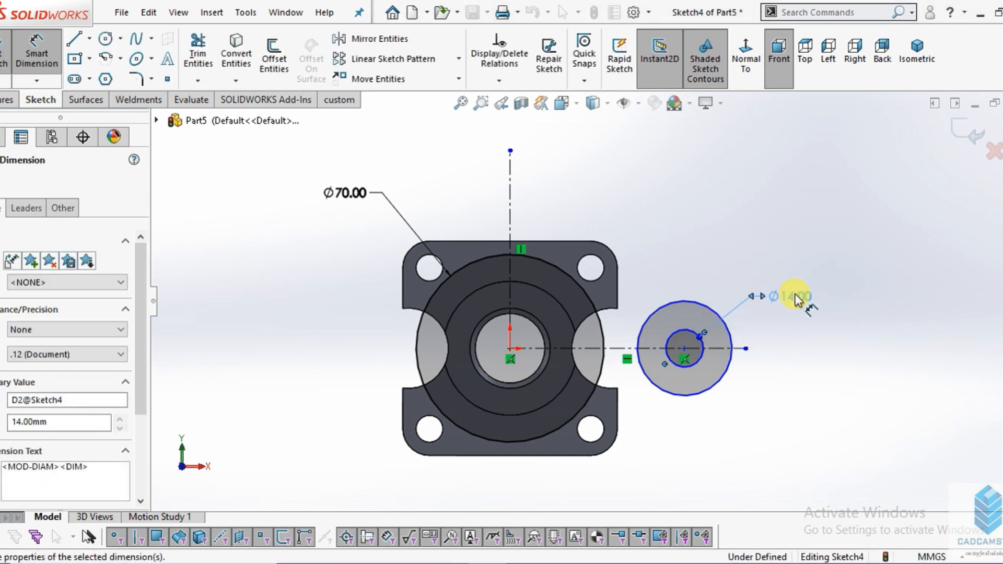
- Dimension the outer of the two concentric circles to a 30 mm diameter
click(710, 313)
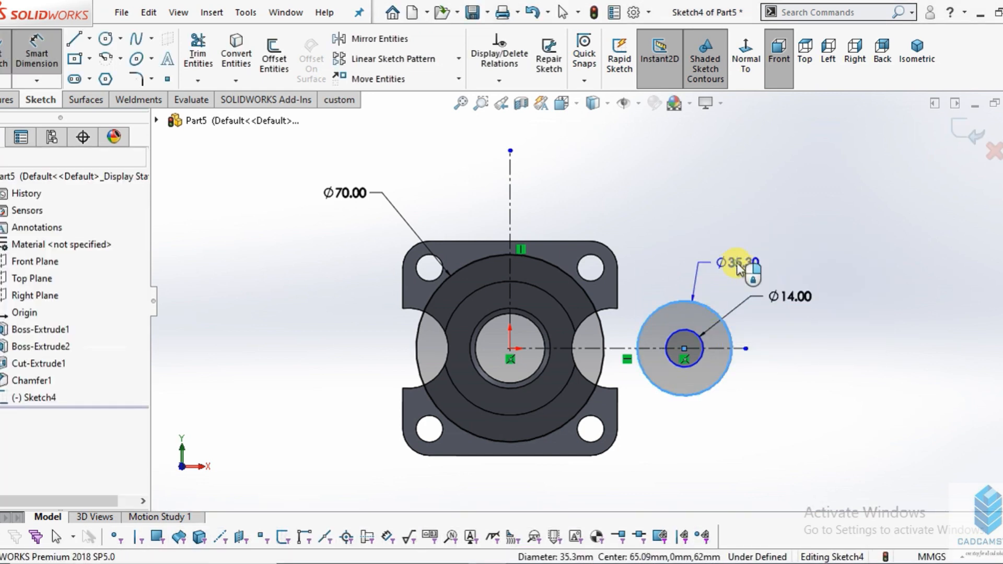
click(738, 264)
text(30)
key(Return)
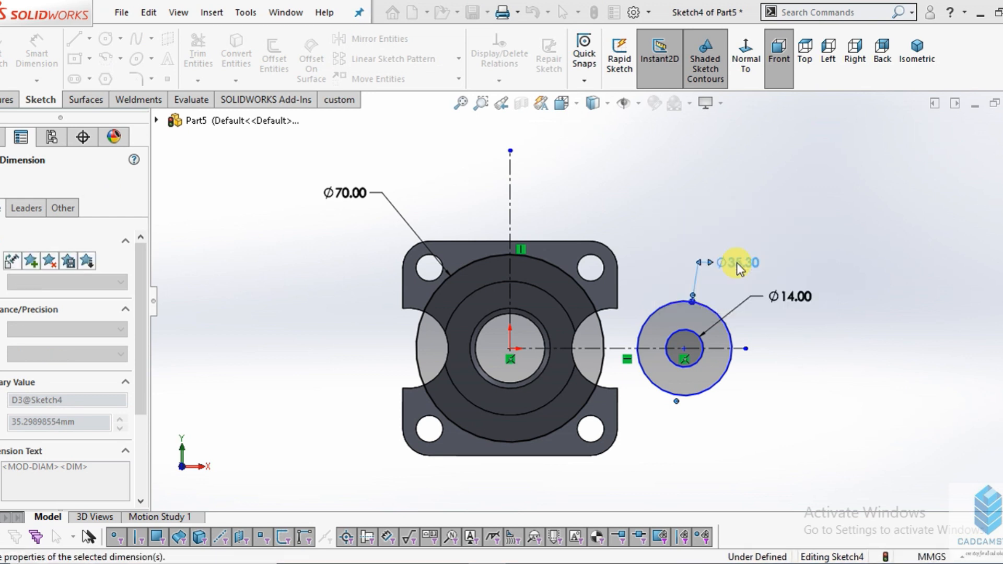
- Check the hole offset in the drawing and dimension the concentric circles' centre 50 mm horizontally from the origin
click(430, 563)
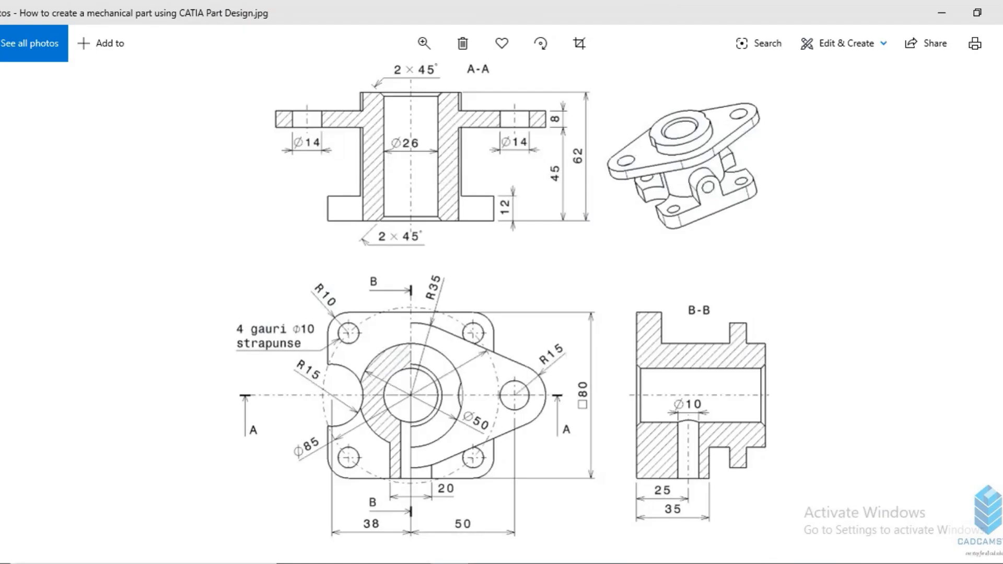
click(431, 563)
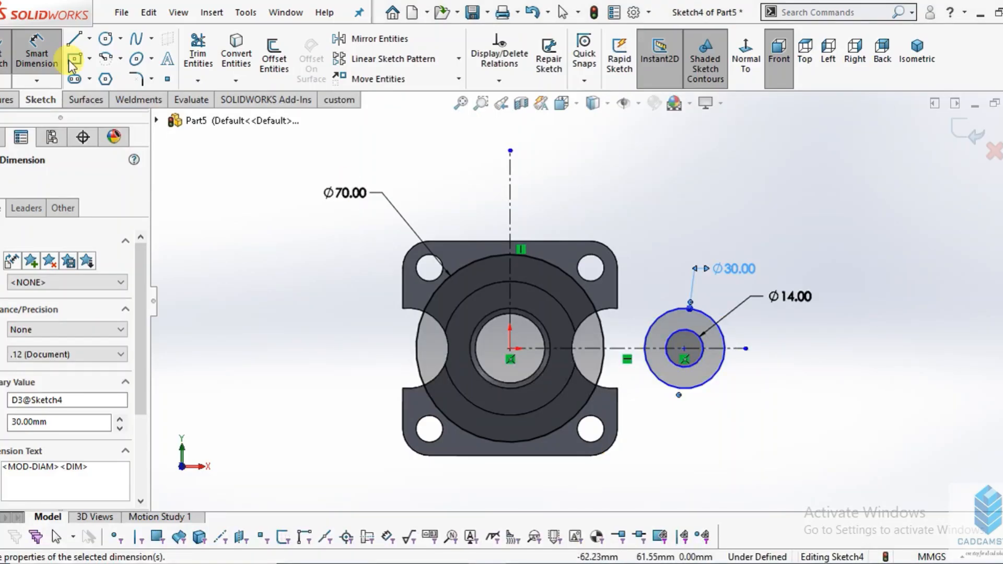
click(511, 351)
click(683, 347)
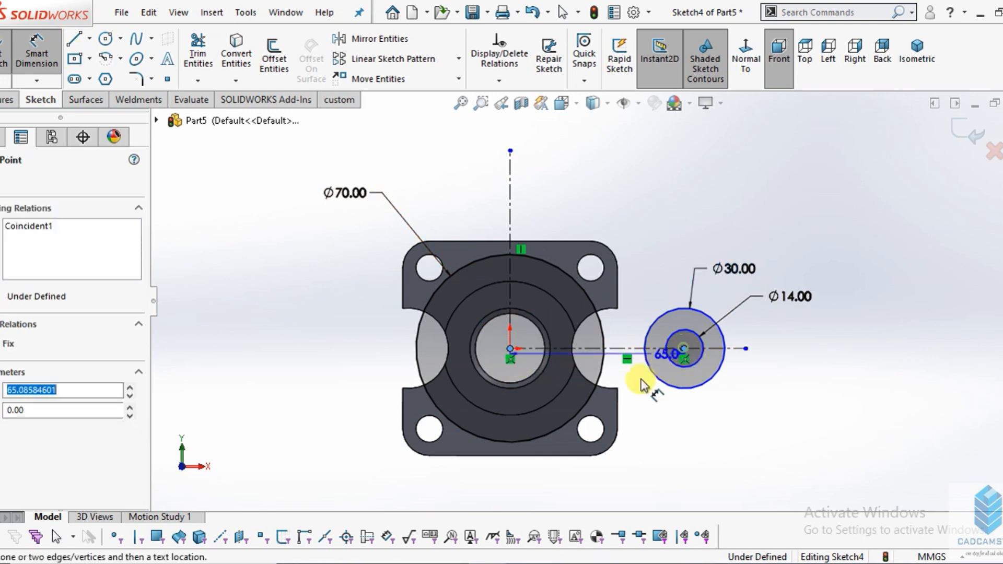
scroll(591, 442, up, 2)
click(580, 448)
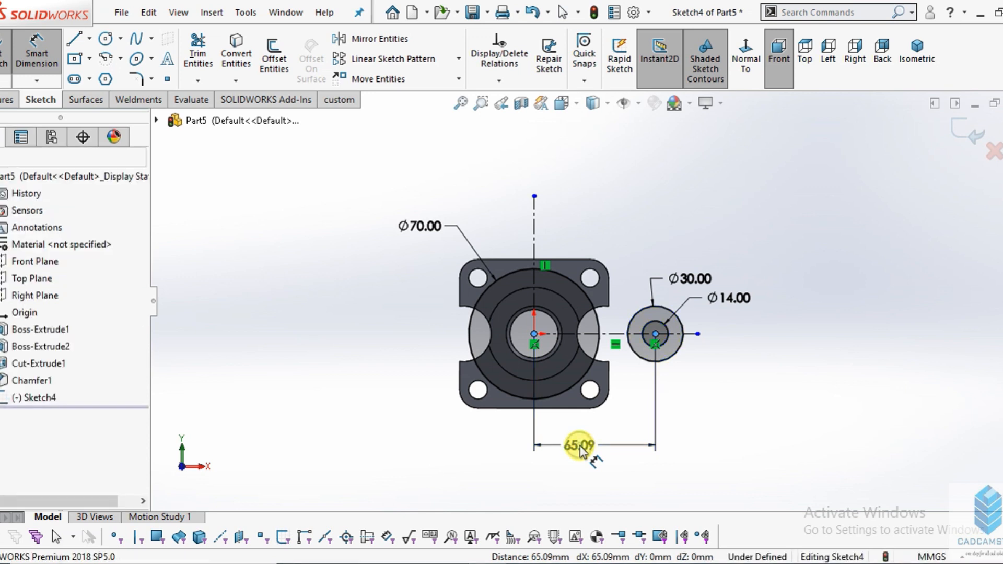
key(alt+Tab)
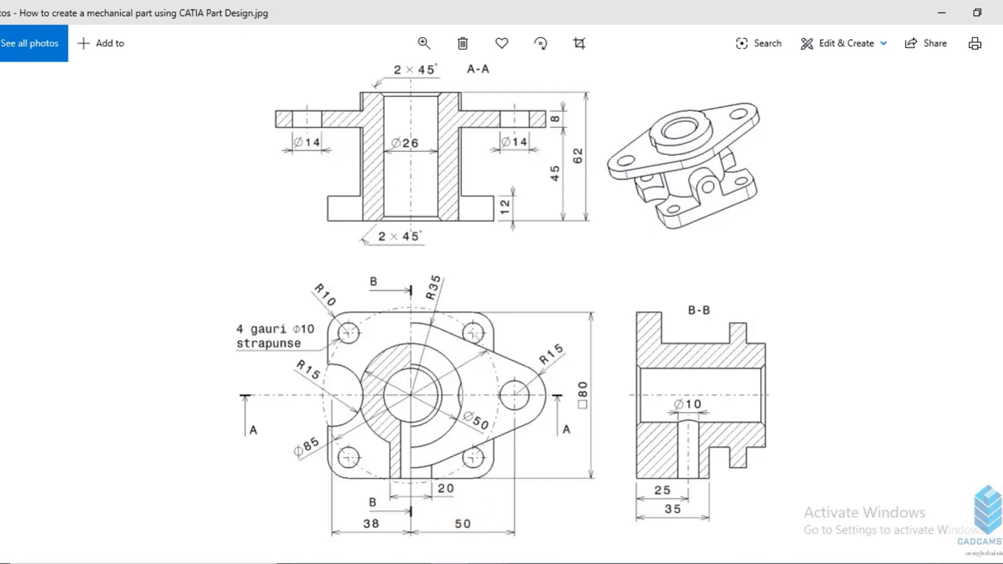
key(alt+Tab)
text(50)
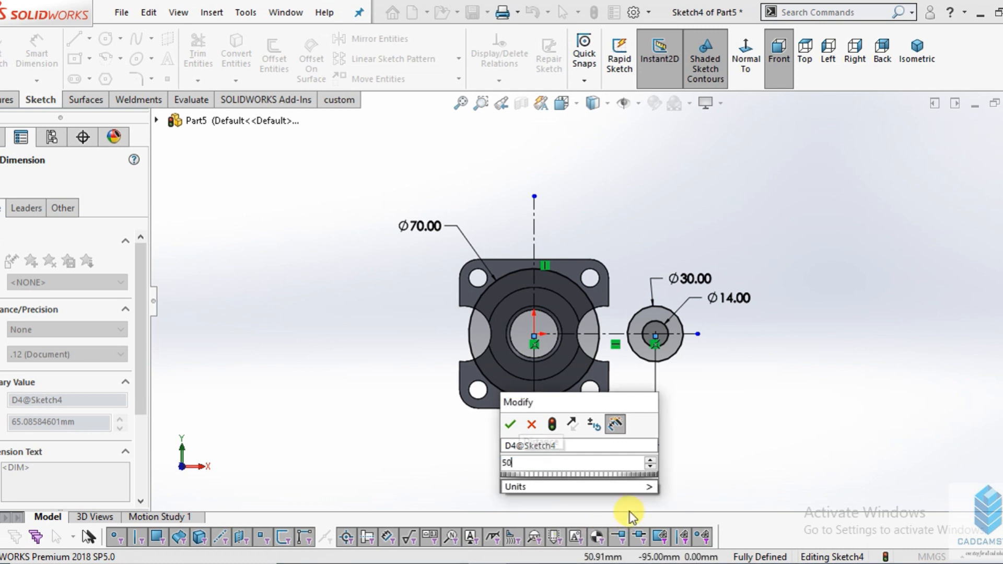
key(Return)
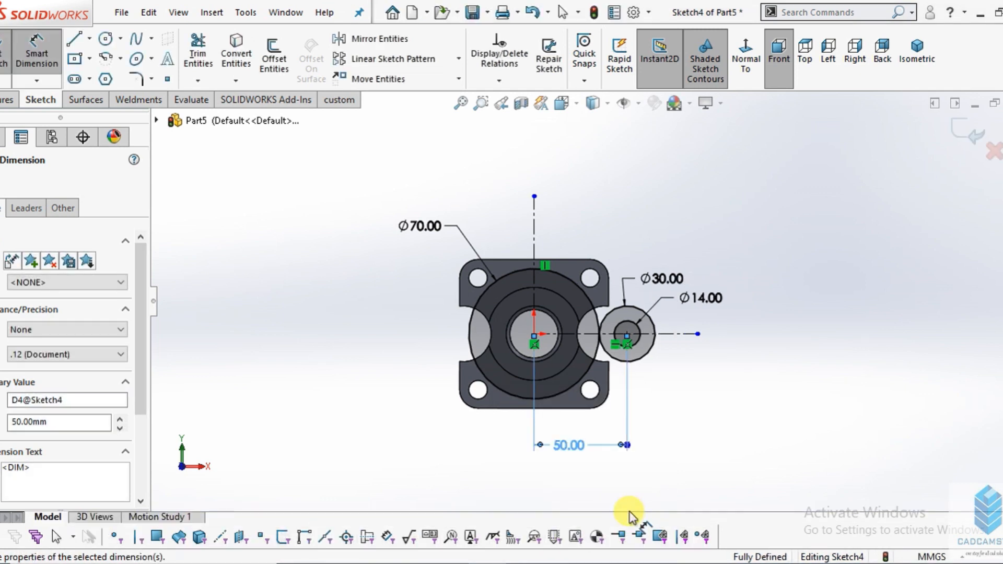
key(Escape)
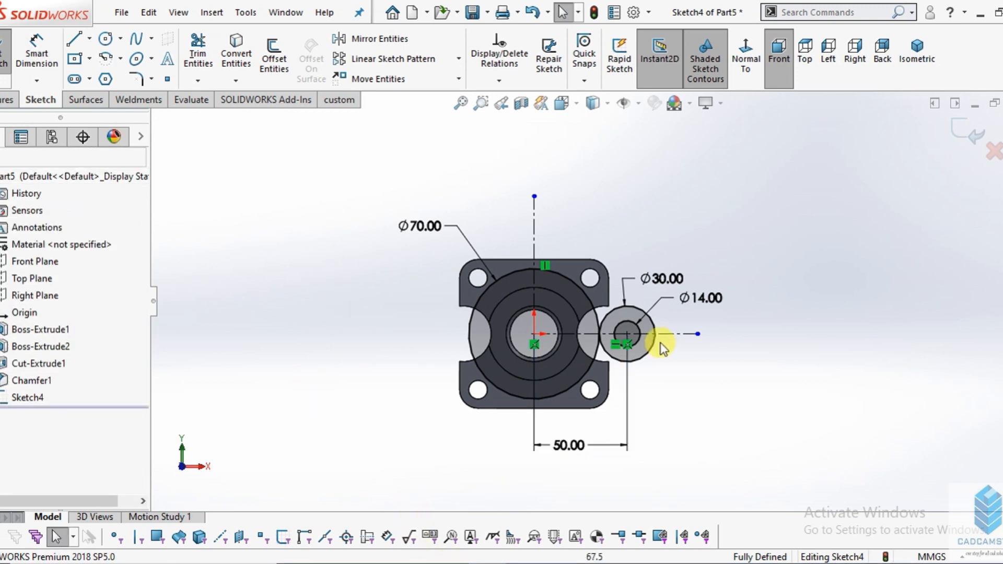
- Draw a line tangent to the 70 mm and 30 mm circles along their upper side
scroll(621, 339, down, 5)
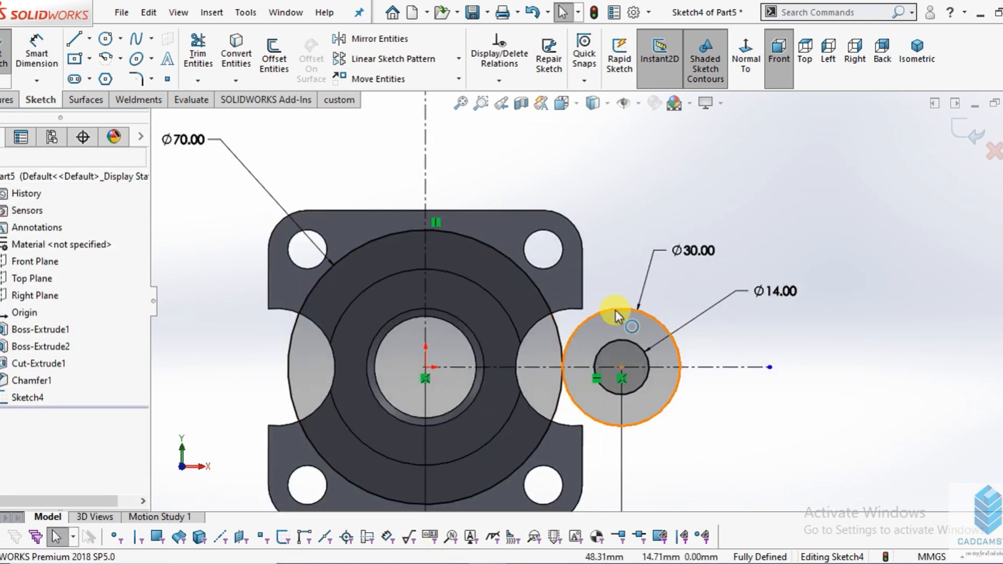
click(80, 46)
scroll(463, 286, up, 3)
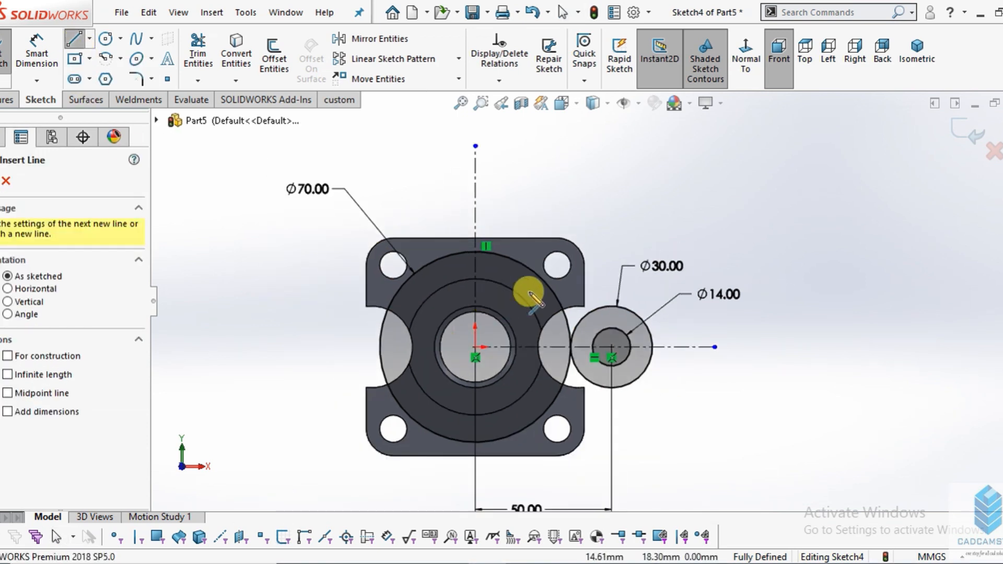
scroll(541, 293, down, 5)
click(468, 230)
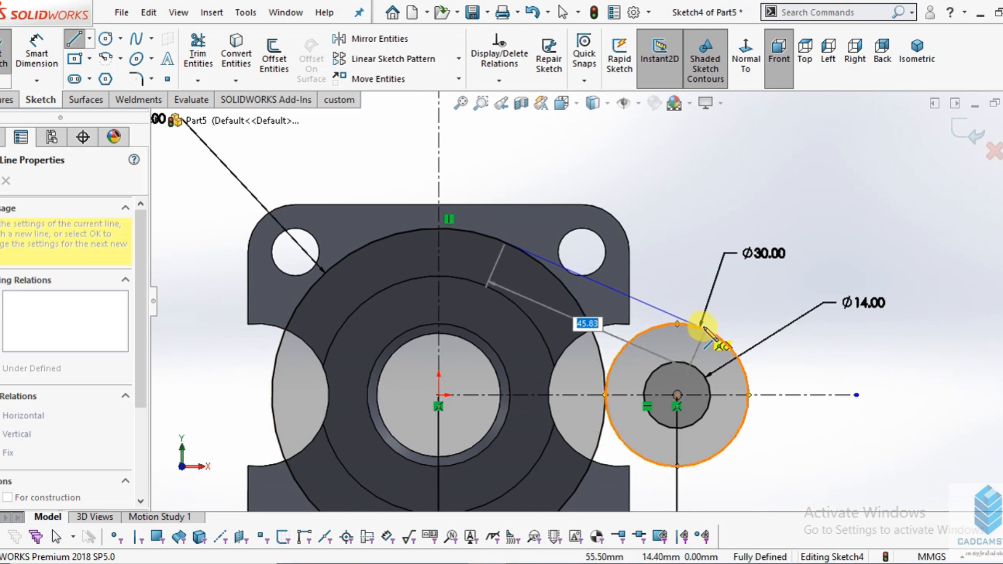
click(724, 340)
right_click(835, 277)
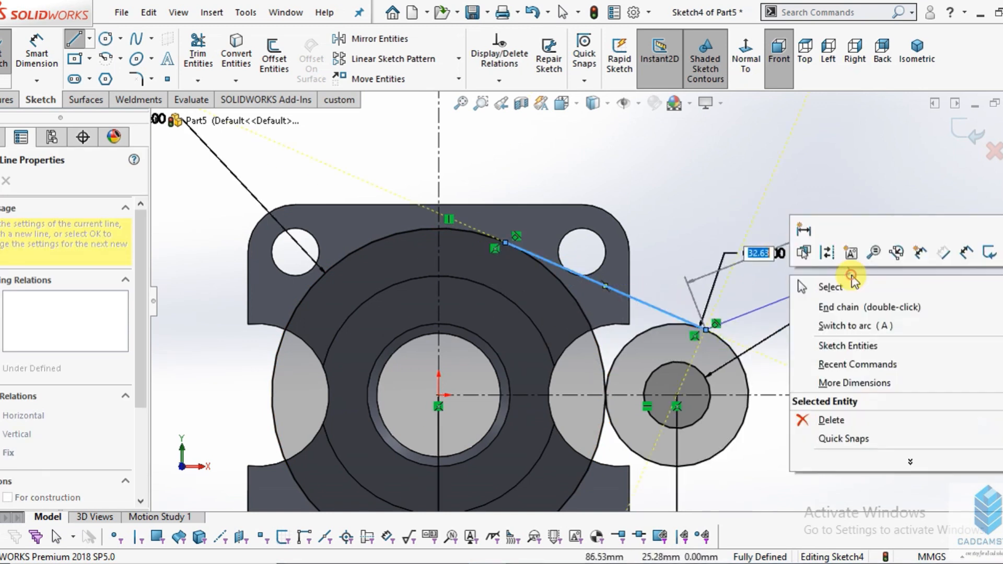
click(856, 287)
scroll(428, 294, up, 2)
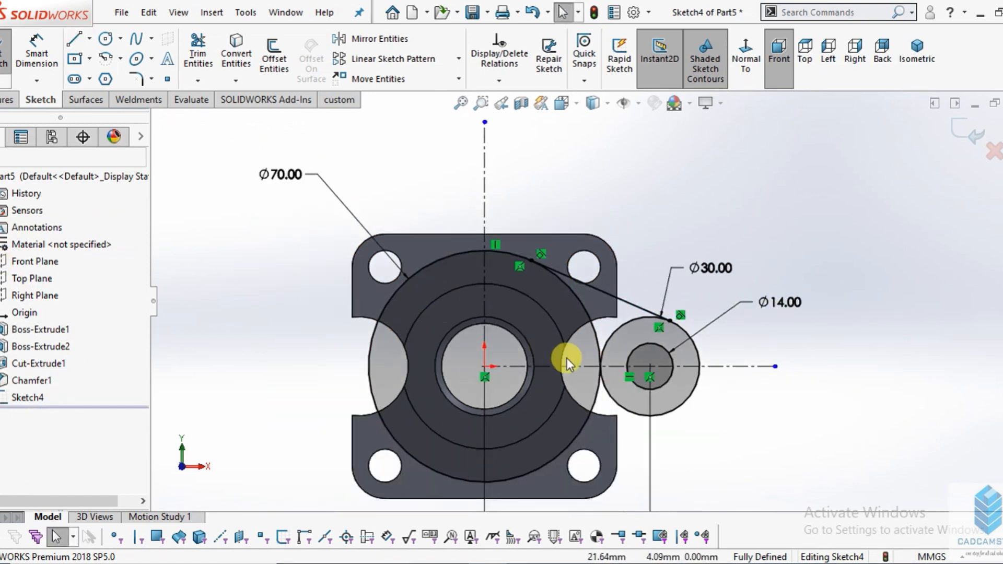
- Trim the 70 mm and 30 mm circles' inner arcs between the tangent line and the horizontal centerline
scroll(571, 358, down, 2)
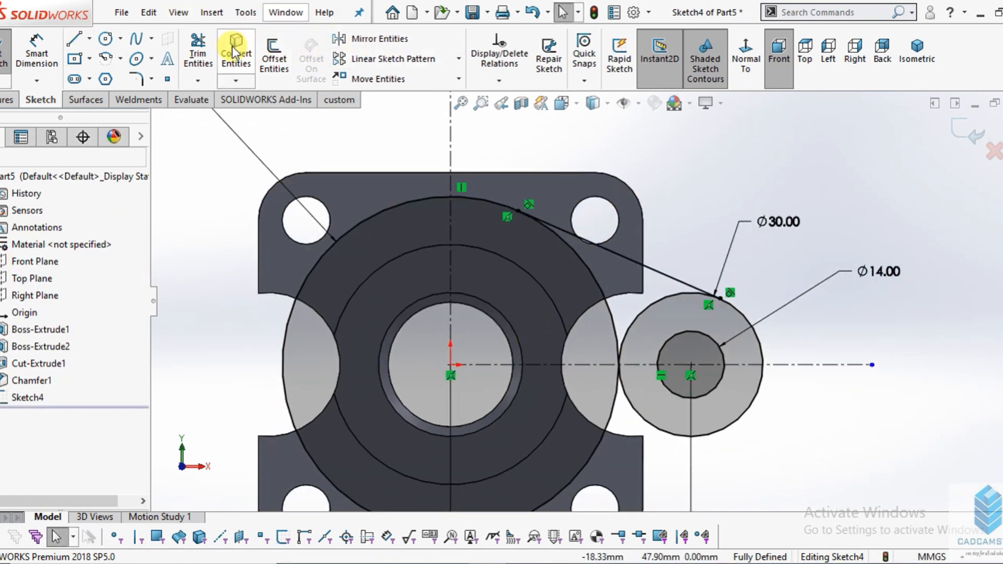
click(199, 55)
scroll(570, 277, down, 3)
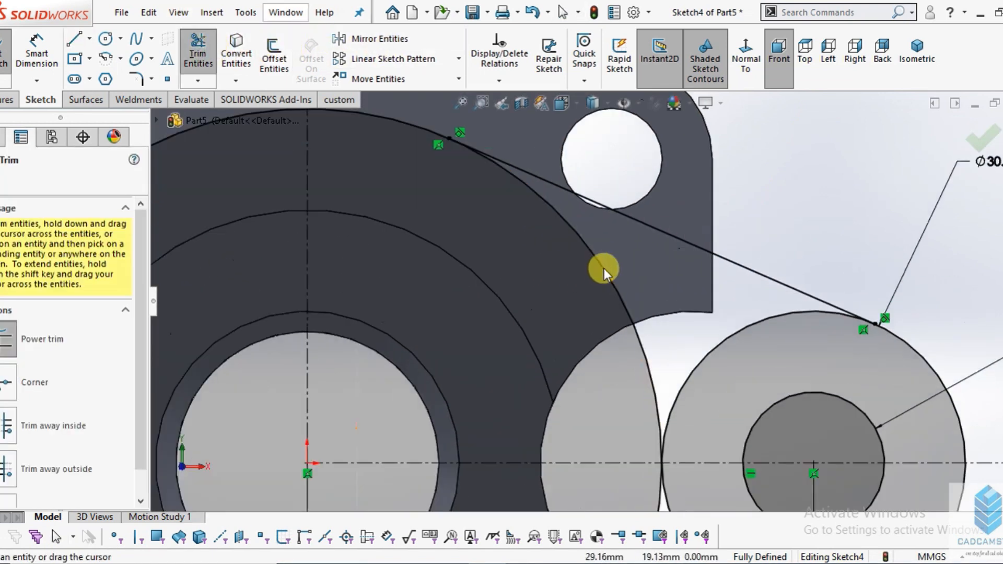
scroll(603, 269, up, 2)
scroll(626, 325, up, 2)
scroll(601, 298, down, 3)
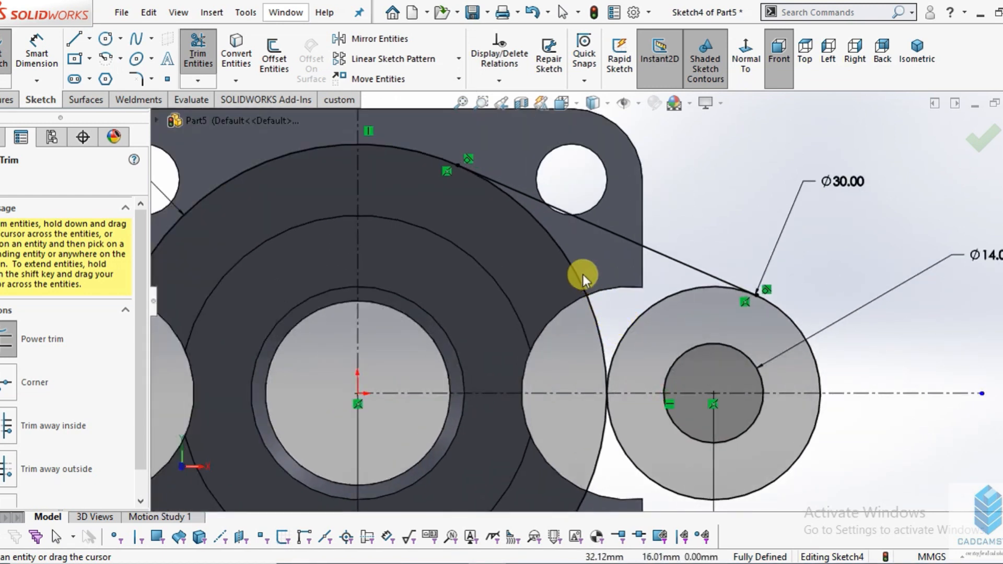
scroll(570, 291, up, 2)
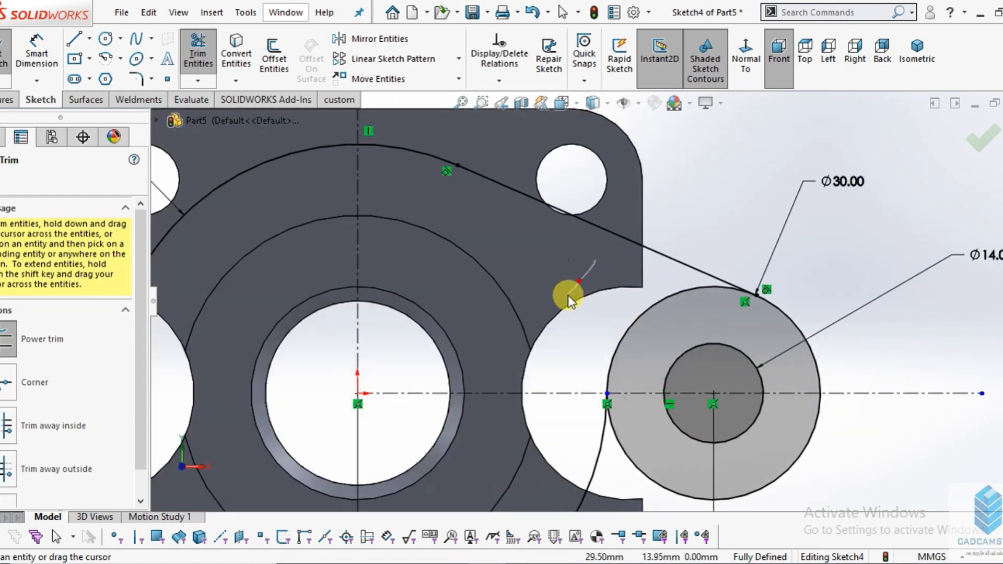
scroll(590, 299, up, 2)
scroll(589, 299, down, 2)
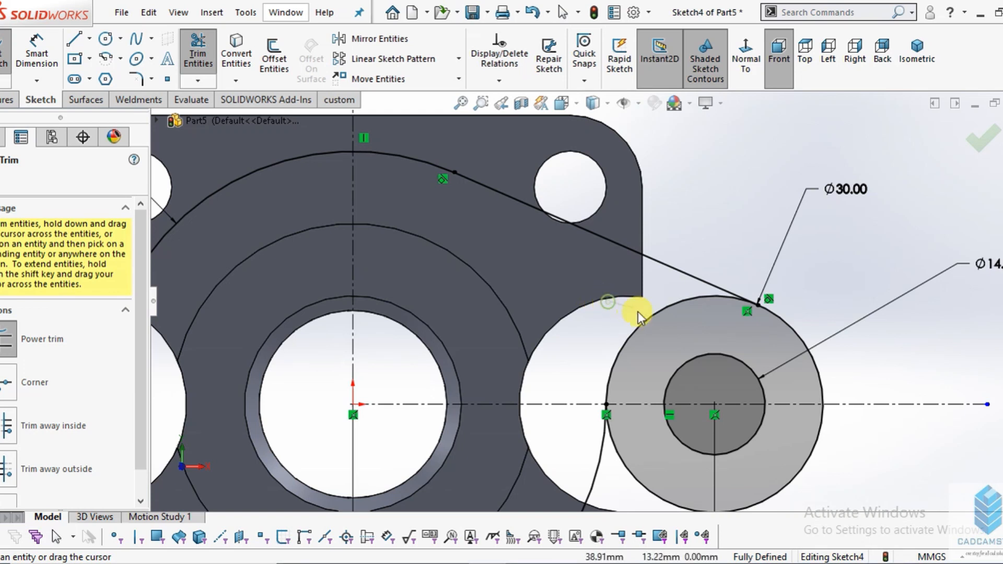
click(613, 311)
scroll(624, 320, up, 2)
scroll(622, 391, down, 1)
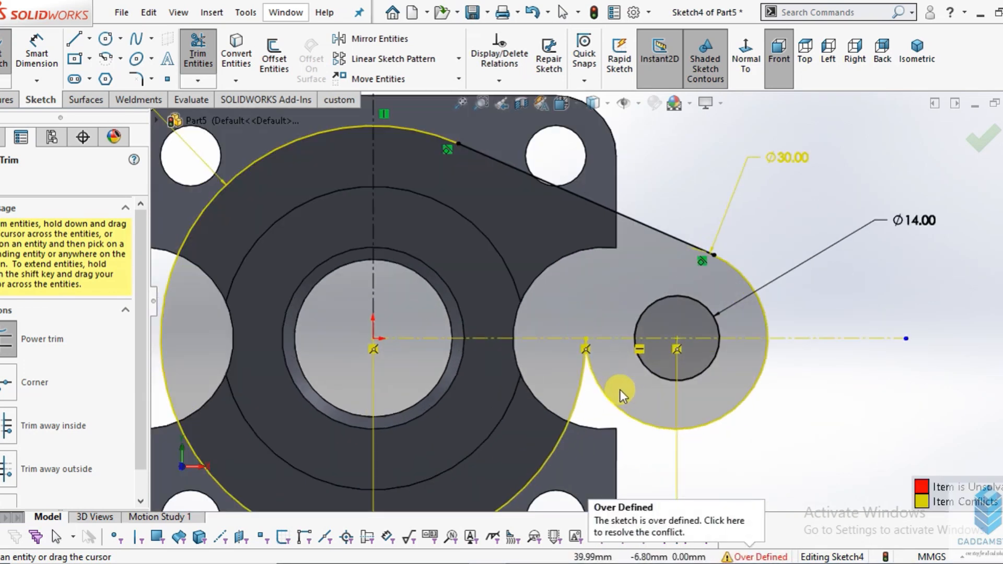
- Trim the left and lower arcs of the 70 mm circle, keeping the arc from the vertical centerline to the tangent line
scroll(620, 390, up, 1)
scroll(559, 421, down, 1)
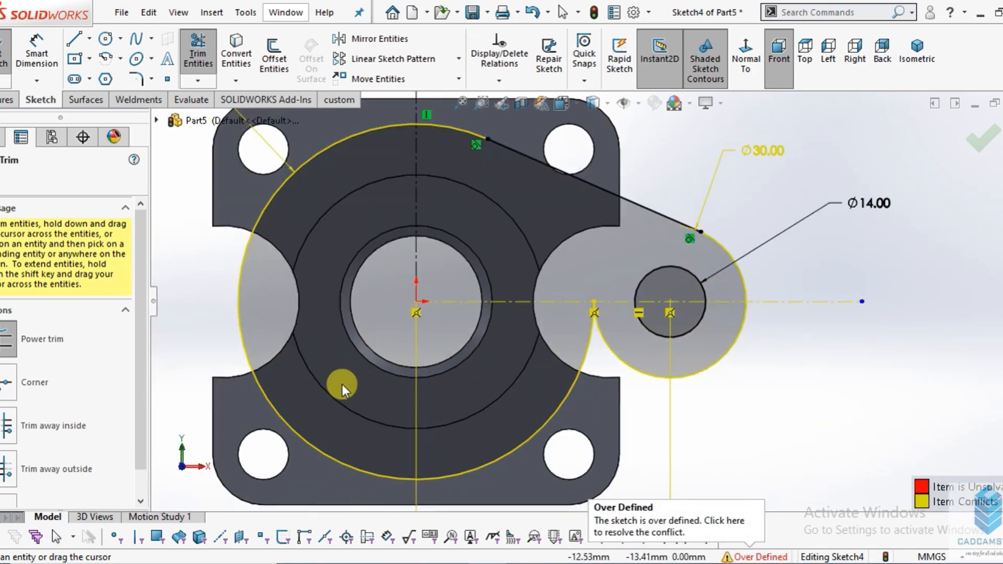
drag(328, 403, 305, 458)
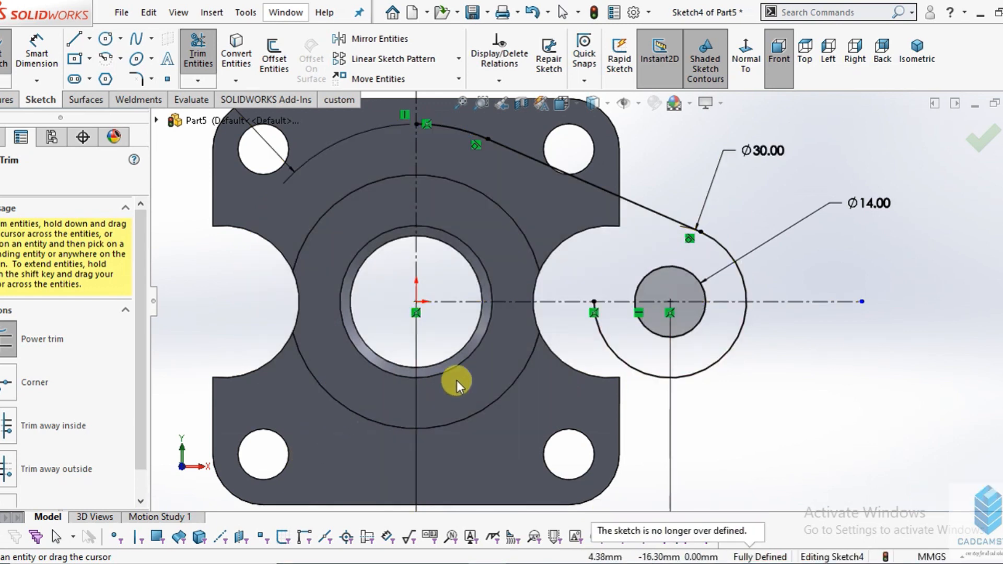
scroll(520, 341, up, 1)
scroll(567, 306, down, 2)
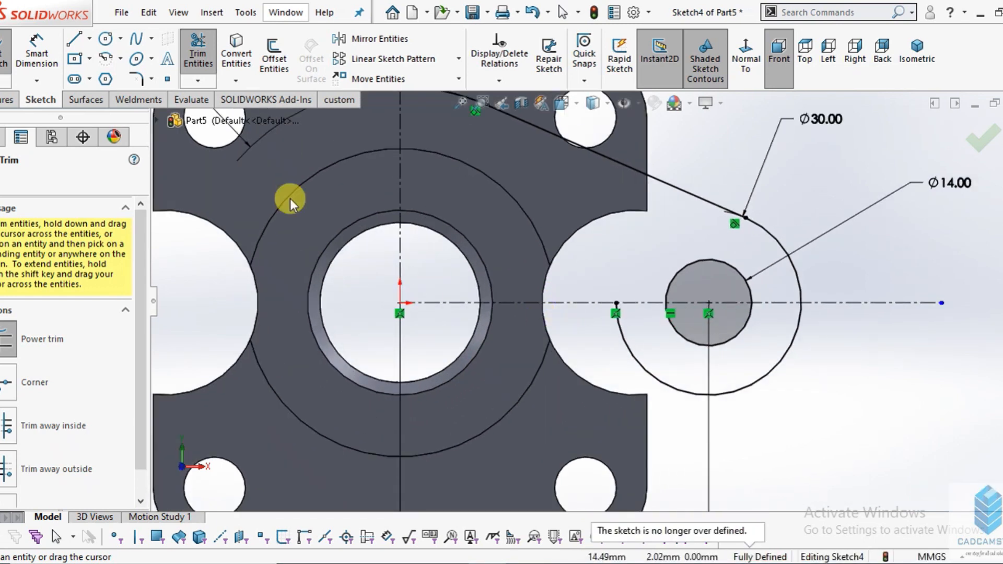
click(90, 38)
click(110, 77)
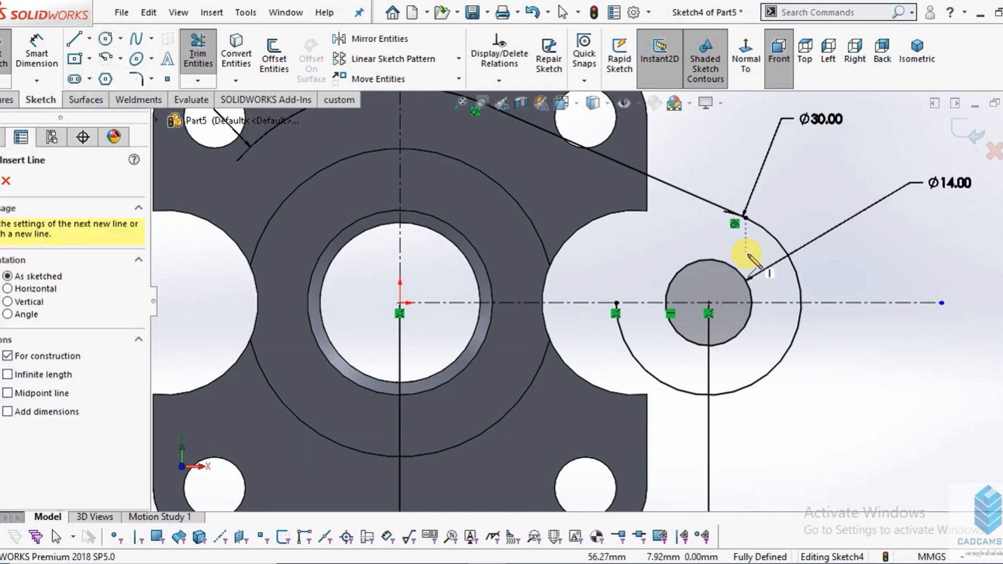
click(709, 306)
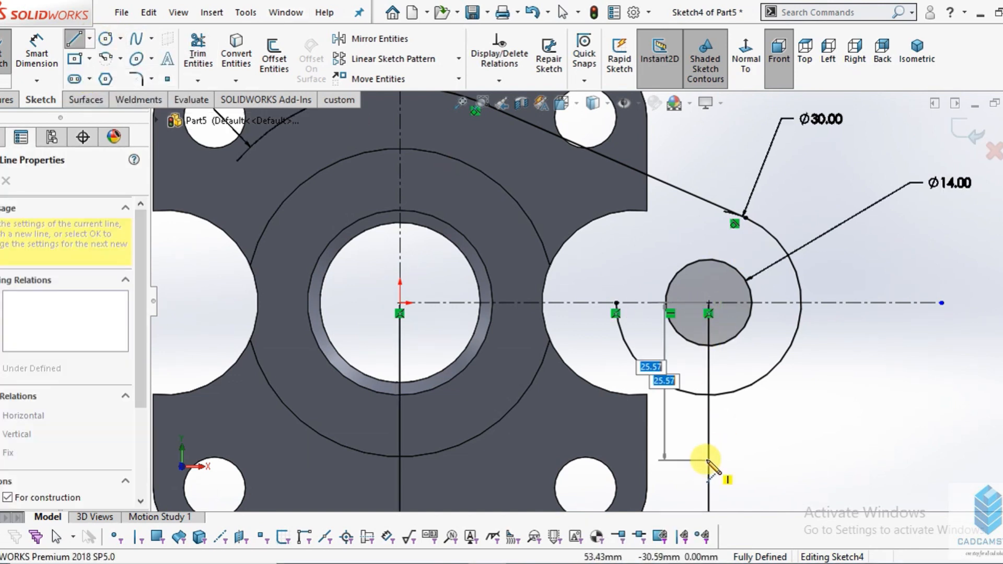
scroll(700, 463, up, 2)
right_click(789, 361)
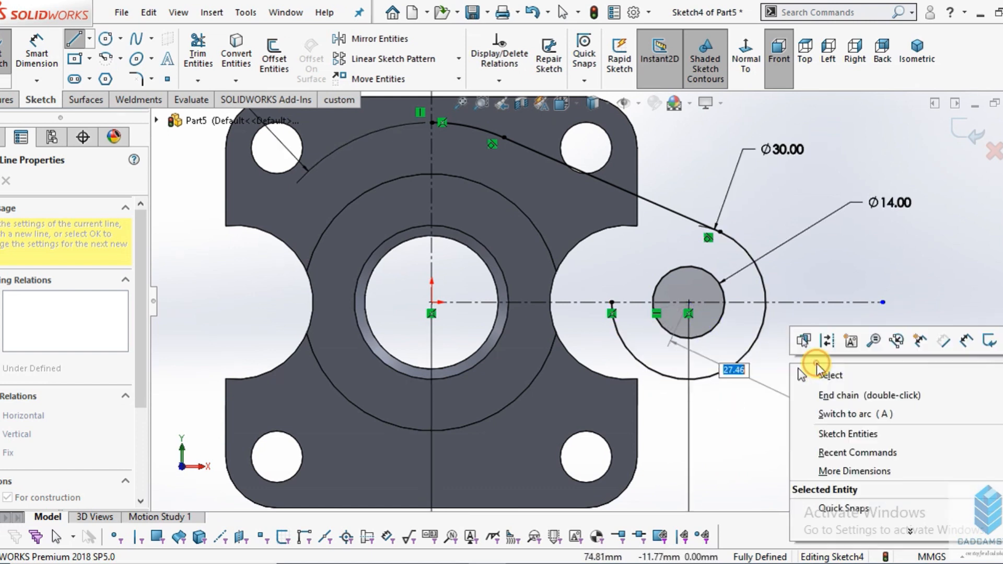
click(822, 373)
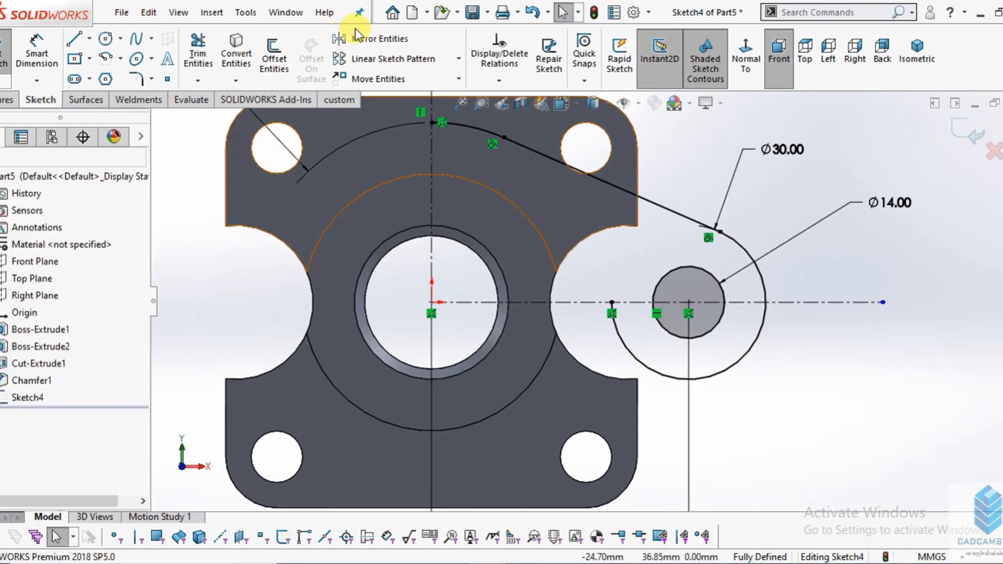
- Trim away the halves of the 30 mm and 14 mm circles below the horizontal centerline, keeping their upper arcs
click(198, 54)
scroll(589, 241, down, 3)
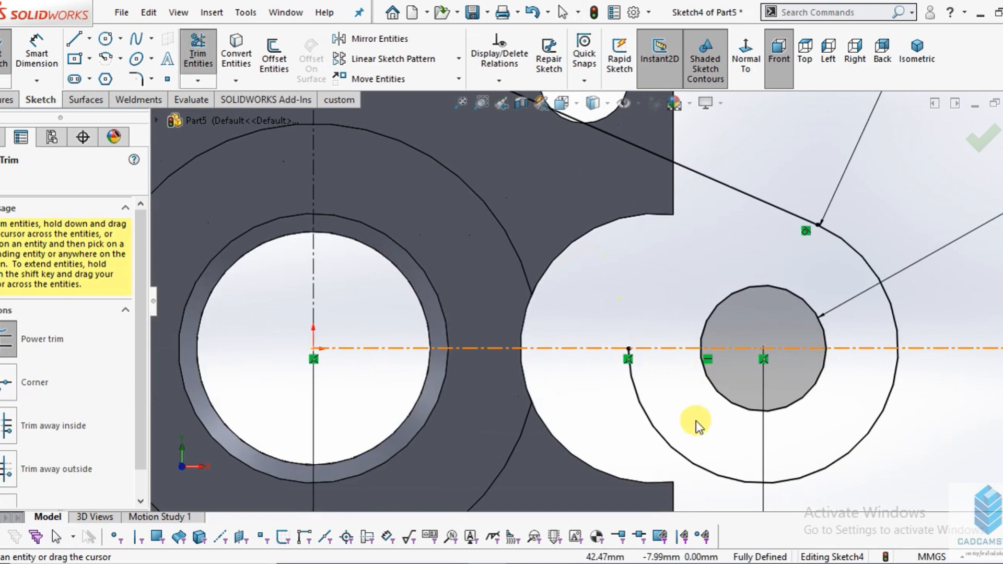
click(708, 469)
scroll(795, 384, down, 5)
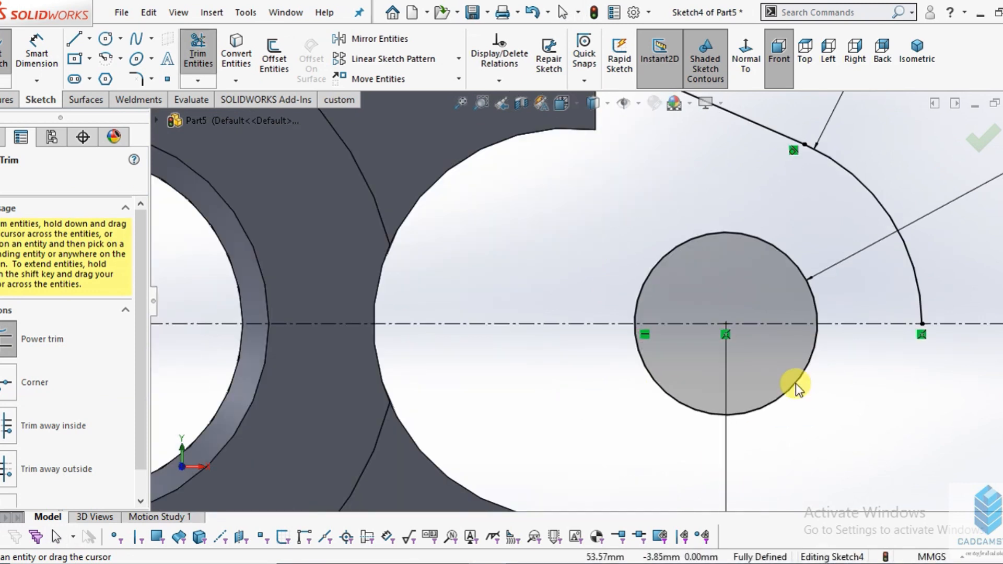
mouse_move(834, 428)
mouse_down()
mouse_move(761, 385)
mouse_move(777, 387)
mouse_up()
scroll(762, 370, up, 5)
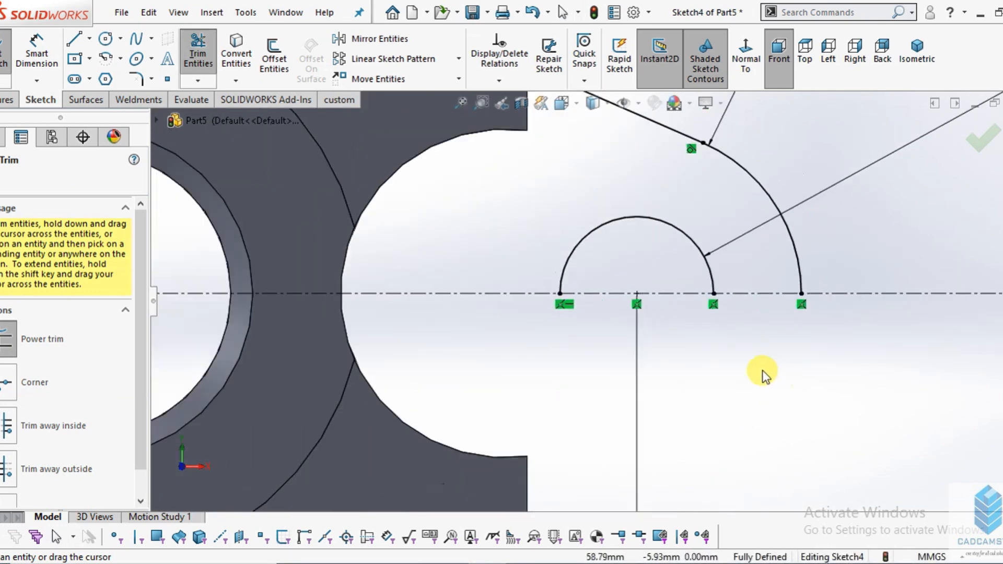
scroll(789, 337, up, 3)
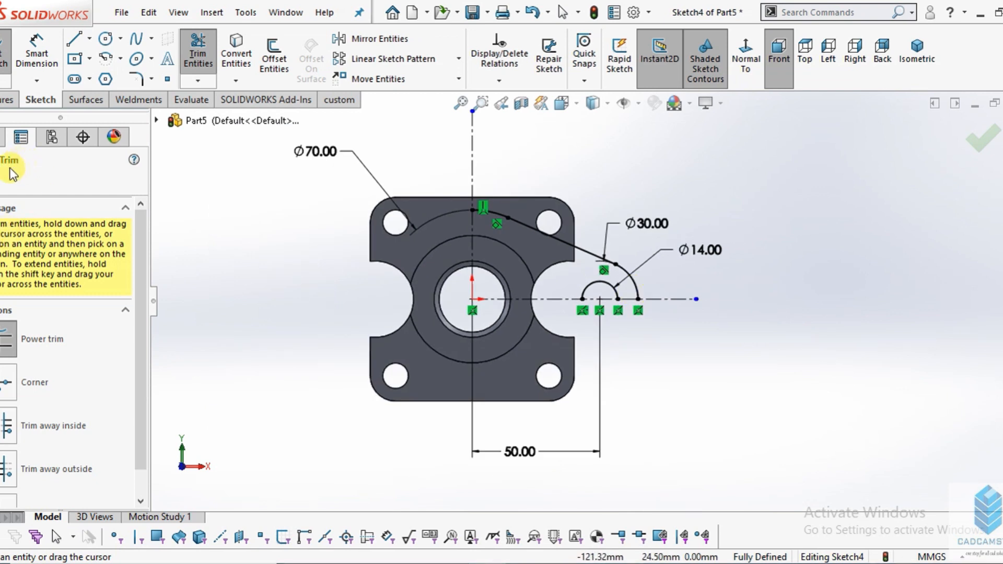
key(Escape)
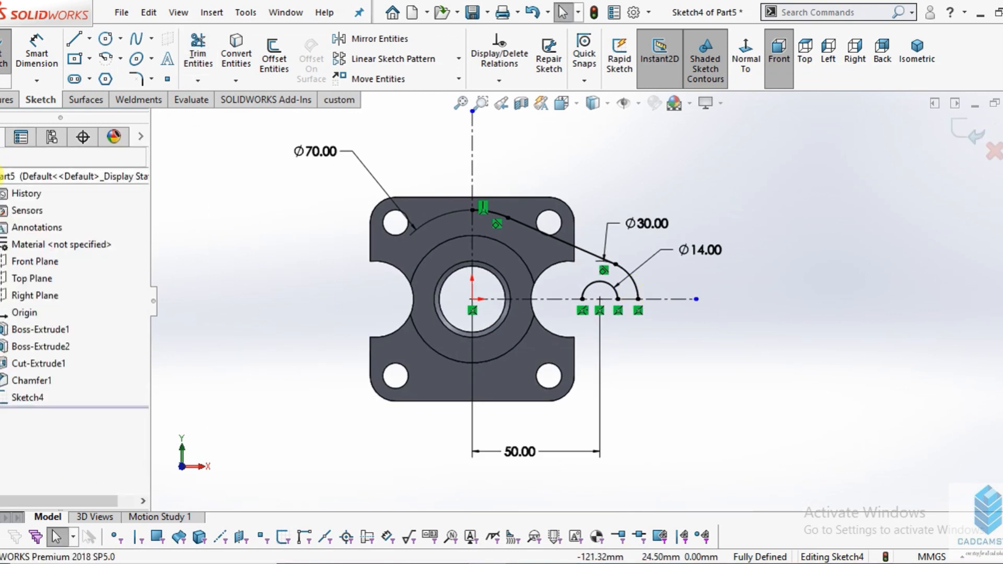
- Mirror the 70 mm arc, tangent line, 30 mm end arc and 14 mm hole arc about the horizontal centerline
click(377, 42)
scroll(481, 224, down, 3)
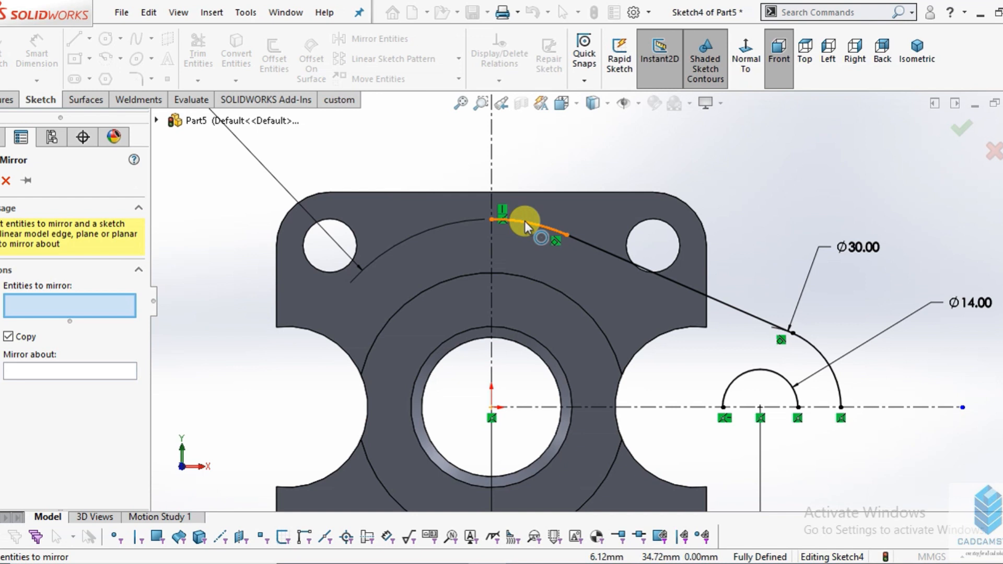
click(524, 220)
click(609, 254)
click(835, 368)
click(790, 380)
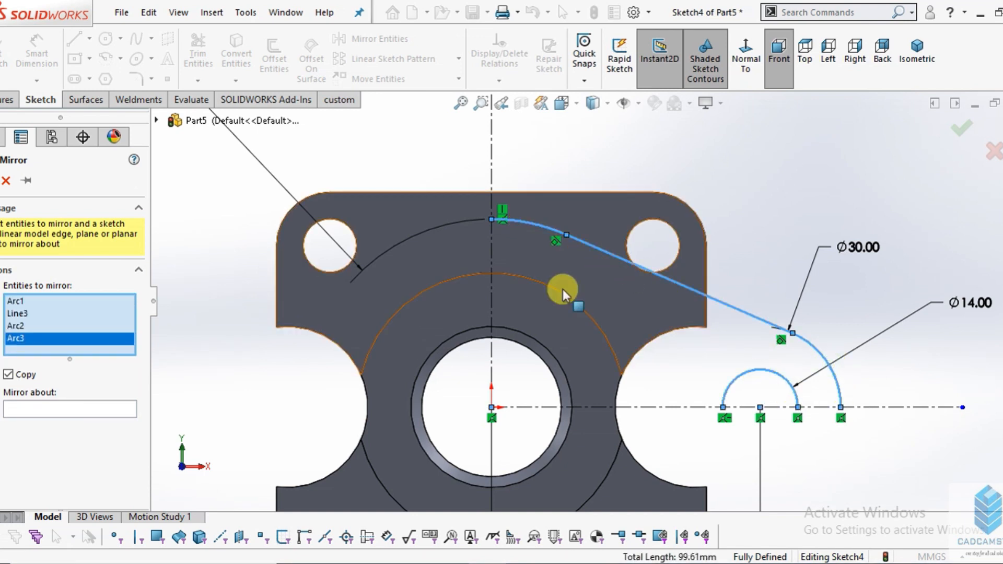
scroll(563, 295, up, 2)
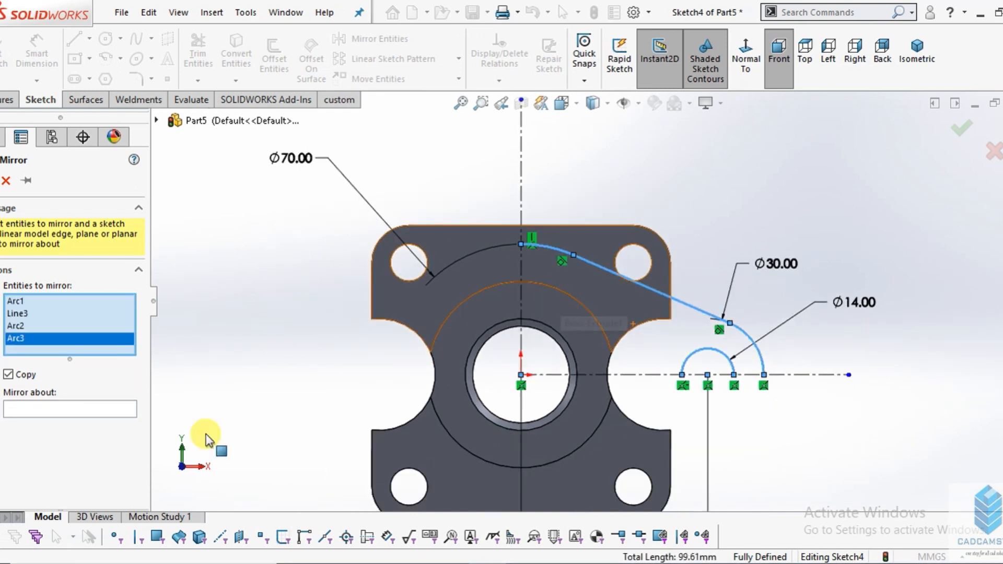
click(45, 409)
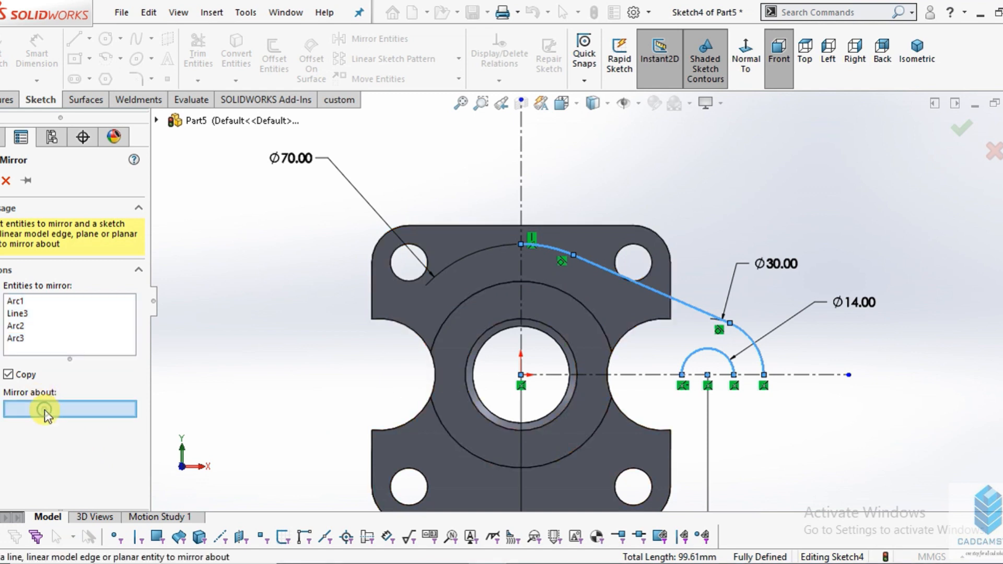
click(576, 381)
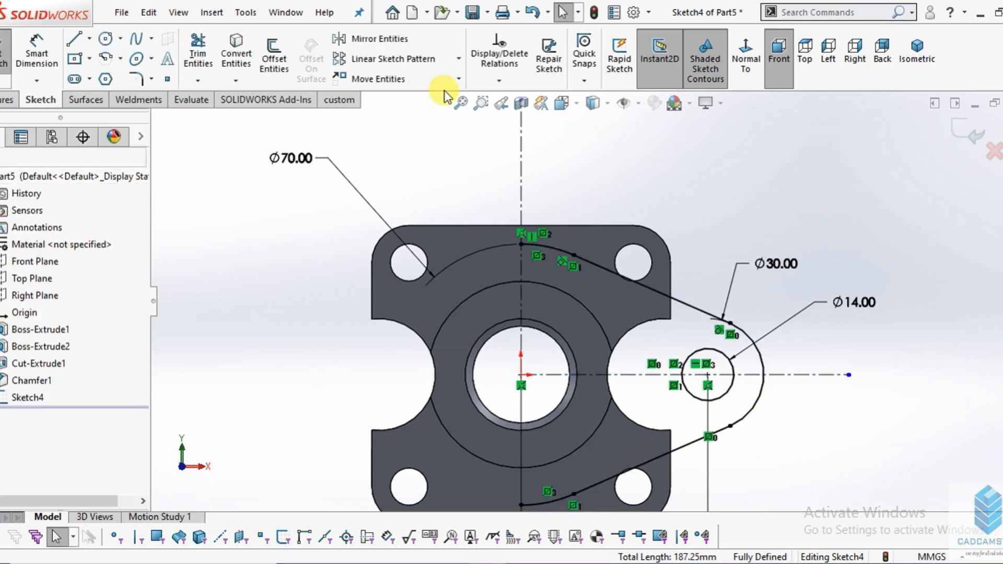
- Mirror the arcs and both tangent lines of the half profile, including the 14 mm hole, about the vertical centerline
click(397, 40)
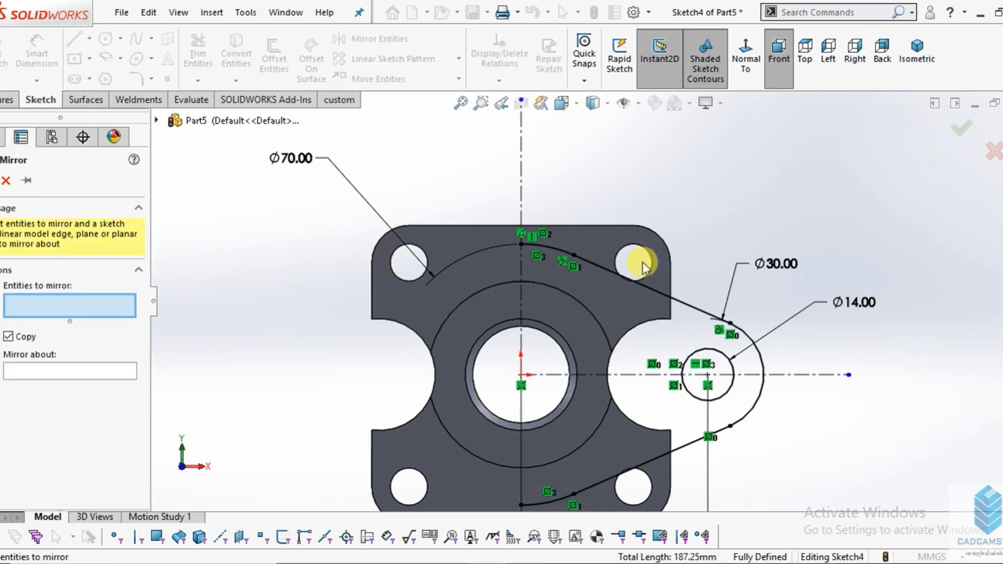
click(609, 271)
click(567, 259)
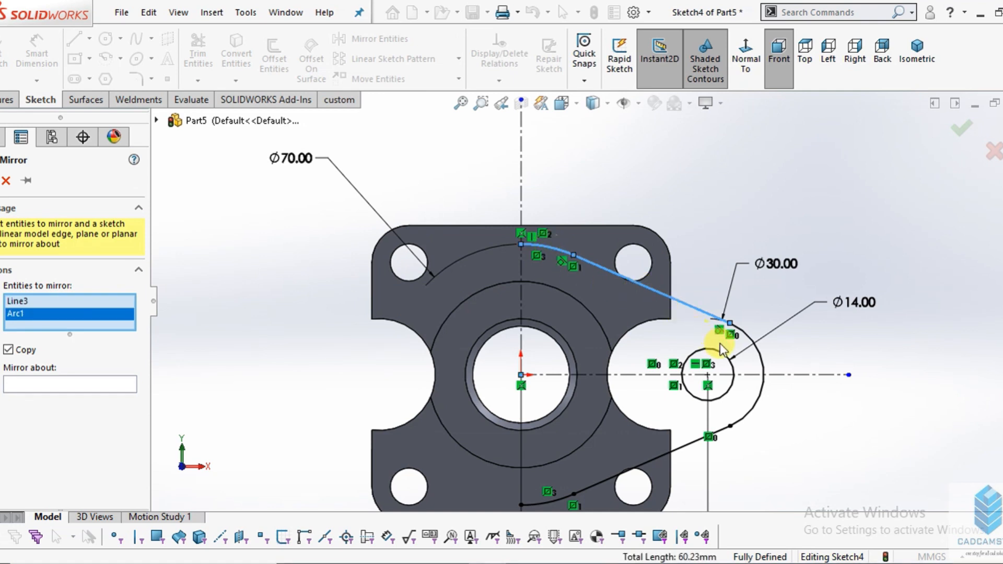
click(746, 335)
click(734, 368)
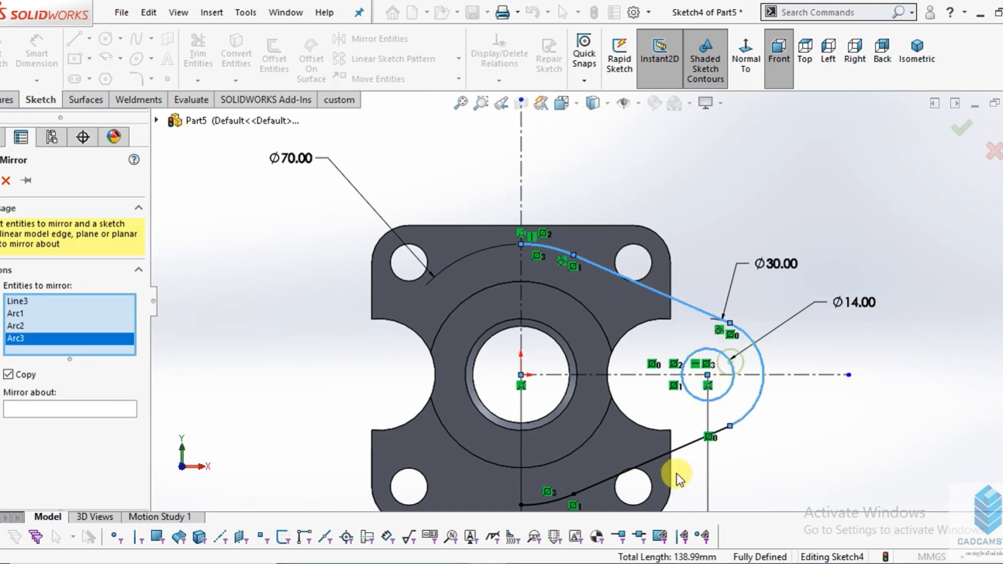
click(669, 451)
click(555, 499)
key(f)
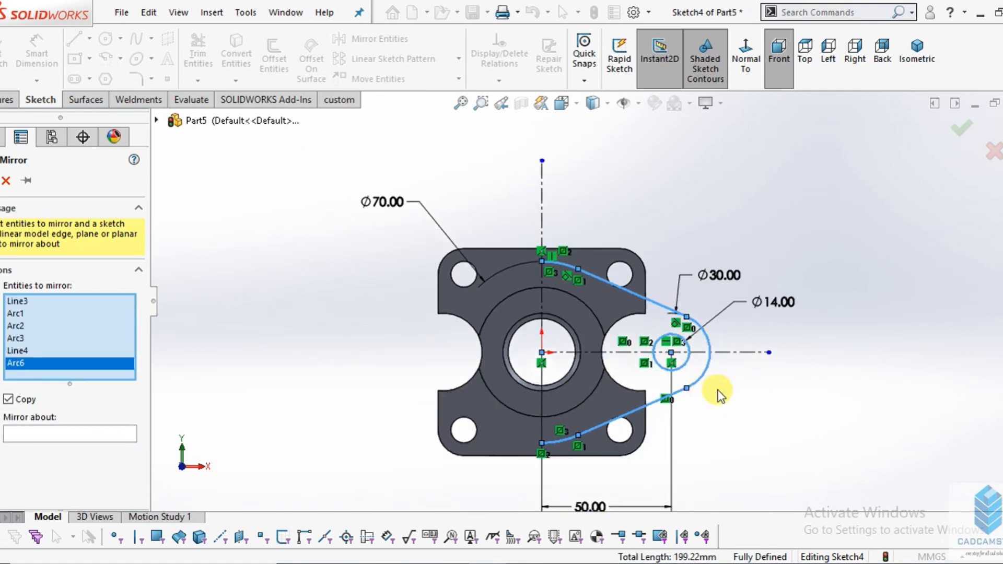
click(23, 433)
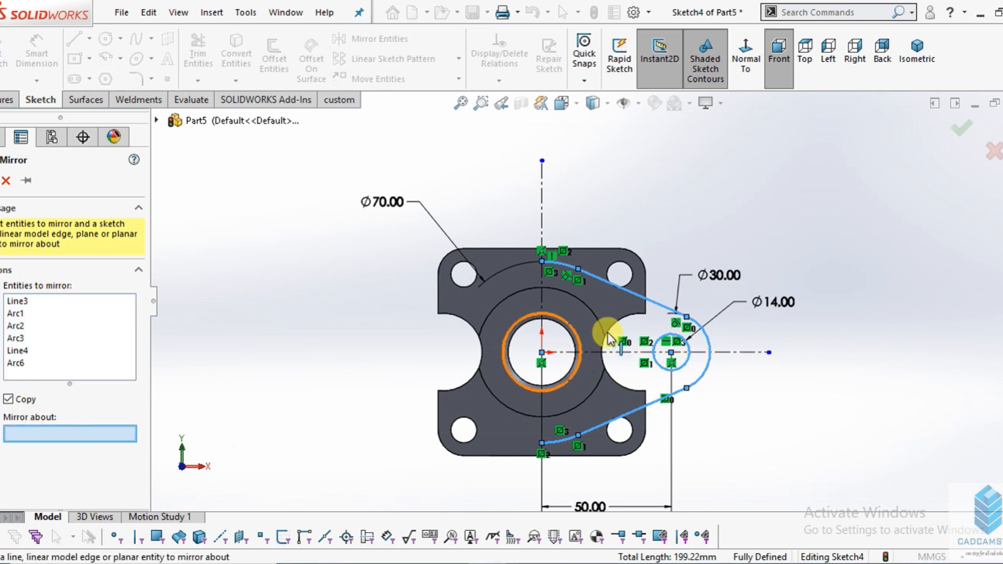
click(540, 215)
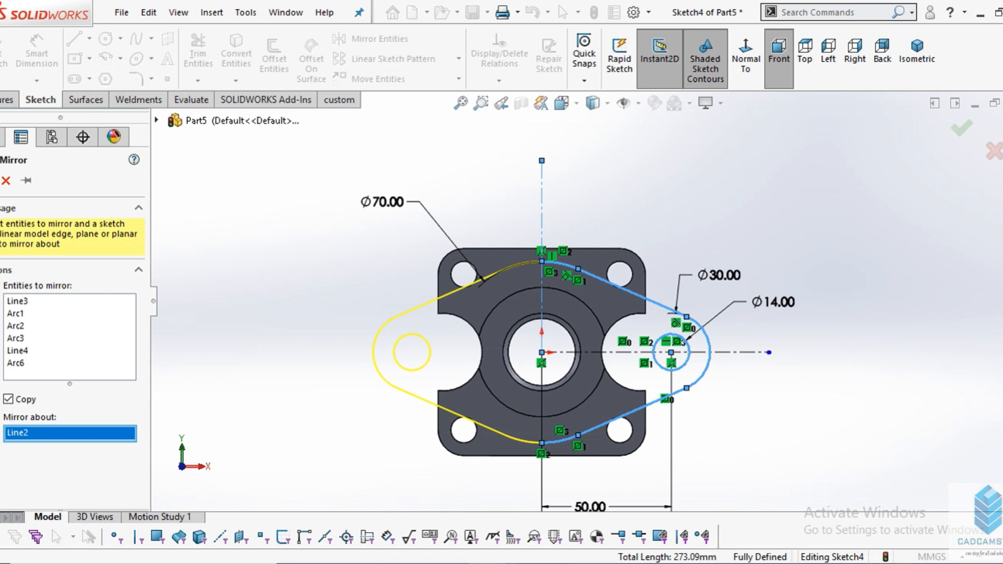
click(0, 180)
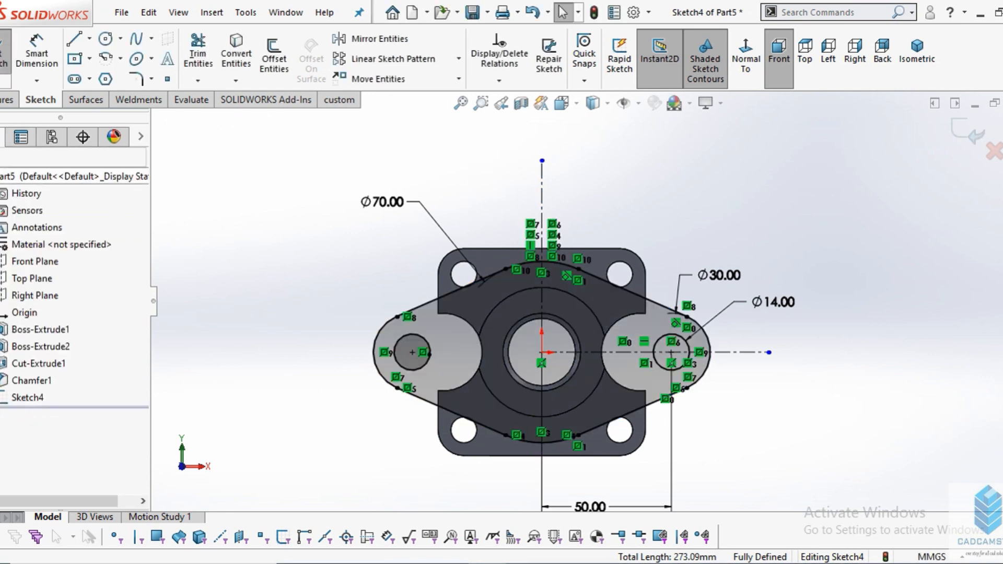
- Switch to the part drawing in Photos to check the upper flange's height and thickness in section A-A, and return to the sketch
middle_drag(665, 396, 676, 264)
scroll(601, 317, down, 5)
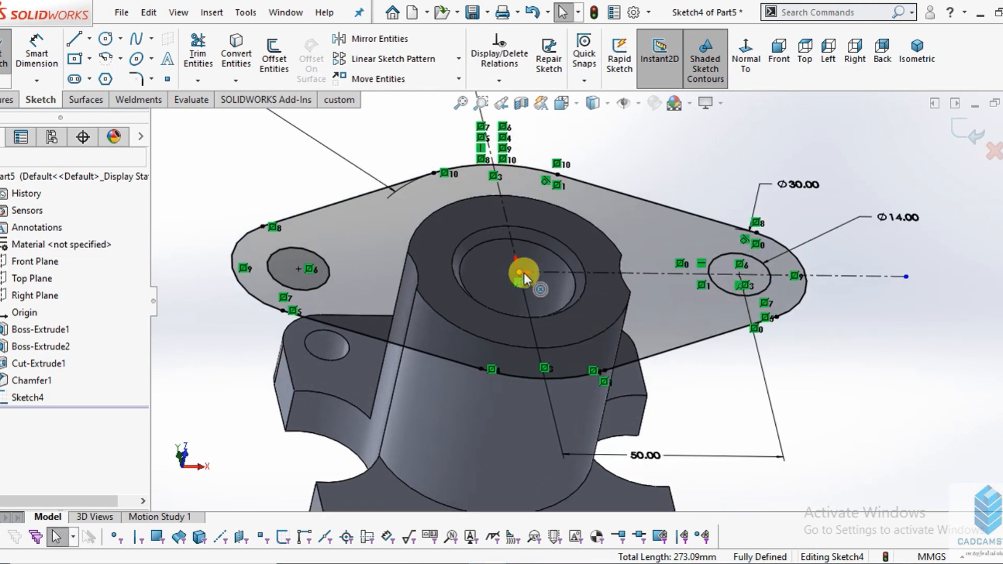
middle_drag(517, 340, 514, 269)
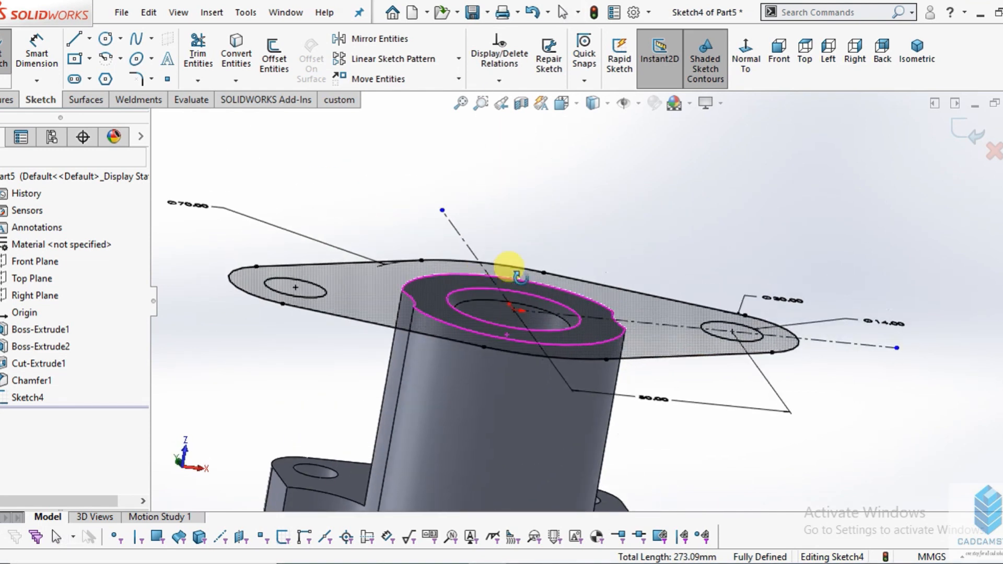
click(457, 563)
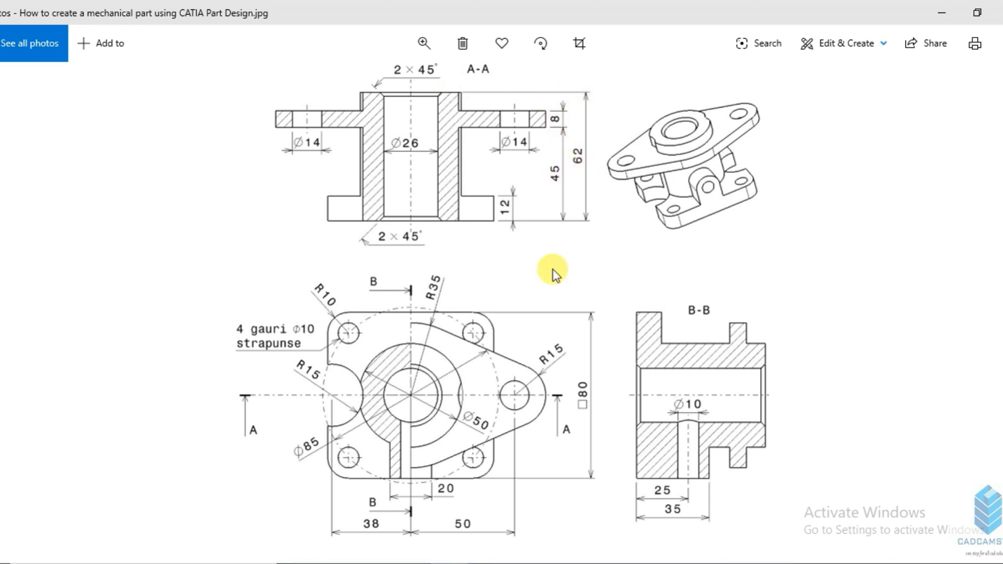
mouse_move(487, 562)
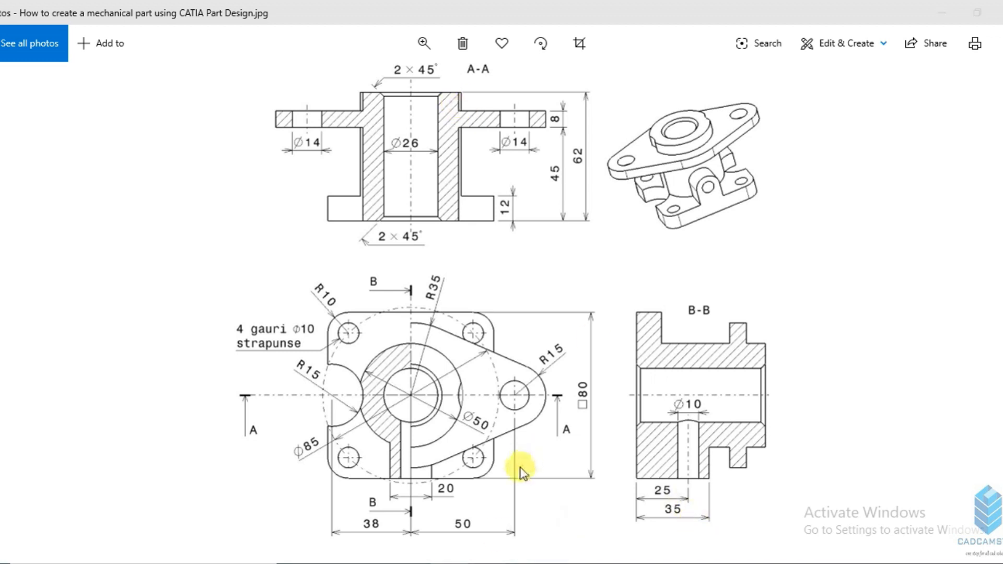
click(492, 562)
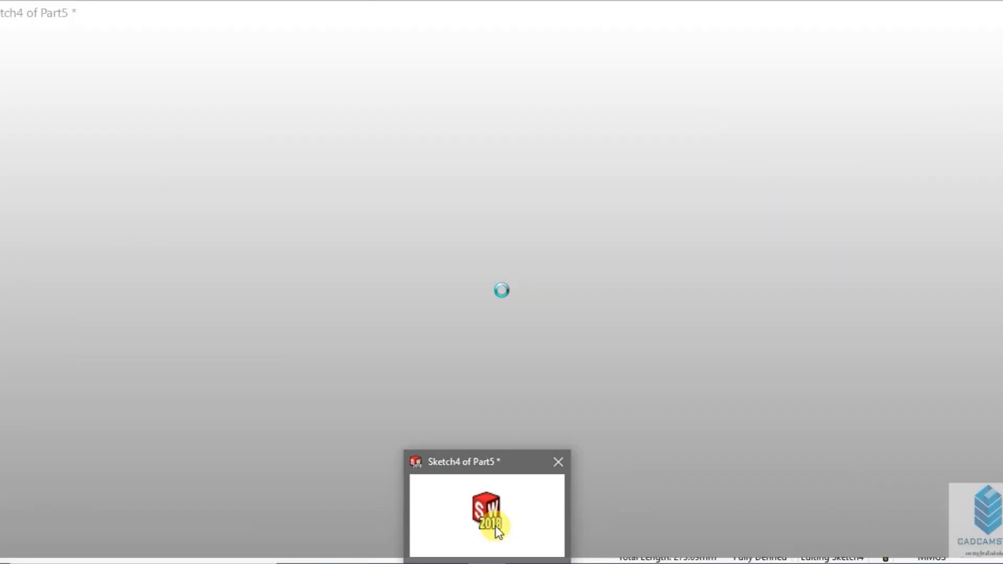
- Set up a boss extrusion of the flange profile that starts at a 9 mm offset from the sketch plane
scroll(557, 289, up, 3)
mouse_move(556, 289)
middle_down()
mouse_move(559, 320)
mouse_move(577, 320)
mouse_move(419, 340)
middle_up()
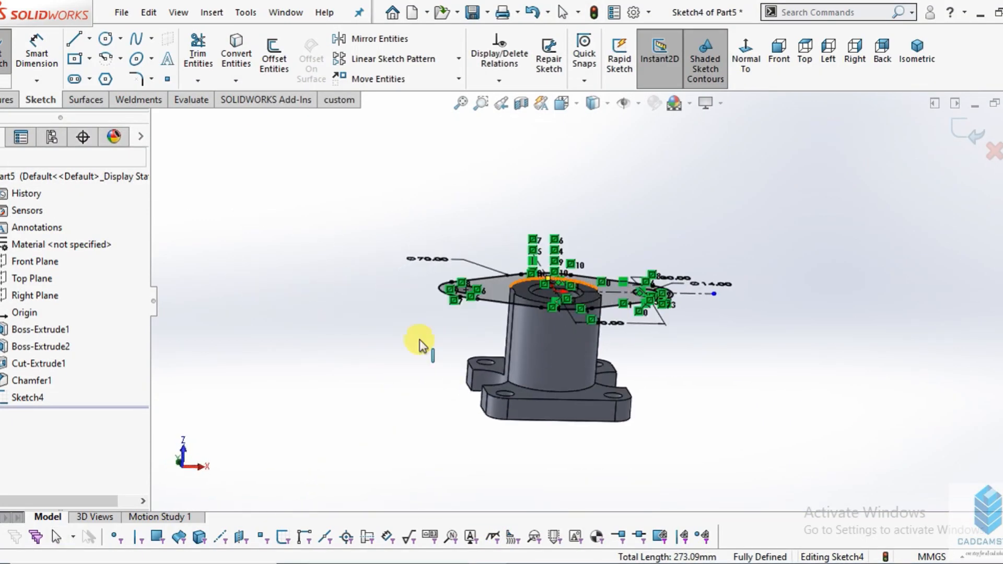
click(6, 102)
click(9, 57)
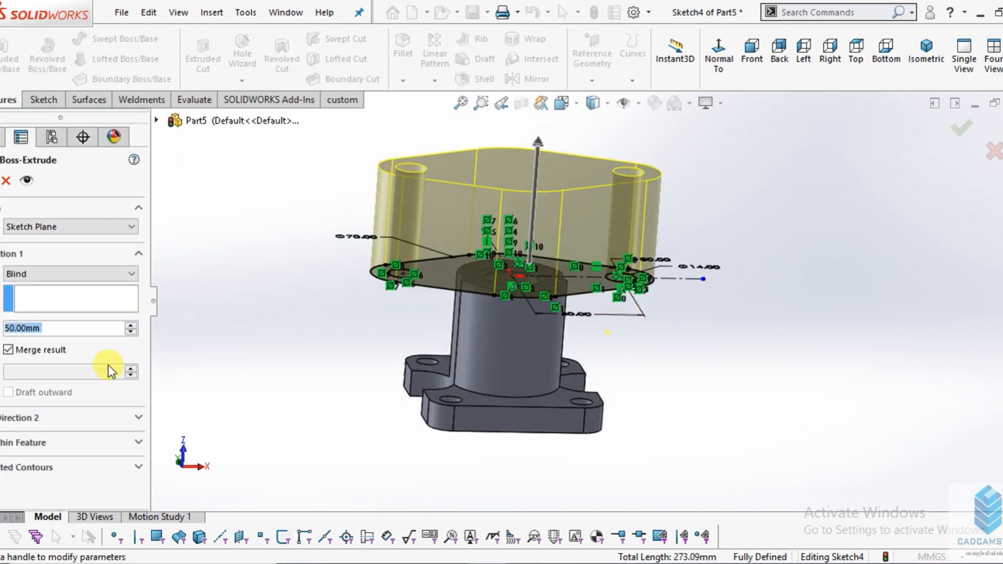
click(28, 228)
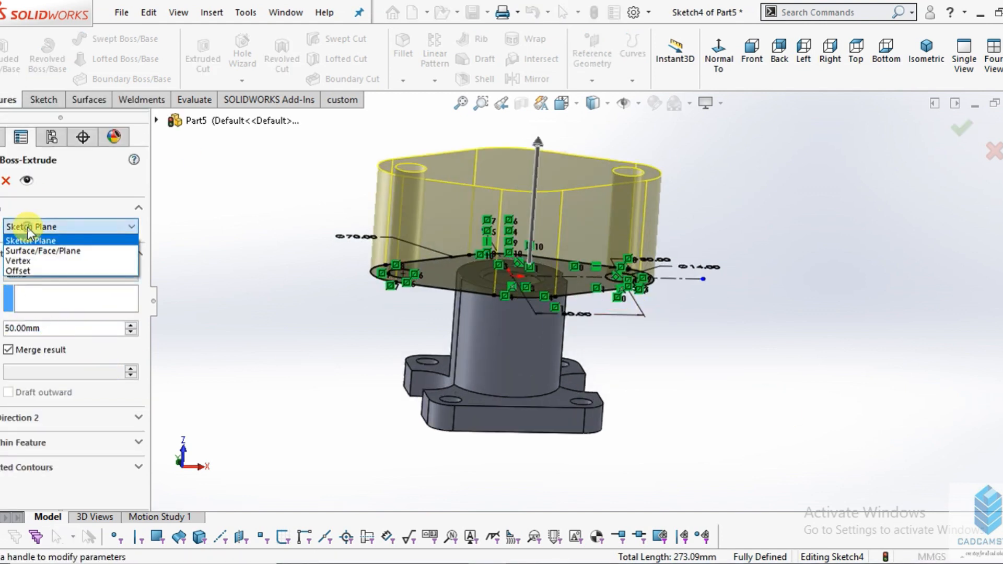
click(19, 271)
click(47, 249)
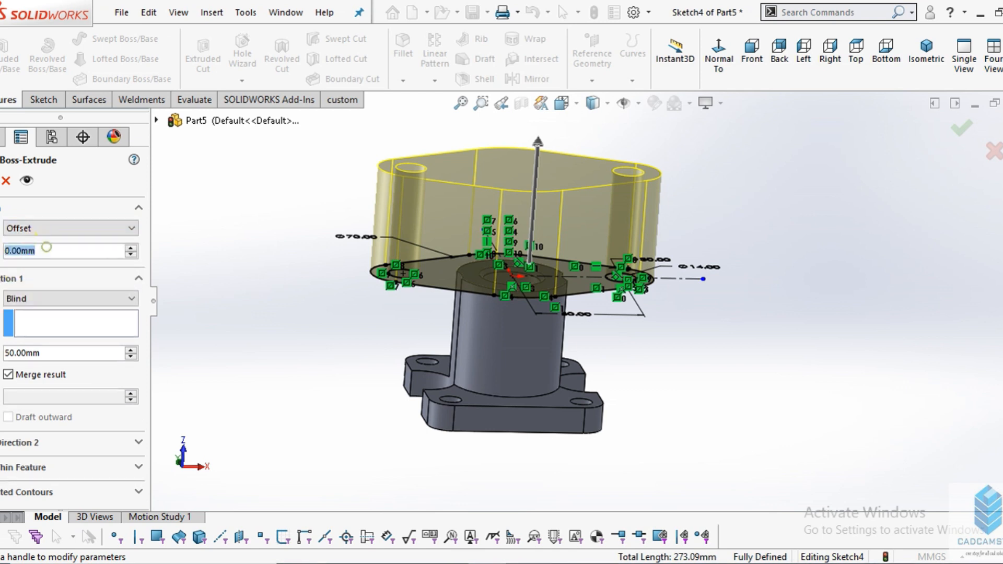
text(9)
key(Return)
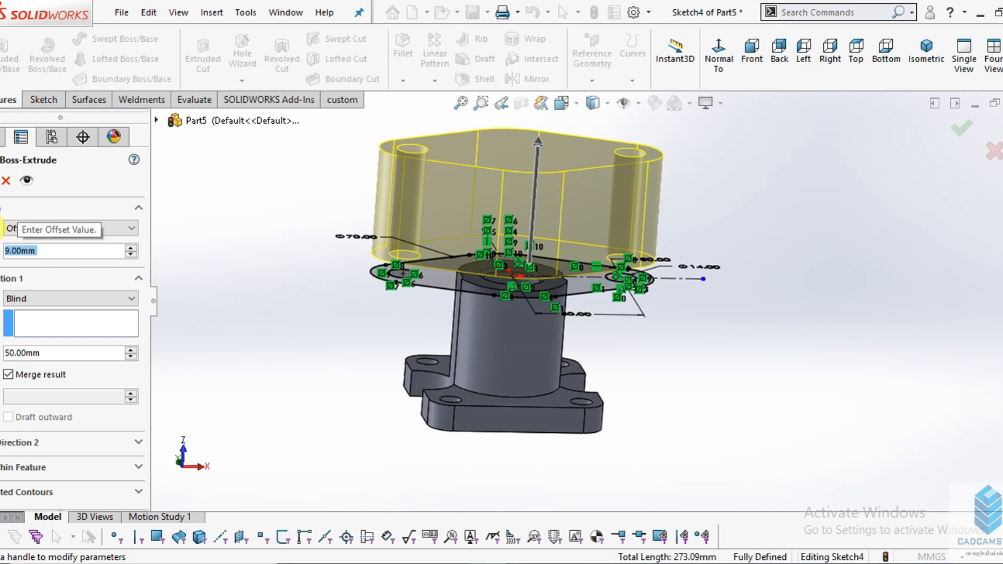
- Reverse both the 9 mm start offset and the extrusion direction so the flange runs downward below the sketch plane
click(0, 229)
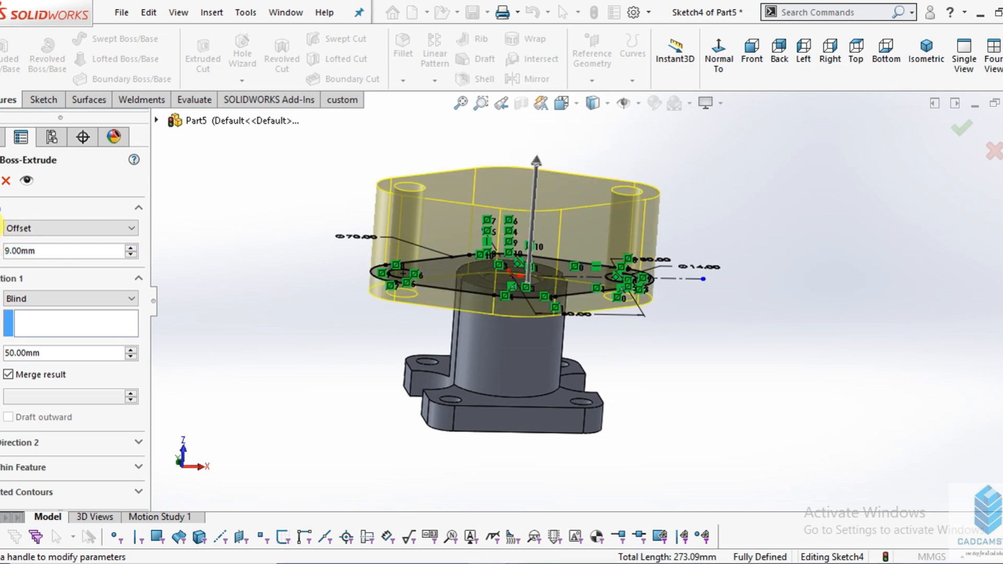
click(1, 229)
click(0, 298)
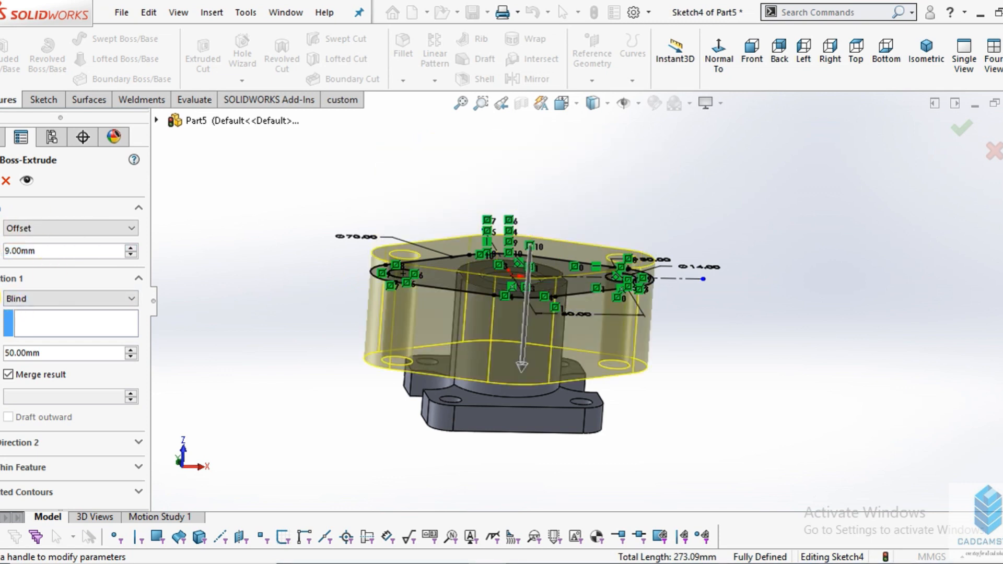
mouse_move(477, 311)
middle_down()
mouse_move(477, 267)
mouse_move(477, 331)
middle_up()
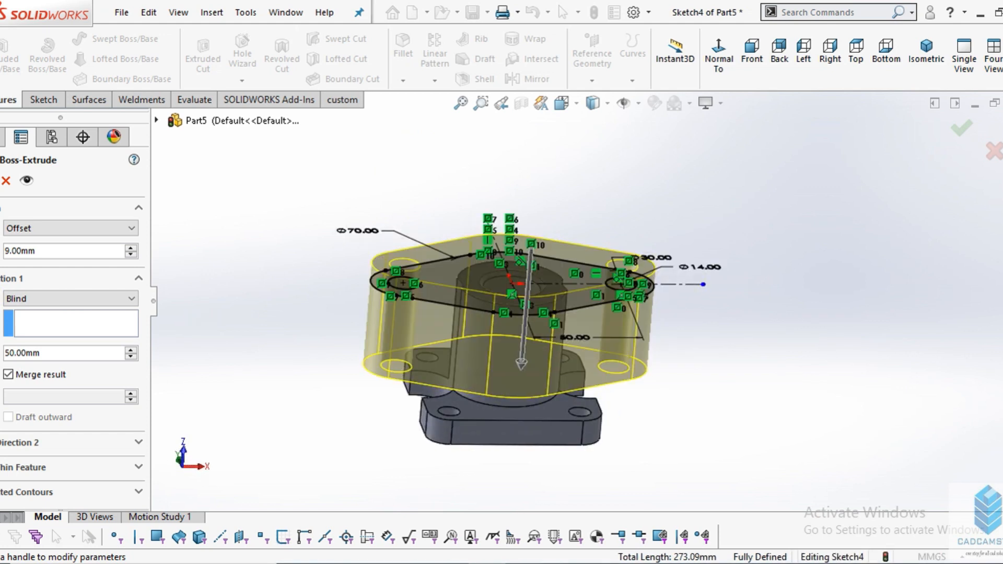
click(2, 228)
mouse_move(442, 367)
middle_down()
mouse_move(440, 311)
mouse_move(431, 308)
mouse_move(419, 327)
middle_up()
scroll(461, 316, down, 3)
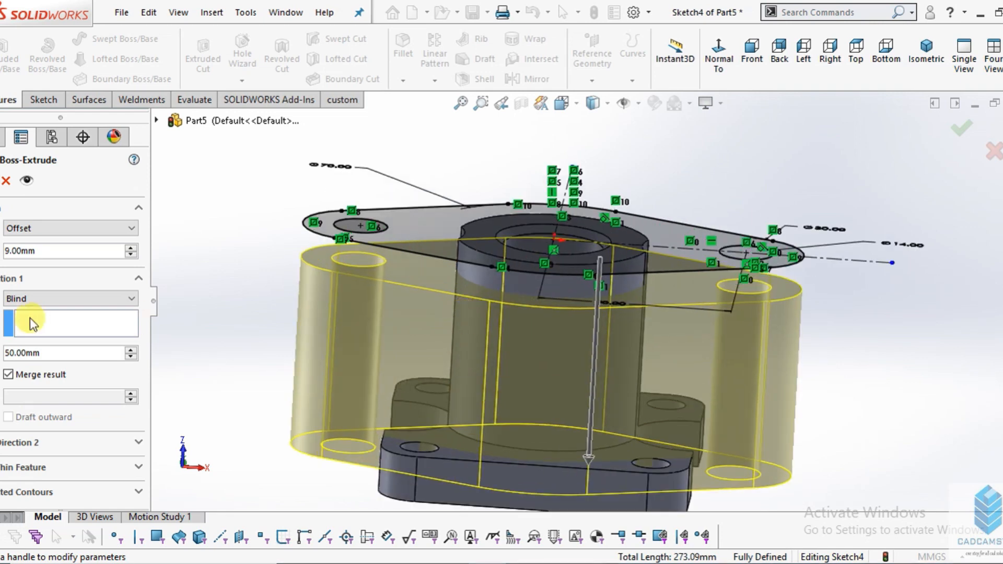
- Check the upper flange thickness in section A-A of the part drawing and extrude the flange 8 mm deep
click(438, 557)
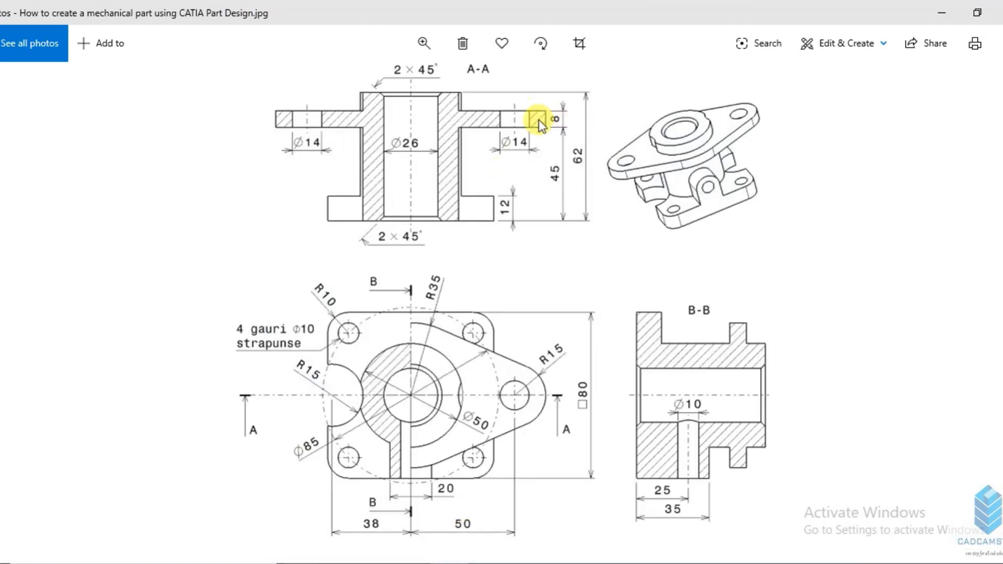
click(485, 563)
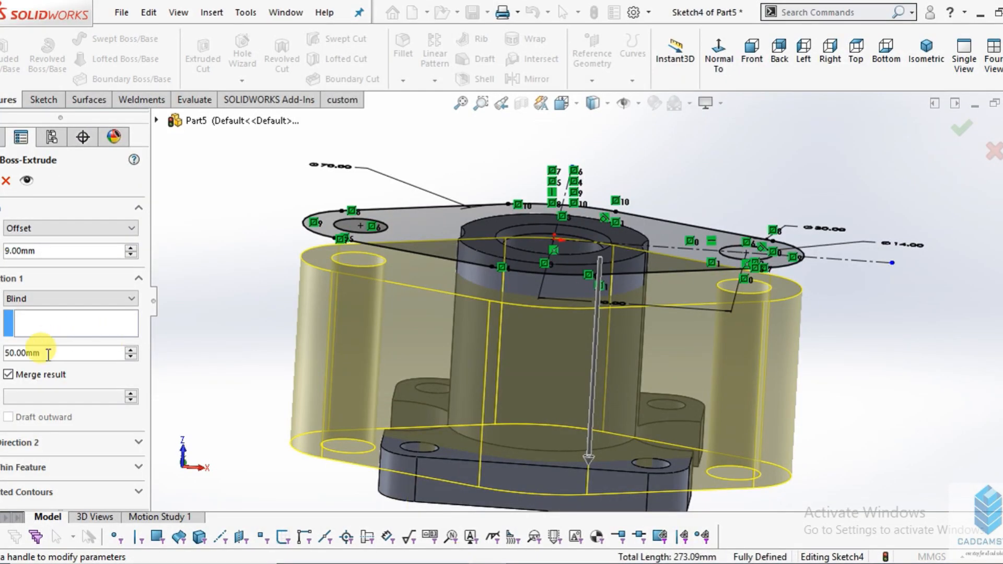
drag(48, 354, 3, 355)
text(8)
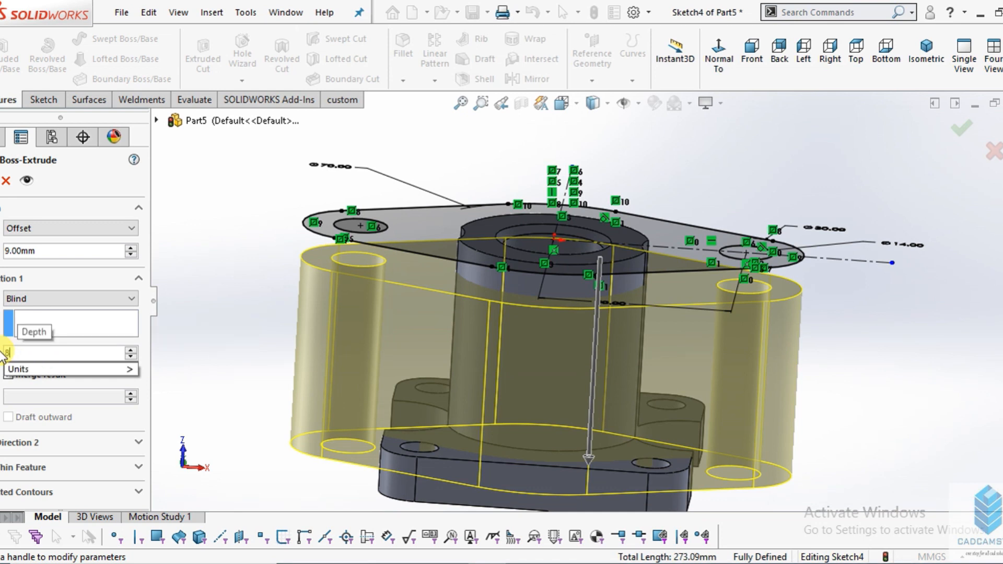
key(Return)
mouse_move(627, 321)
middle_down()
mouse_move(637, 240)
mouse_move(616, 287)
mouse_move(399, 284)
middle_up()
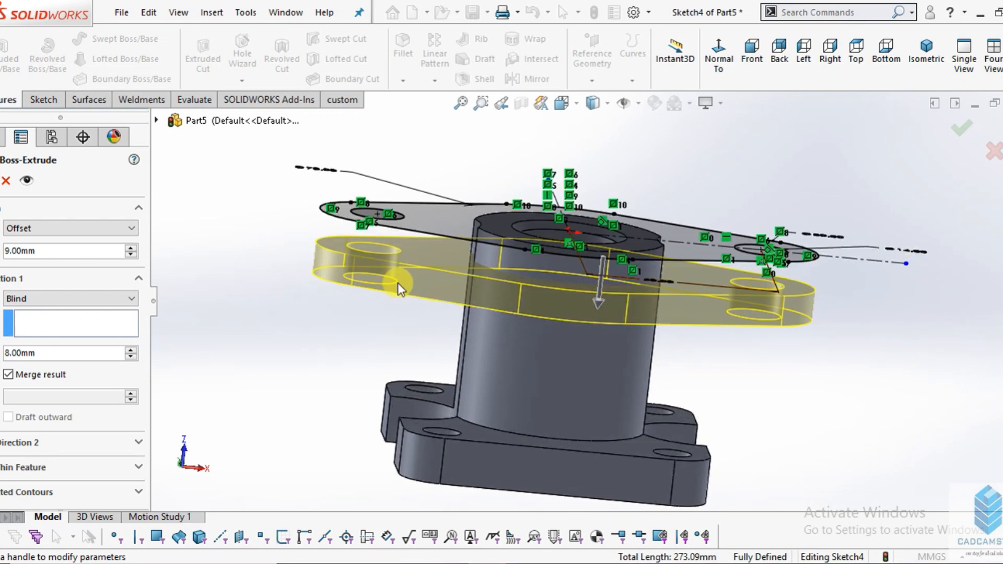
click(0, 181)
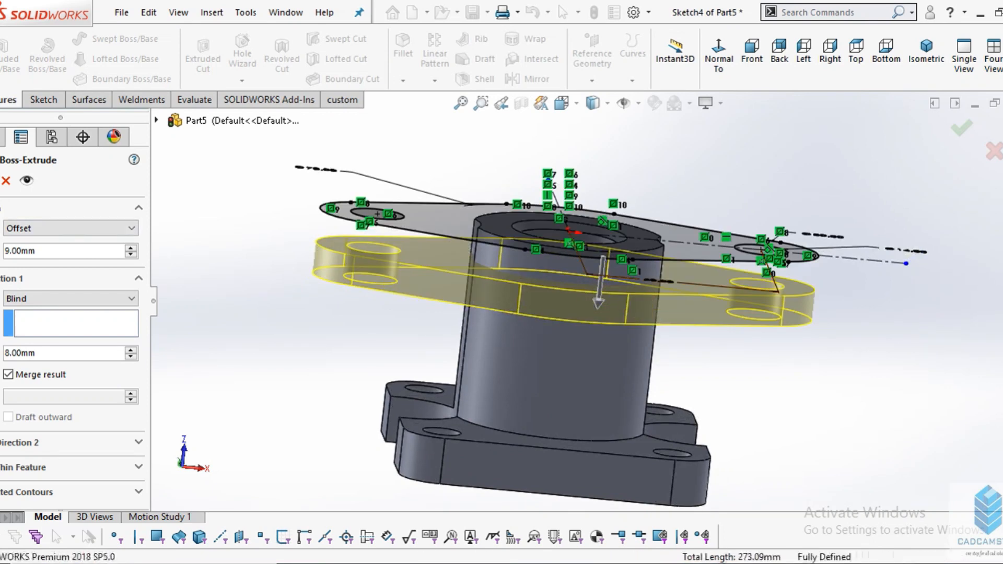
- Start a new sketch on the front side face of the square base plate, viewed normal to that face
mouse_move(665, 320)
middle_down()
mouse_move(651, 320)
mouse_move(682, 385)
mouse_move(643, 429)
mouse_move(687, 282)
mouse_move(636, 262)
mouse_move(642, 359)
mouse_move(619, 353)
mouse_move(606, 322)
mouse_move(683, 401)
middle_up()
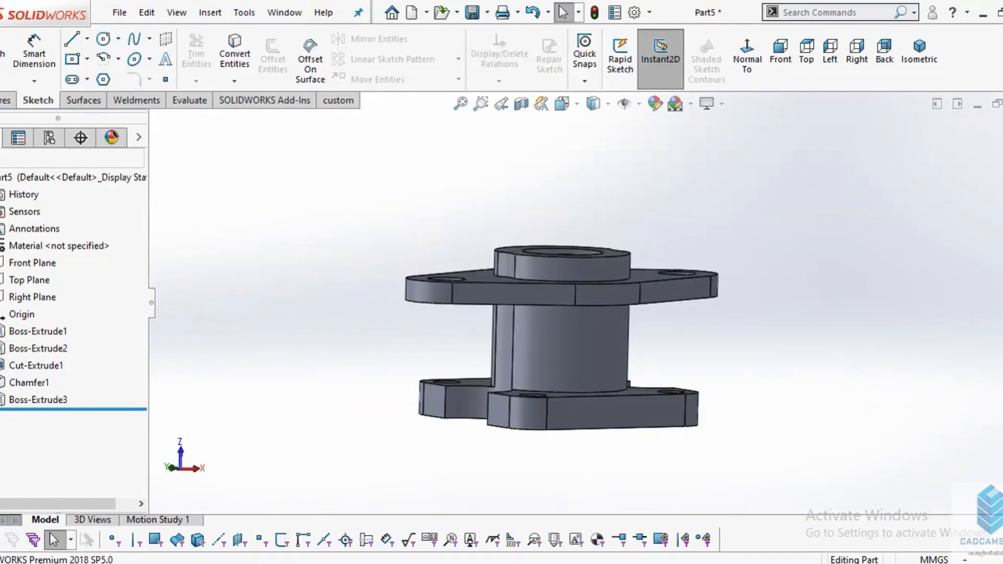
click(500, 563)
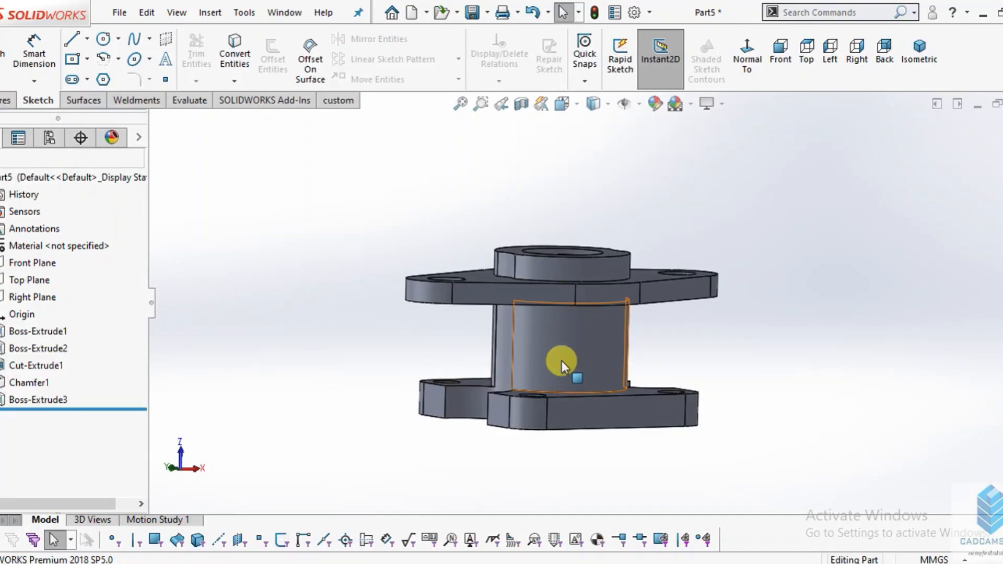
scroll(569, 381, down, 3)
click(619, 411)
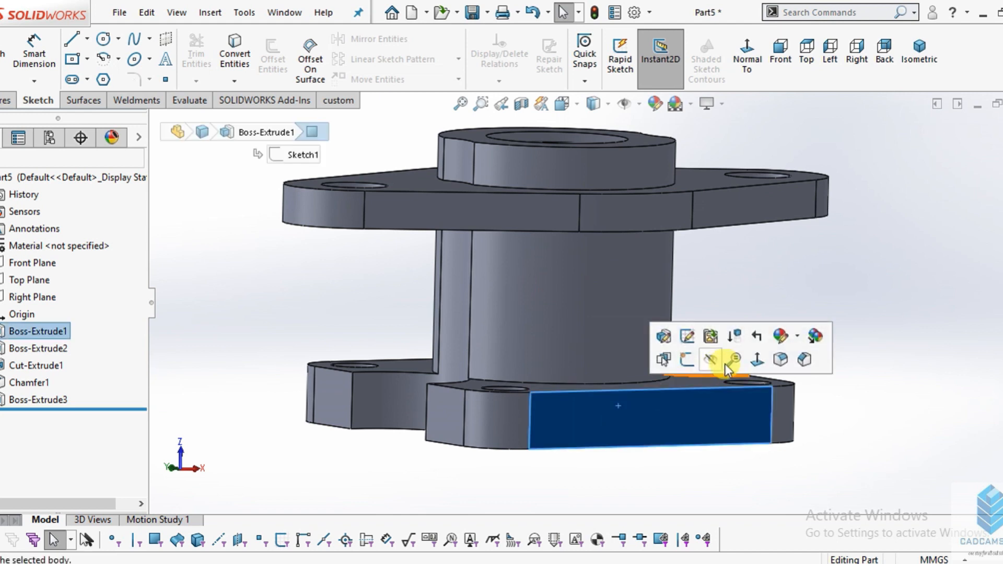
click(757, 358)
click(3, 52)
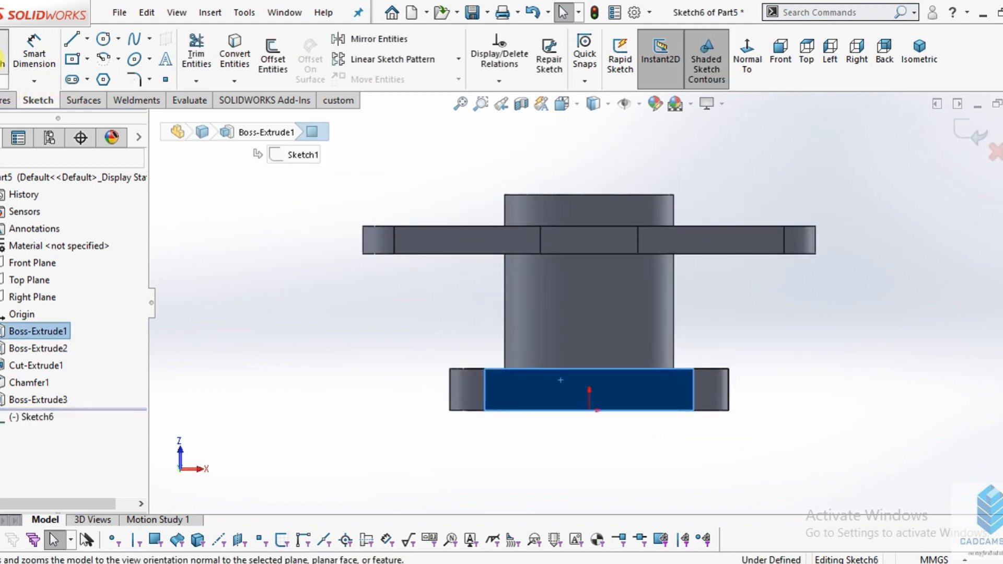
scroll(119, 46, down, 2)
click(38, 100)
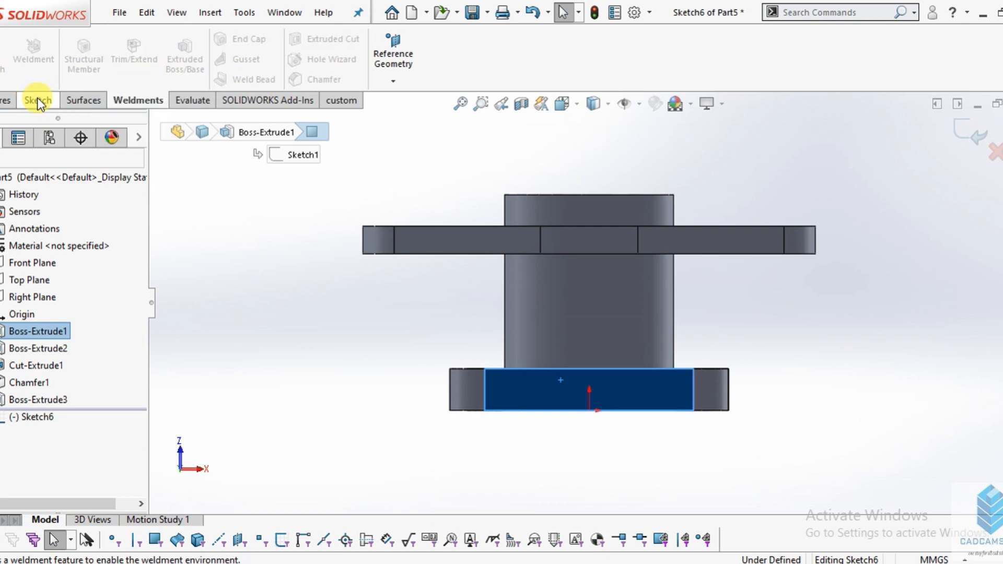
- Sketch a closed arch profile on the base plate's upper edge with about 15 mm vertical sides and a tangent top arc of about 8 mm radius
click(71, 40)
scroll(626, 358, down, 4)
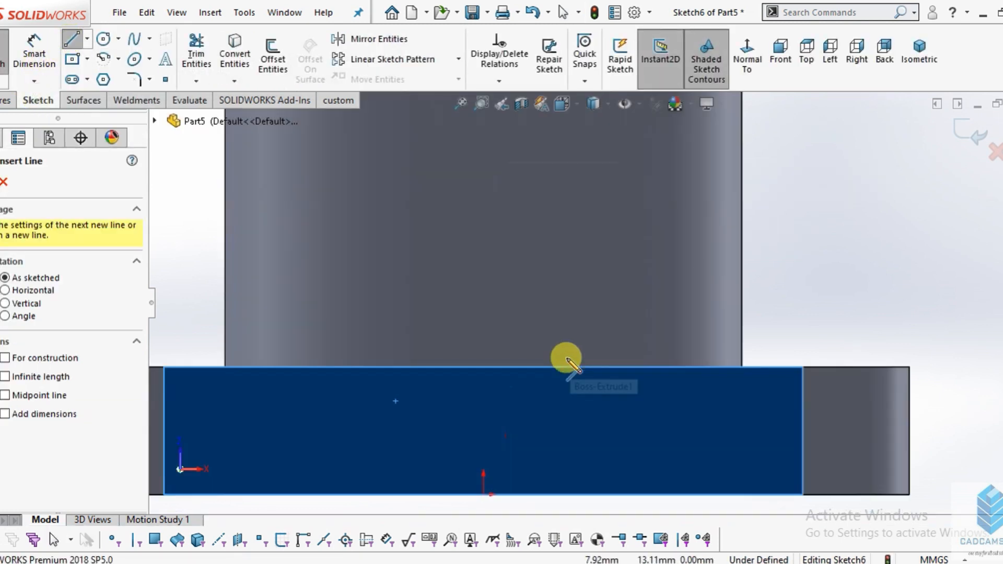
click(398, 366)
click(400, 214)
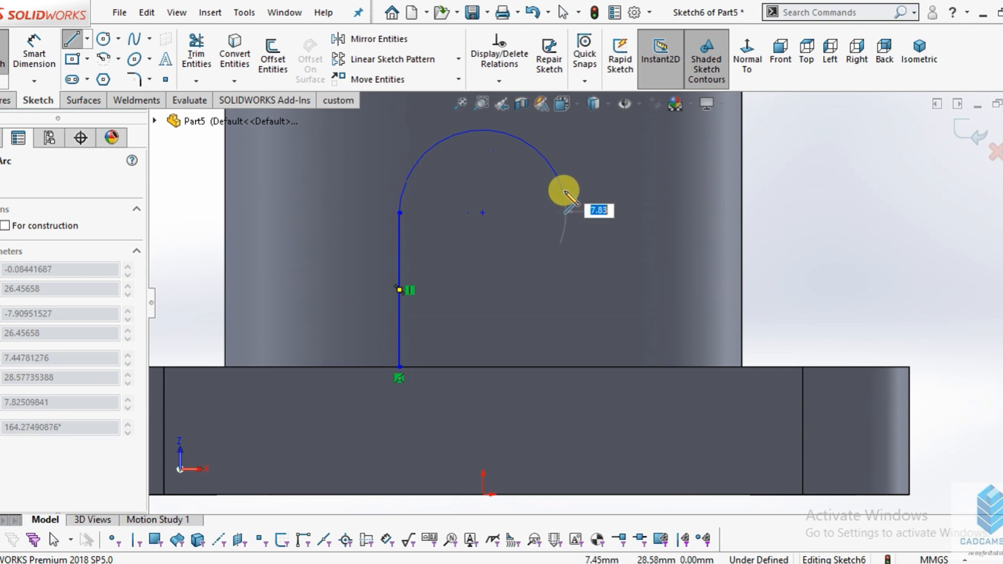
click(575, 205)
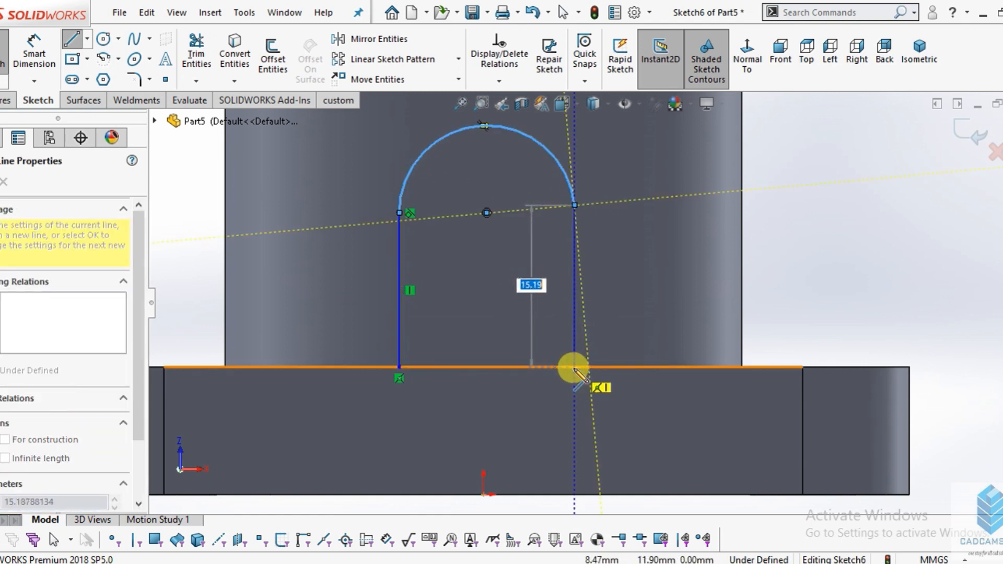
click(574, 367)
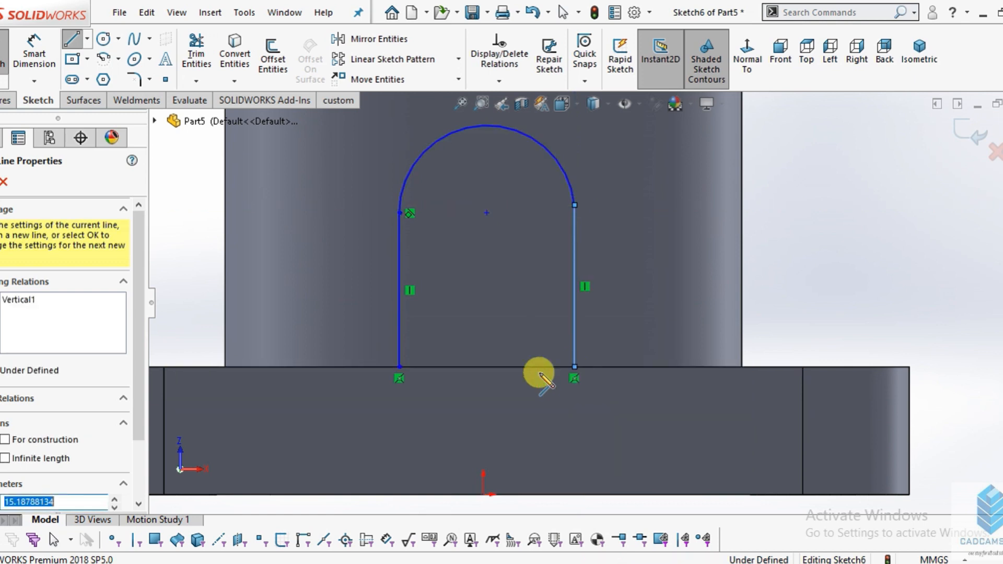
click(398, 367)
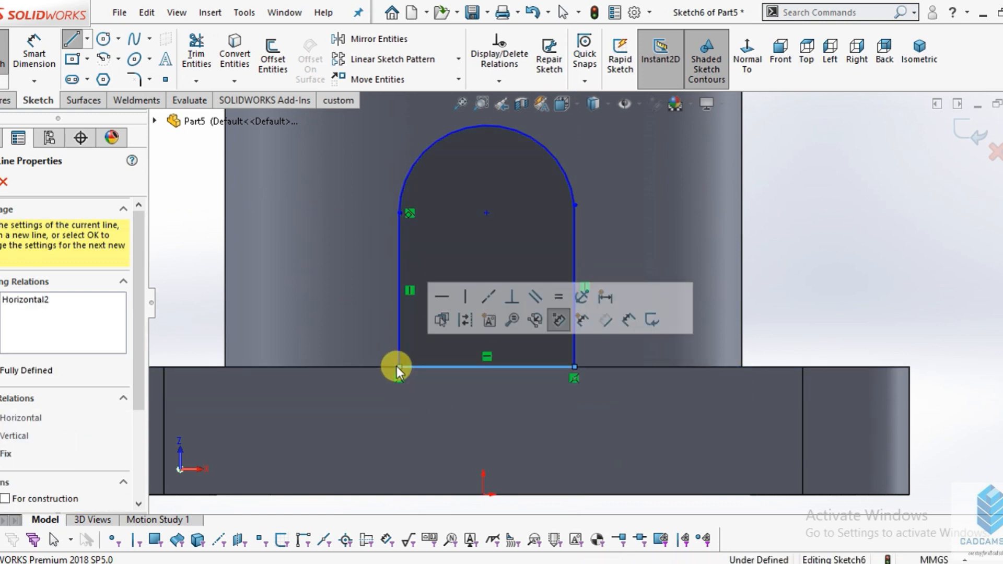
scroll(537, 268, up, 3)
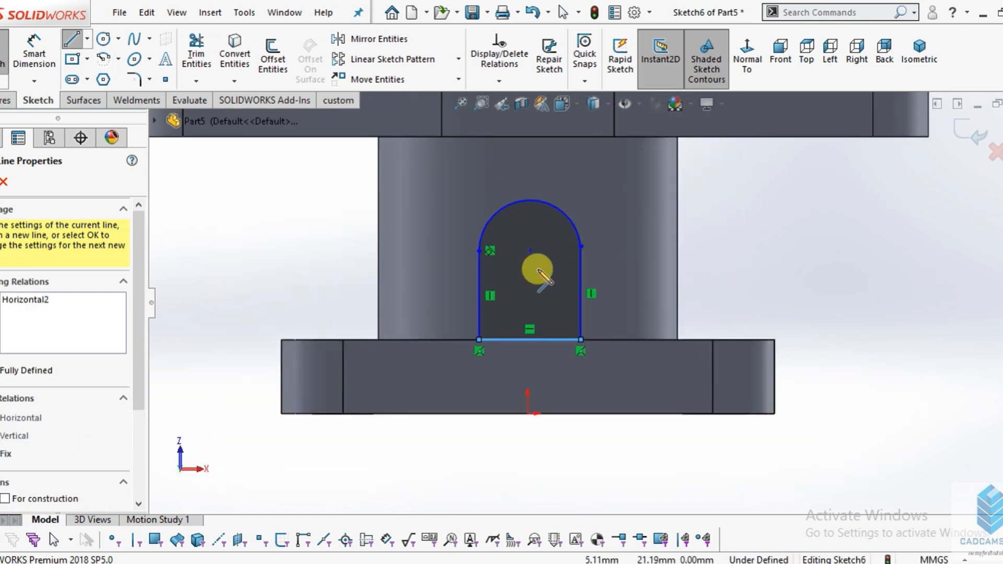
key(Escape)
- Draw a circle of about 9 mm diameter centered on the arch's arc center
click(103, 38)
scroll(543, 272, up, 2)
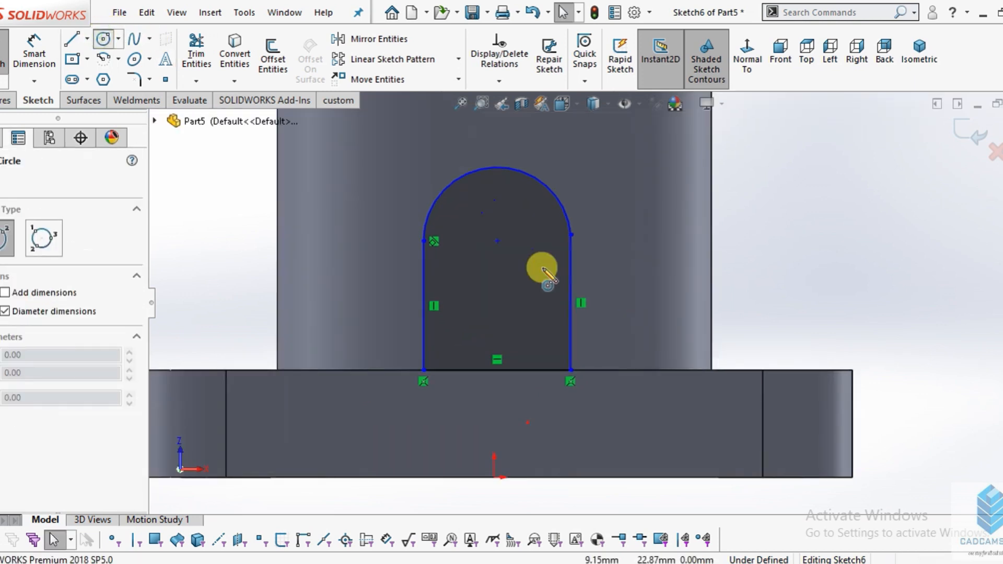
scroll(542, 269, up, 1)
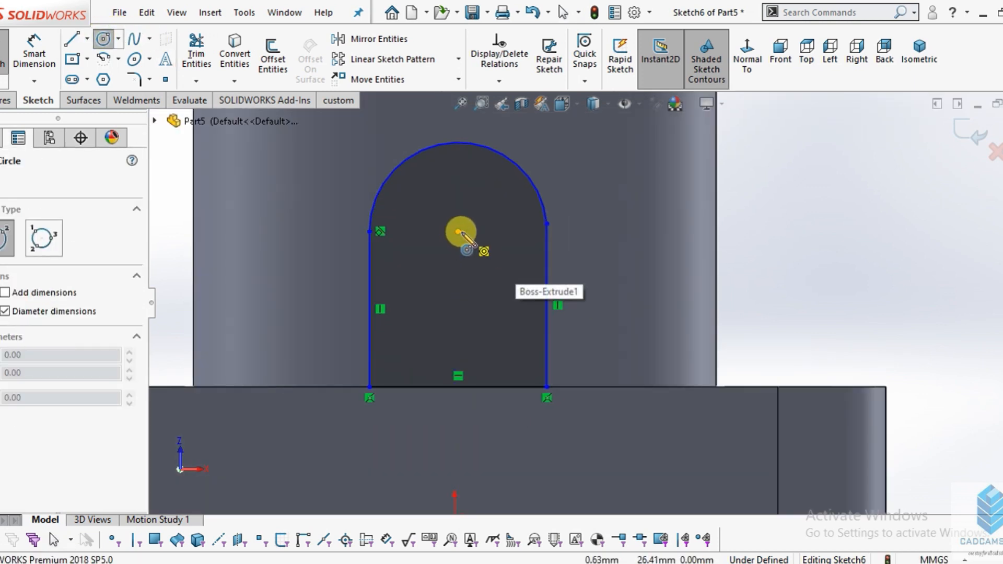
click(458, 231)
click(504, 250)
key(Escape)
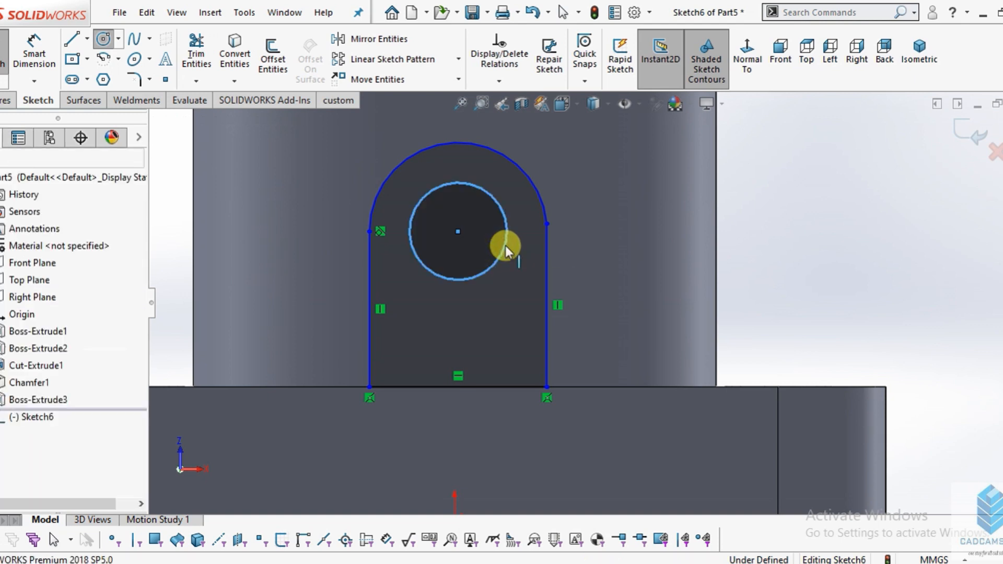
key(Escape)
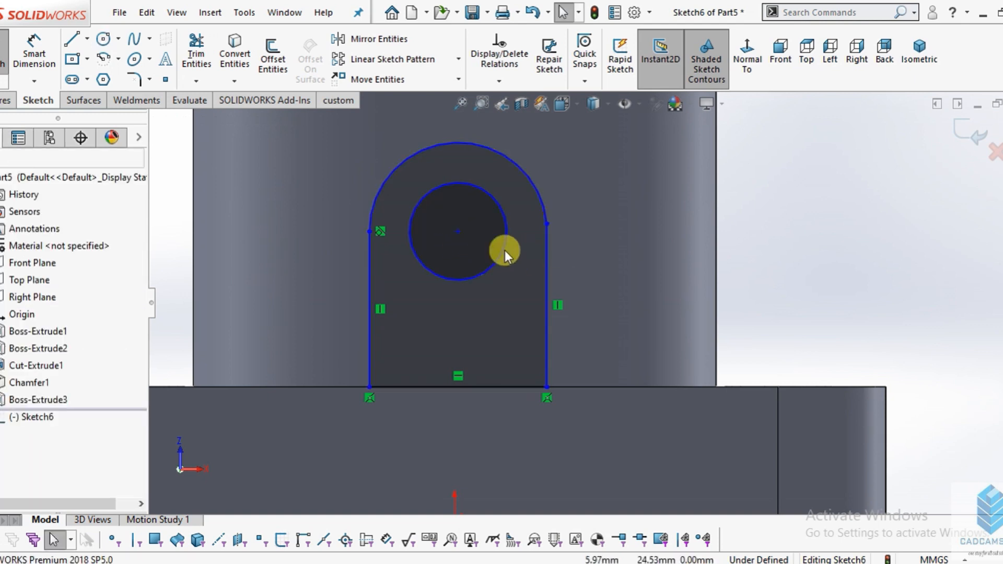
- Dimension the circle inside the arch to a 10 mm diameter
click(34, 49)
scroll(501, 252, down, 1)
scroll(503, 253, up, 2)
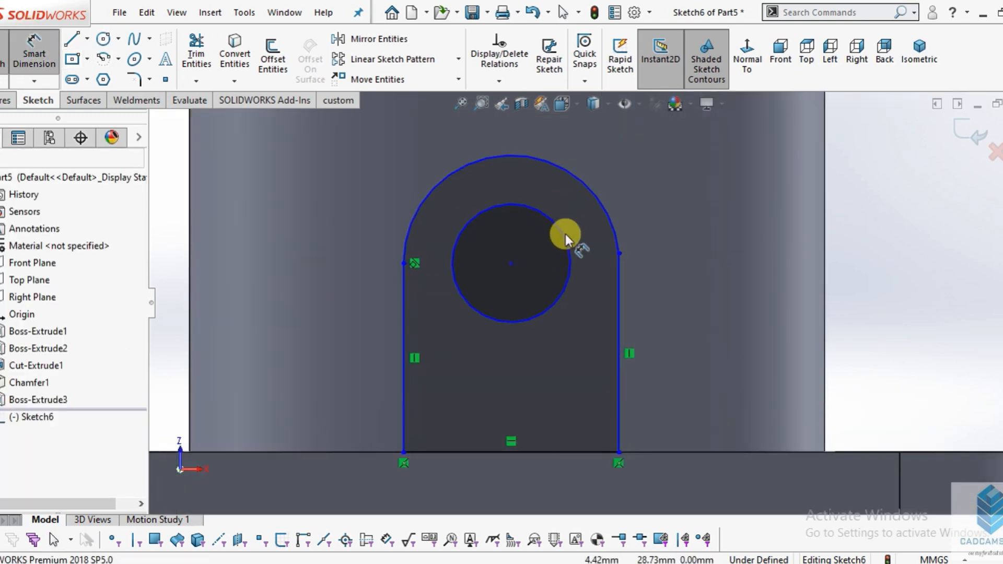
click(565, 234)
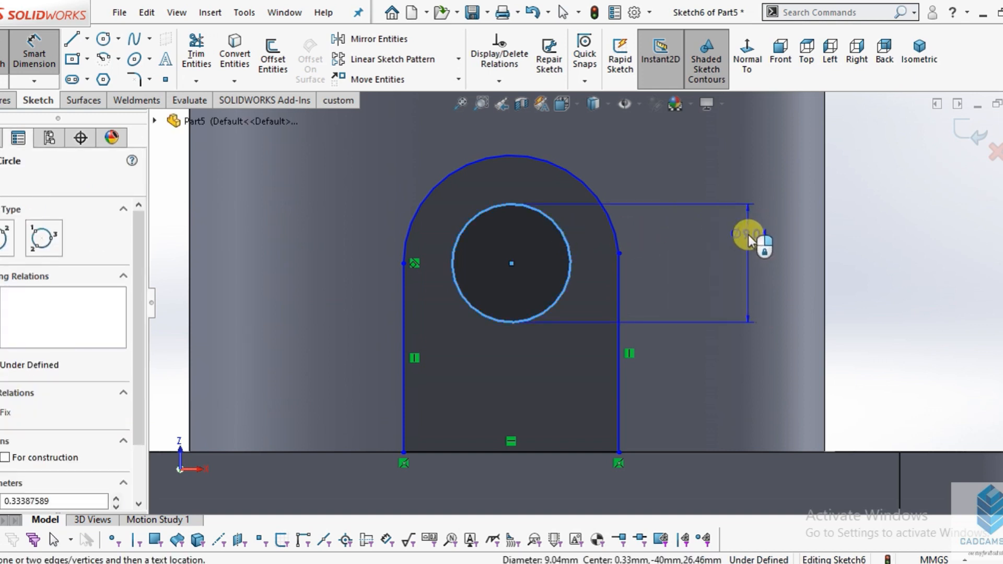
click(747, 234)
text(10)
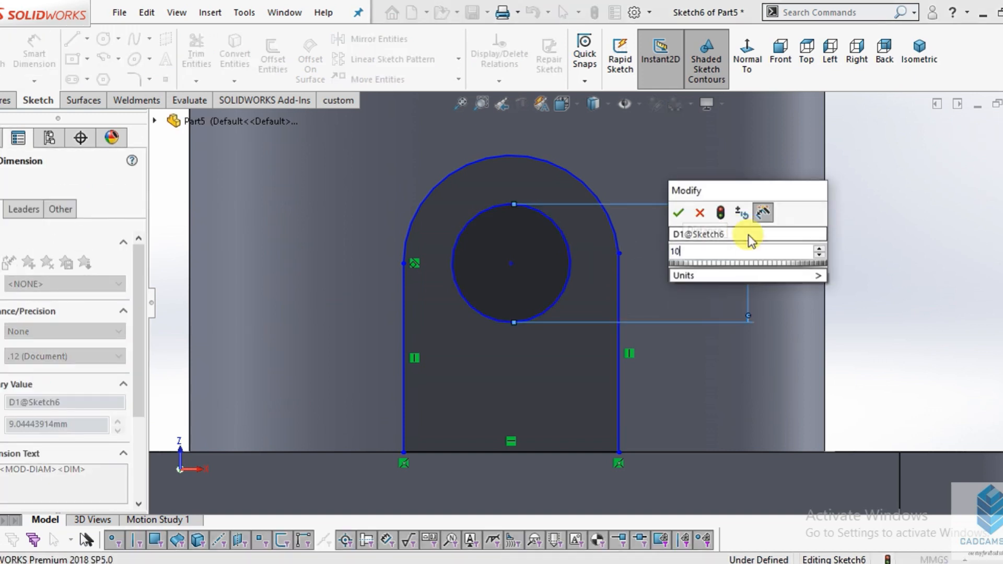
key(Return)
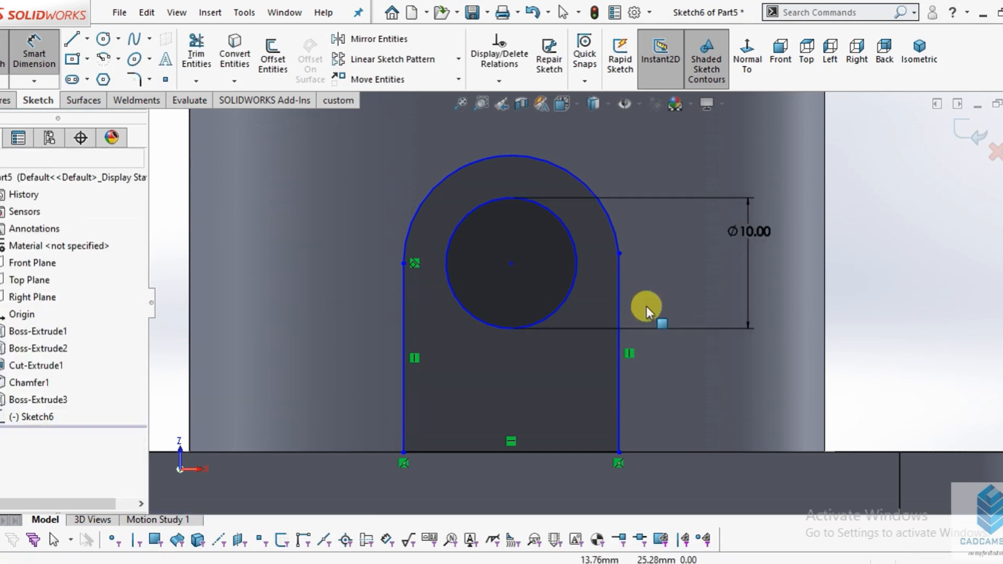
- Dimension the vertical distance from the origin to the circle's center as 25 mm
click(38, 52)
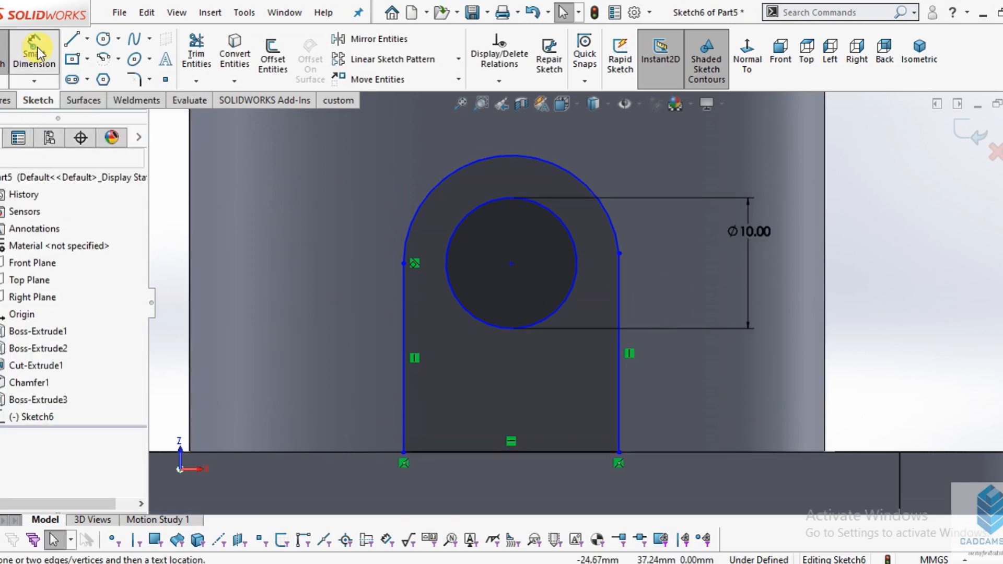
click(36, 52)
key(f)
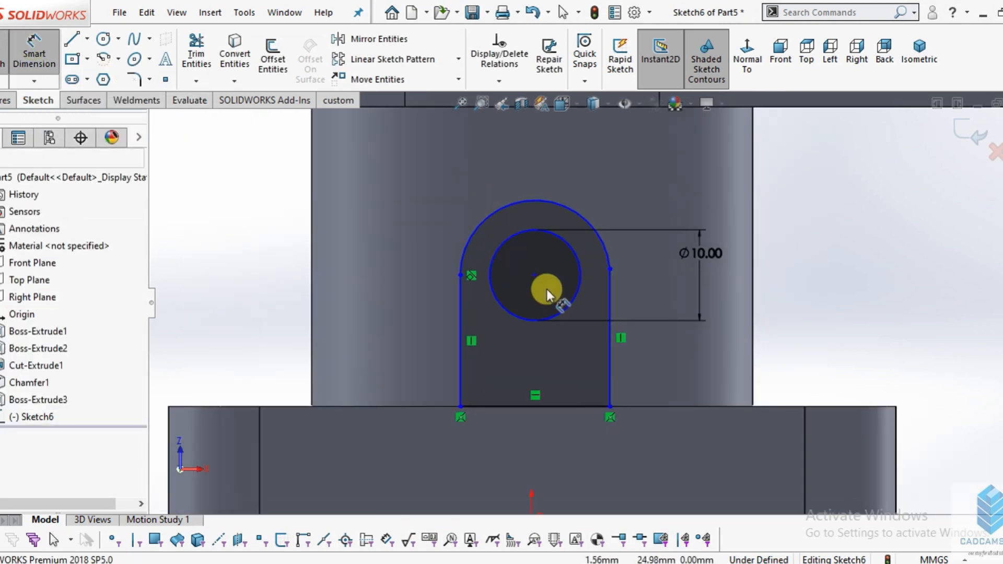
scroll(548, 290, up, 2)
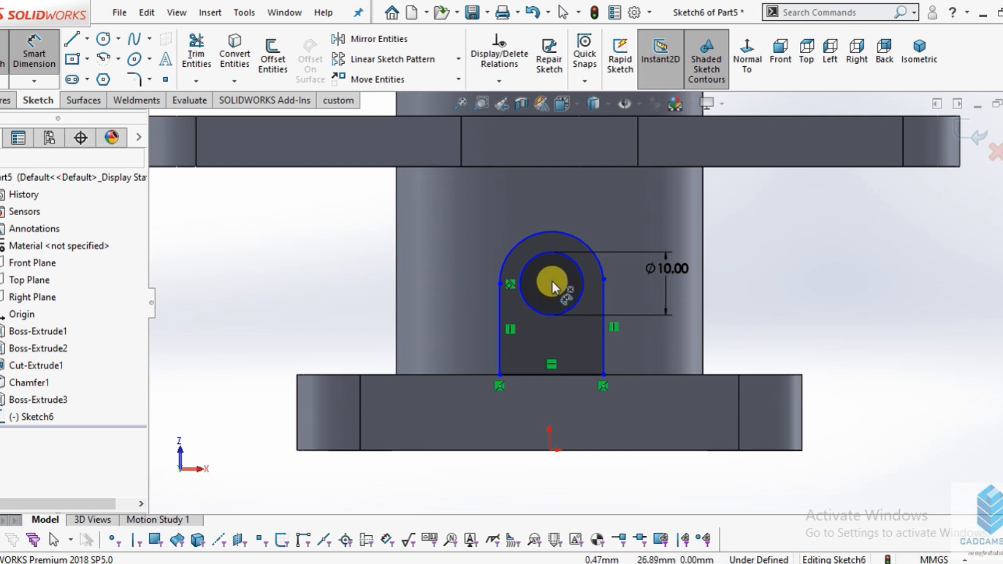
scroll(624, 302, down, 2)
click(490, 269)
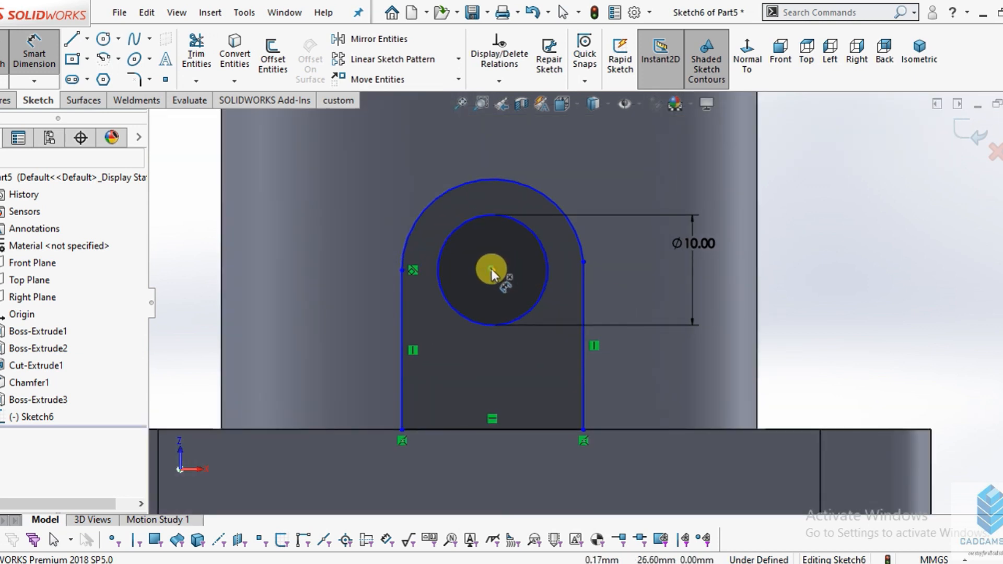
scroll(559, 344, up, 2)
click(536, 447)
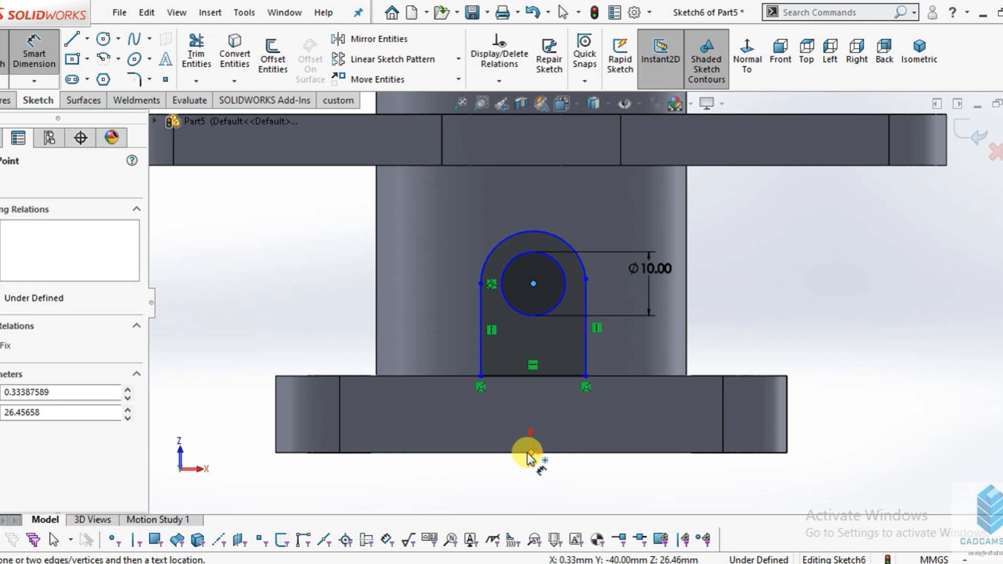
click(530, 453)
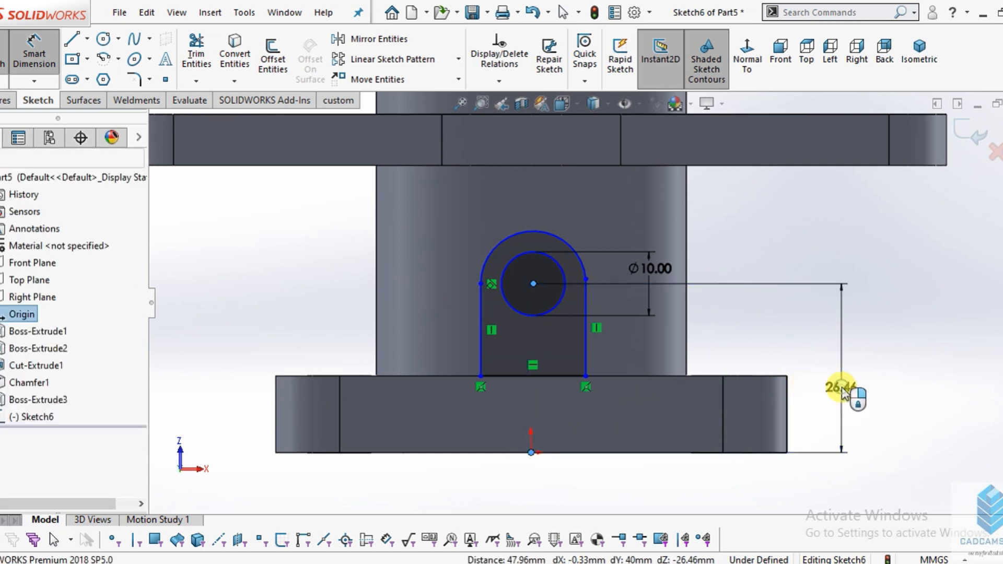
click(841, 387)
text(28)
key(Return)
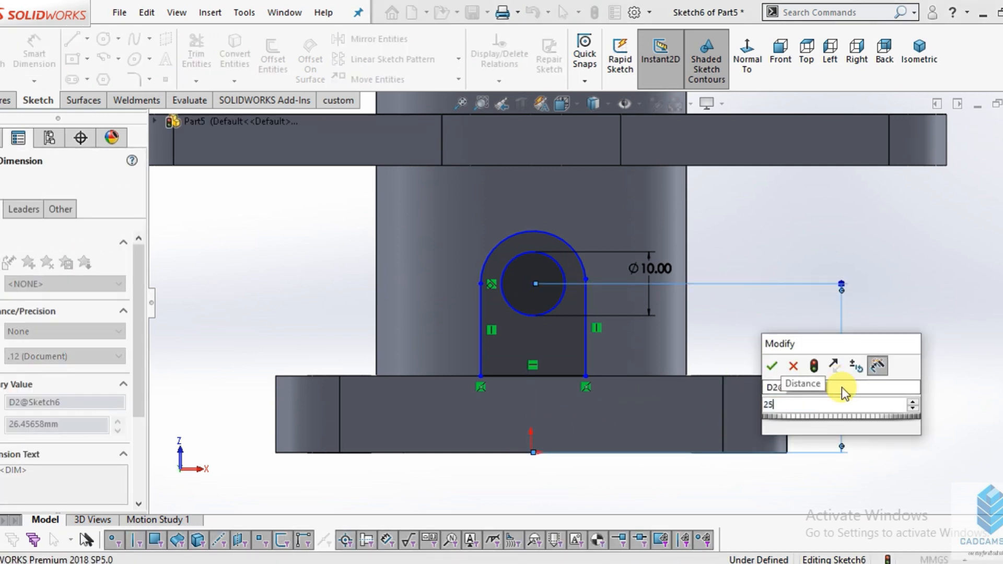
scroll(465, 382, down, 3)
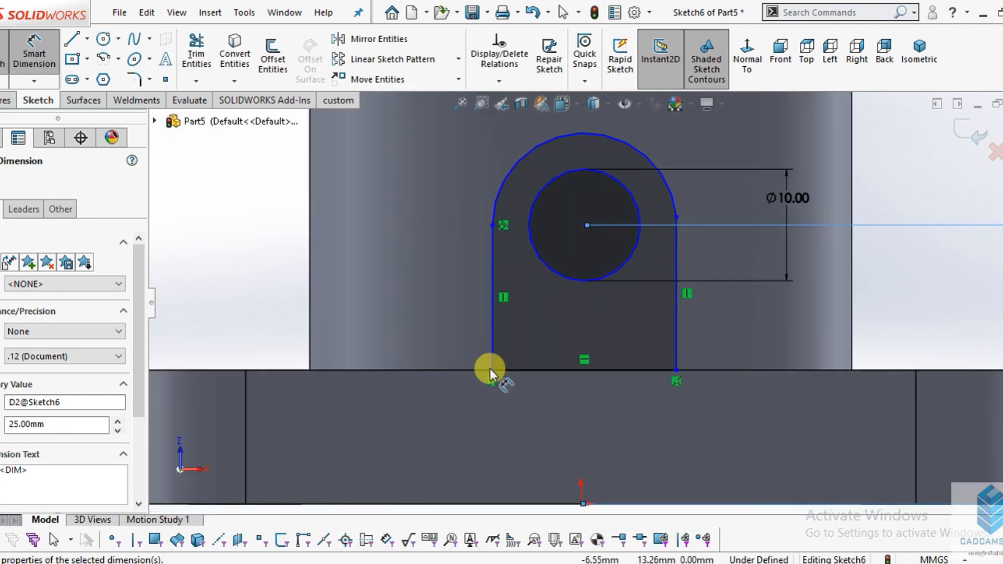
- Dimension the vertical distance from the origin to the top of the arch as 35 mm
click(489, 368)
key(Escape)
click(28, 41)
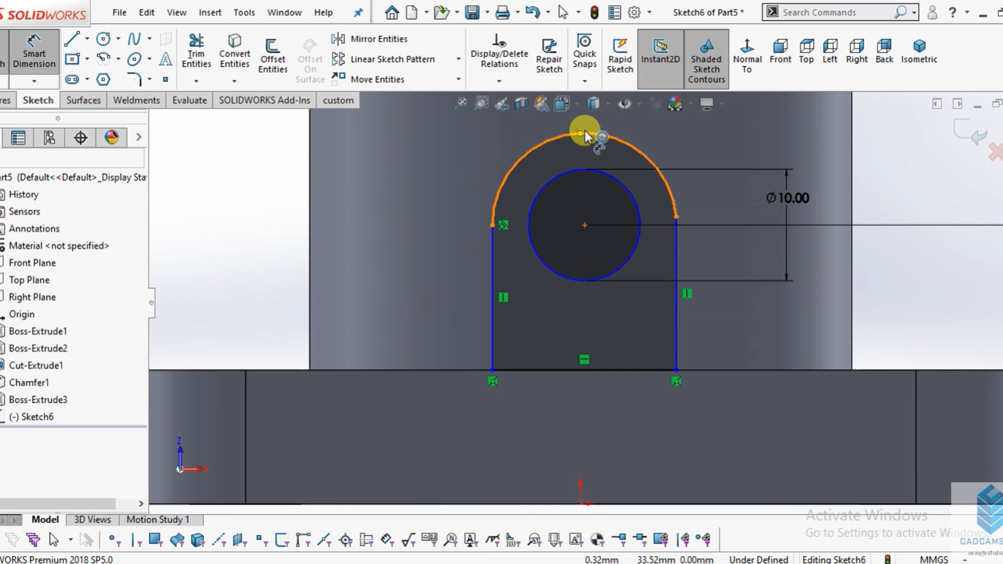
scroll(638, 161, up, 2)
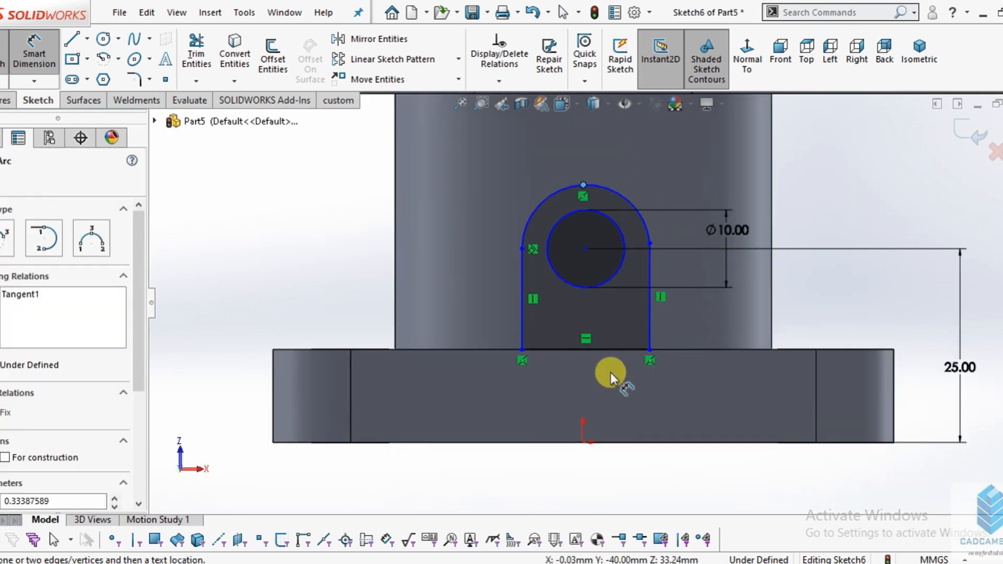
click(584, 441)
scroll(683, 309, up, 3)
click(875, 340)
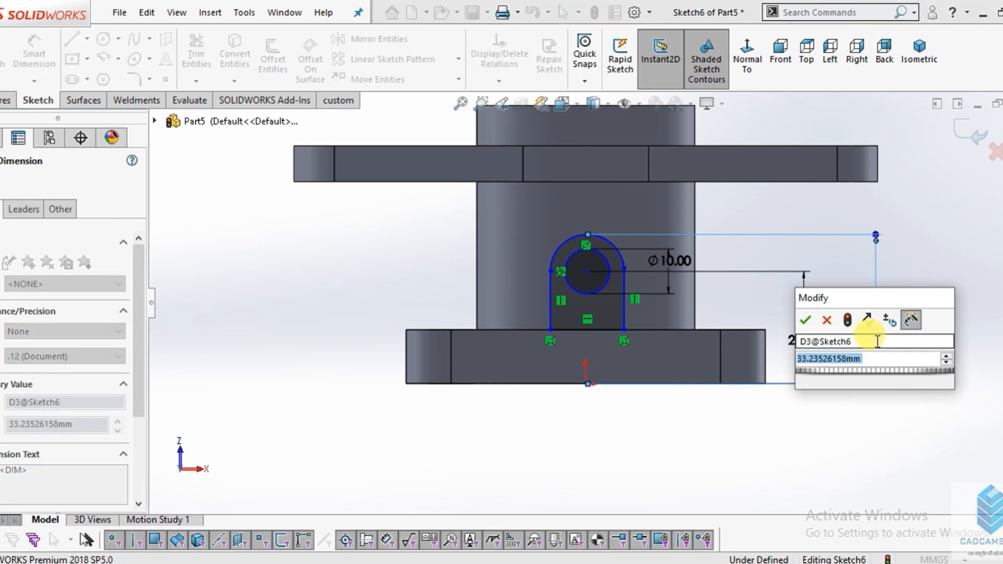
text(35)
key(Return)
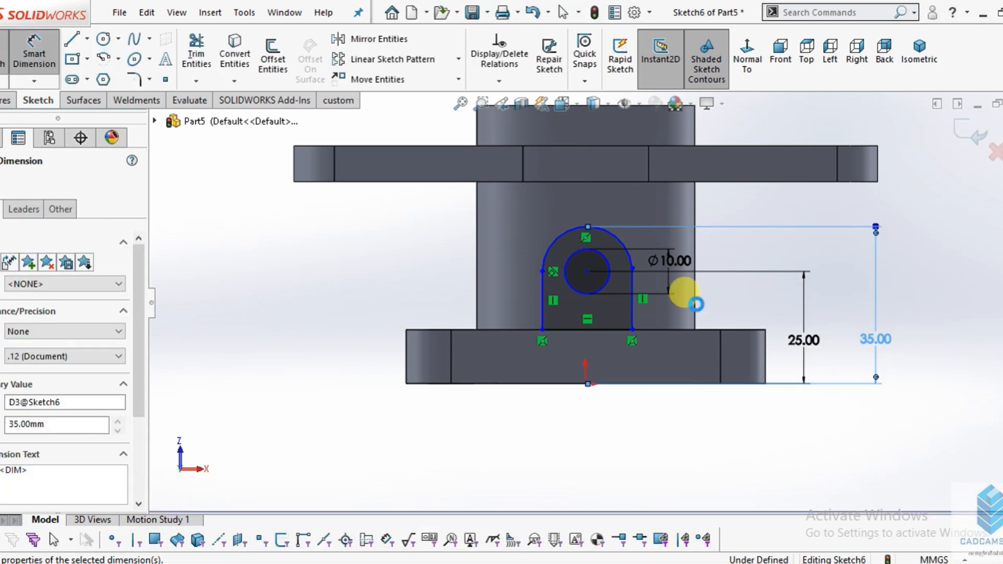
scroll(684, 295, down, 2)
key(Escape)
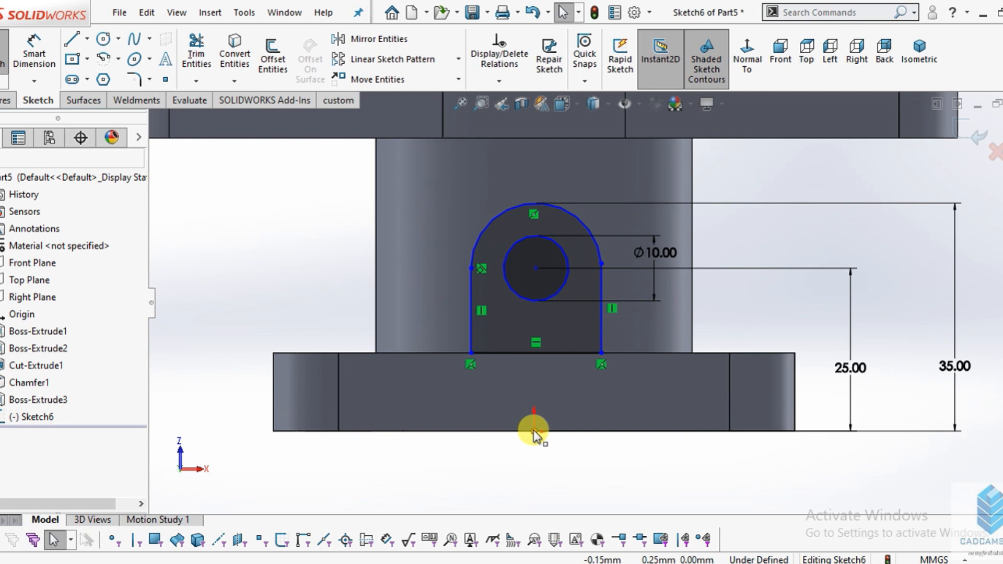
- Add a vertical relation between the origin and the center of the circle inside the arch
click(533, 432)
ctrl+click(533, 268)
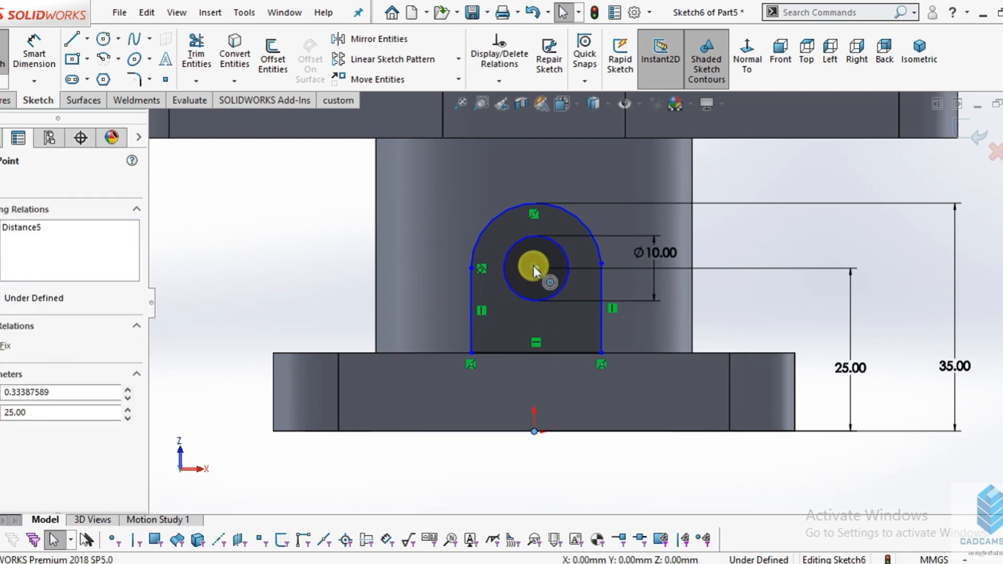
click(603, 196)
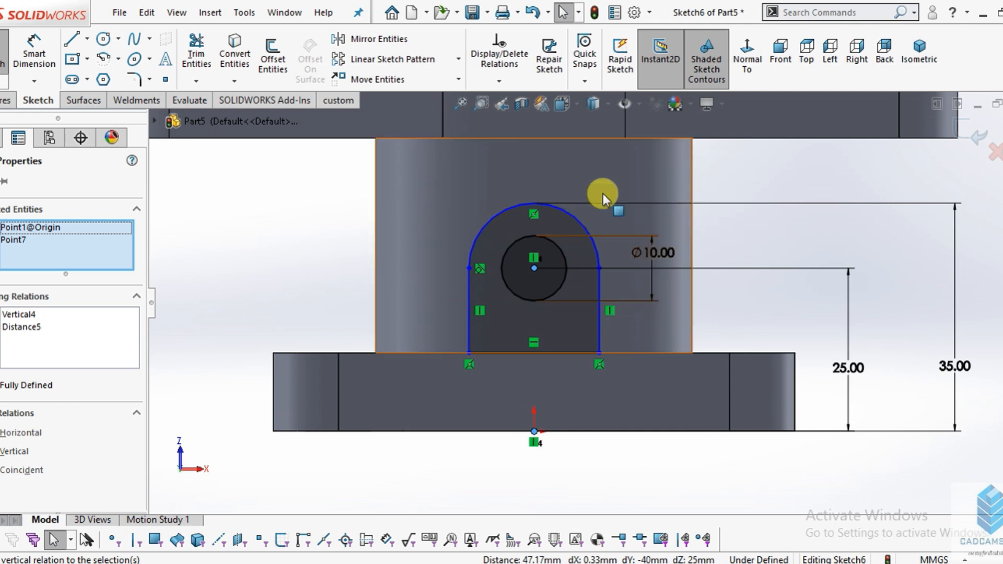
key(Escape)
- Dimension the arch profile's bottom line to a length of 20 mm
click(32, 55)
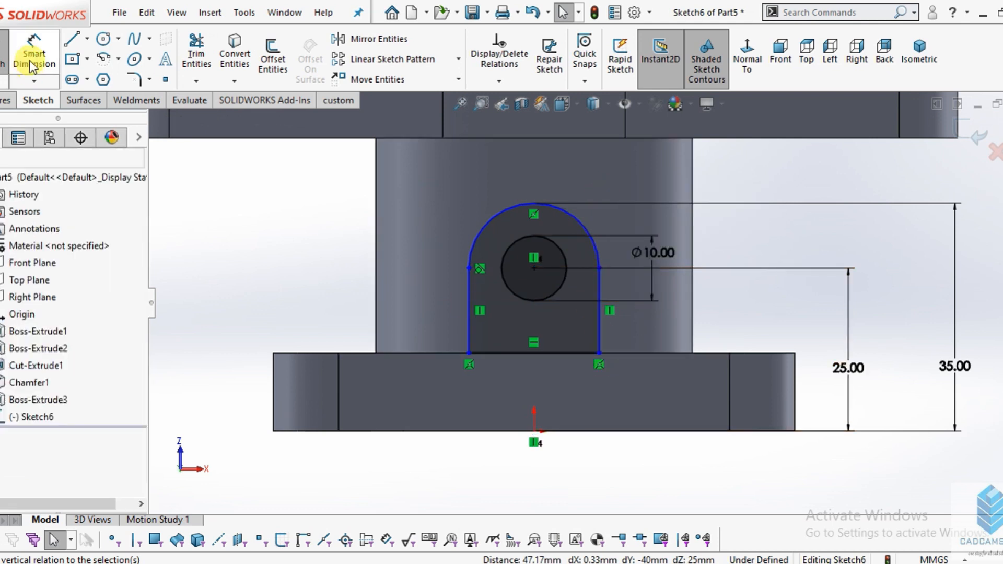
click(508, 350)
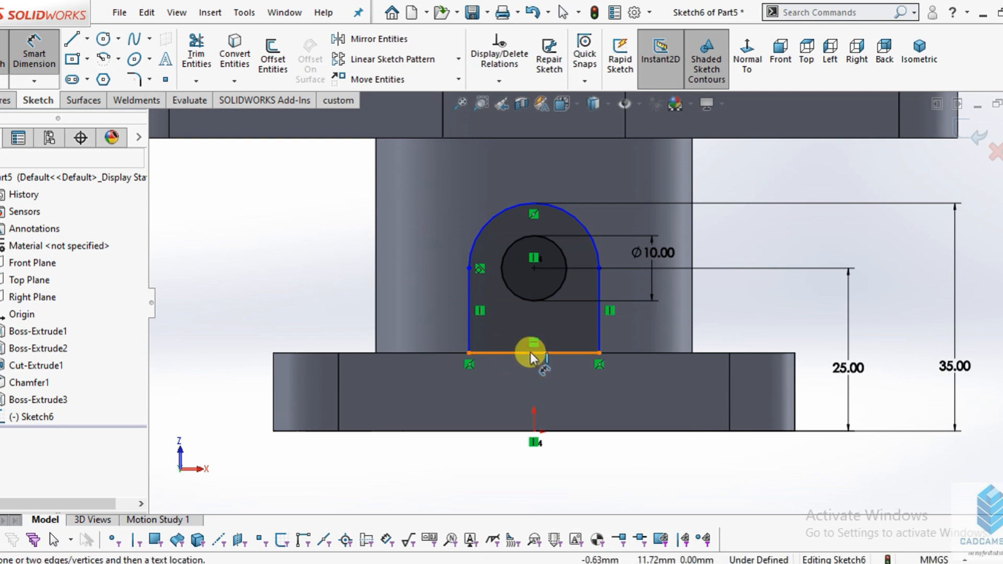
click(535, 371)
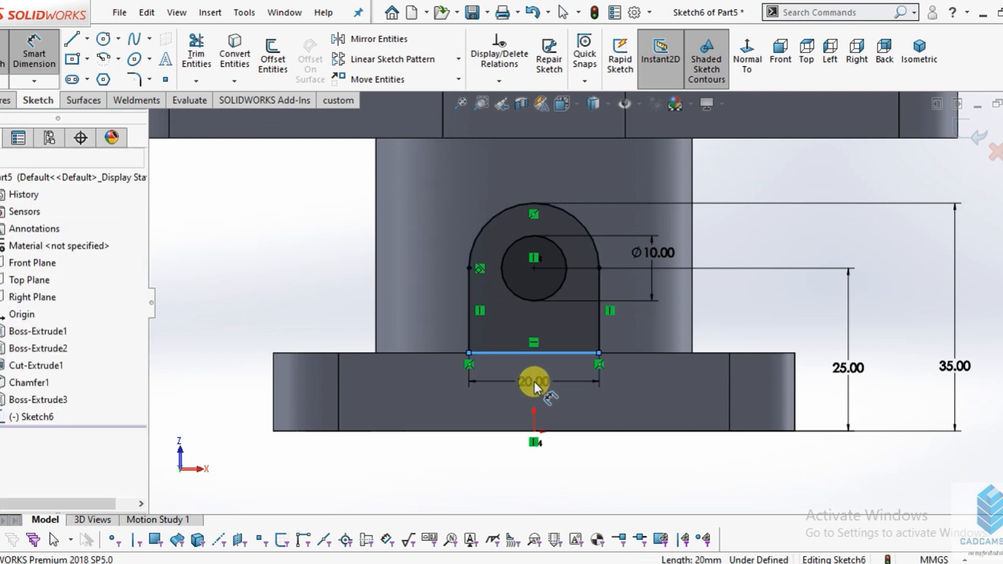
text(20)
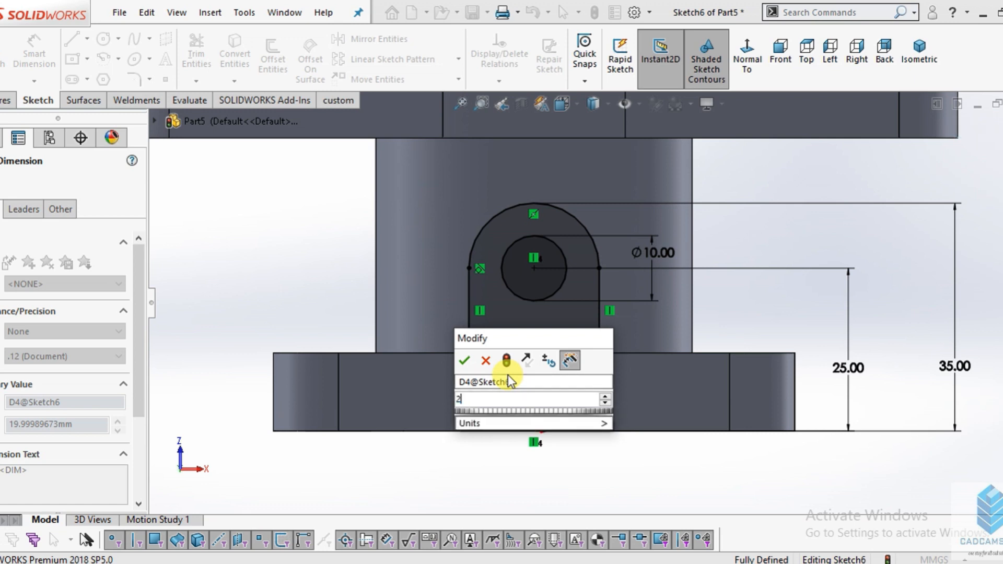
key(Return)
key(Escape)
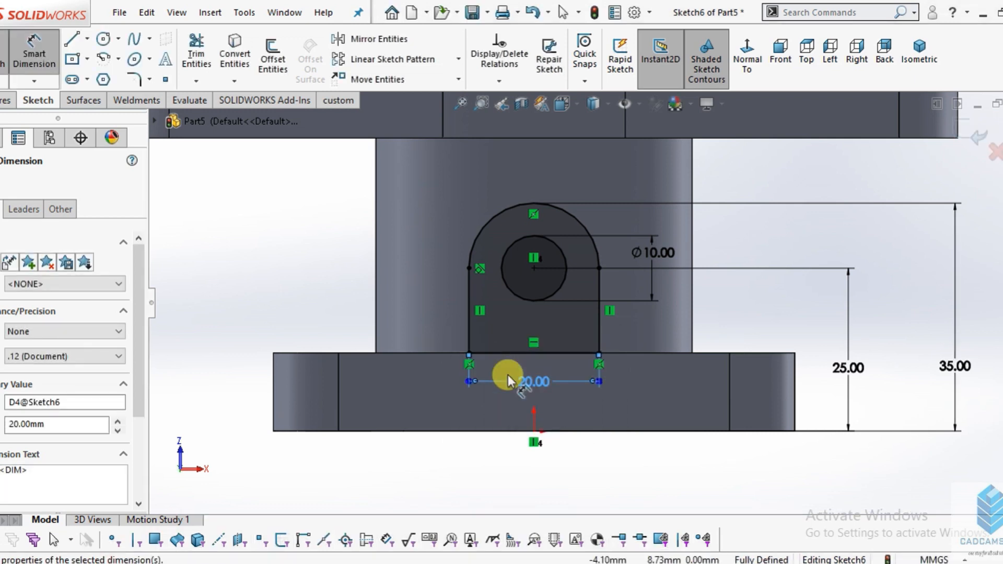
key(Escape)
- Extrude the arched profile with its hole up to the outer cylindrical surface of the central column
scroll(676, 327, up, 2)
middle_drag(646, 317, 667, 372)
scroll(675, 351, down, 2)
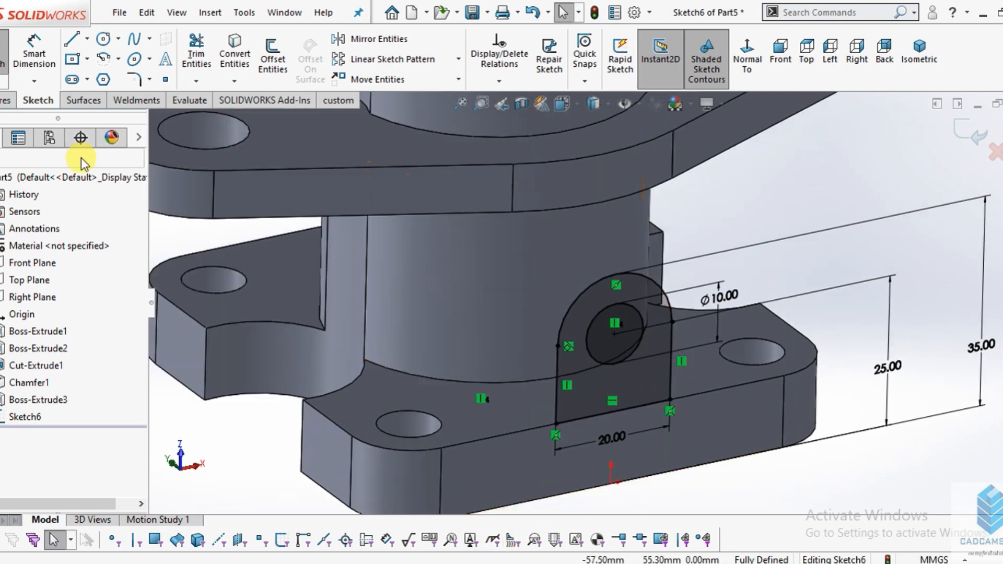
click(4, 101)
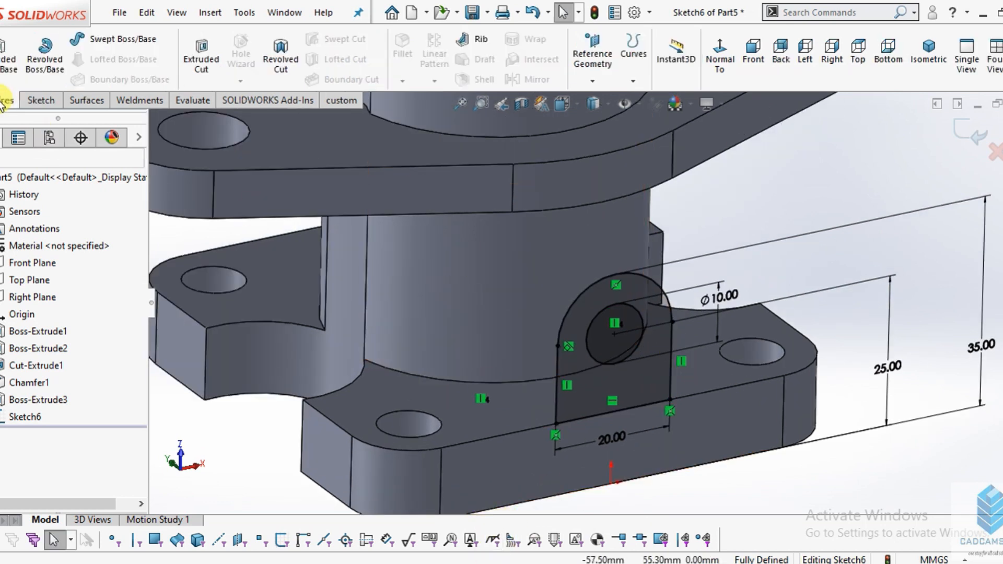
click(5, 70)
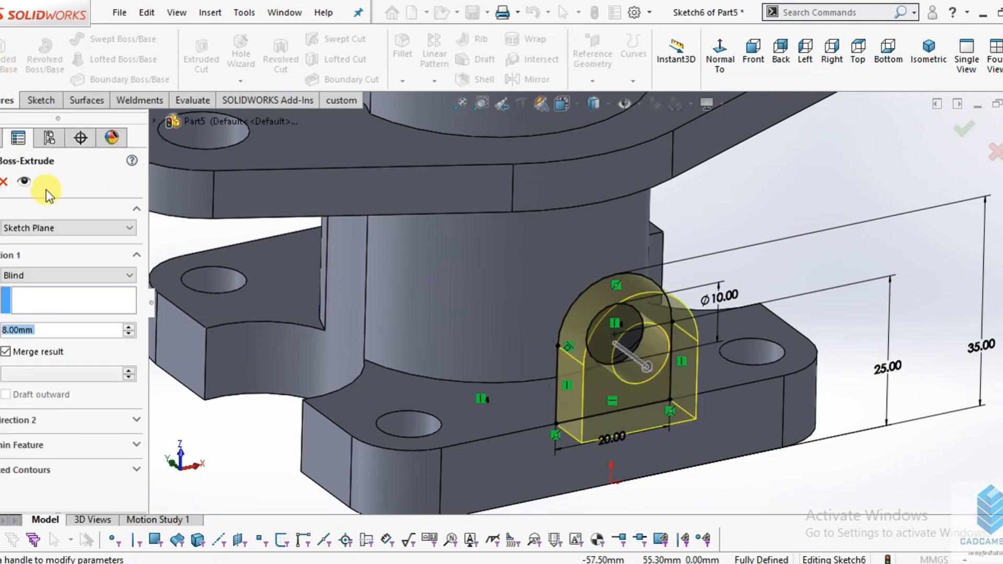
click(55, 275)
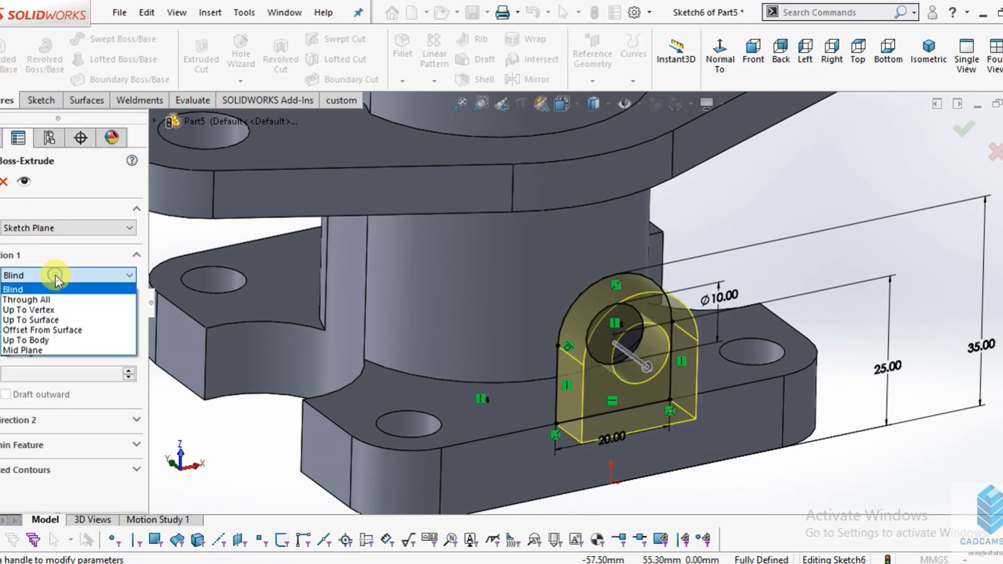
click(49, 322)
click(475, 290)
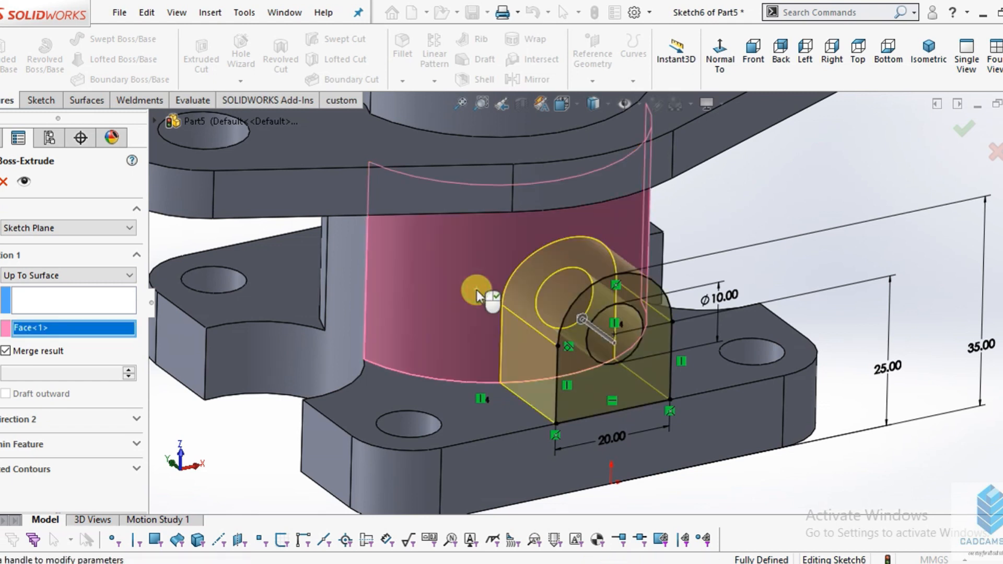
click(0, 184)
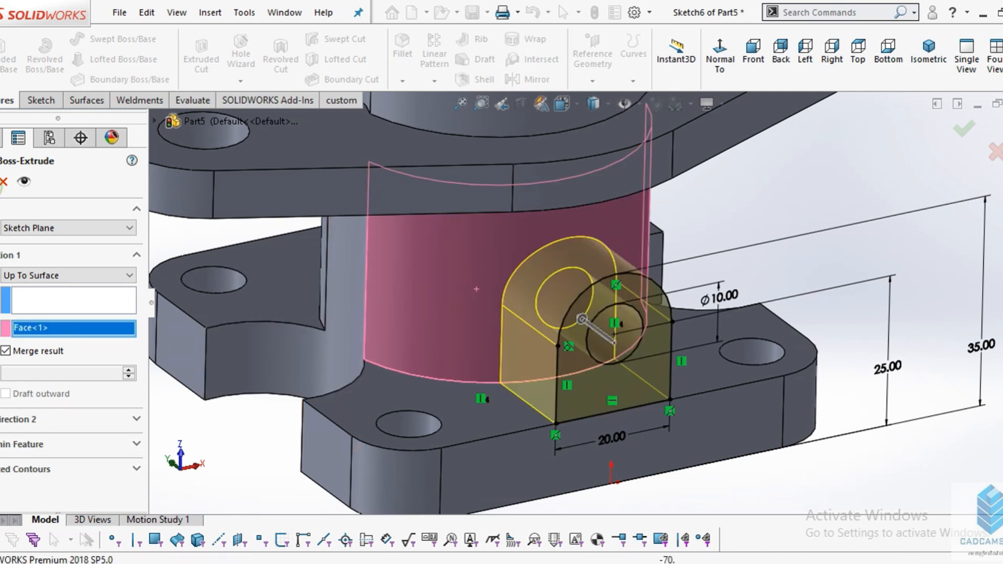
click(765, 408)
middle_drag(765, 408, 737, 389)
scroll(736, 390, up, 2)
key(Escape)
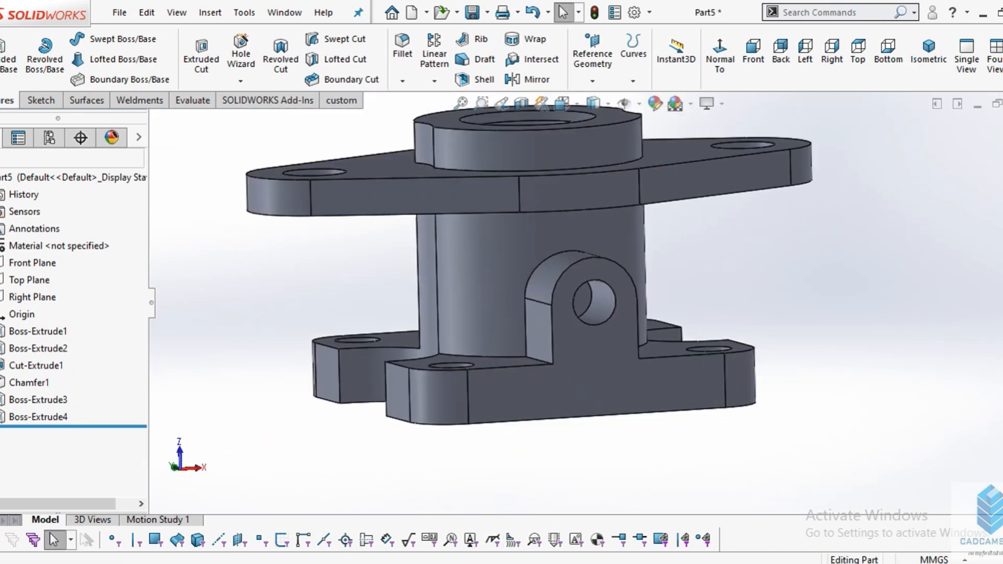
- Check the drawing, convert the hole's edge into a sketch on the arched boss's front face, and start an extruded cut from it
key(alt+Tab)
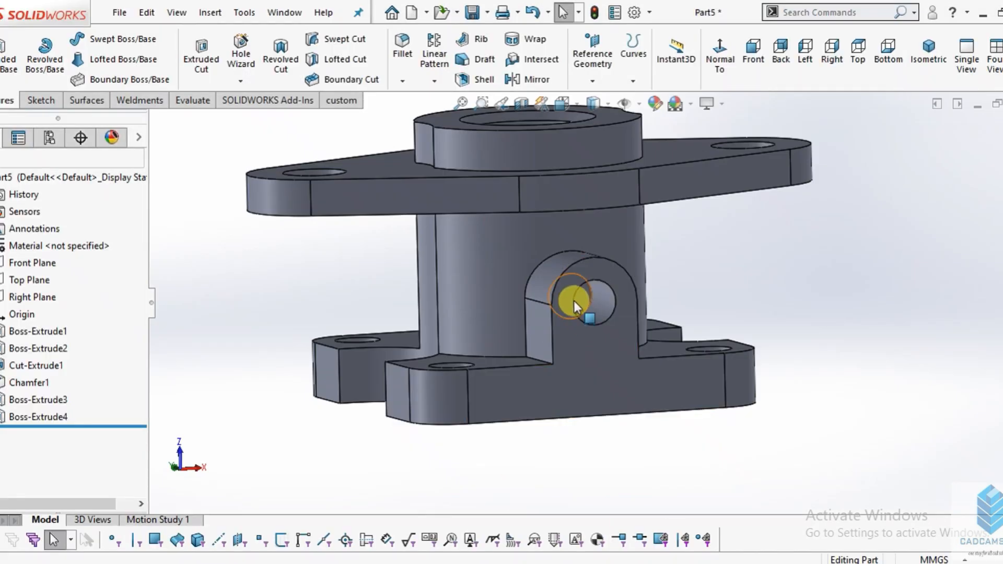
scroll(573, 299, up, 5)
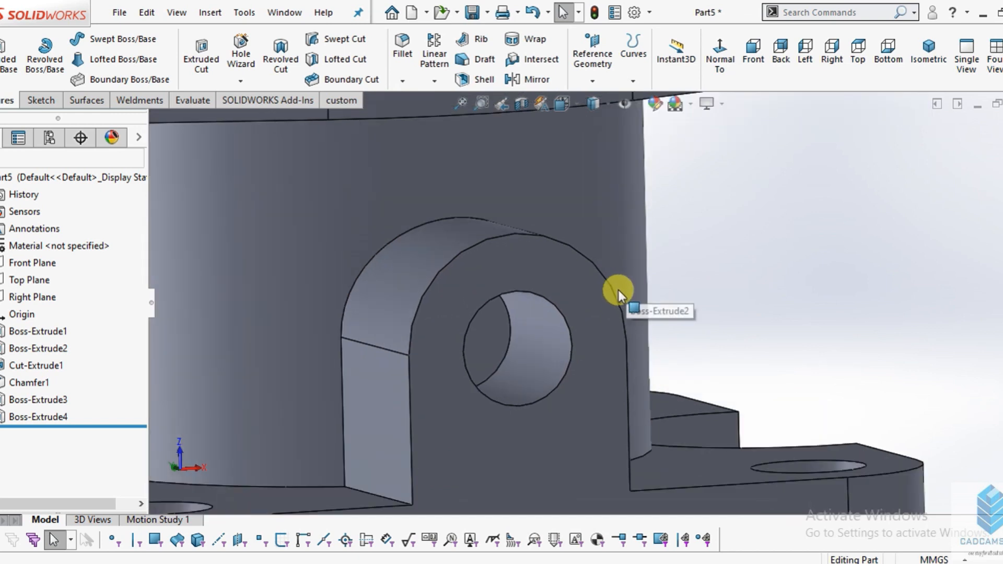
scroll(595, 299, up, 1)
click(571, 308)
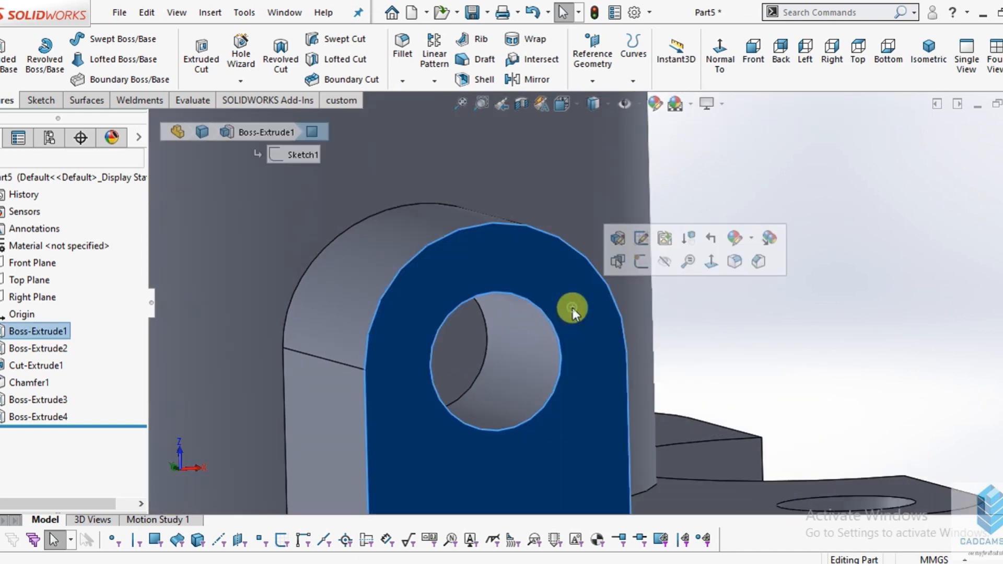
click(640, 262)
click(234, 52)
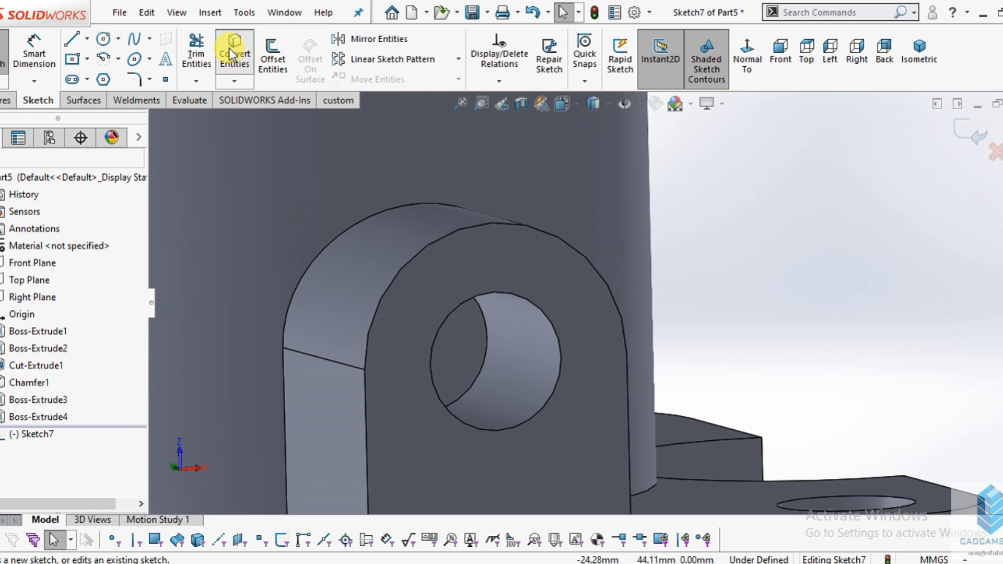
click(473, 296)
click(0, 181)
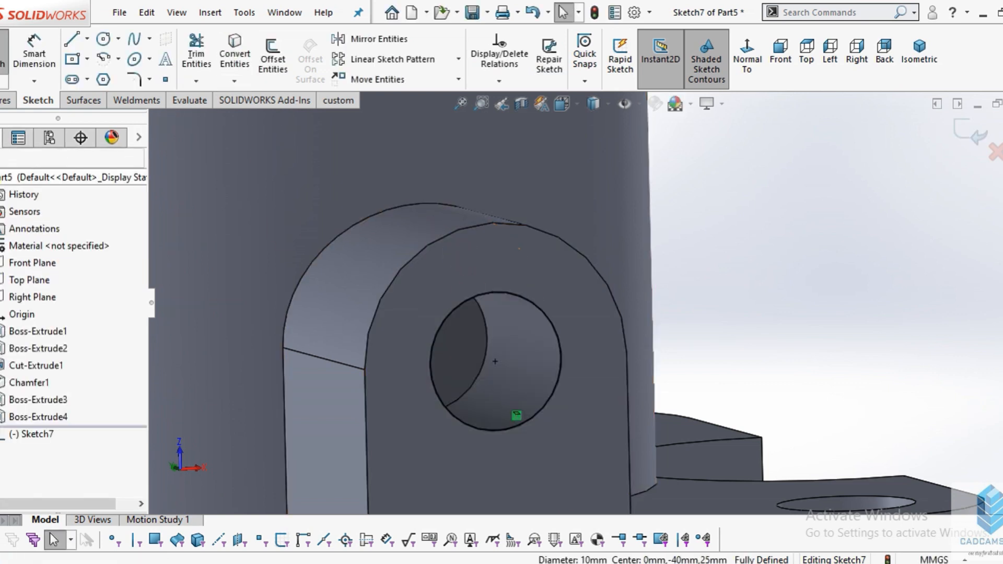
scroll(590, 302, up, 1)
click(2, 102)
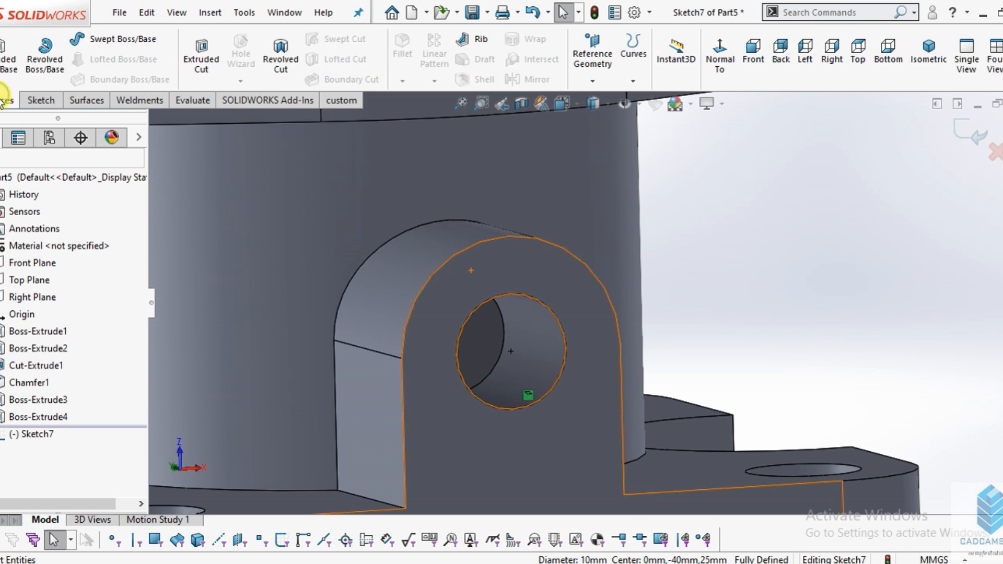
click(209, 62)
- Try to cut the circle up to the column's outer cylindrical surface, and clear the face selection
click(63, 275)
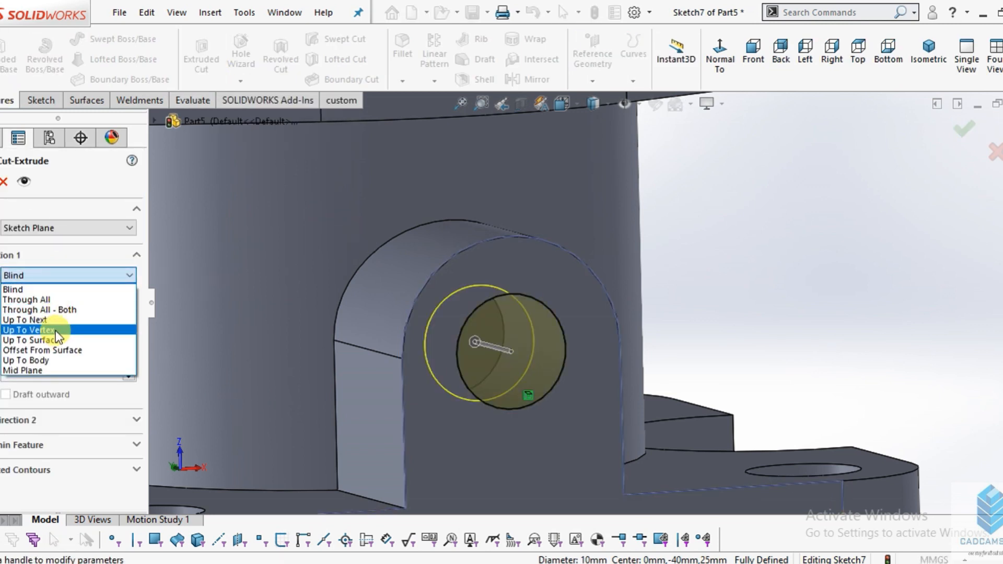
click(56, 339)
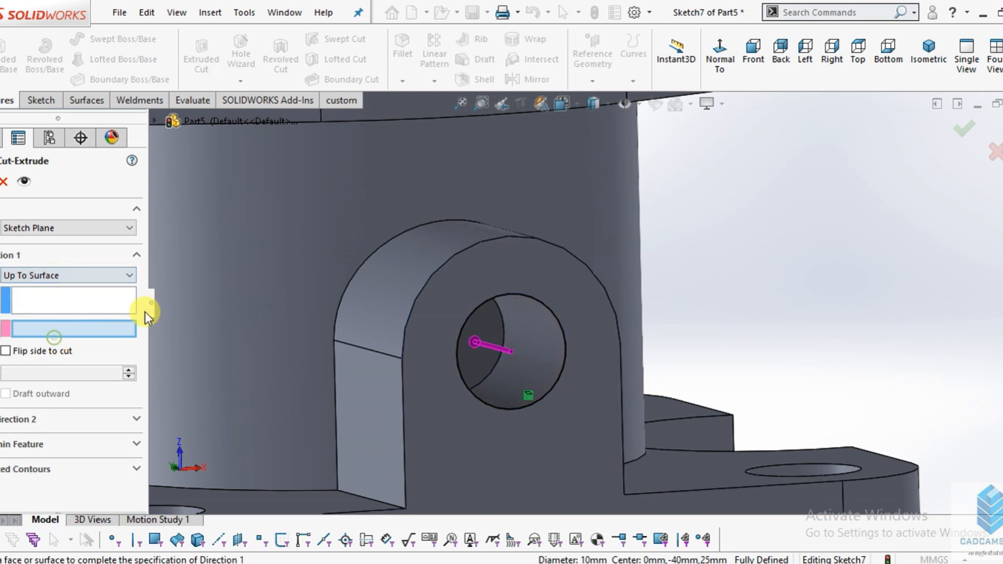
click(264, 191)
scroll(904, 291, up, 6)
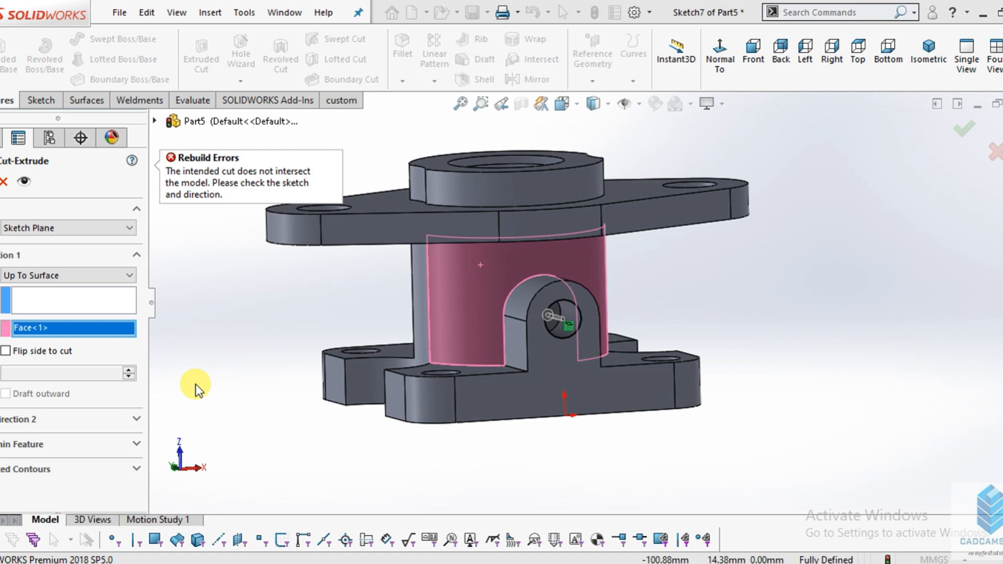
right_click(74, 325)
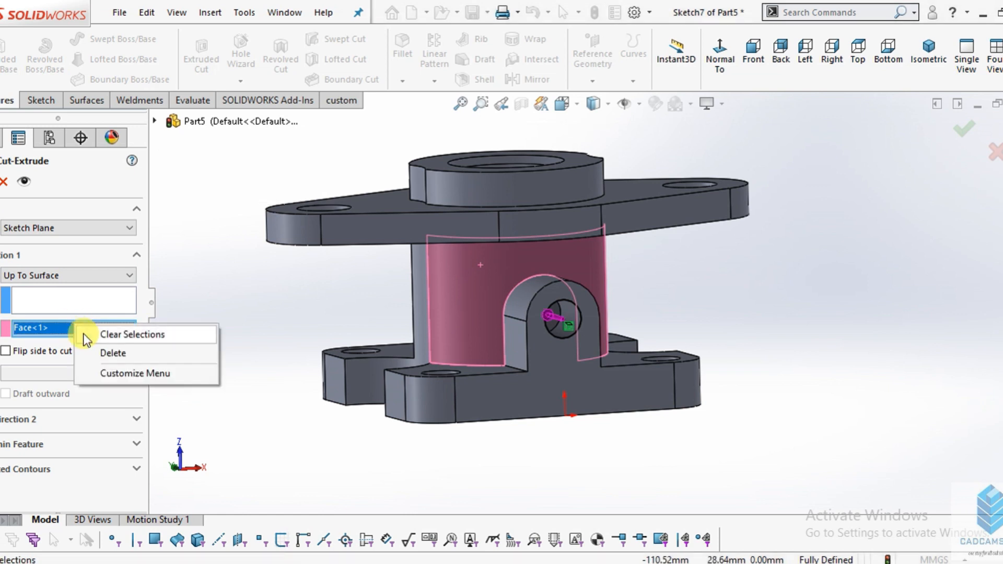
click(85, 334)
- Change the circle's cut to a blind end condition and cut it 33 mm deep from the boss face into the central bore
scroll(562, 329, down, 5)
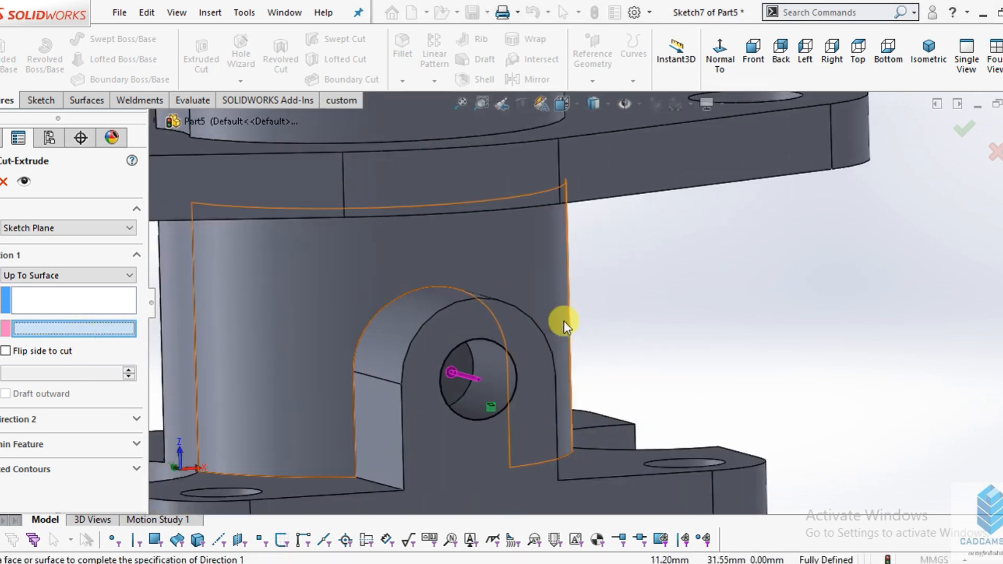
middle_drag(559, 335, 551, 422)
click(104, 270)
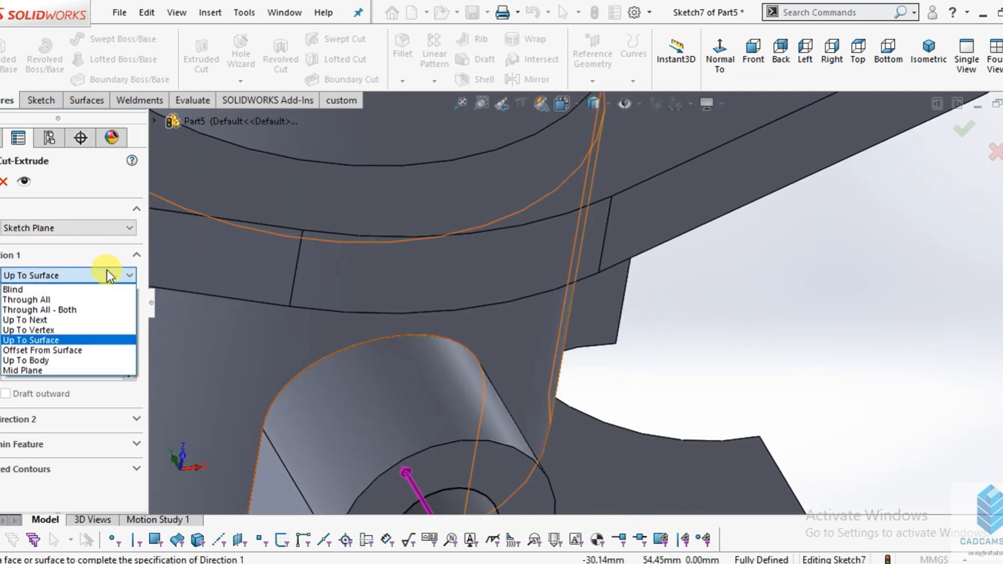
click(51, 291)
scroll(636, 314, up, 6)
middle_drag(604, 329, 635, 472)
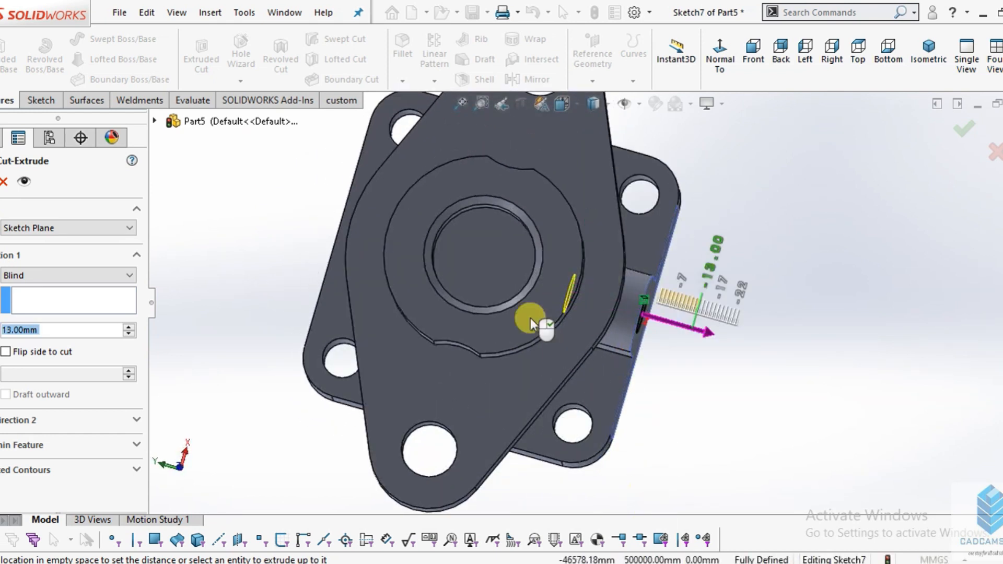
click(515, 293)
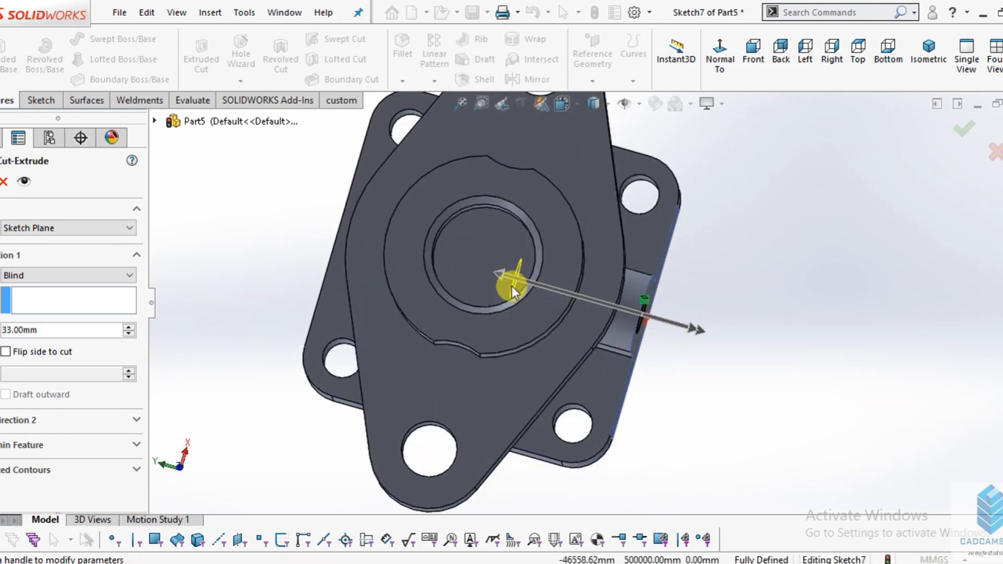
middle_drag(511, 275, 514, 155)
scroll(497, 286, up, 5)
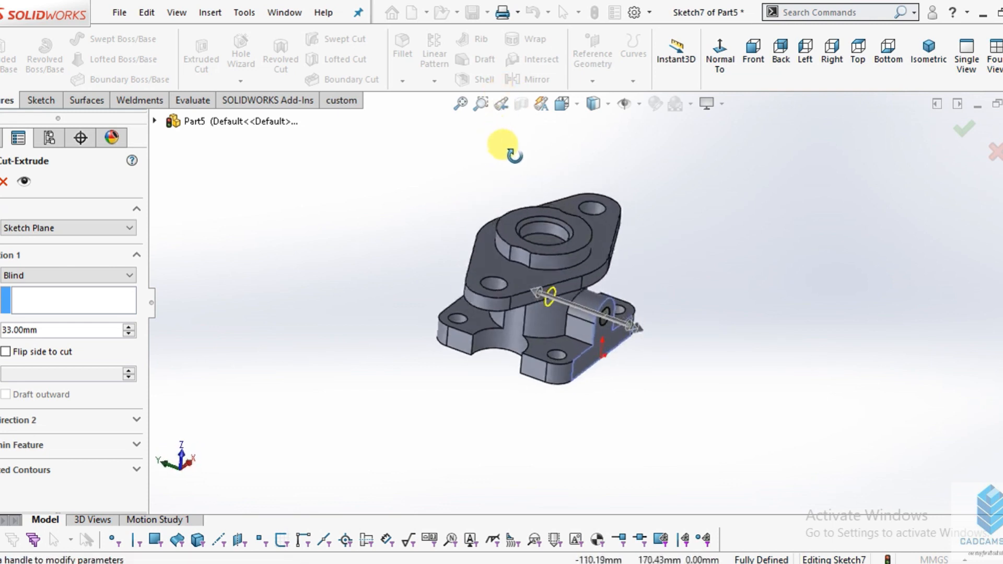
scroll(600, 271, down, 5)
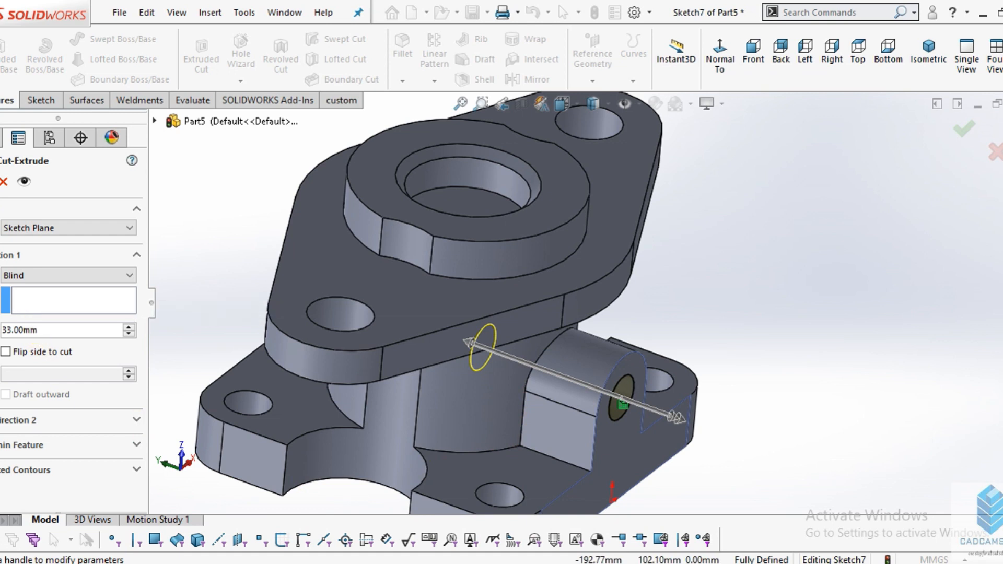
key(Return)
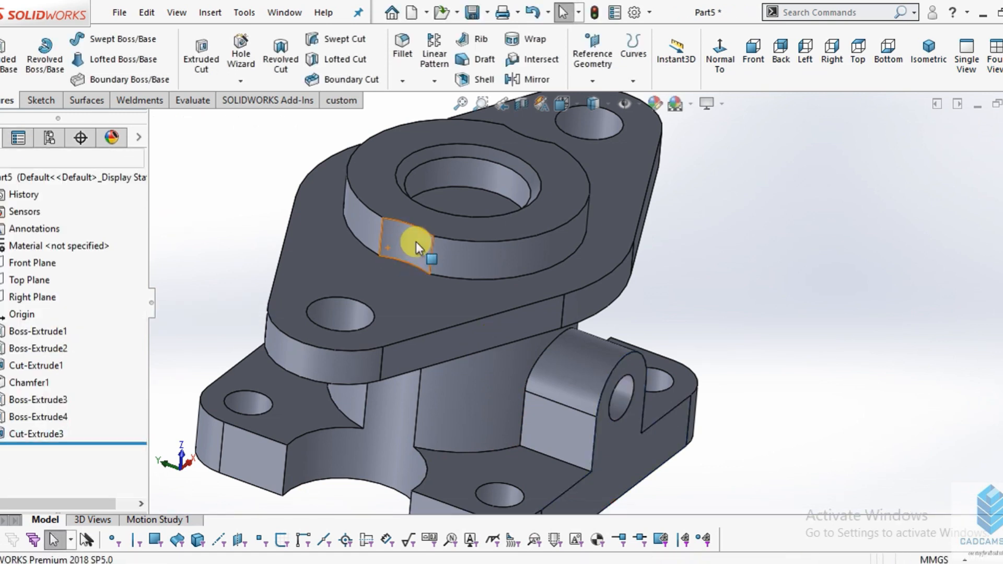
- Start a sketch on the circular face closing off the central bore and convert that face's outline into sketch geometry
scroll(540, 210, up, 2)
scroll(506, 240, down, 2)
scroll(503, 273, up, 2)
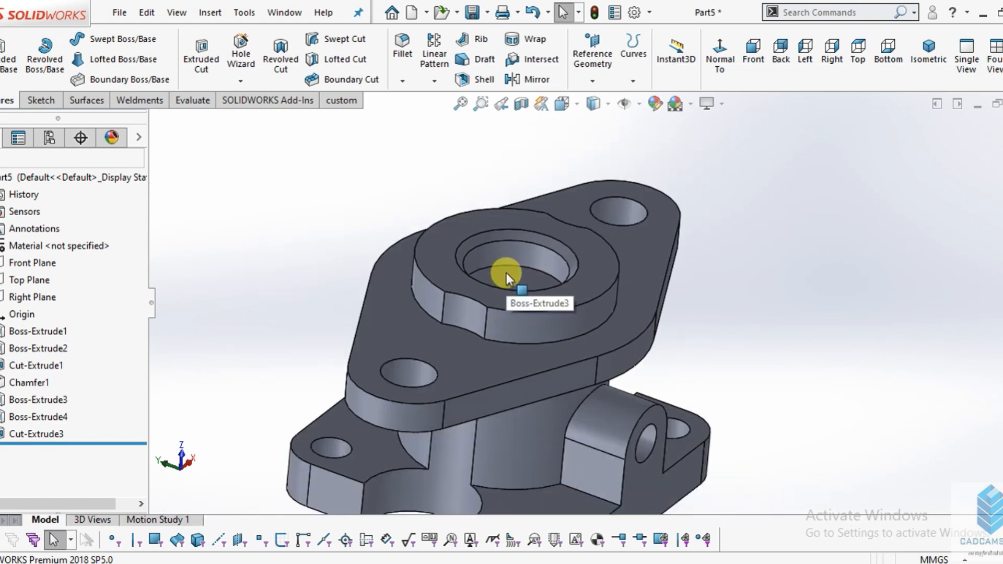
click(506, 272)
middle_drag(524, 284, 511, 335)
scroll(514, 288, down, 2)
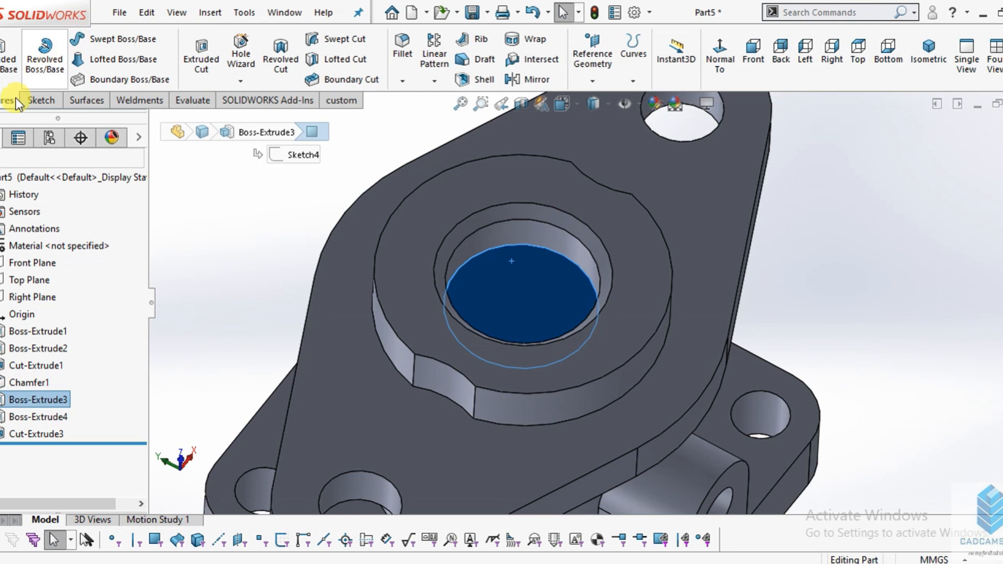
click(34, 100)
click(9, 58)
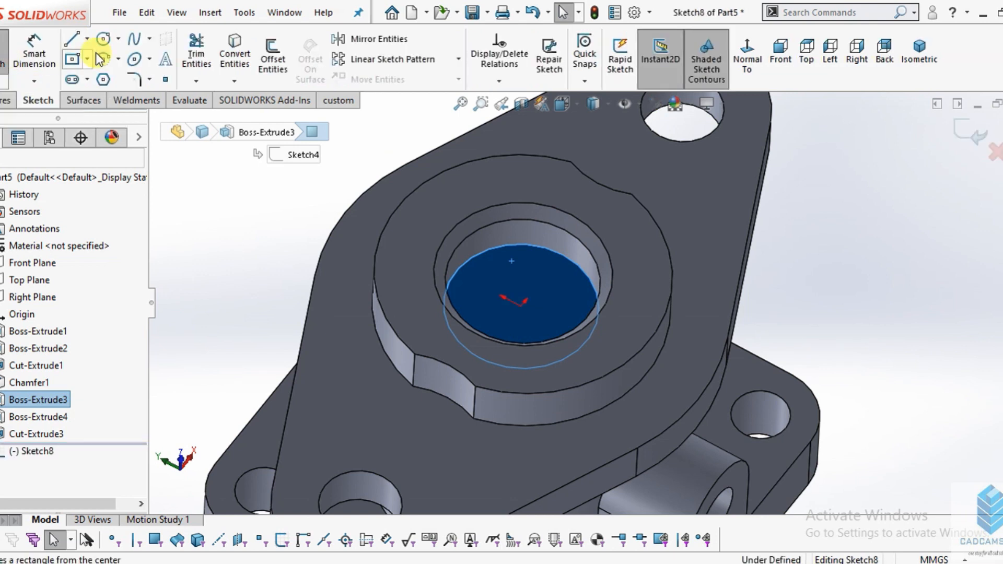
click(235, 59)
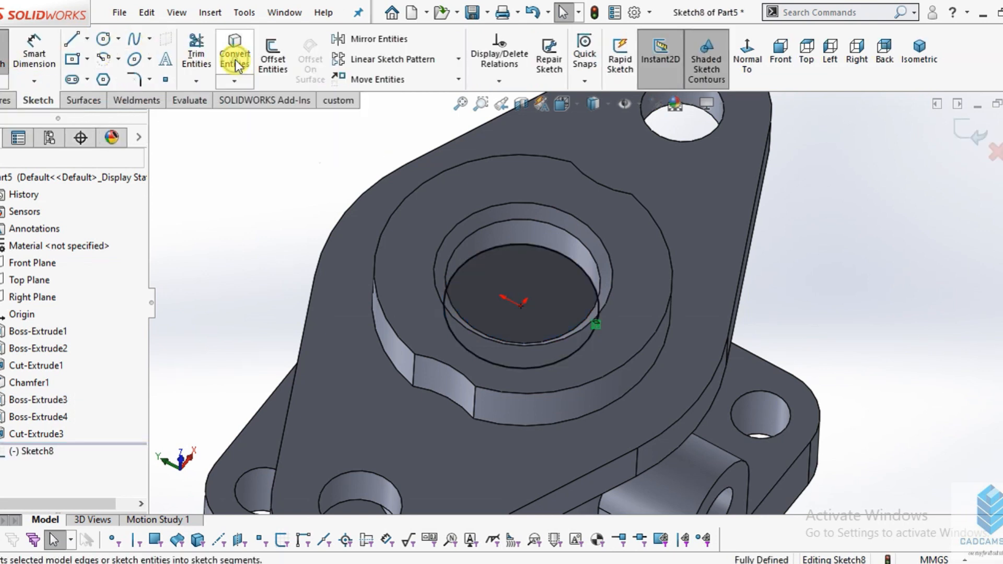
- Cut the converted circle through the part with the Through All - Both end condition to open the central bore
click(7, 100)
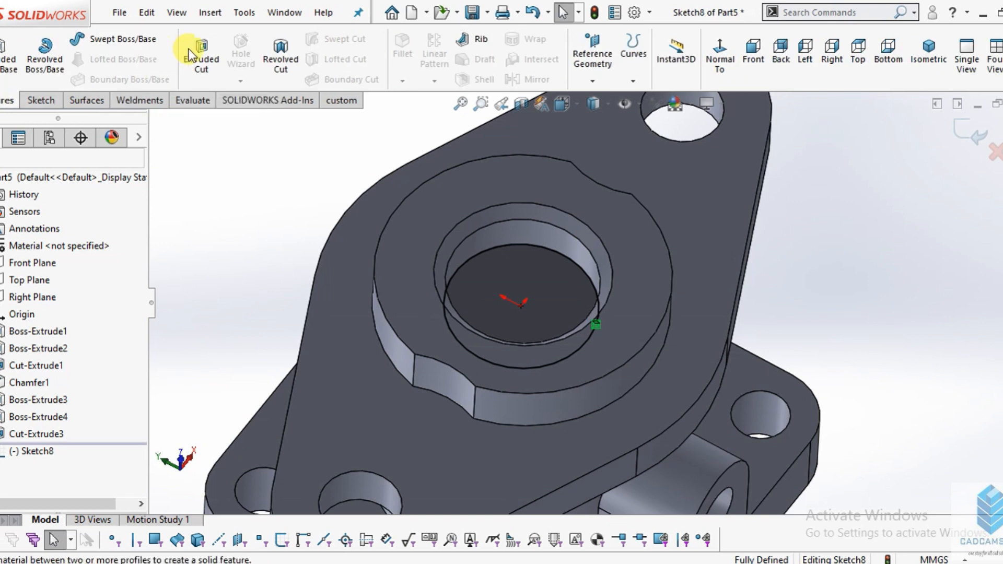
click(194, 48)
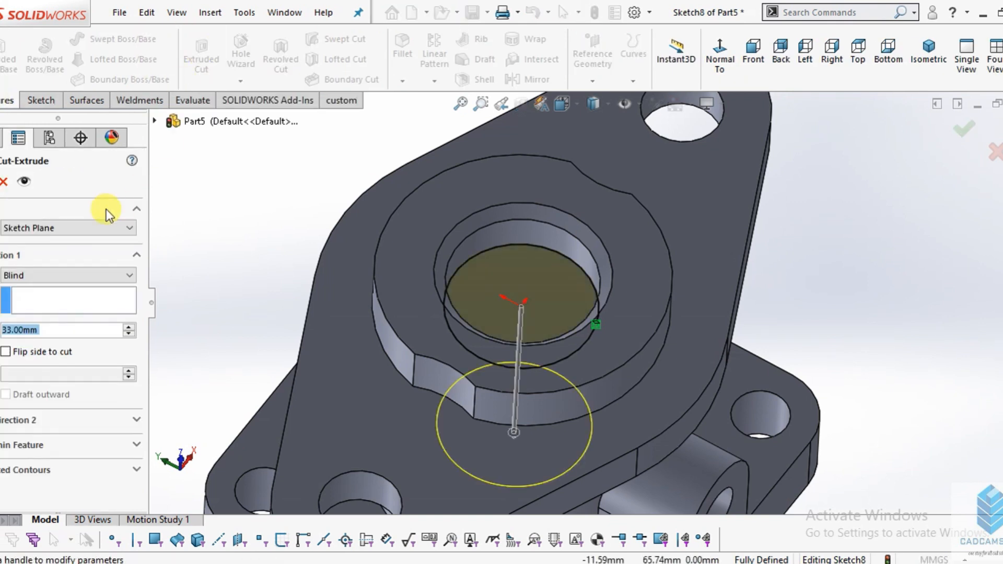
click(71, 272)
click(62, 312)
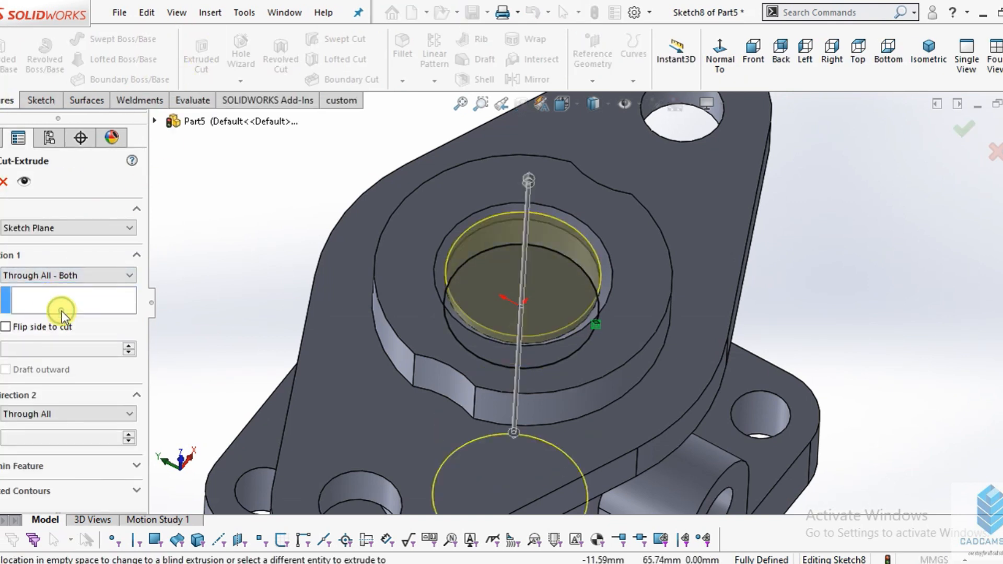
click(0, 181)
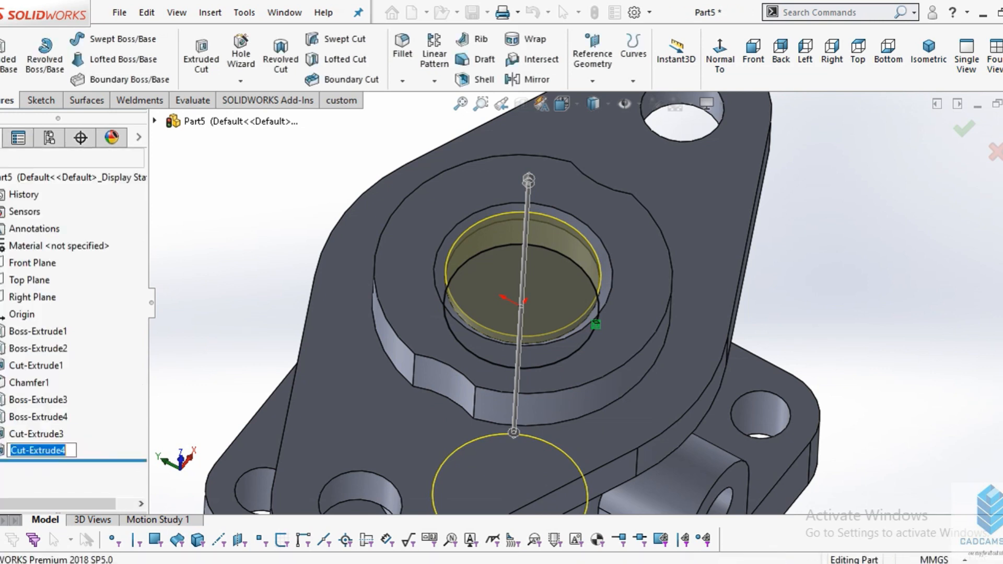
- Switch the display style to Hidden Lines Visible and examine the central bore and the side boss's hole from different angles
middle_drag(604, 386, 613, 404)
scroll(613, 404, down, 3)
middle_drag(590, 341, 535, 371)
scroll(535, 371, down, 2)
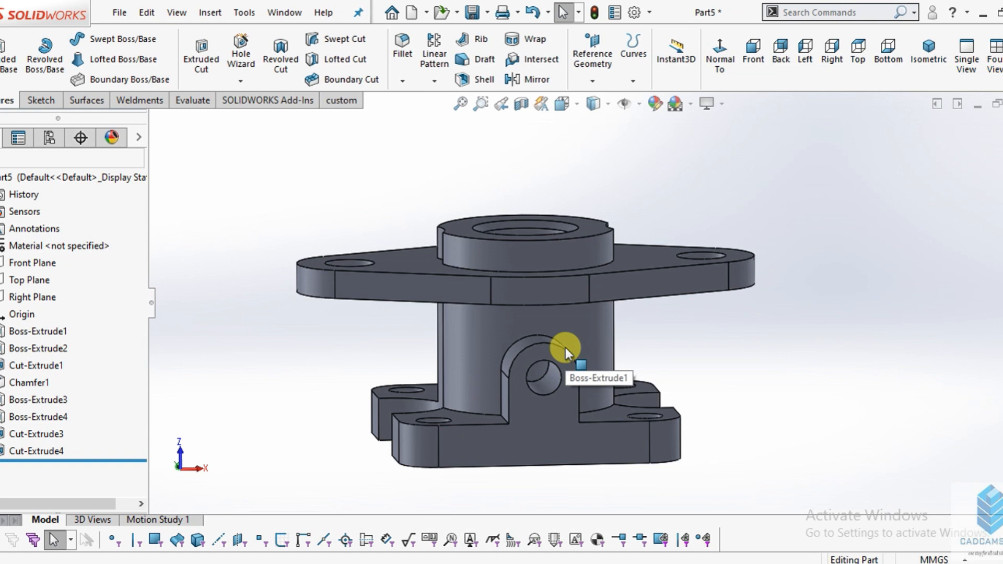
click(577, 101)
click(609, 104)
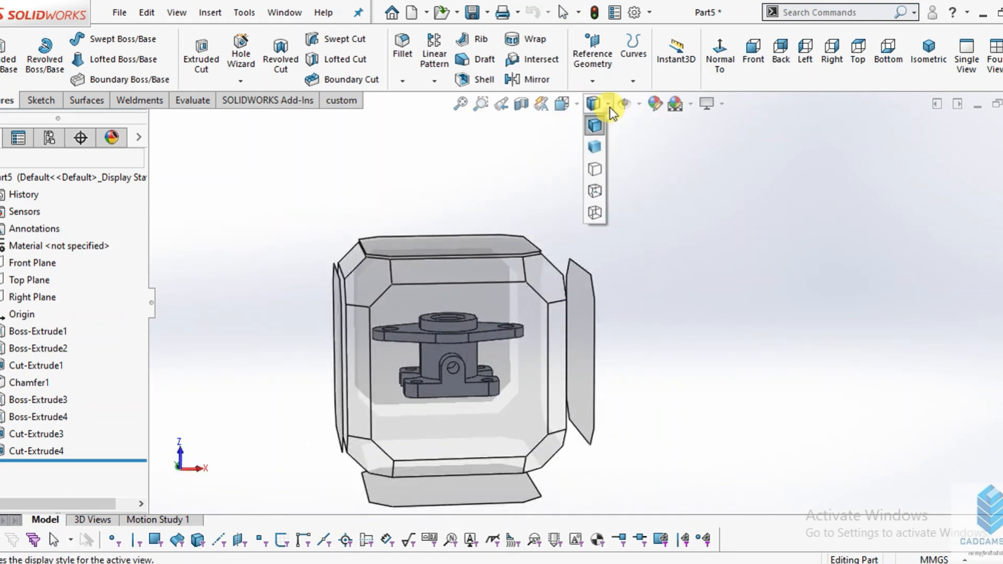
click(593, 191)
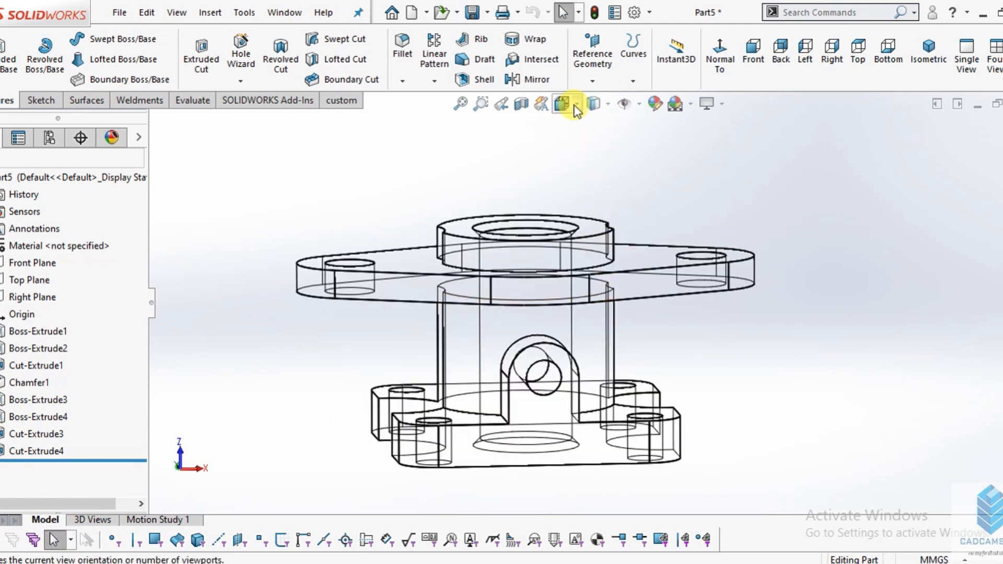
middle_drag(619, 339, 586, 324)
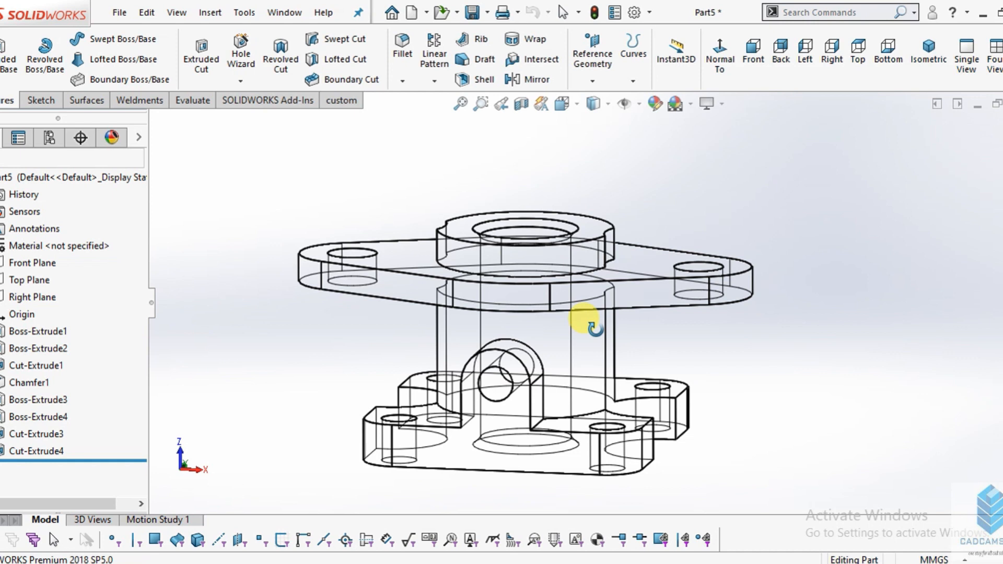
click(578, 105)
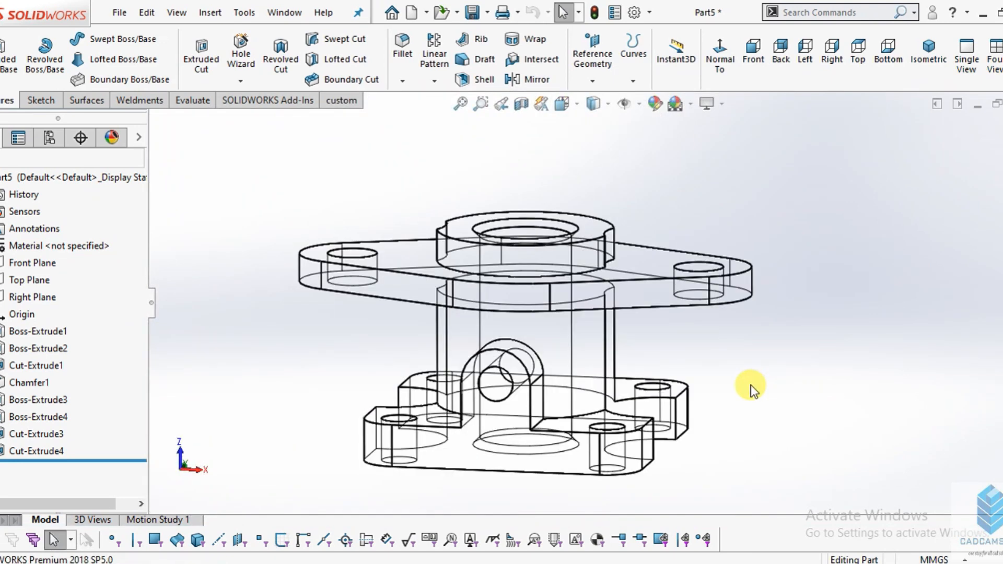